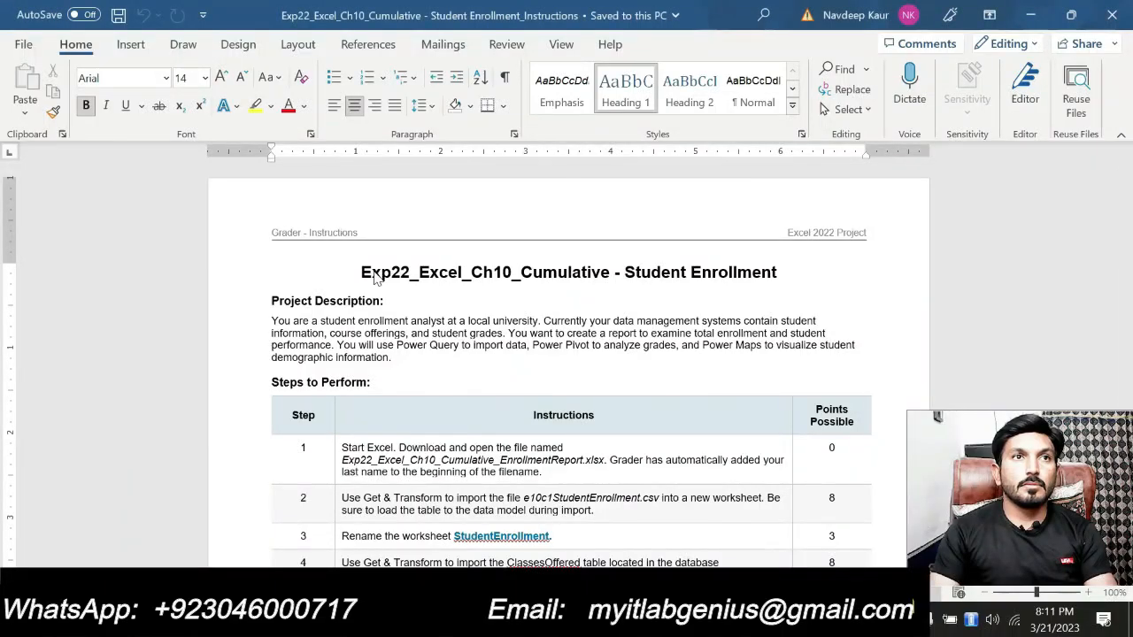
Highlight the document title "Exp22_Excel_Ch10_Cumulative - Student Enrollment" in bright green
{"action": "left_click", "coordinate": [361, 272]}
{"action": "key", "text": "shift+Right"}
{"action": "key", "text": "shift+Right"}
{"action": "key", "text": "shift+Right"}
{"action": "key", "text": "shift+Right"}
{"action": "key", "text": "shift+Right"}
{"action": "key", "text": "shift+Right"}
{"action": "key", "text": "shift+Right"}
{"action": "key", "text": "shift+Right"}
{"action": "key", "text": "shift+Right"}
{"action": "key", "text": "shift+Right"}
{"action": "key", "text": "shift+Right"}
{"action": "key", "text": "shift+Right"}
{"action": "key", "text": "shift+Right"}
{"action": "key", "text": "shift+Right"}
{"action": "key", "text": "shift+Right"}
{"action": "key", "text": "shift+Right"}
{"action": "key", "text": "shift+Right"}
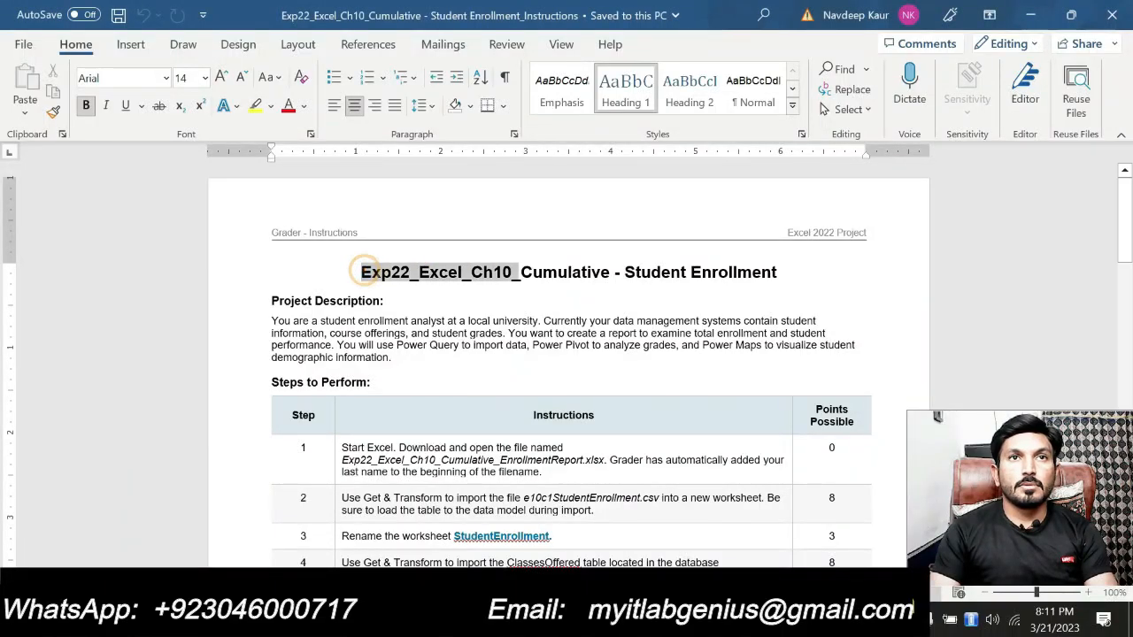
{"action": "key", "text": "ctrl+shift+Right"}
{"action": "key", "text": "ctrl+shift+Right"}
{"action": "key", "text": "ctrl+shift+Right"}
{"action": "key", "text": "ctrl+shift+Right"}
{"action": "key", "text": "ctrl+shift+Right"}
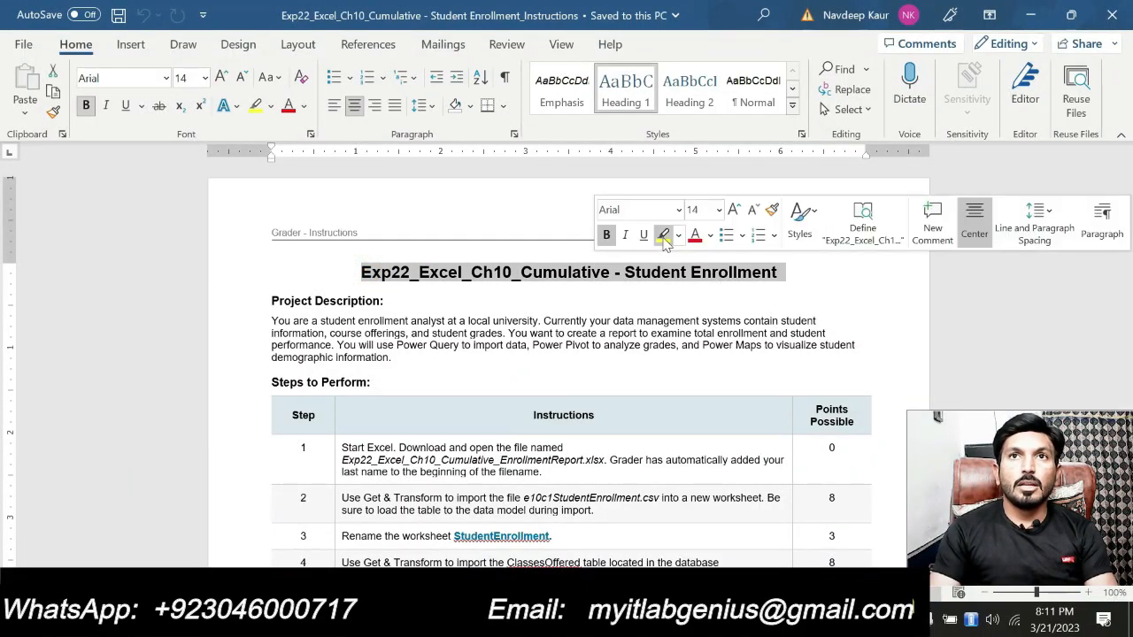
{"action": "left_click", "coordinate": [679, 237]}
{"action": "left_click", "coordinate": [694, 259]}
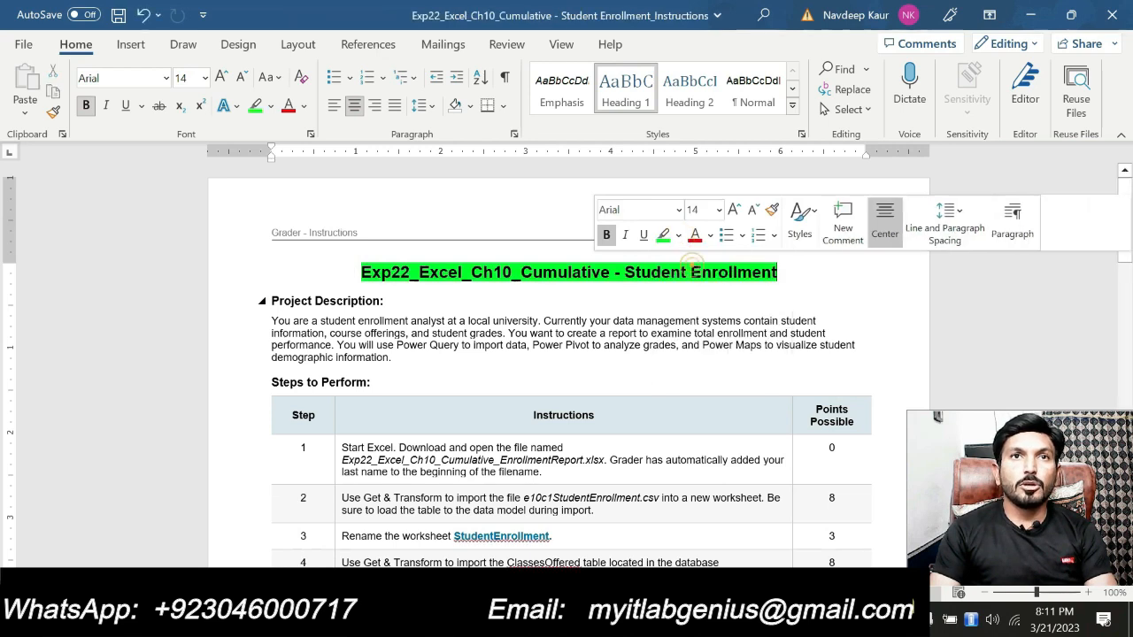
{"action": "left_click", "coordinate": [547, 295]}
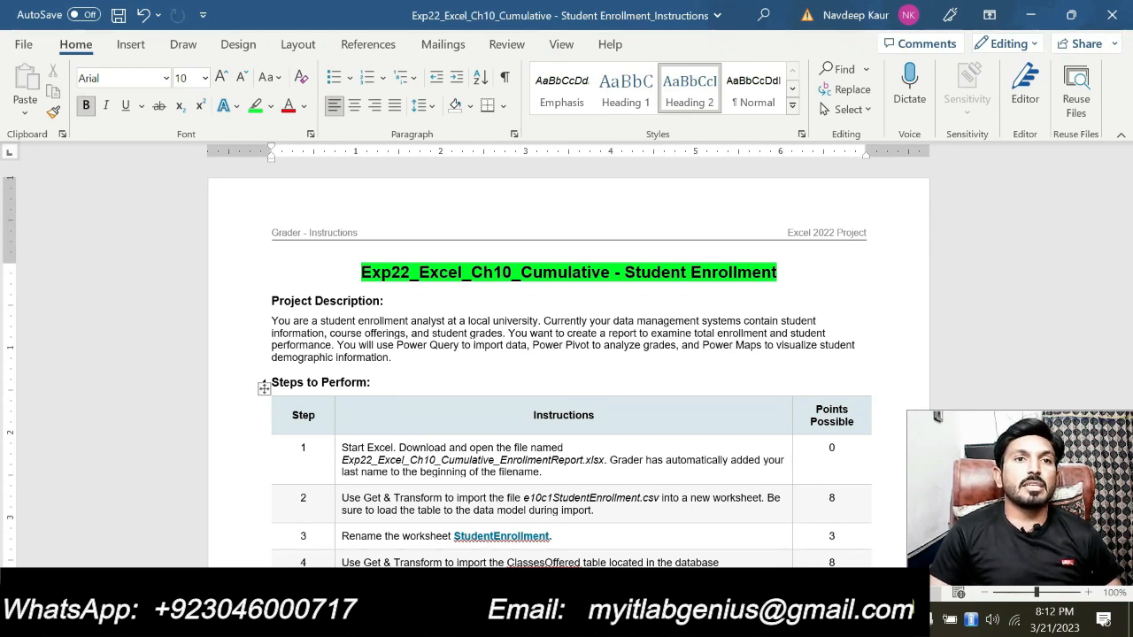
Highlight the file name Exp22_Excel_Ch10_Cumulative_EnrollmentReport.xlsx in instruction step 1 in bright green
{"action": "scroll", "coordinate": [492, 440], "scroll_direction": "down", "scroll_amount": 2}
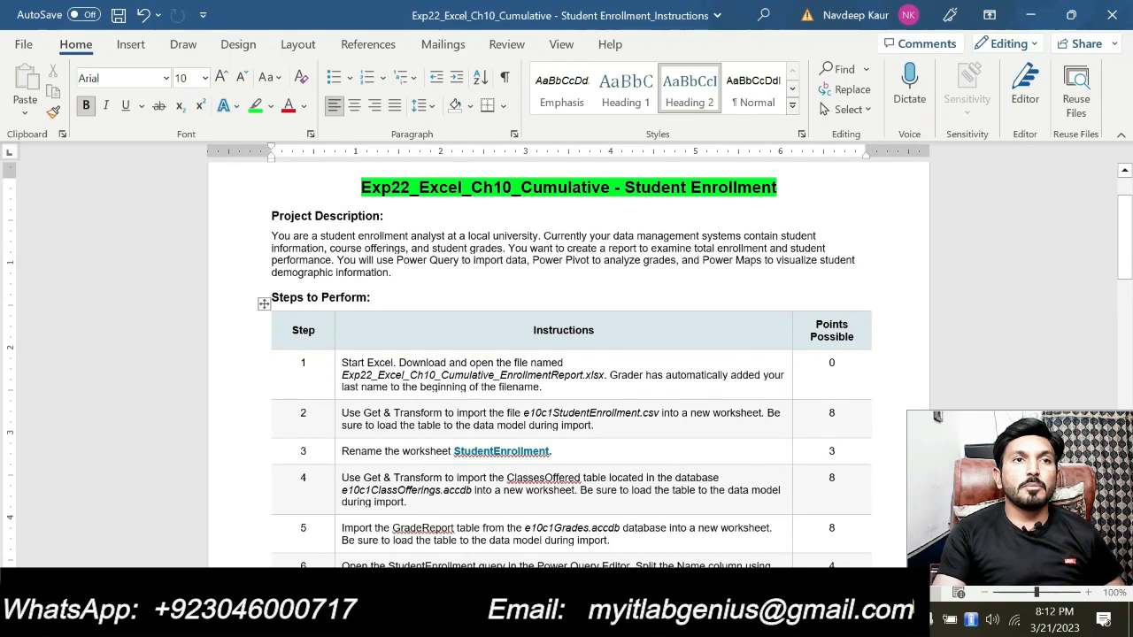
{"action": "left_click_drag", "start_coordinate": [341, 376], "coordinate": [599, 379]}
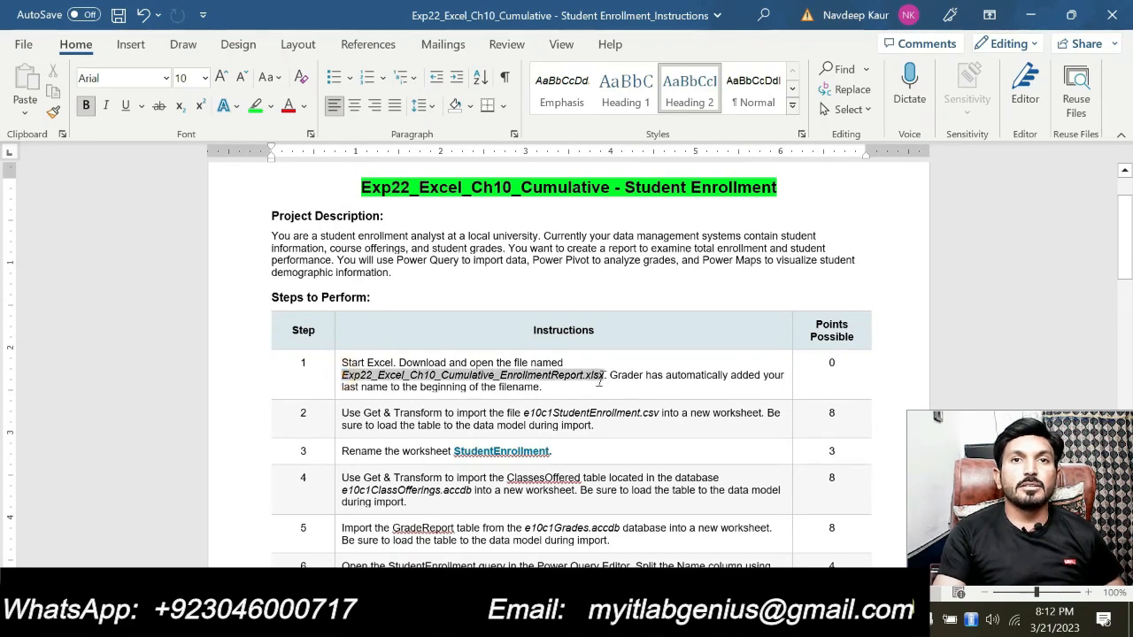
{"action": "left_click", "coordinate": [668, 349]}
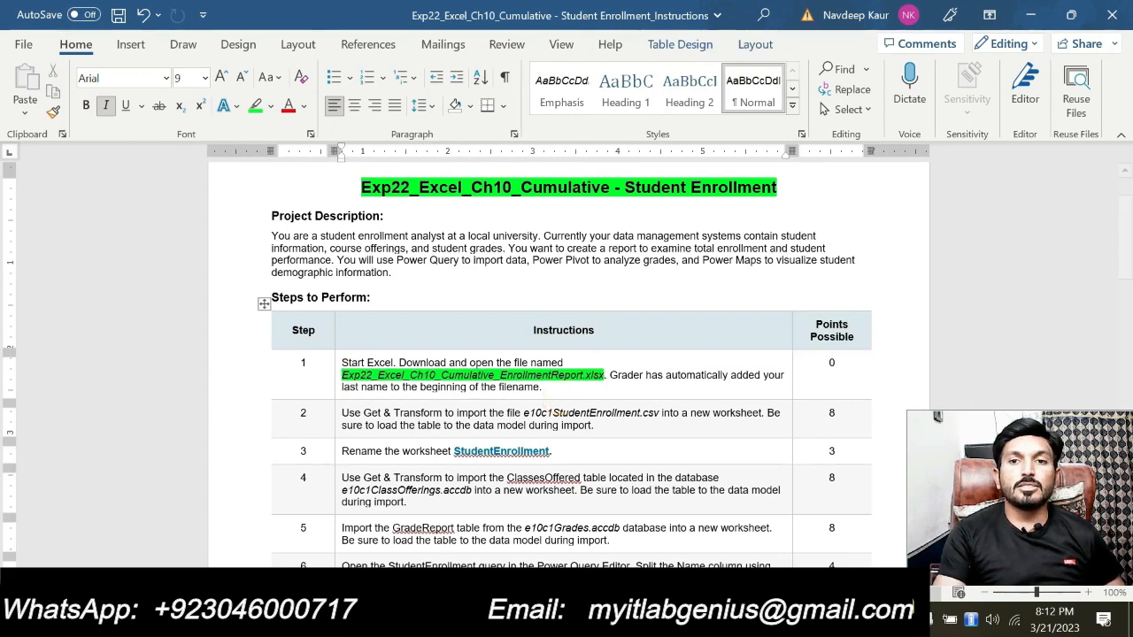
Switch to Excel to check the open EnrollmentReport workbook, and return to the Word instructions
{"action": "left_click", "coordinate": [646, 620]}
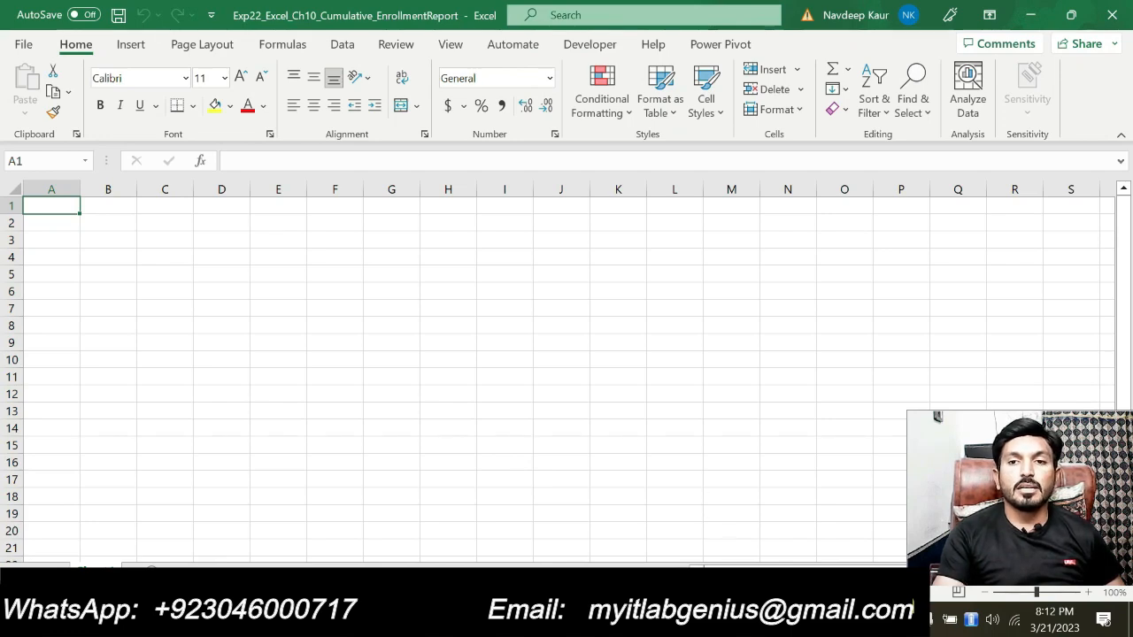
{"action": "left_click", "coordinate": [752, 620]}
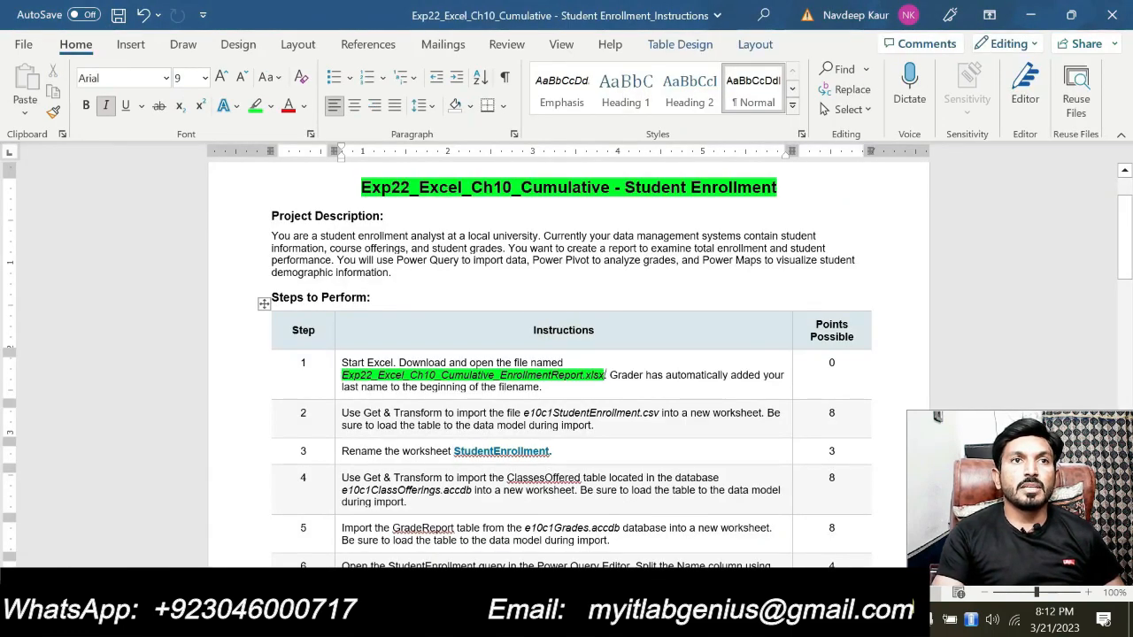
{"action": "key", "text": "alt+Tab"}
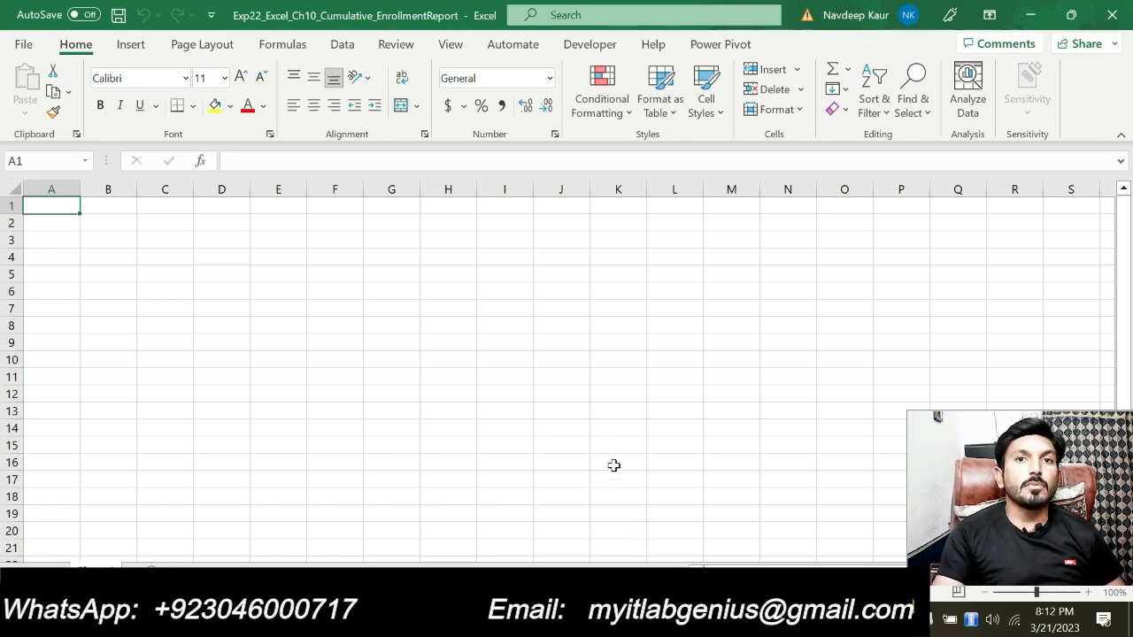
{"action": "left_click", "coordinate": [748, 619]}
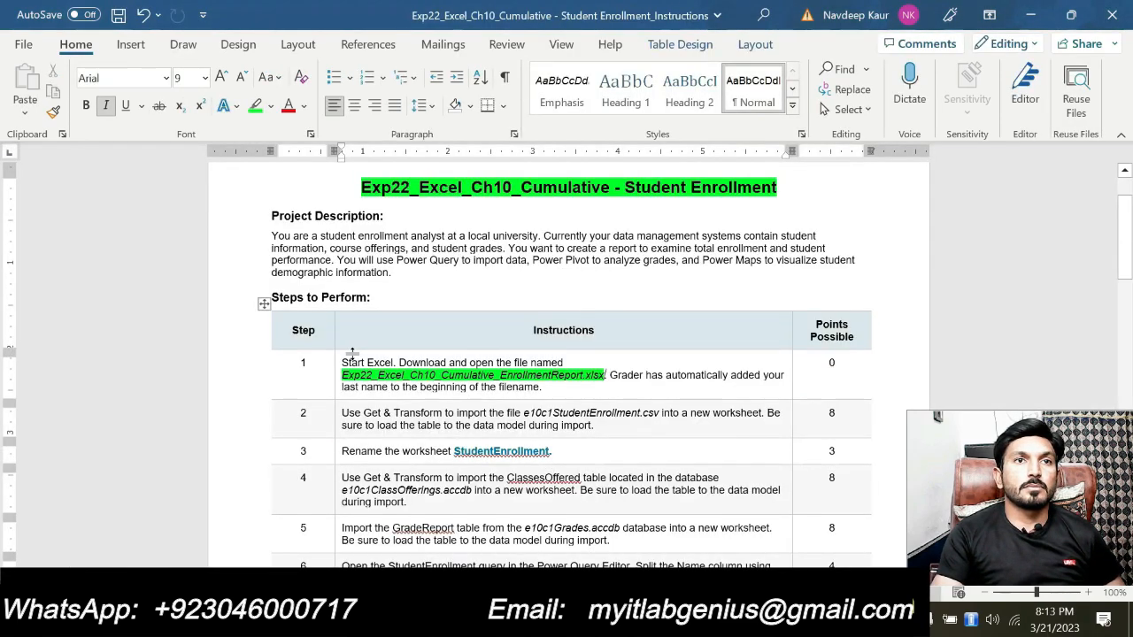
Remove the green highlight from the file name in instruction step 1 and highlight the whole step 2 instruction in bright green
{"action": "left_click_drag", "start_coordinate": [339, 375], "coordinate": [602, 373]}
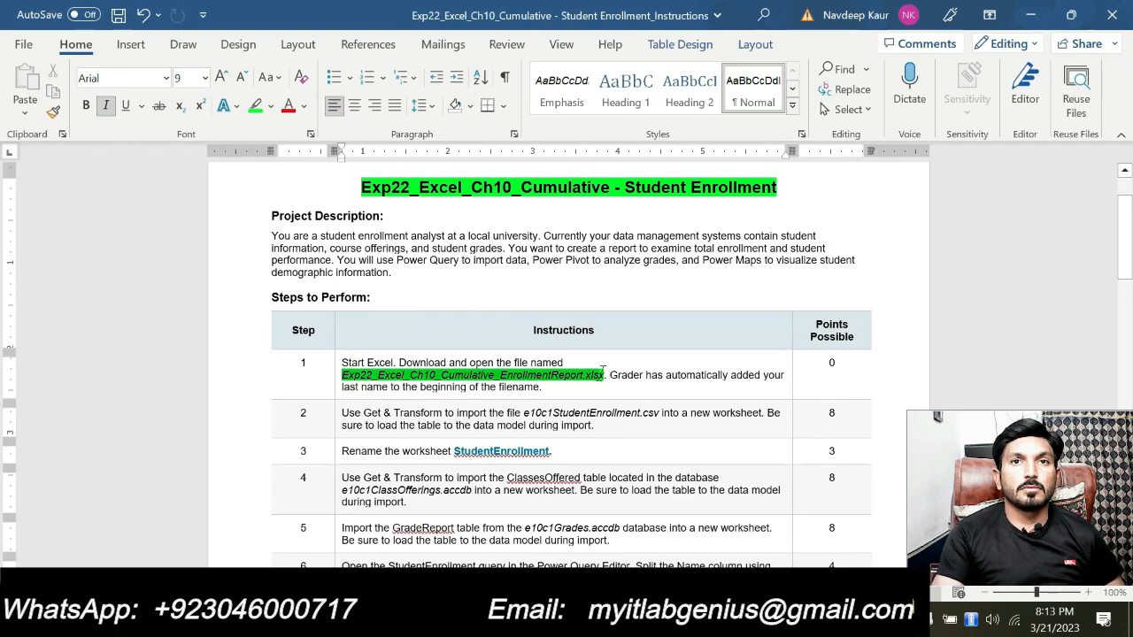
{"action": "left_click", "coordinate": [670, 427]}
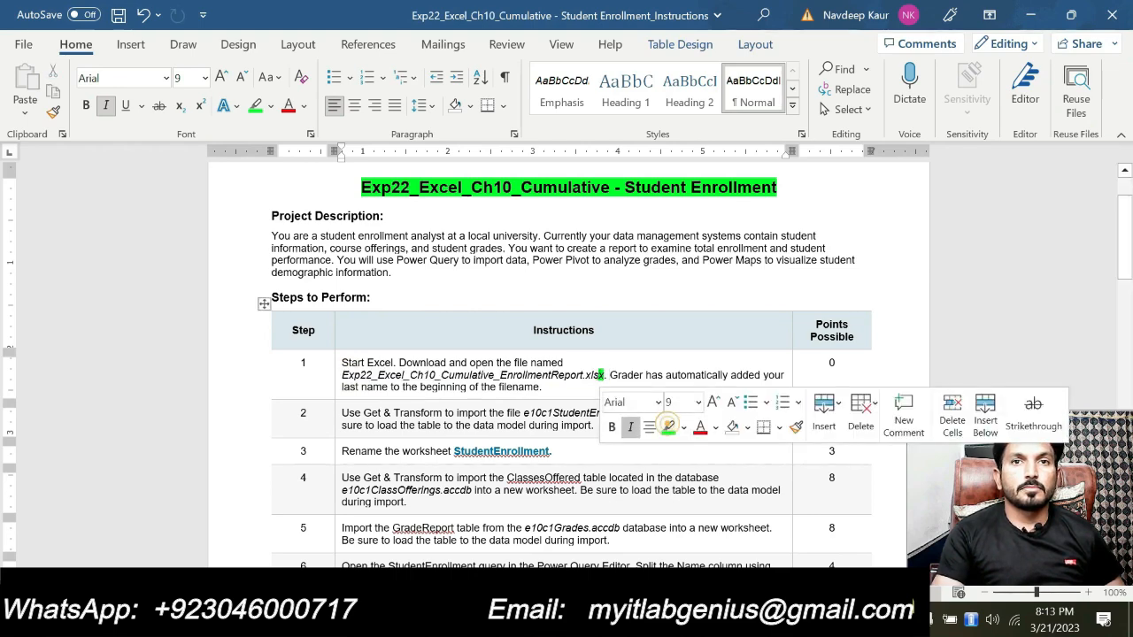
{"action": "scroll", "coordinate": [577, 358], "scroll_direction": "down", "scroll_amount": 2}
{"action": "left_click_drag", "start_coordinate": [595, 340], "coordinate": [343, 329]}
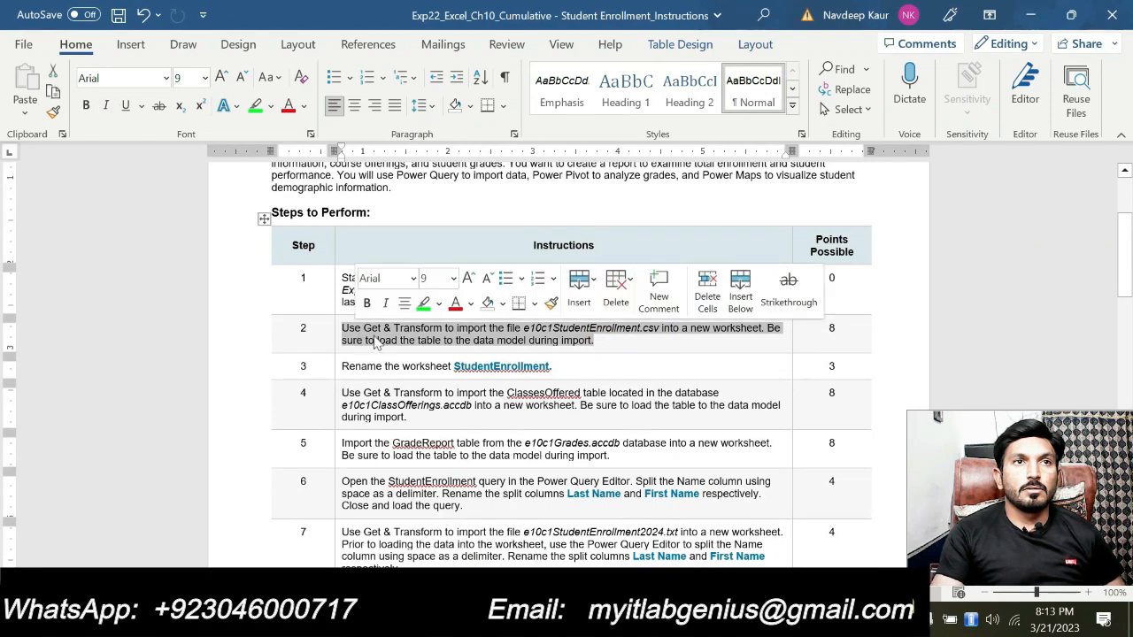
{"action": "left_click", "coordinate": [426, 305]}
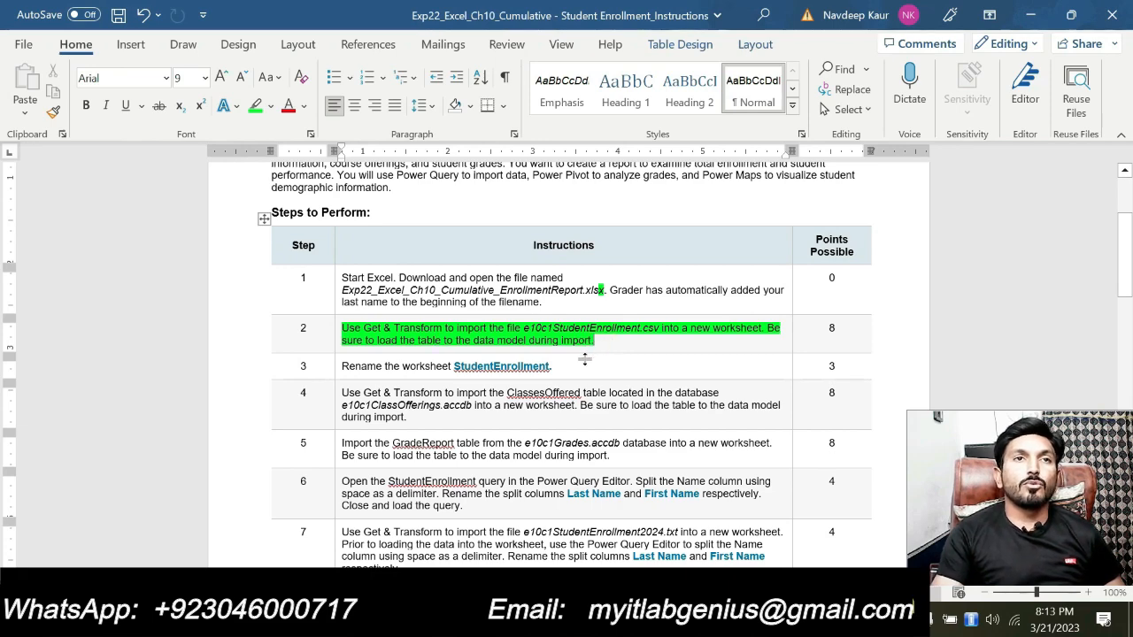
Review the name of the CSV file to import in instruction step 2
{"action": "scroll", "coordinate": [584, 360], "scroll_direction": "up", "scroll_amount": 1}
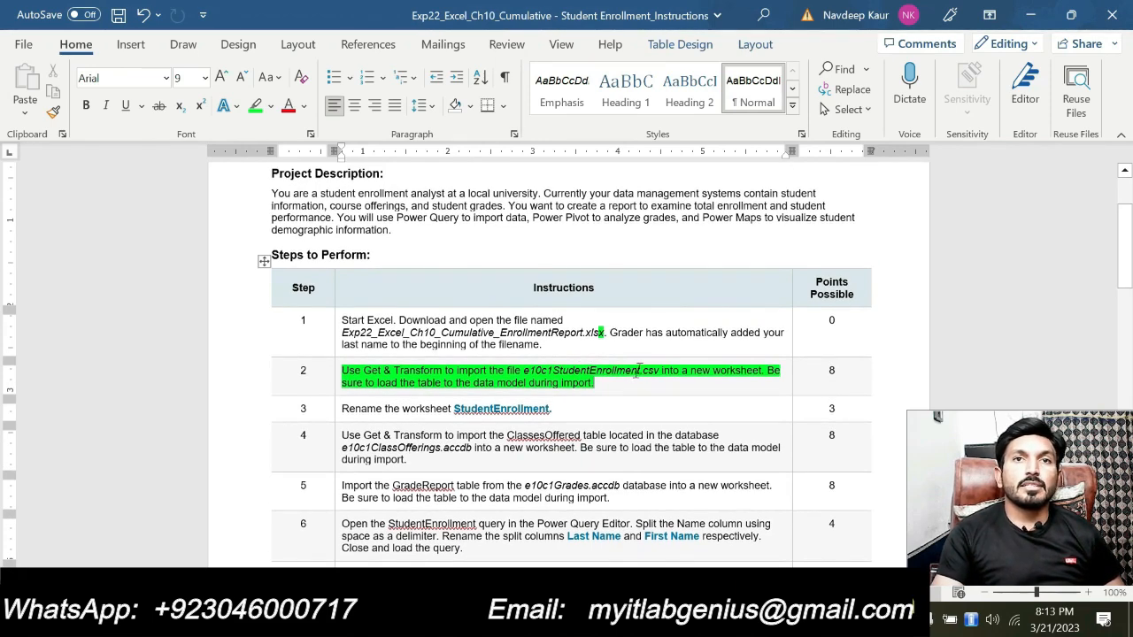
{"action": "left_click_drag", "start_coordinate": [639, 371], "coordinate": [522, 372]}
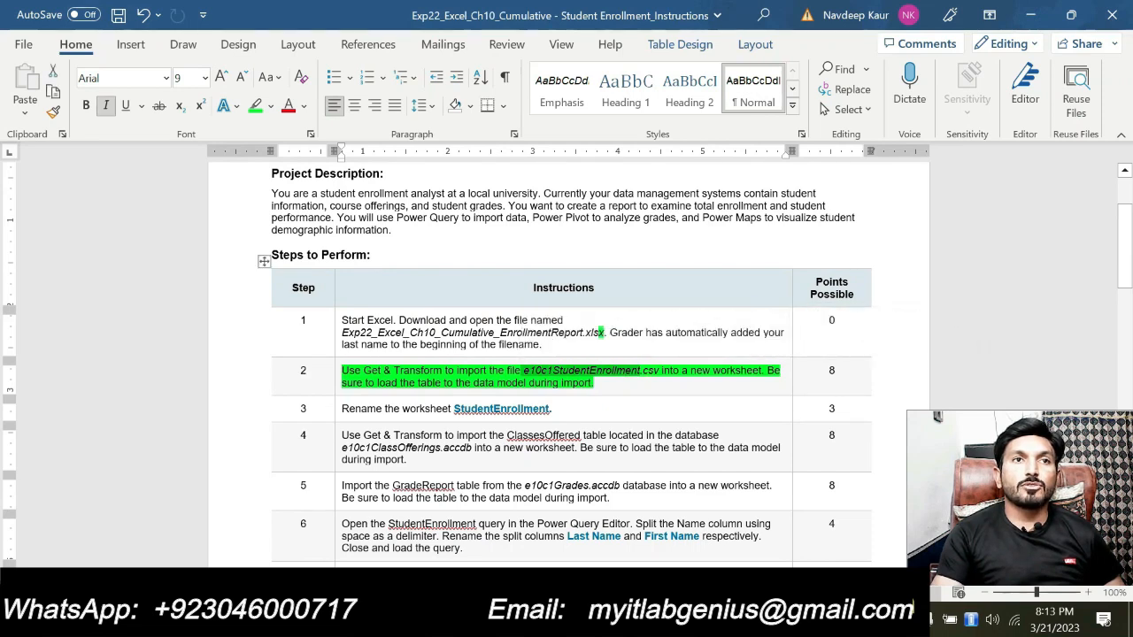
{"action": "left_click", "coordinate": [401, 379]}
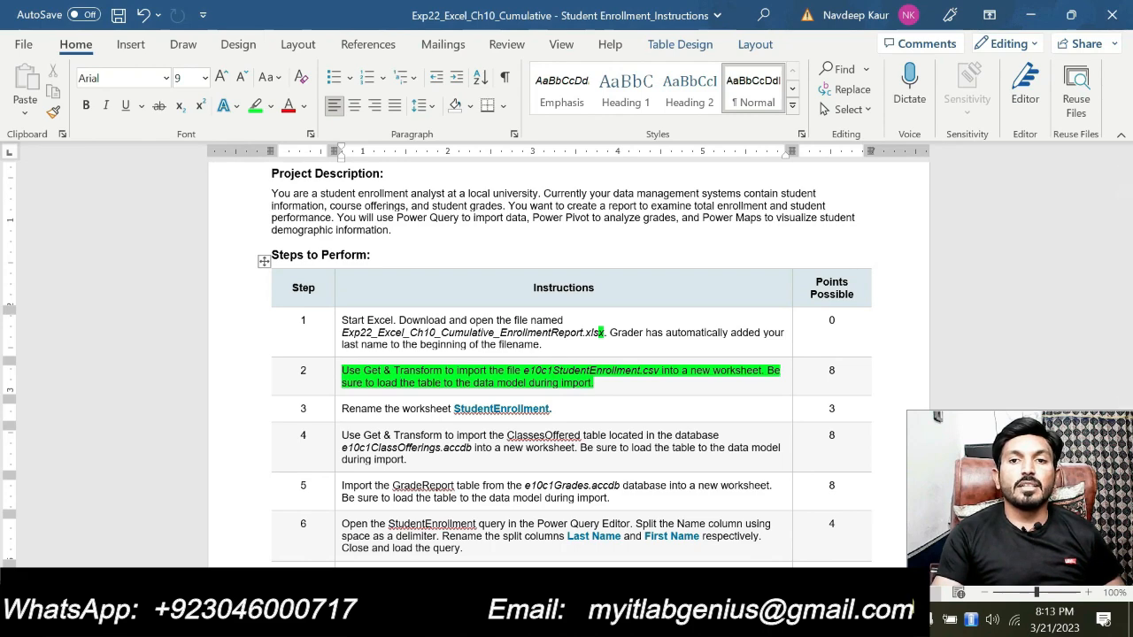
Switch to the EnrollmentReport workbook in Excel and start a data import from a Text/CSV file
{"action": "key", "text": "alt+Tab"}
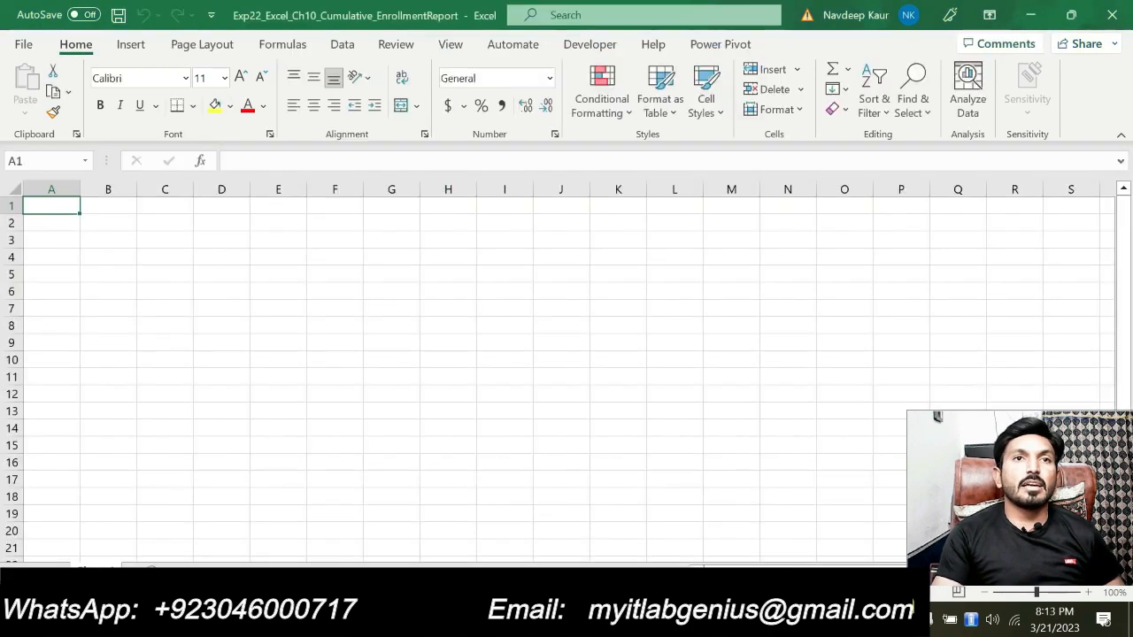
{"action": "left_click", "coordinate": [326, 400]}
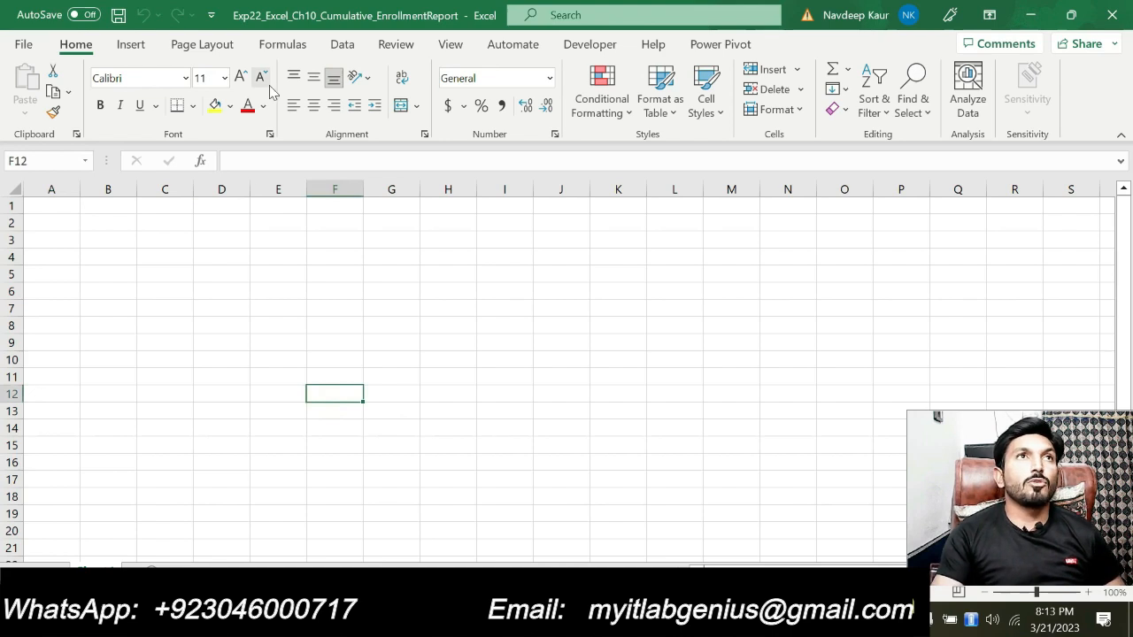
{"action": "left_click", "coordinate": [342, 47]}
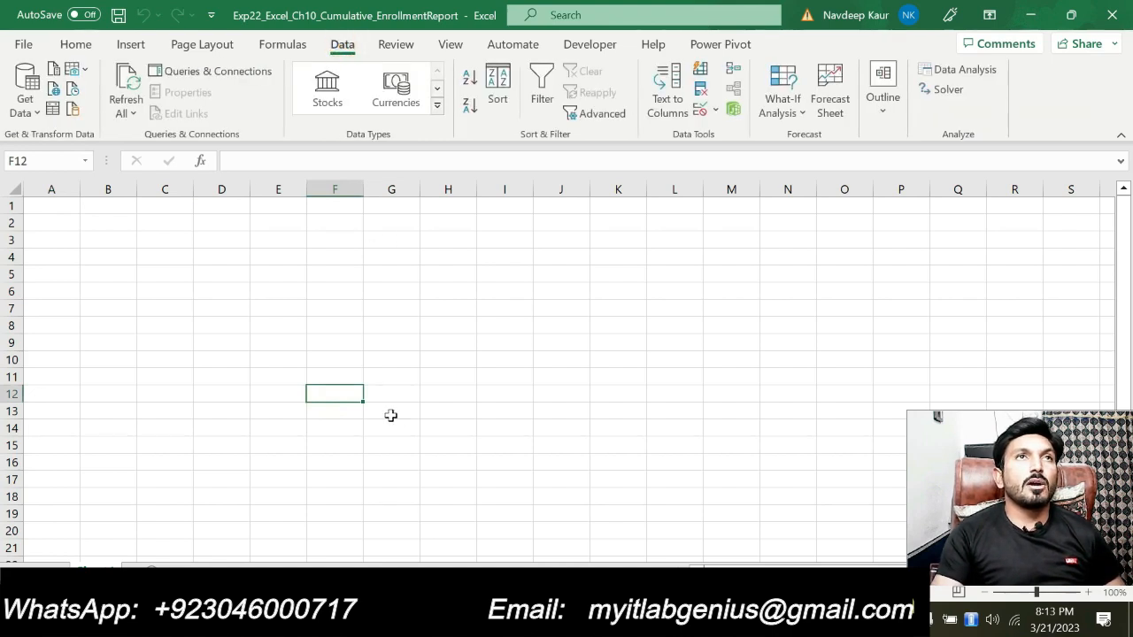
{"action": "left_click", "coordinate": [25, 104]}
{"action": "mouse_move", "coordinate": [53, 144]}
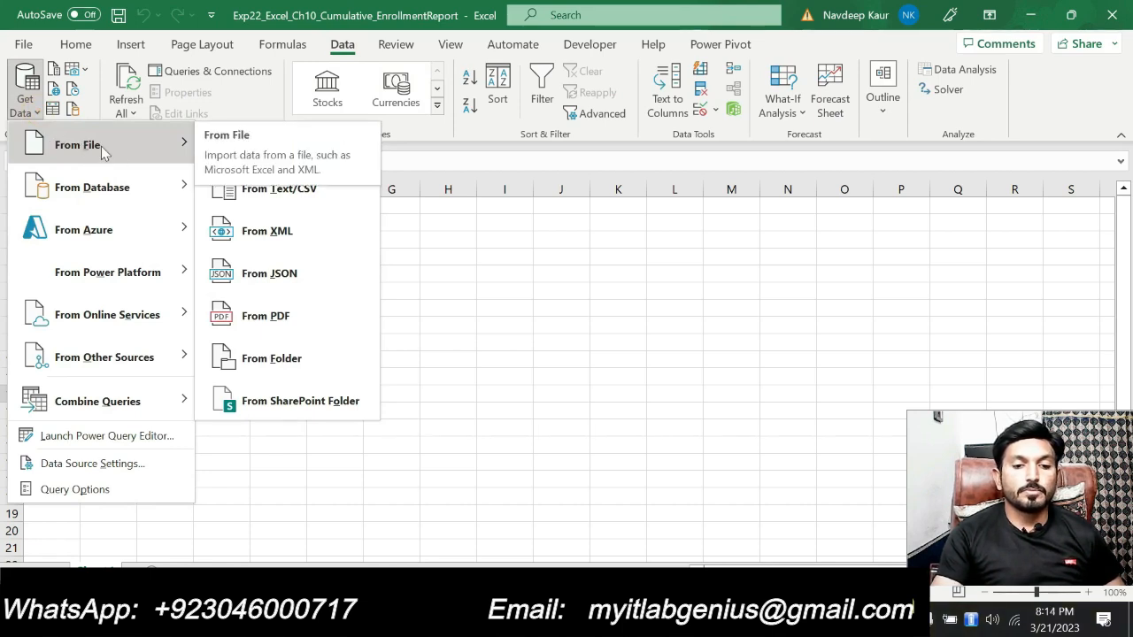
{"action": "left_click", "coordinate": [299, 201]}
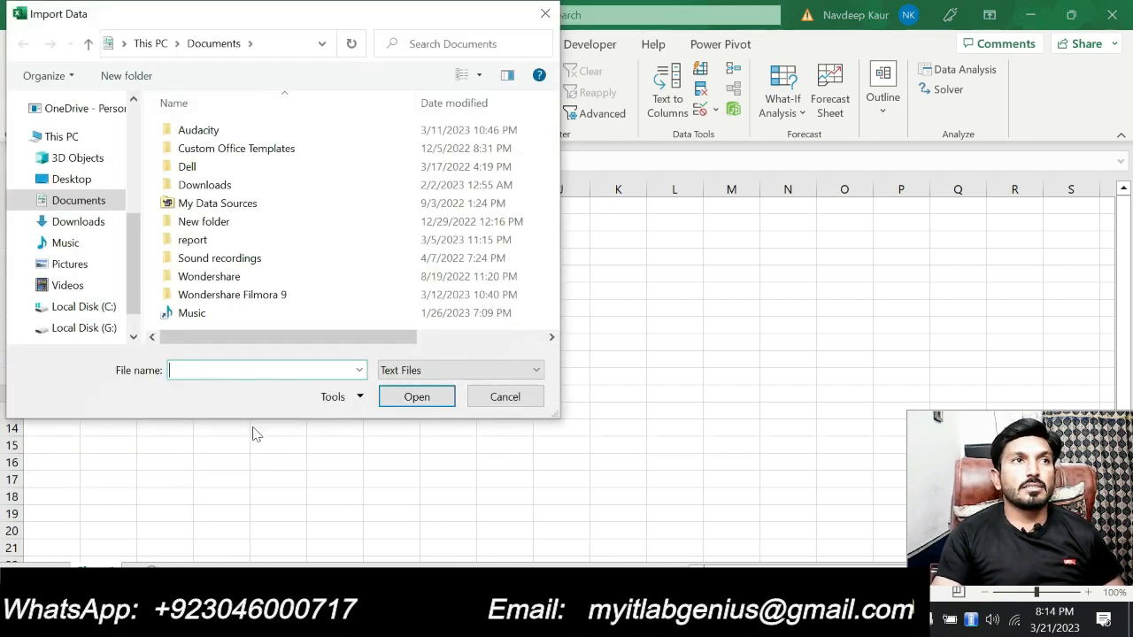
Browse on Local Disk (G:) through Excel 2022 to the folder "chapter 10 student enrollment solved"
{"action": "left_click", "coordinate": [104, 328]}
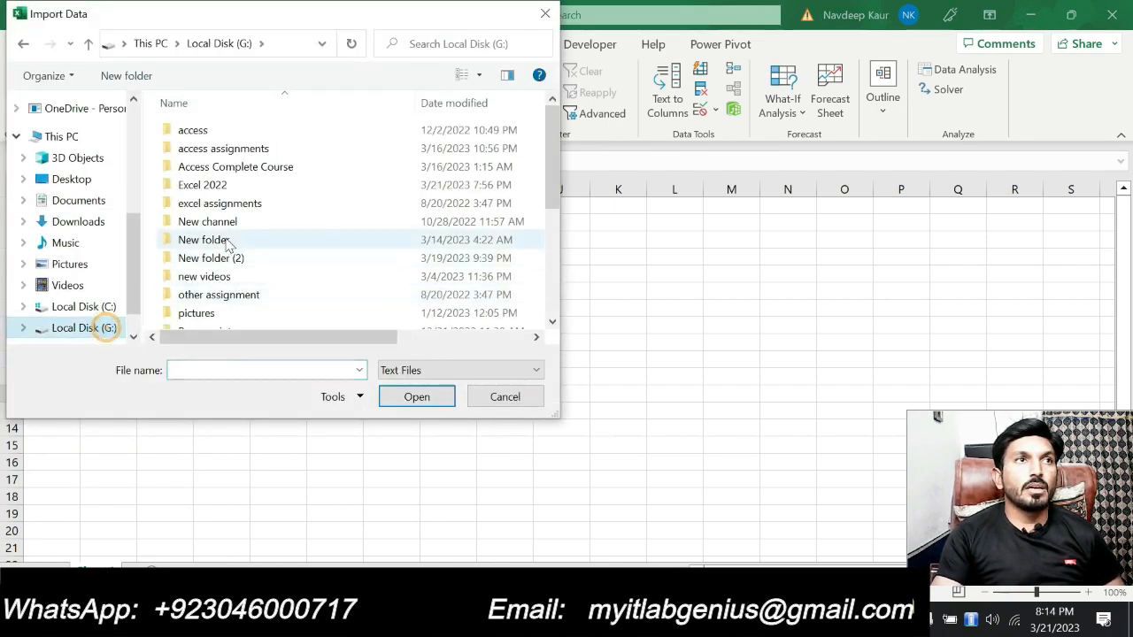
{"action": "double_click", "coordinate": [222, 185]}
{"action": "scroll", "coordinate": [297, 248], "scroll_direction": "down", "scroll_amount": 2}
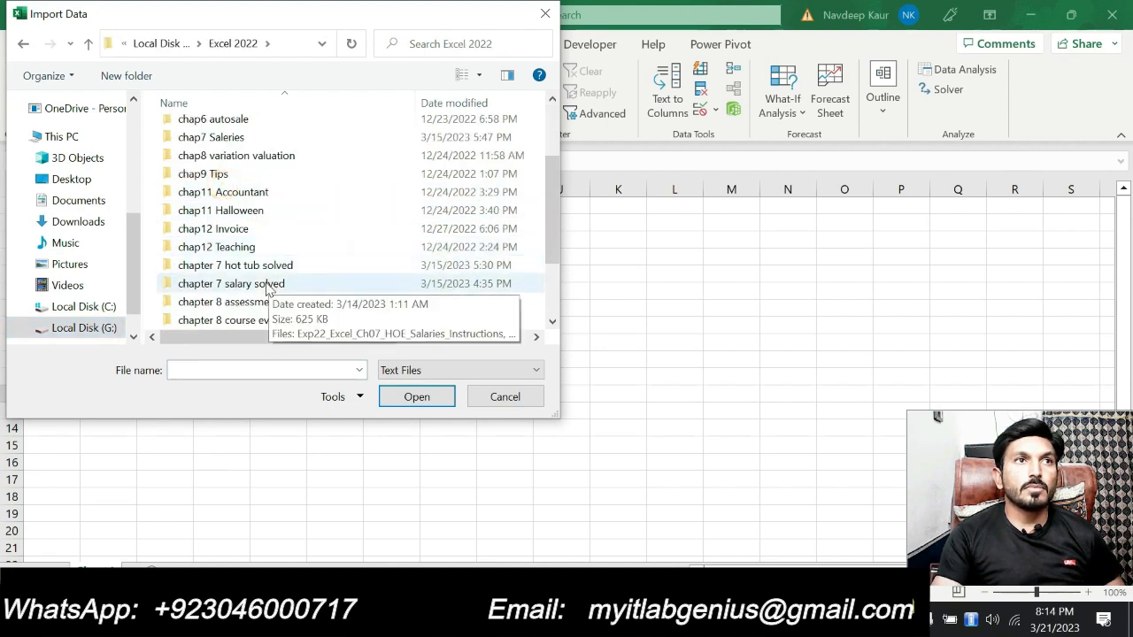
{"action": "scroll", "coordinate": [257, 305], "scroll_direction": "down", "scroll_amount": 1}
{"action": "scroll", "coordinate": [249, 323], "scroll_direction": "down", "scroll_amount": 1}
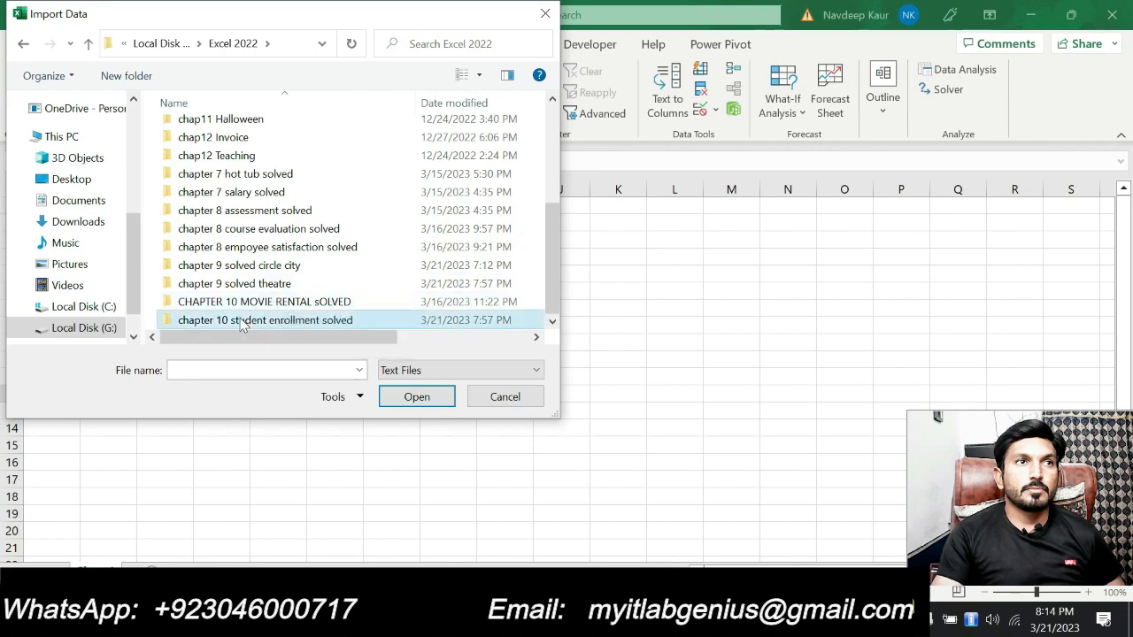
{"action": "double_click", "coordinate": [237, 320]}
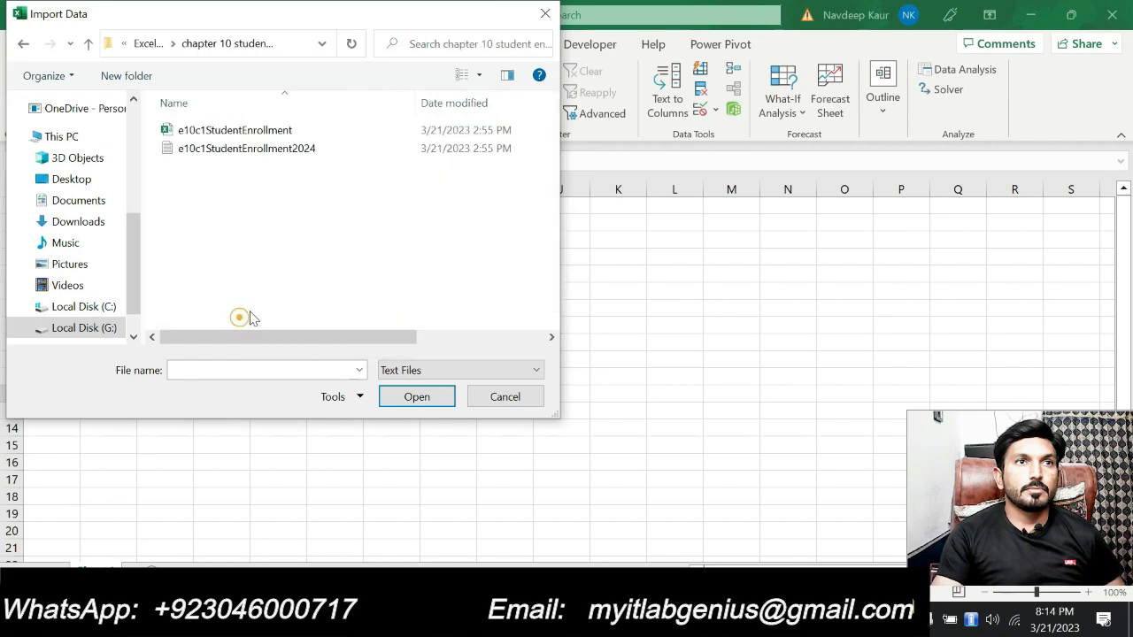
Check the required file name in the Word instructions, import e10c1StudentEnrollment.csv and load it into a new worksheet
{"action": "left_click", "coordinate": [255, 156]}
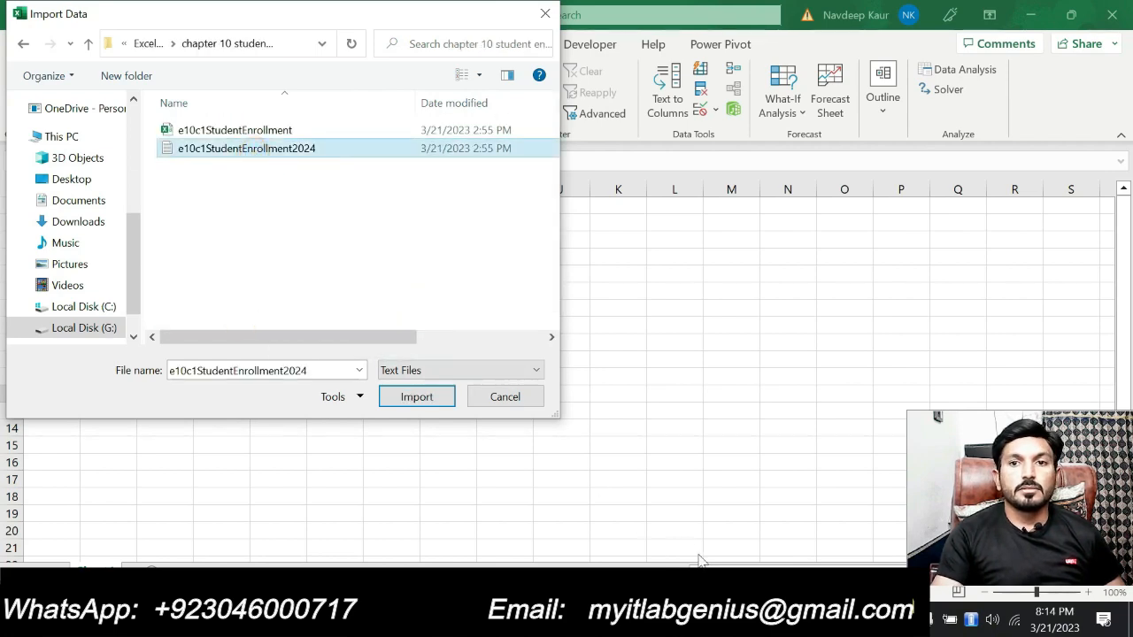
{"action": "key", "text": "alt+Tab"}
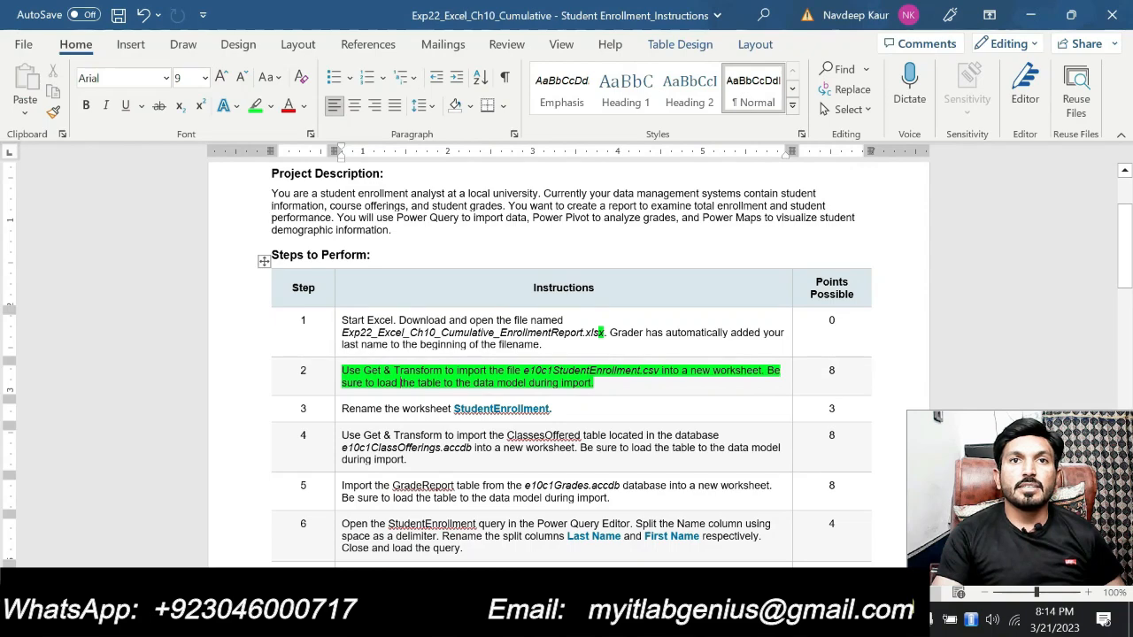
{"action": "key", "text": "alt+Tab"}
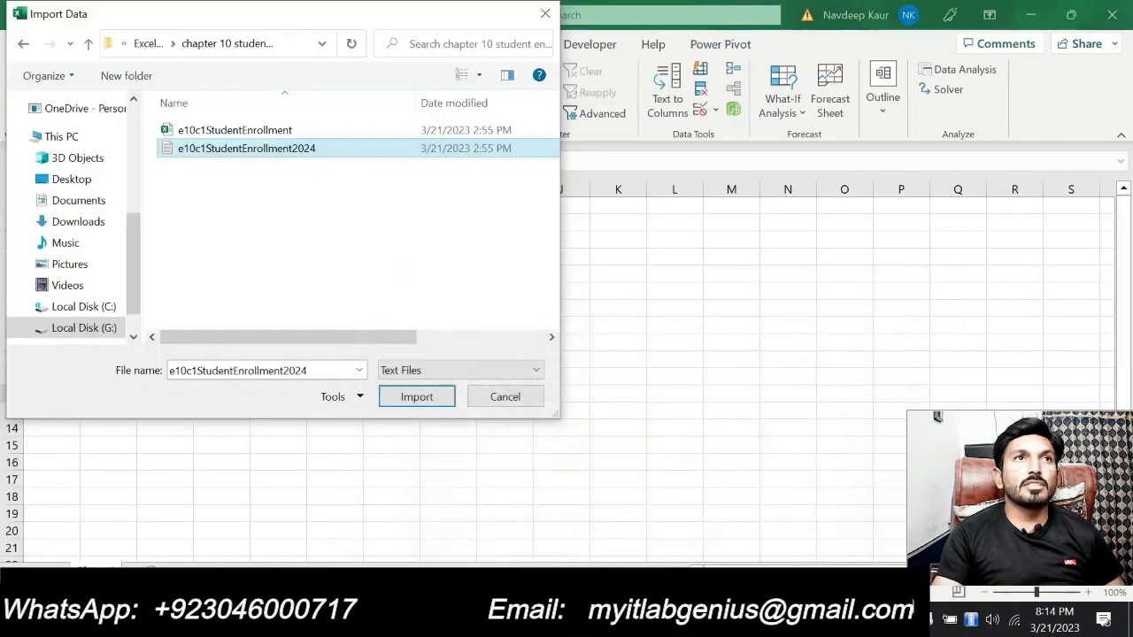
{"action": "left_click", "coordinate": [243, 133]}
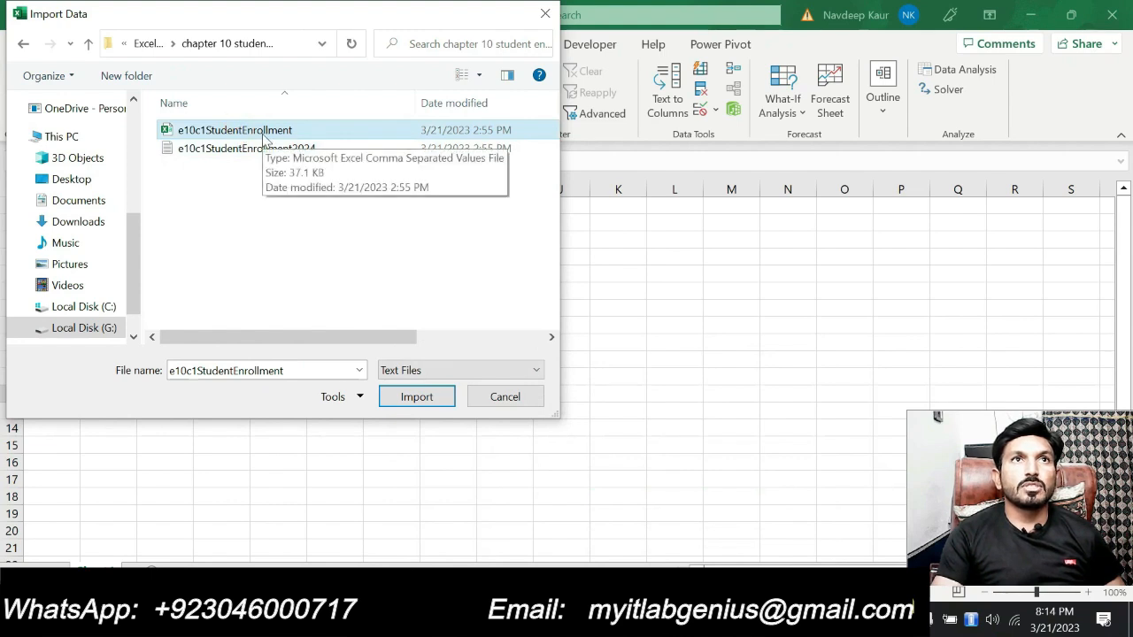
{"action": "left_click", "coordinate": [415, 395]}
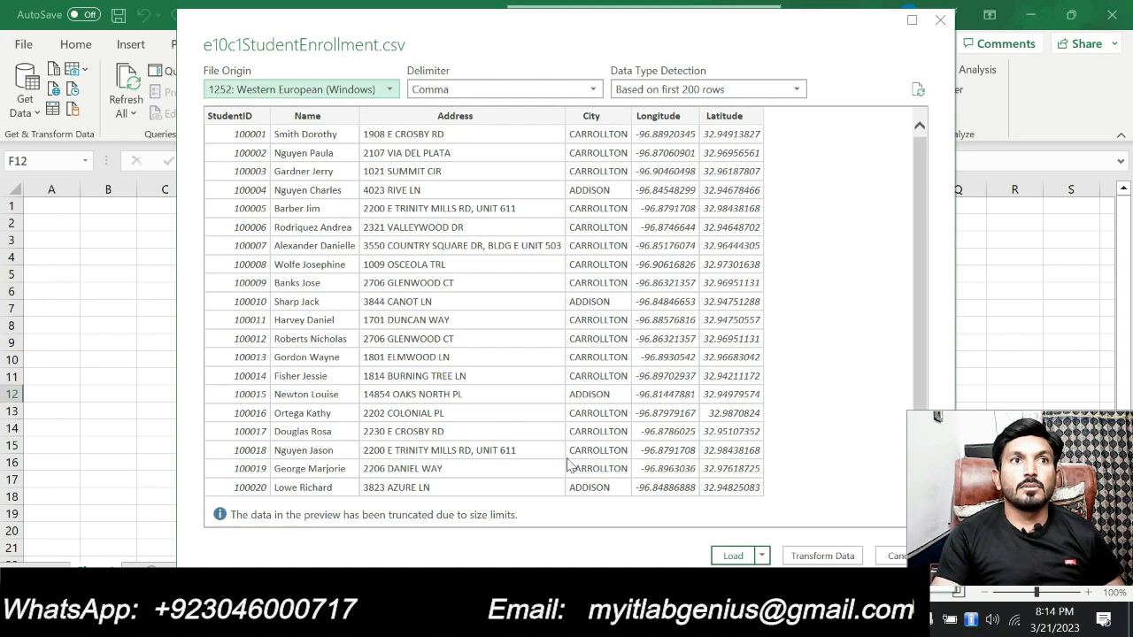
{"action": "left_click", "coordinate": [731, 556]}
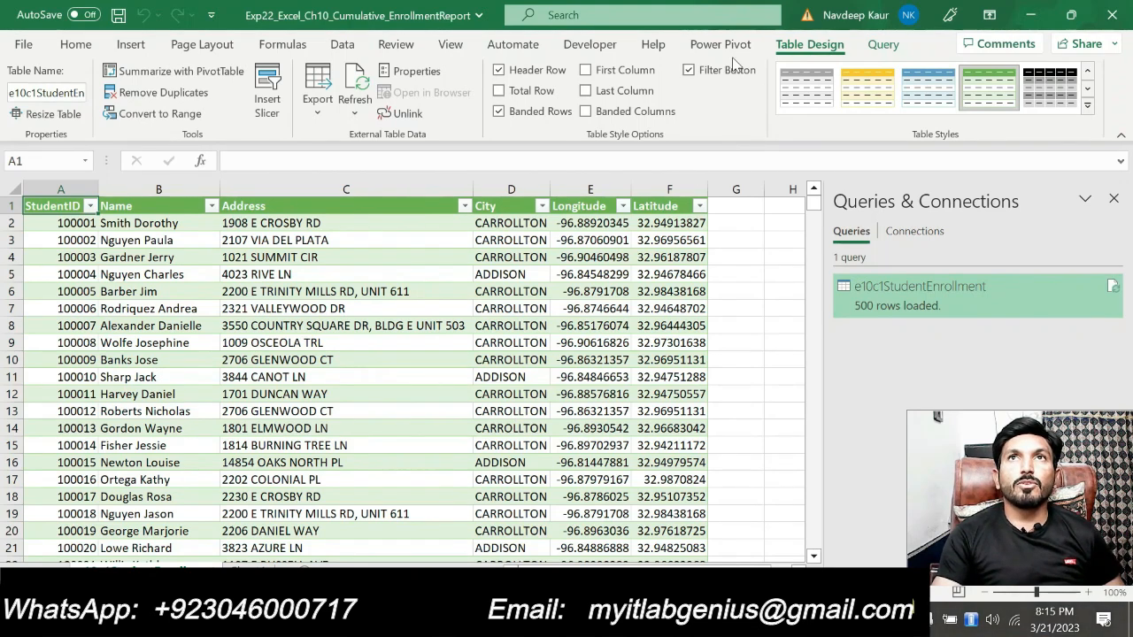
Add the imported student enrollment table to the Power Pivot data model
{"action": "left_click", "coordinate": [725, 49]}
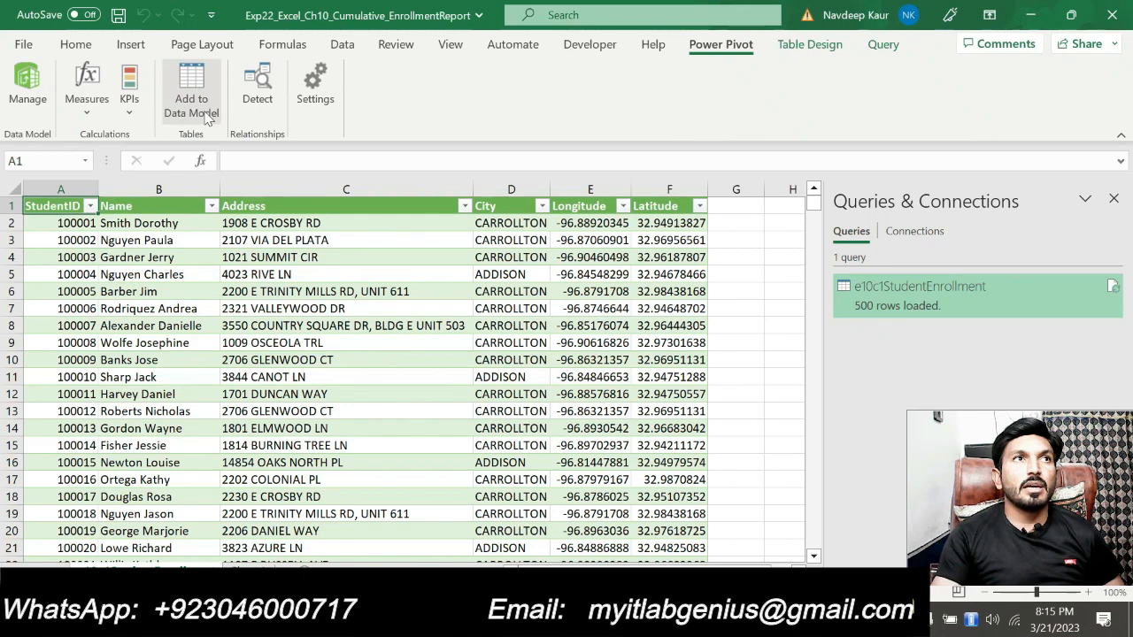
{"action": "left_click", "coordinate": [207, 119]}
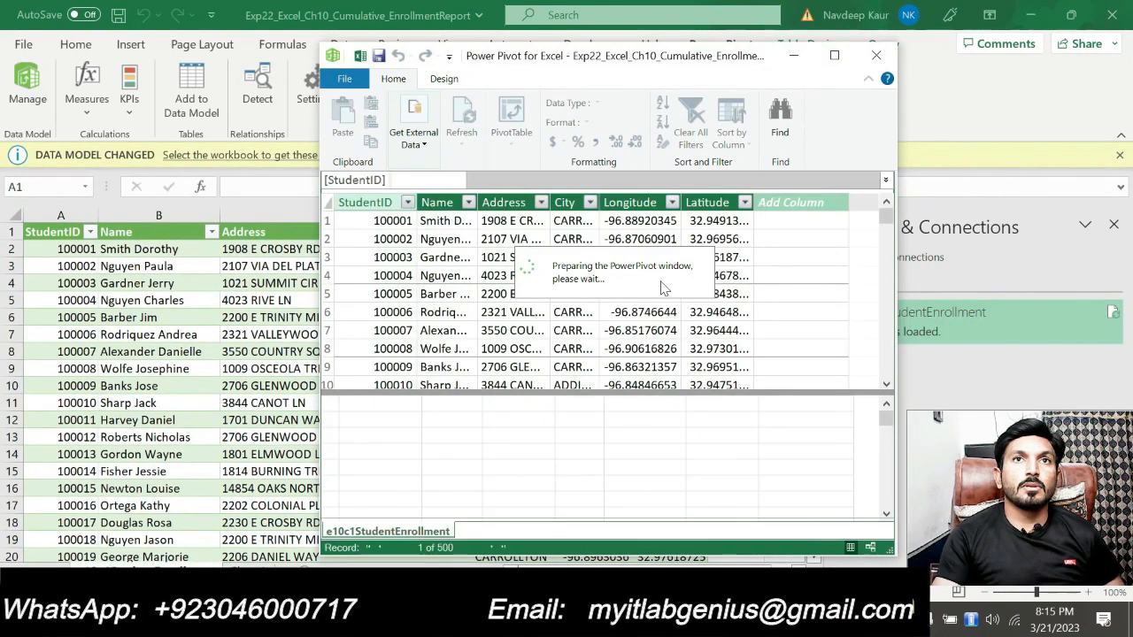
Close the Power Pivot window, switch to the Word instructions and remove the green highlight from step 2
{"action": "left_click", "coordinate": [876, 59]}
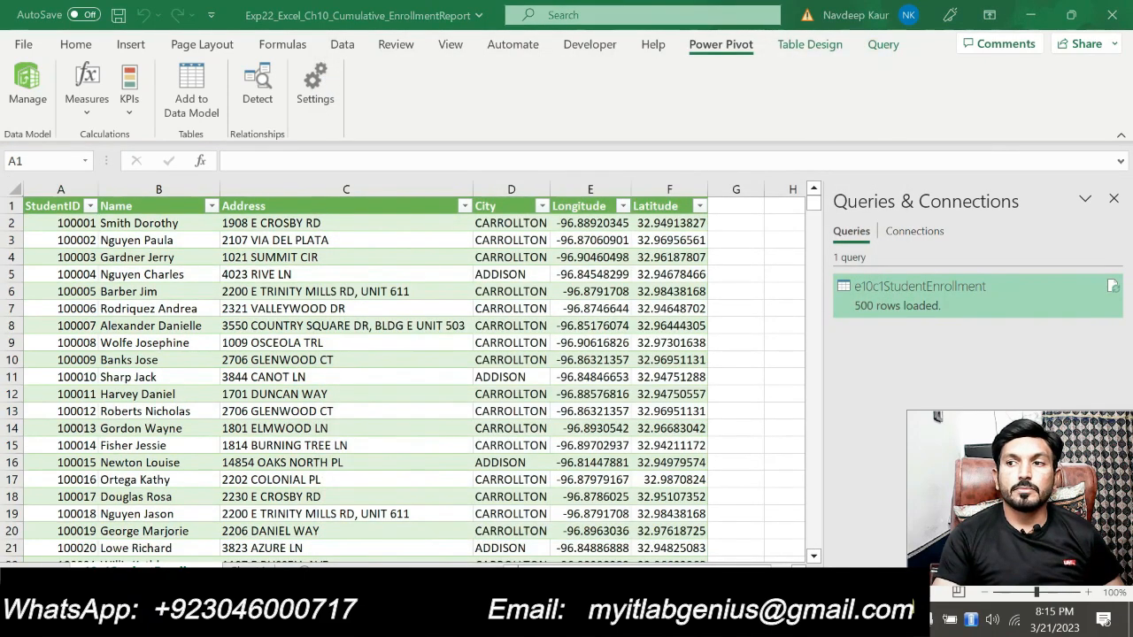
{"action": "key", "text": "alt+Tab"}
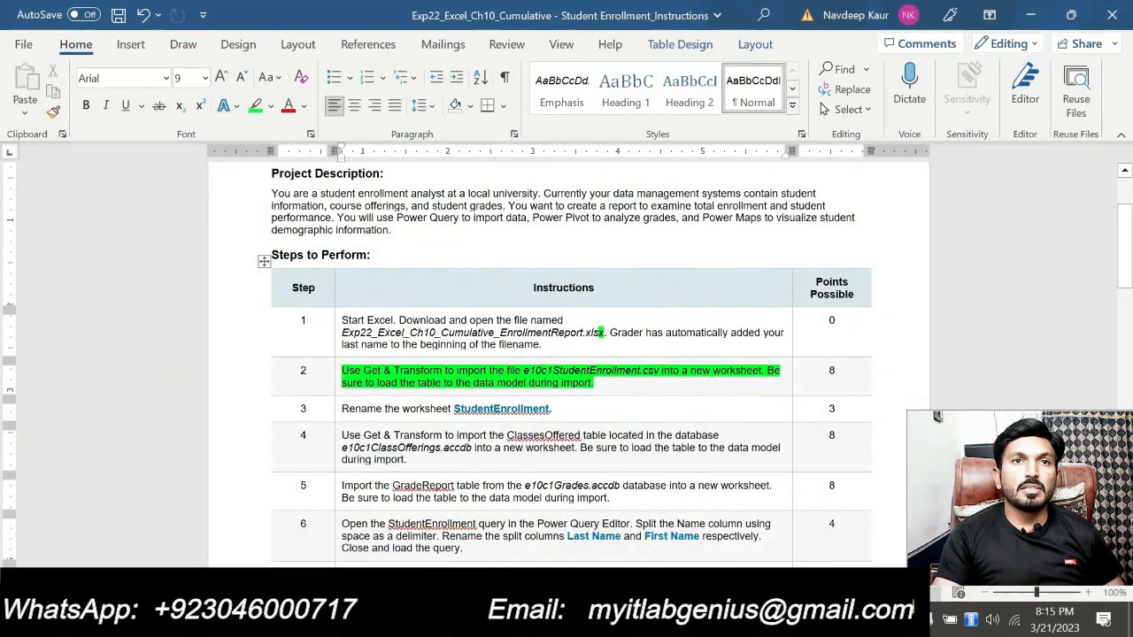
{"action": "left_click_drag", "start_coordinate": [605, 384], "coordinate": [342, 372]}
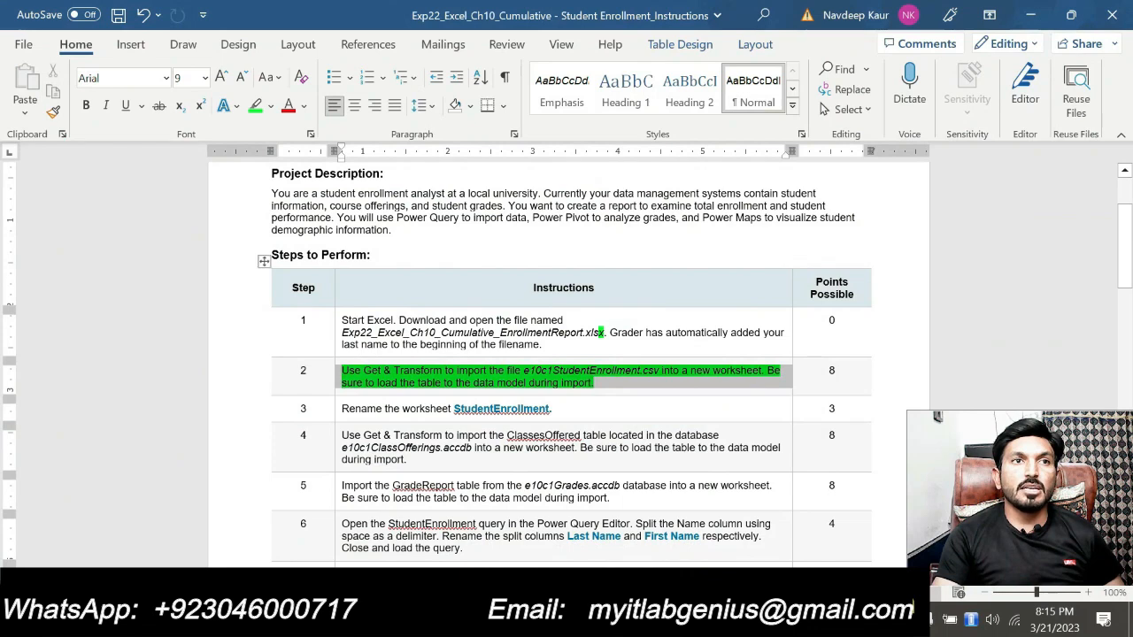
{"action": "left_click", "coordinate": [416, 347]}
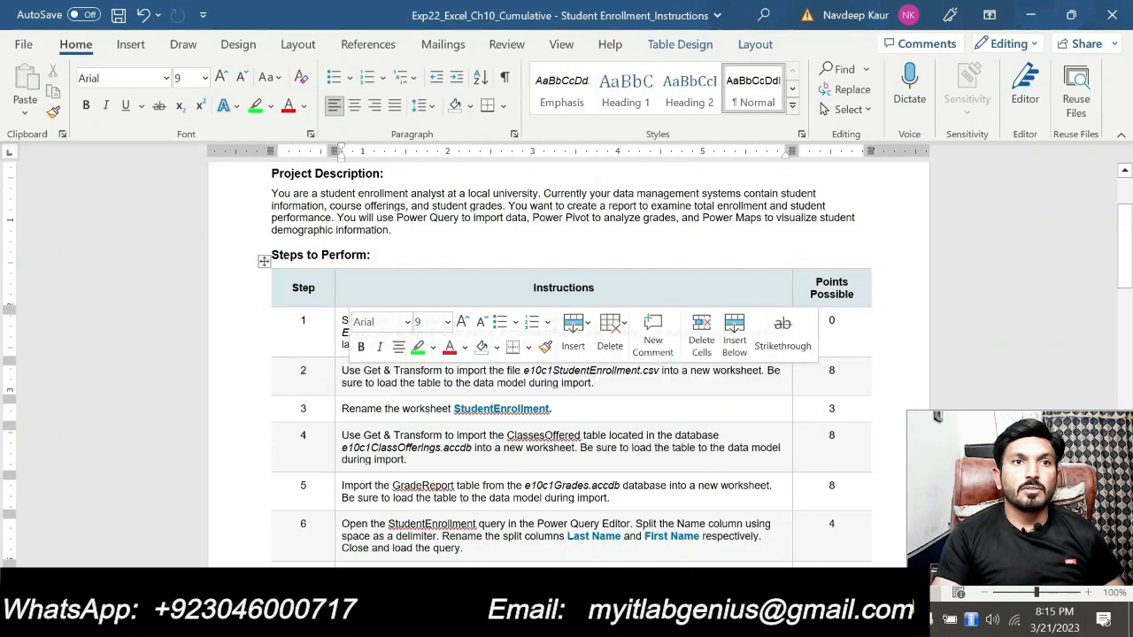
Take the name StudentEnrollment from step 3 of the instructions and rename the imported worksheet in Excel with it
{"action": "double_click", "coordinate": [467, 408]}
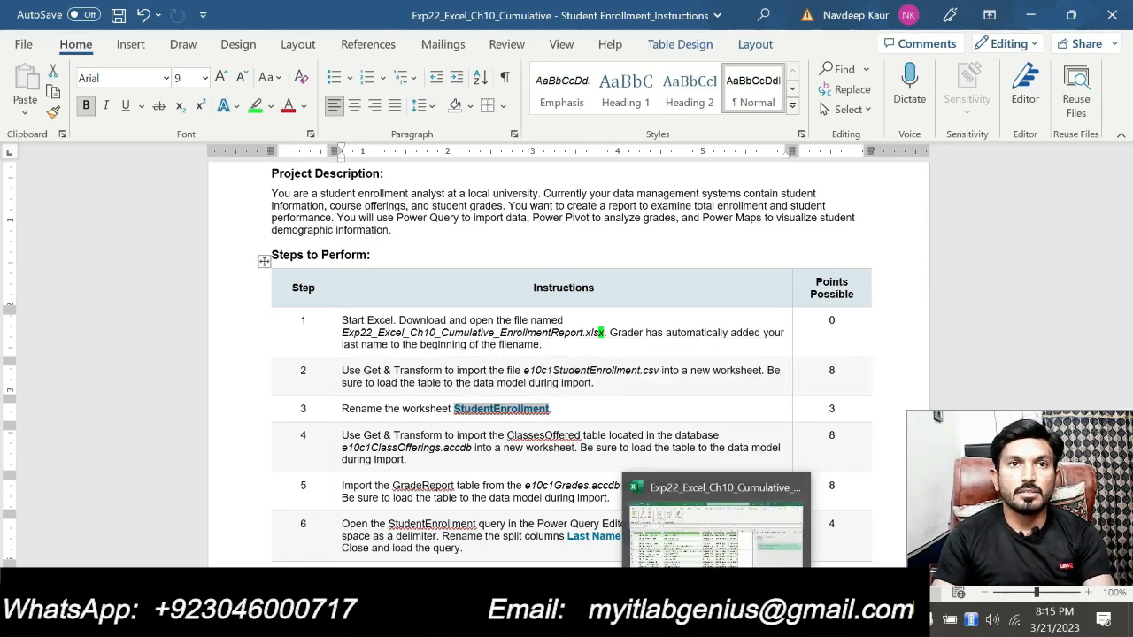
{"action": "left_click", "coordinate": [716, 620]}
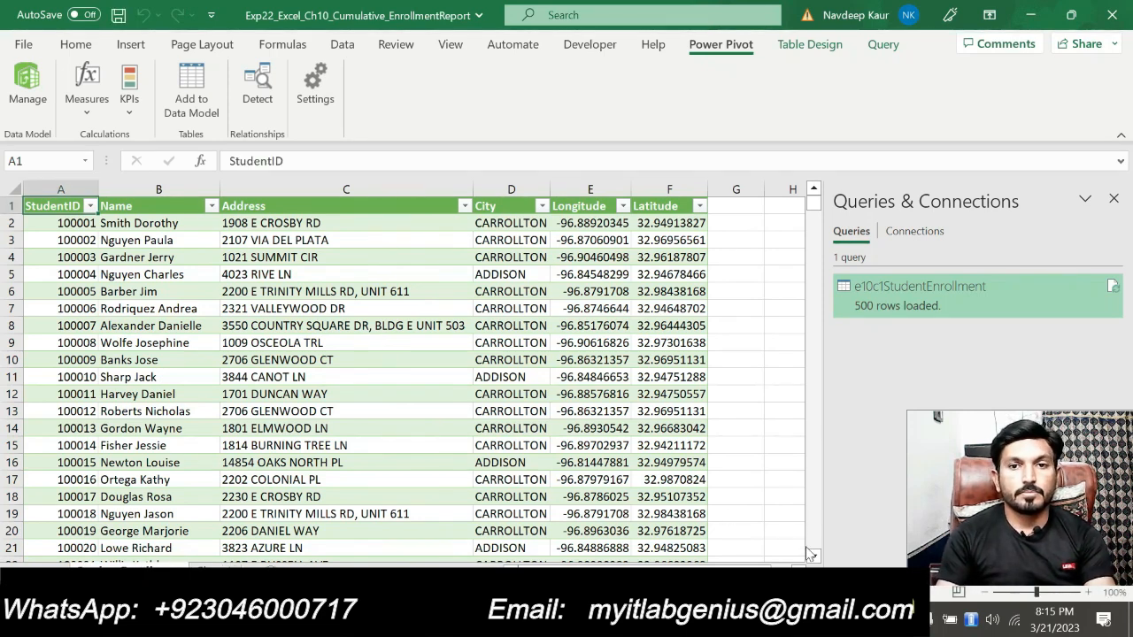
Switch to the Word instructions and highlight step 4, the ClassesOffered import, in green
{"action": "key", "text": "alt+Tab"}
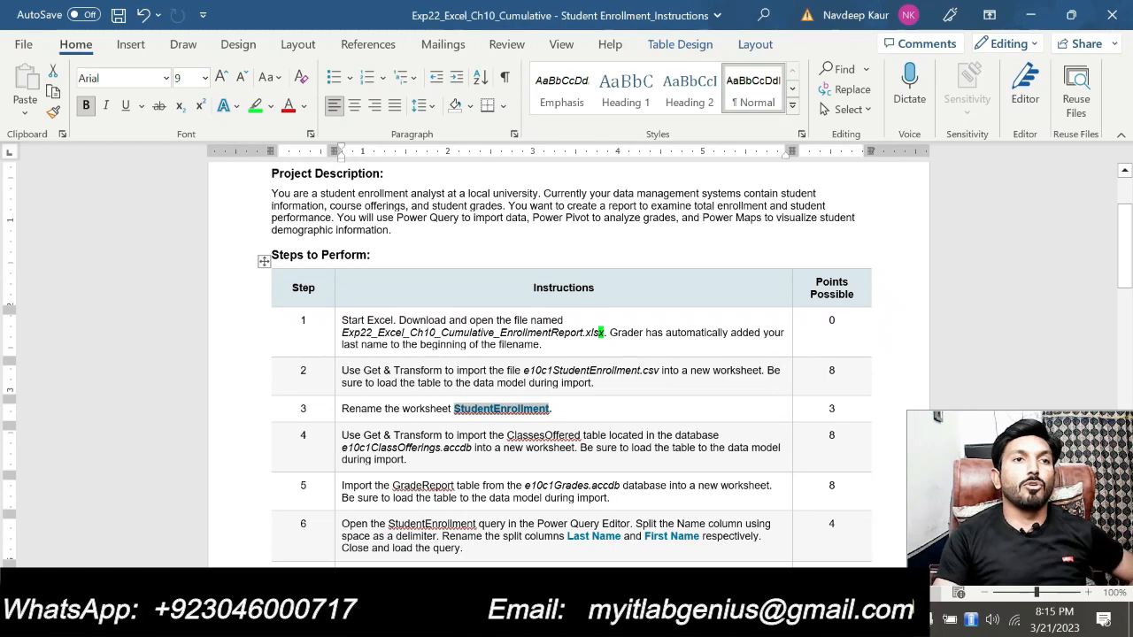
{"action": "triple_click", "coordinate": [403, 459]}
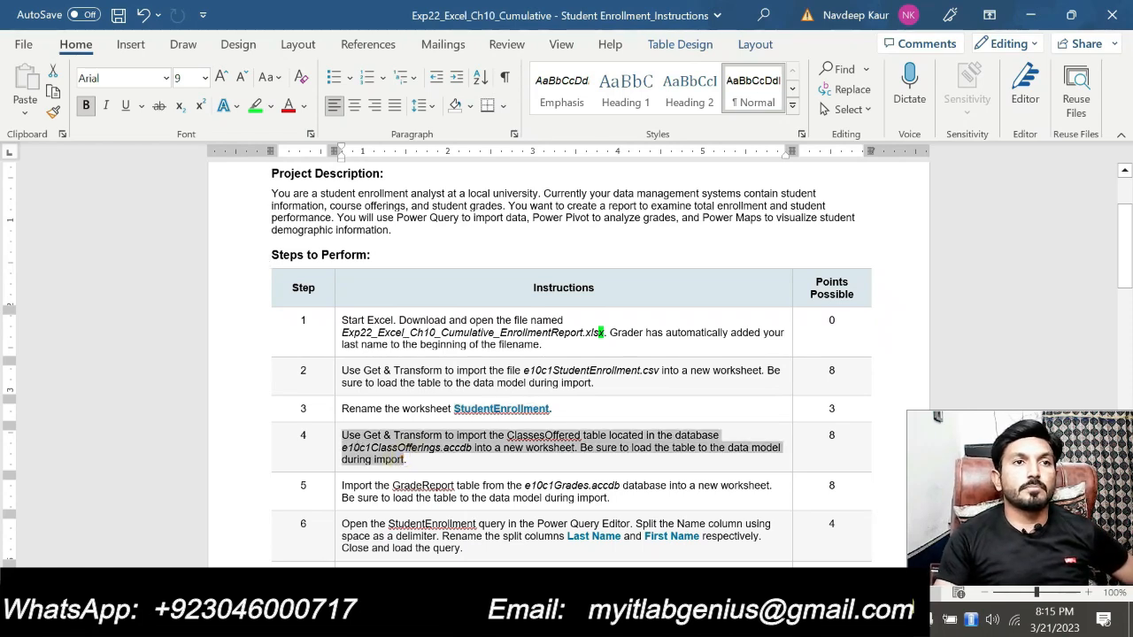
{"action": "left_click", "coordinate": [416, 418]}
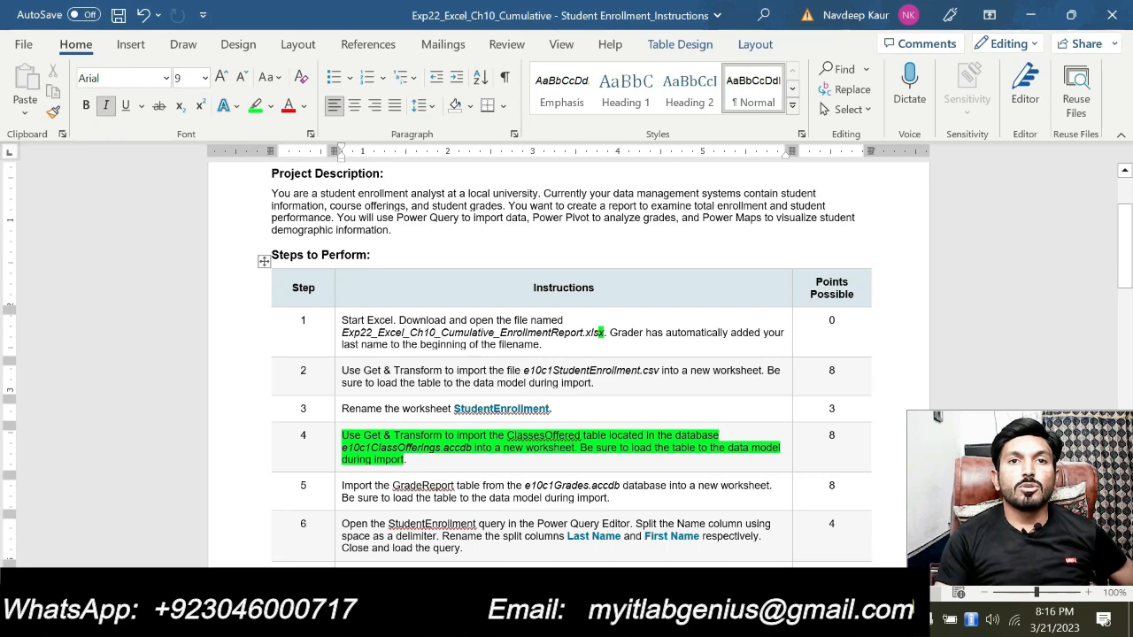
{"action": "scroll", "coordinate": [563, 443], "scroll_direction": "down", "scroll_amount": 1}
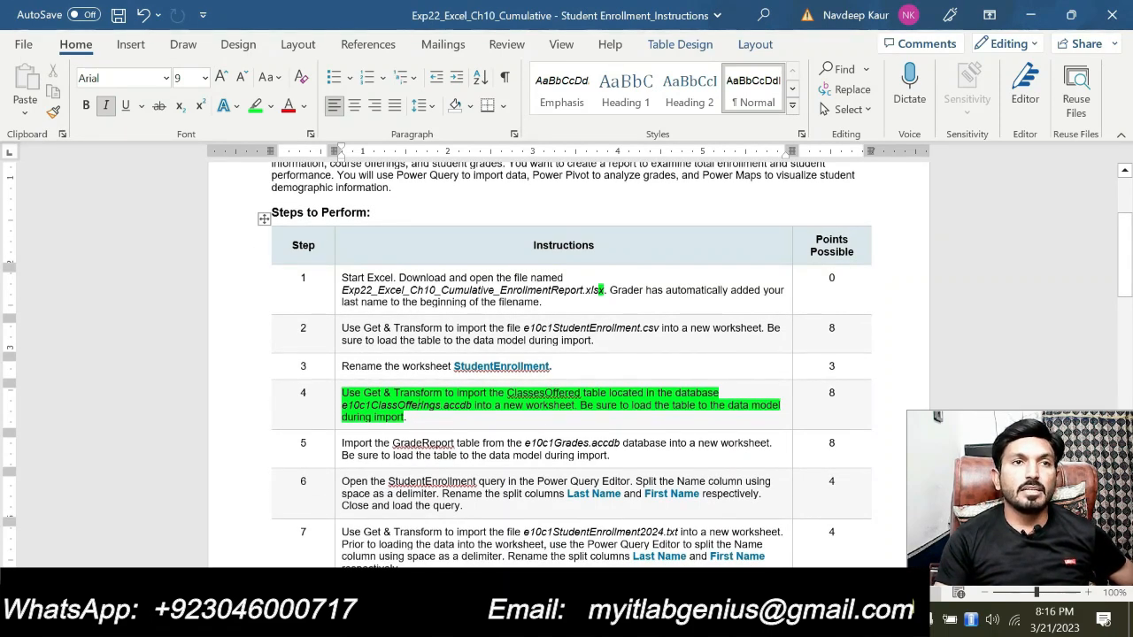
{"action": "left_click", "coordinate": [438, 423]}
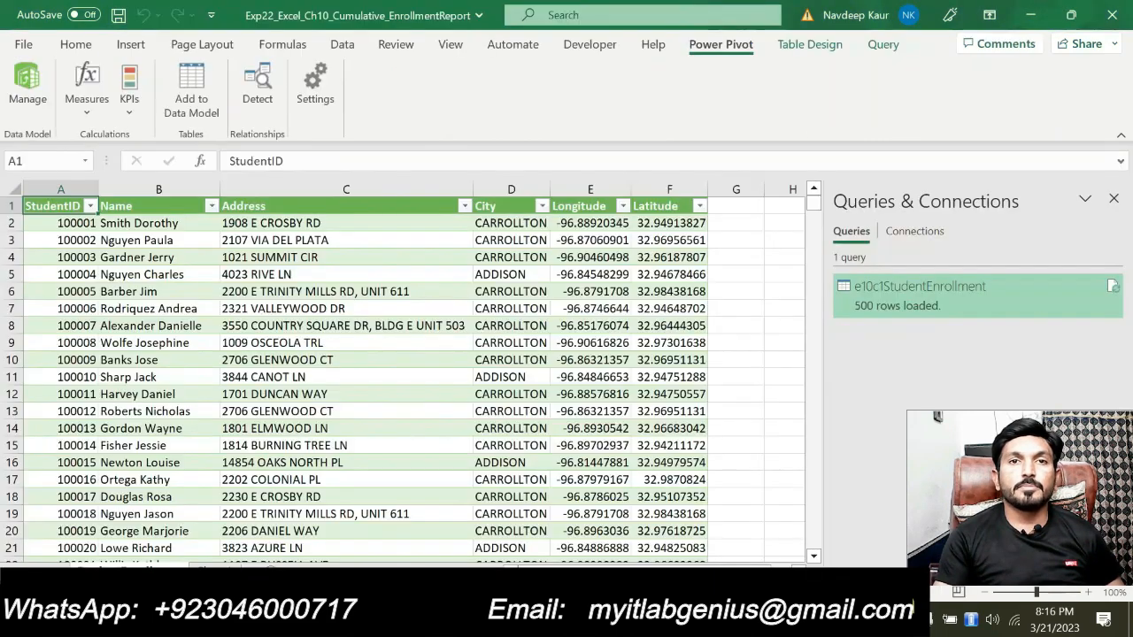
In Excel, import the ClassesOffered table from the Access database e10c1ClassOfferings and load it into a new worksheet
{"action": "key", "text": "alt+Tab"}
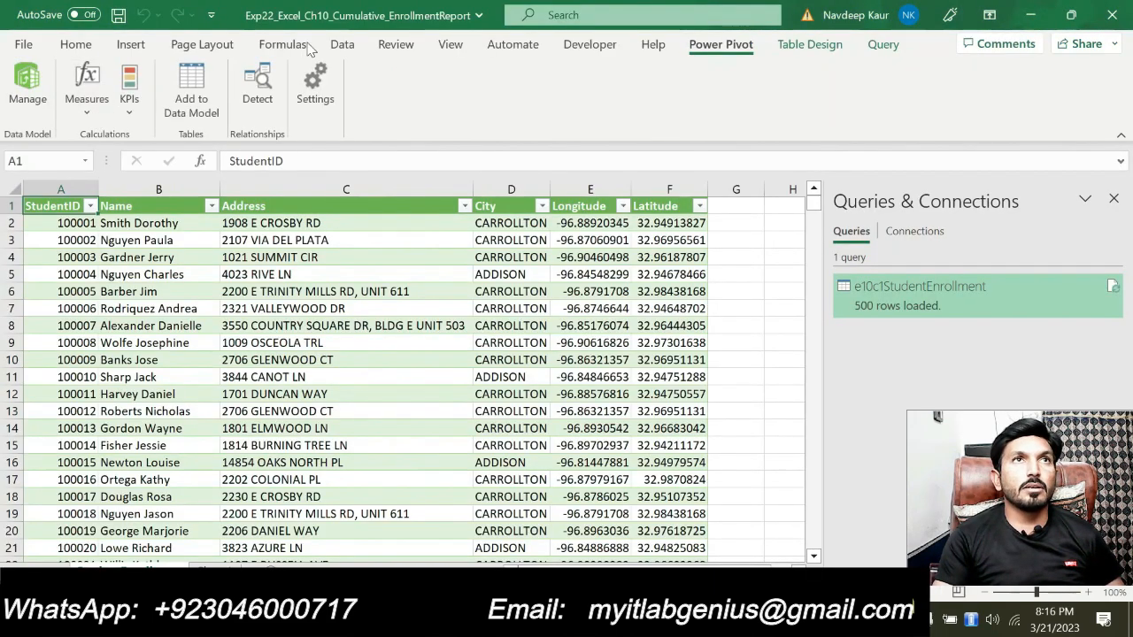
{"action": "left_click", "coordinate": [347, 50]}
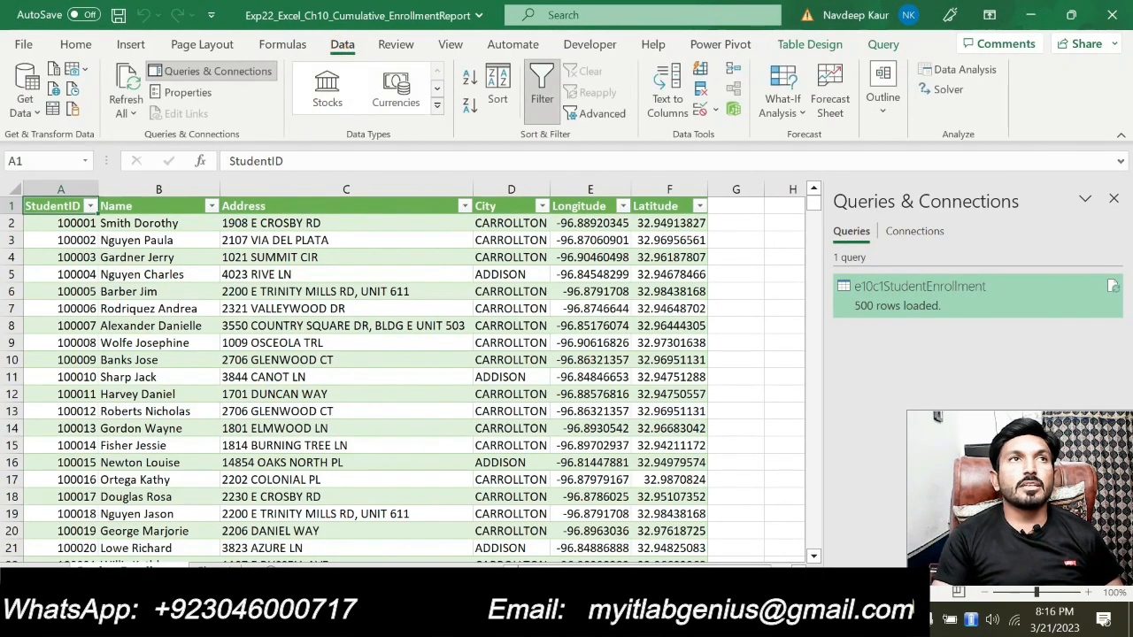
{"action": "left_click", "coordinate": [27, 106]}
{"action": "mouse_move", "coordinate": [128, 193]}
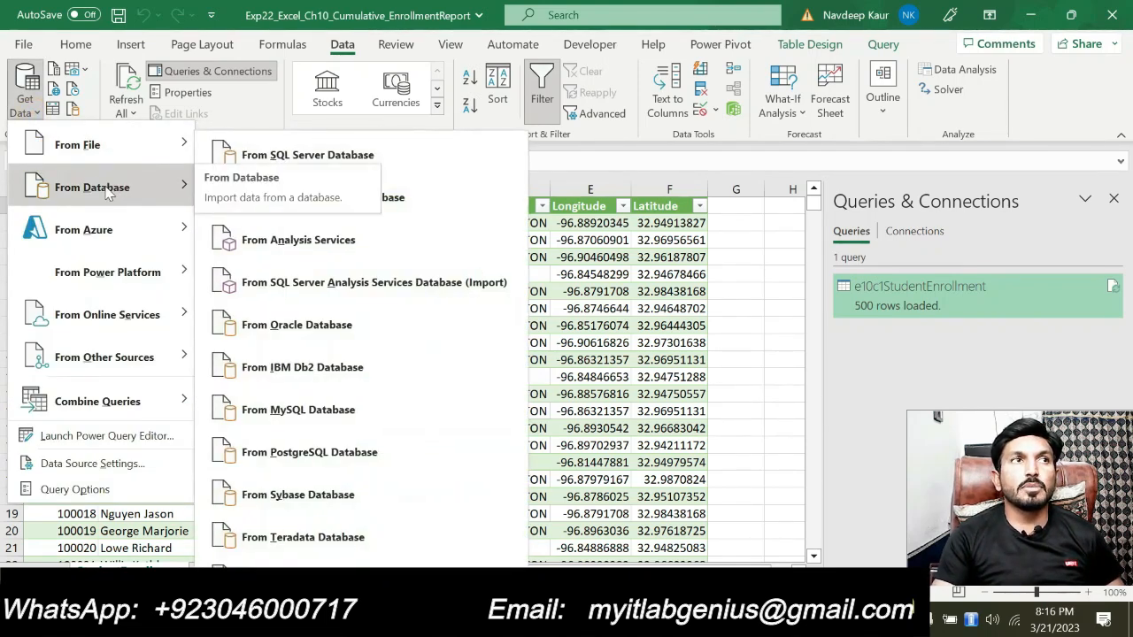
{"action": "left_click", "coordinate": [416, 205]}
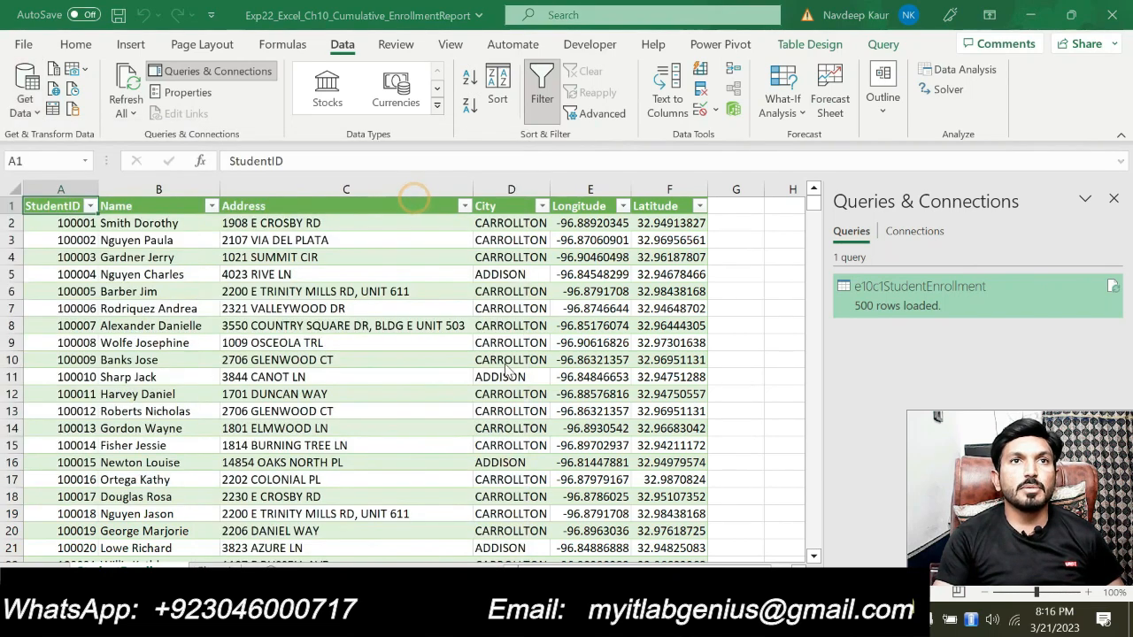
{"action": "left_click", "coordinate": [228, 131]}
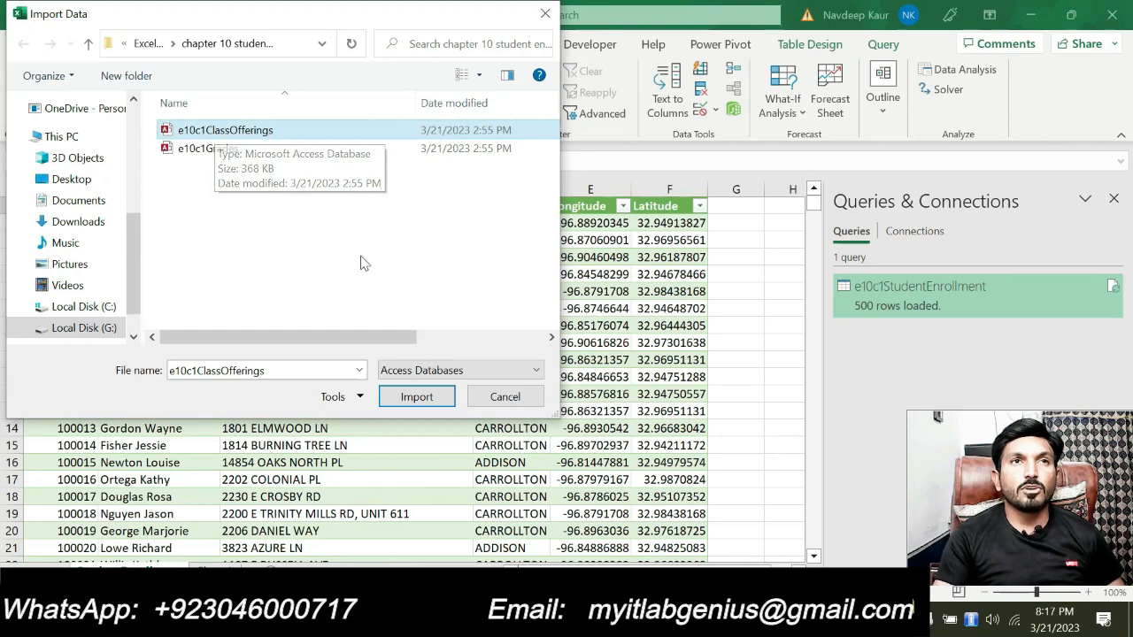
{"action": "left_click", "coordinate": [421, 398]}
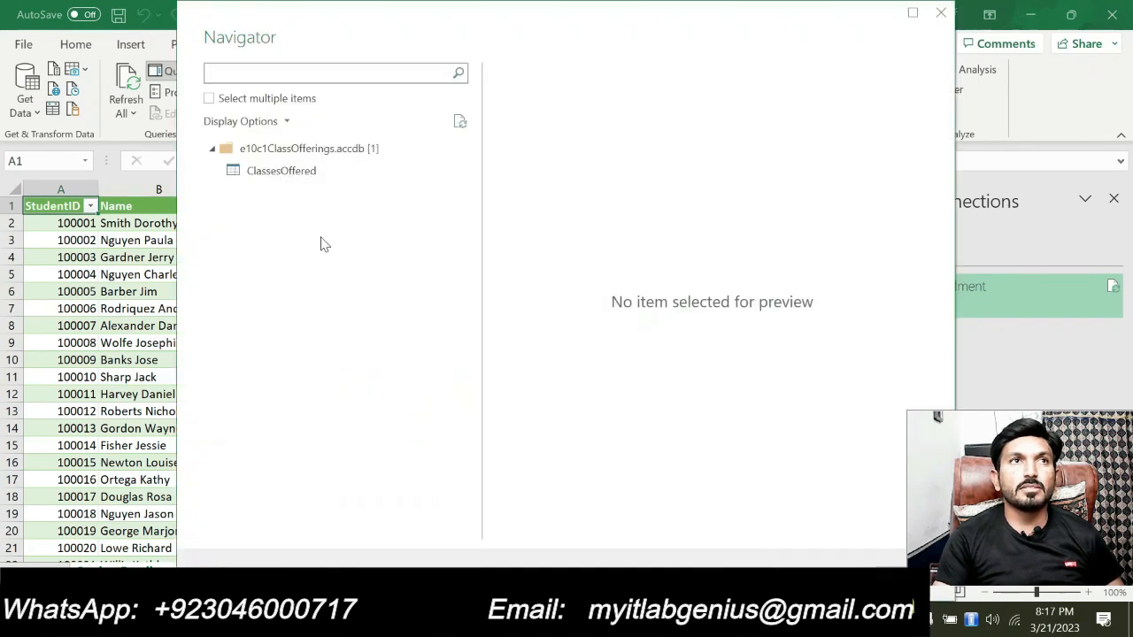
{"action": "left_click", "coordinate": [299, 174]}
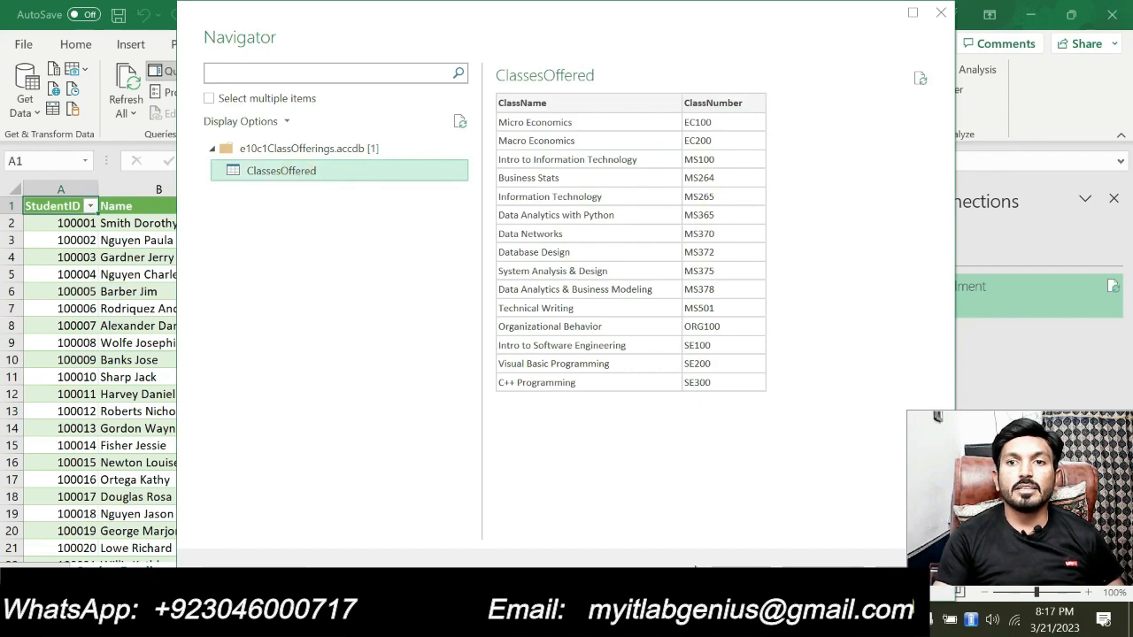
{"action": "left_click", "coordinate": [734, 577]}
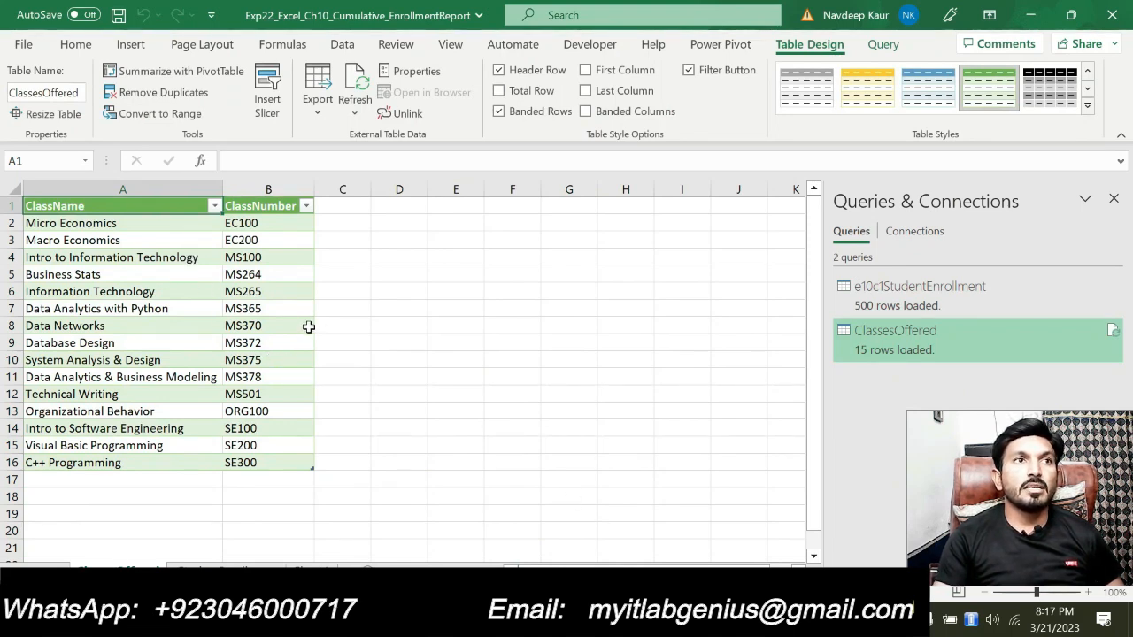
Add the ClassesOffered table to the Power Pivot data model and close the Power Pivot window
{"action": "left_click", "coordinate": [719, 45]}
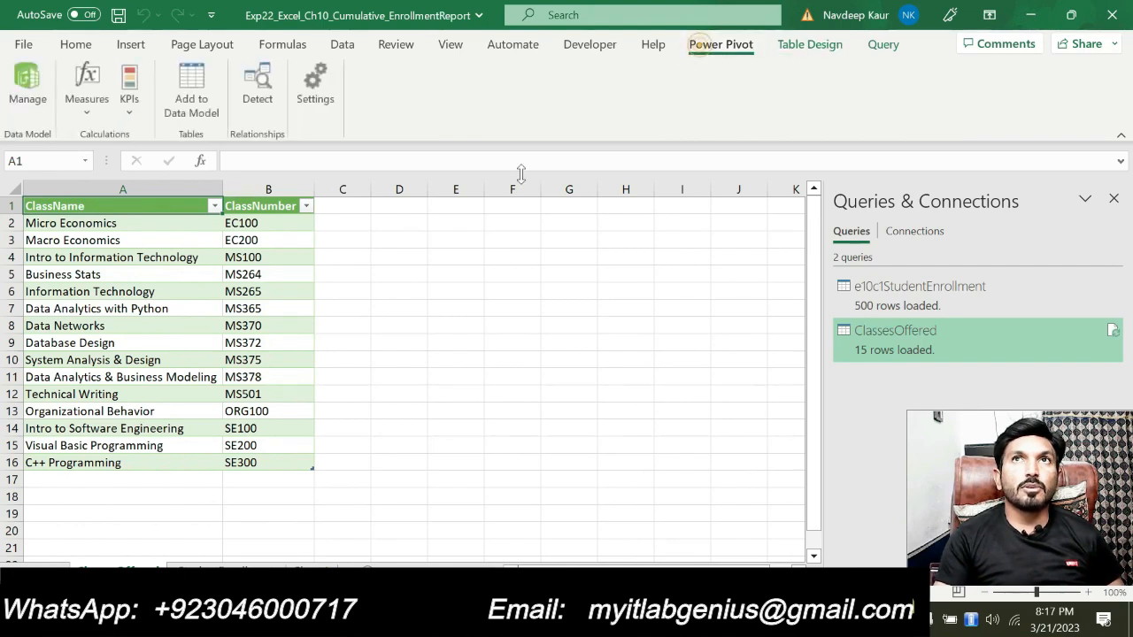
{"action": "left_click", "coordinate": [208, 103]}
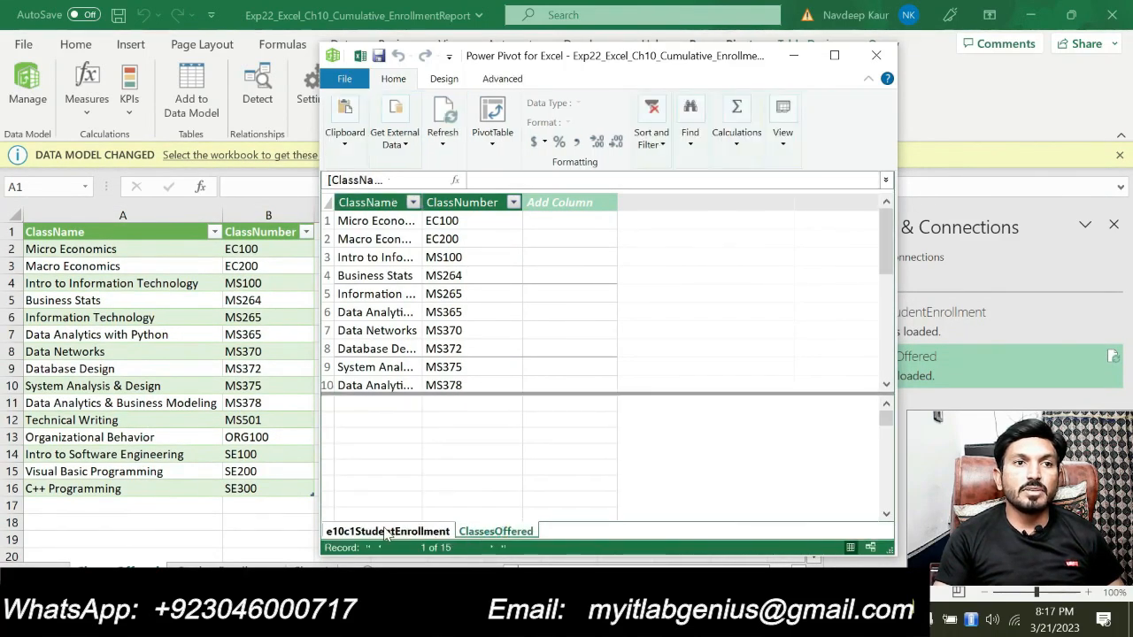
{"action": "left_click", "coordinate": [875, 57]}
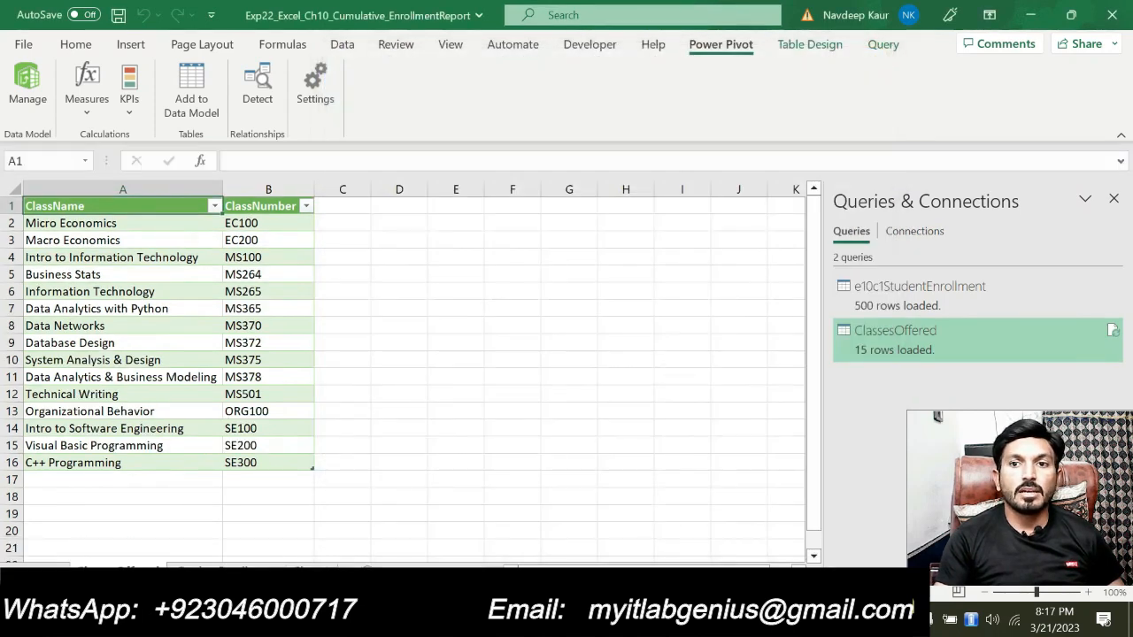
In the Word instructions, remove the green highlight from step 4 and highlight step 5, the GradeReport import, in green
{"action": "key", "text": "alt+Tab"}
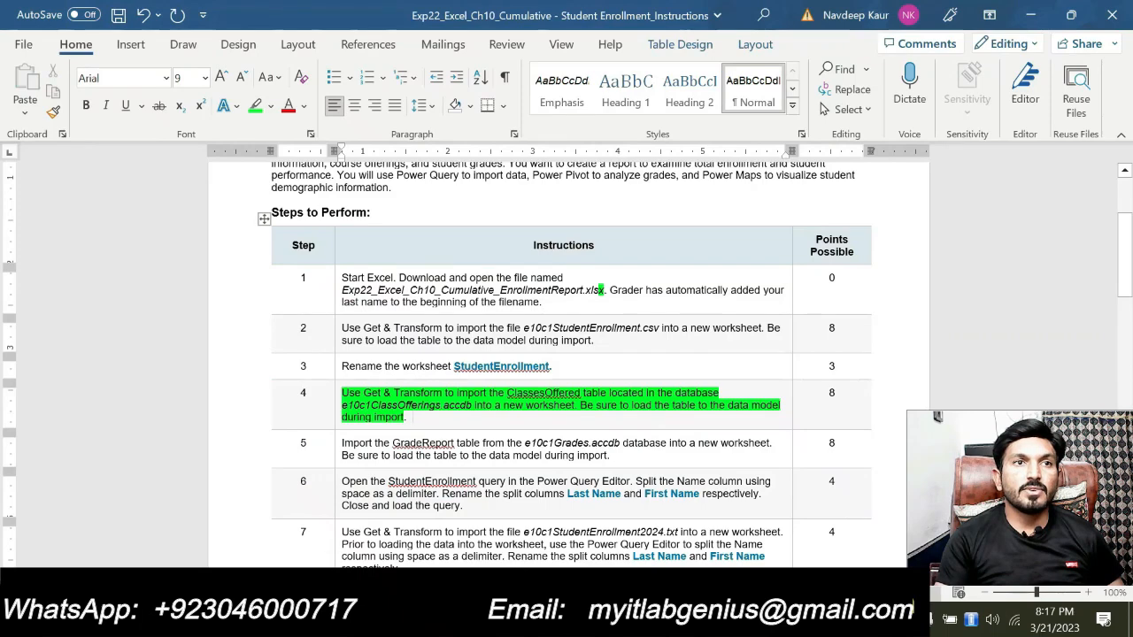
{"action": "left_click_drag", "start_coordinate": [428, 414], "coordinate": [400, 382]}
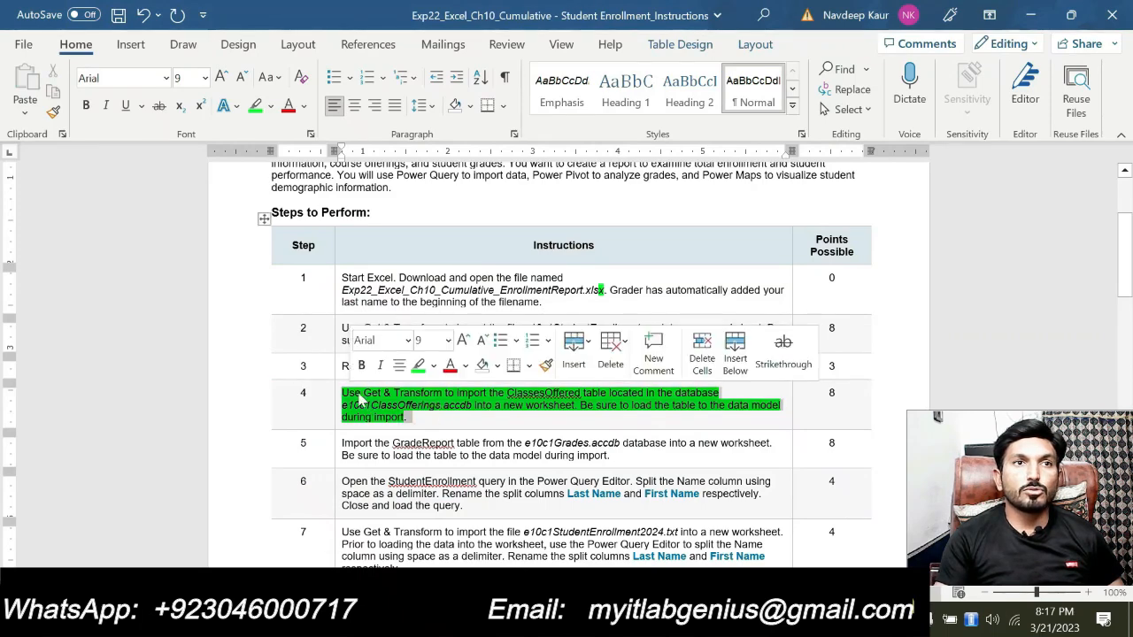
{"action": "scroll", "coordinate": [421, 412], "scroll_direction": "down", "scroll_amount": 1}
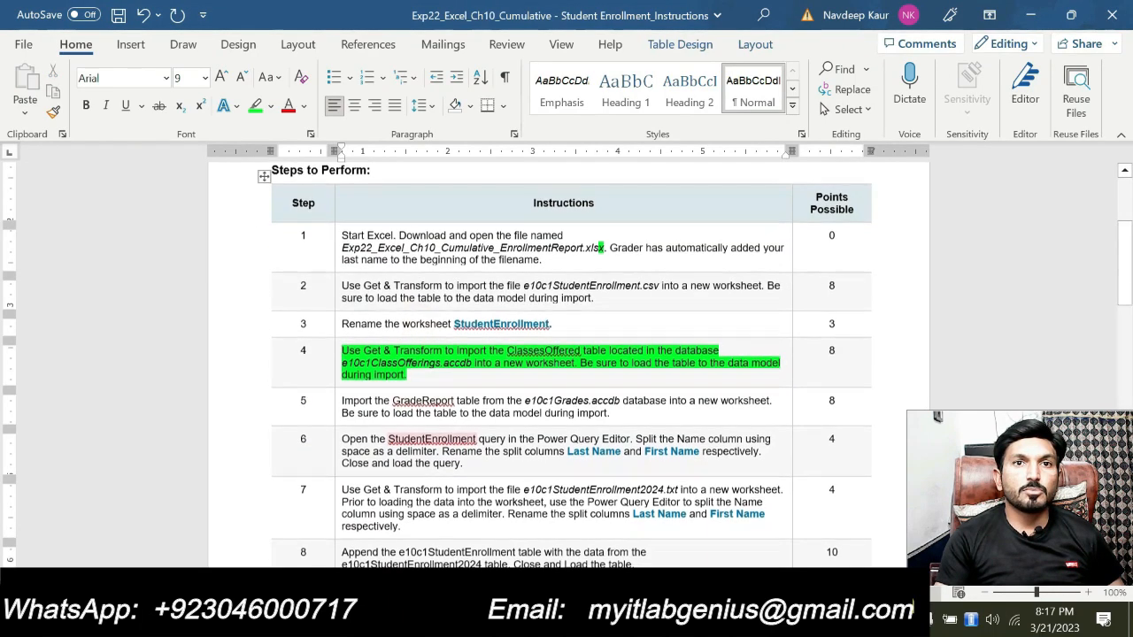
{"action": "left_click_drag", "start_coordinate": [415, 375], "coordinate": [343, 351]}
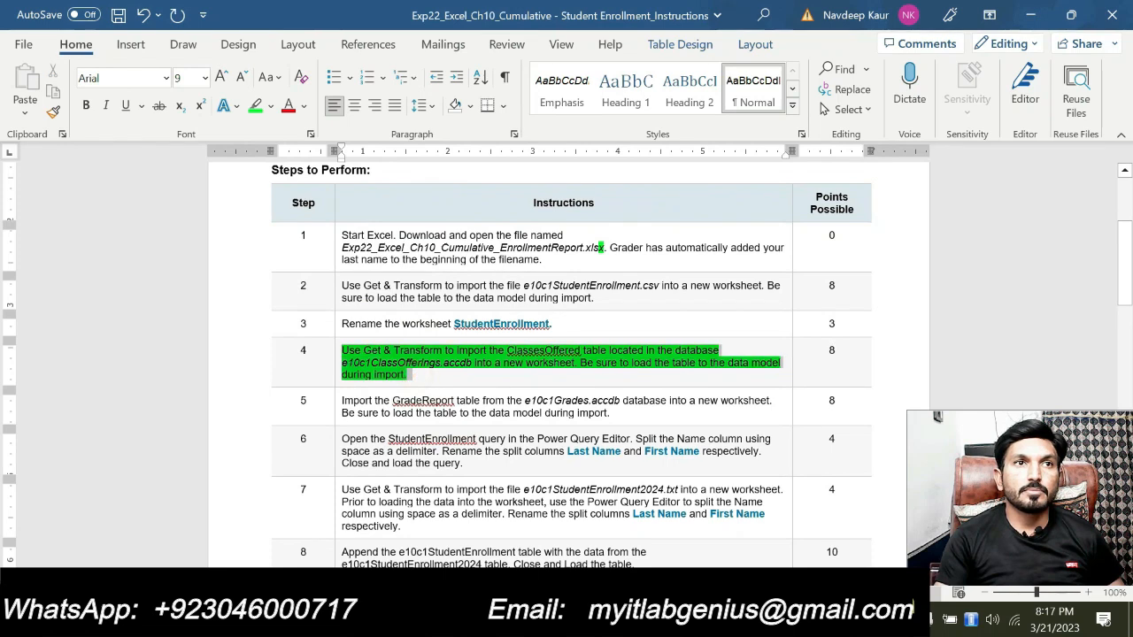
{"action": "left_click", "coordinate": [409, 314]}
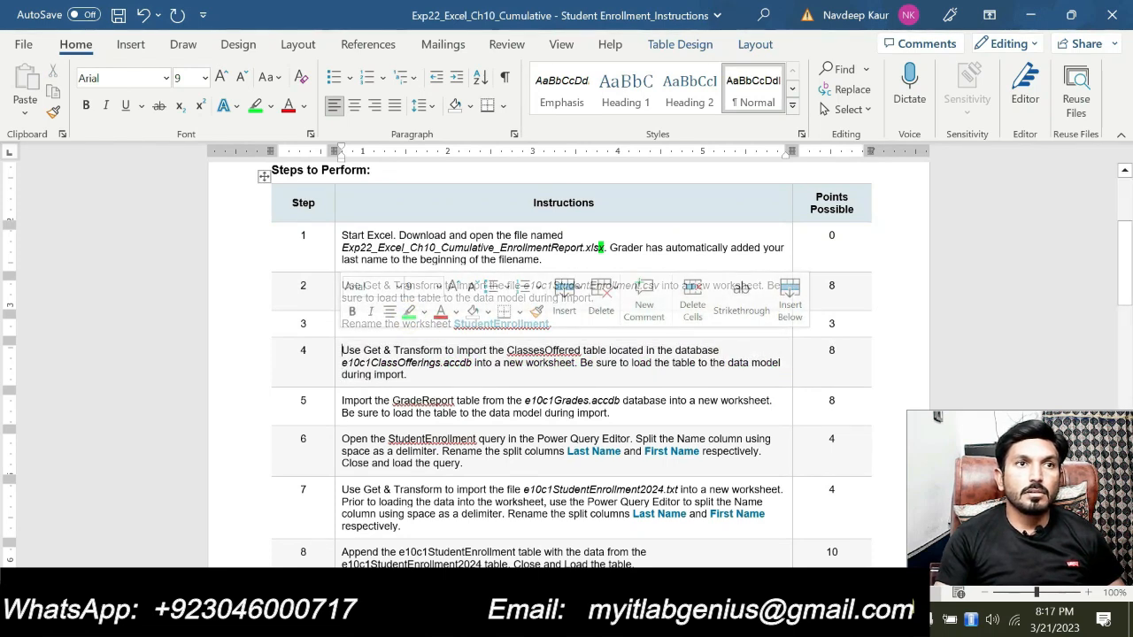
{"action": "left_click_drag", "start_coordinate": [342, 400], "coordinate": [632, 410]}
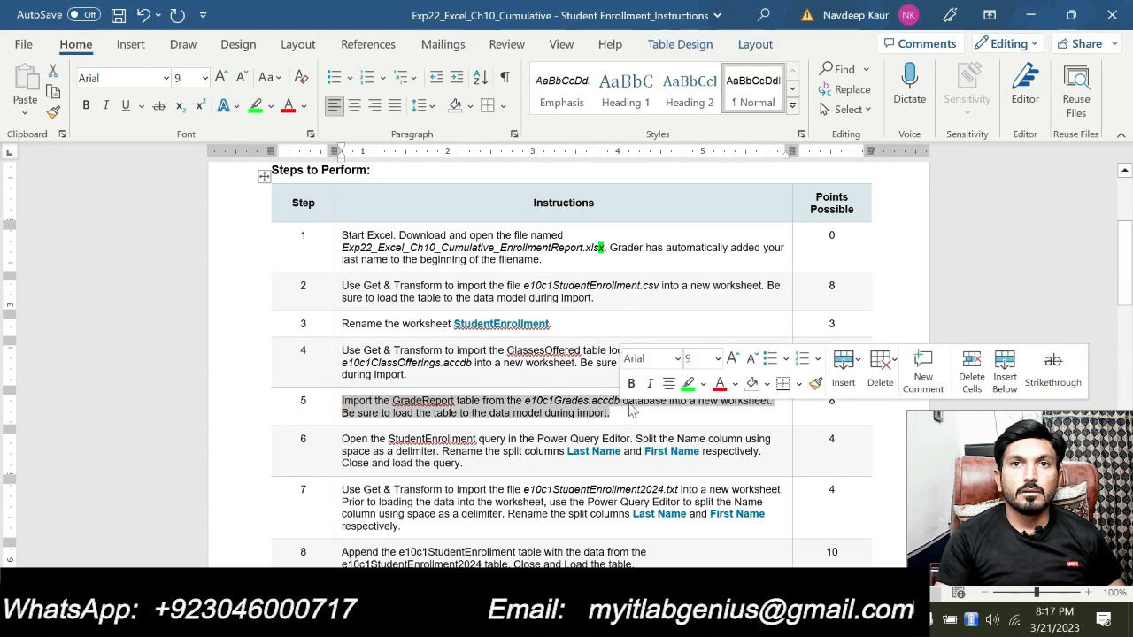
{"action": "left_click", "coordinate": [687, 383]}
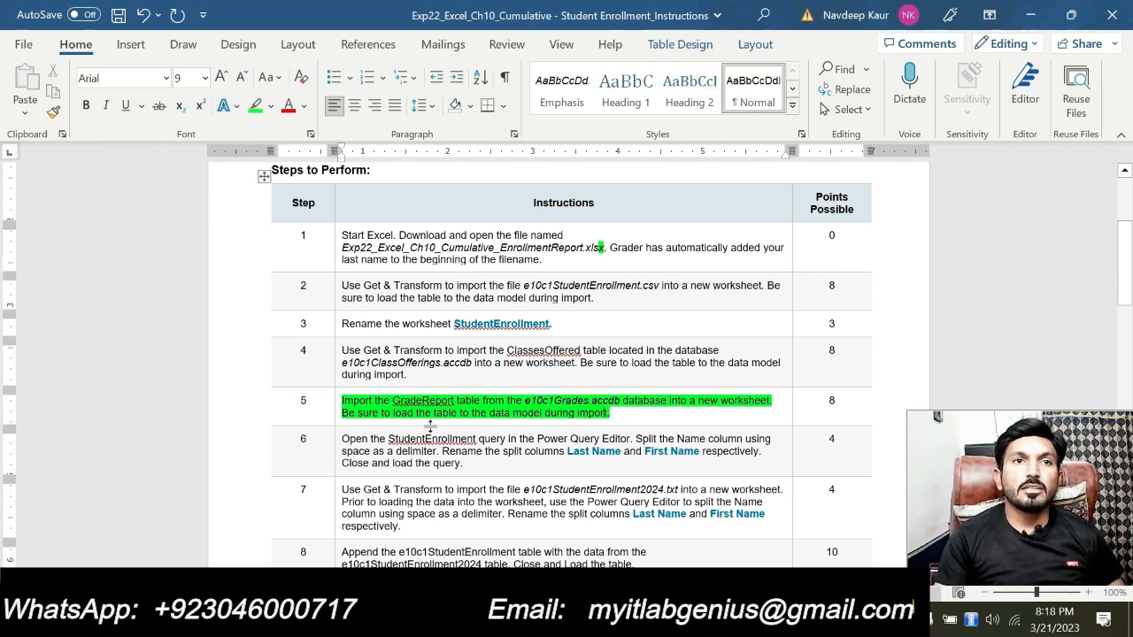
{"action": "left_click", "coordinate": [643, 412]}
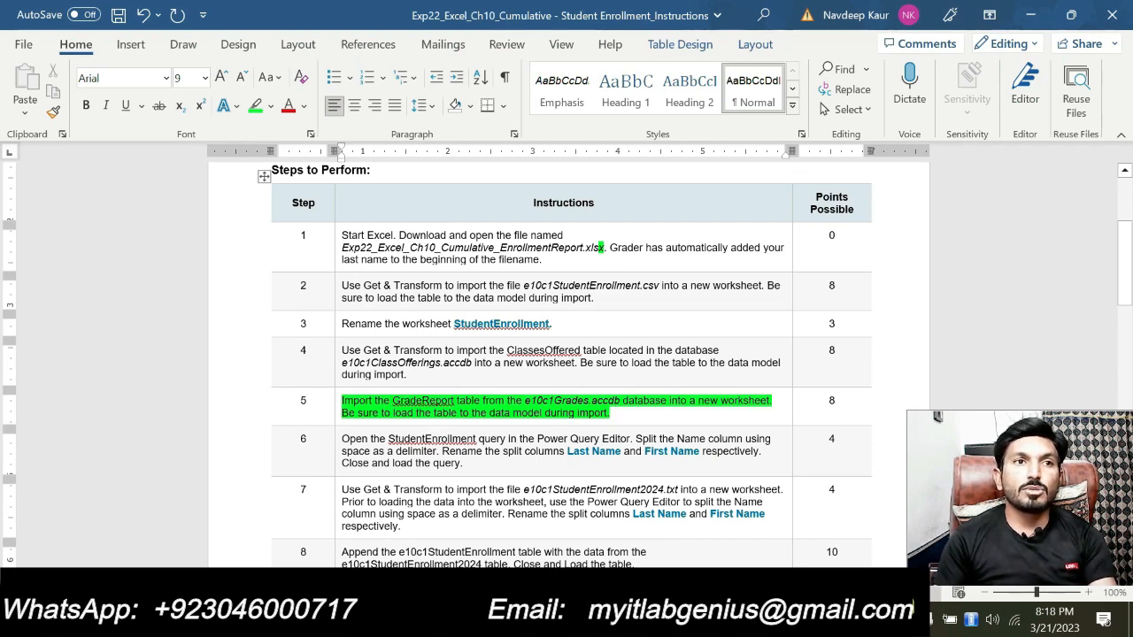
Switch to Excel, import the GradeReport table from the Access database e10c1Grades and load it into a new worksheet
{"action": "key", "text": "alt+Tab"}
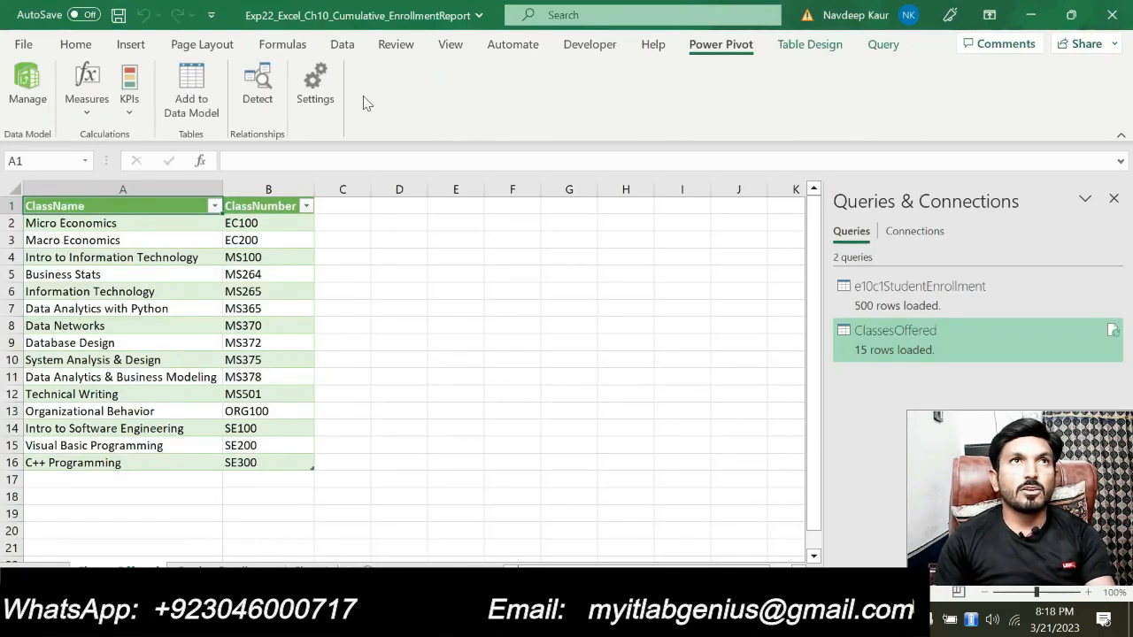
{"action": "left_click", "coordinate": [345, 45]}
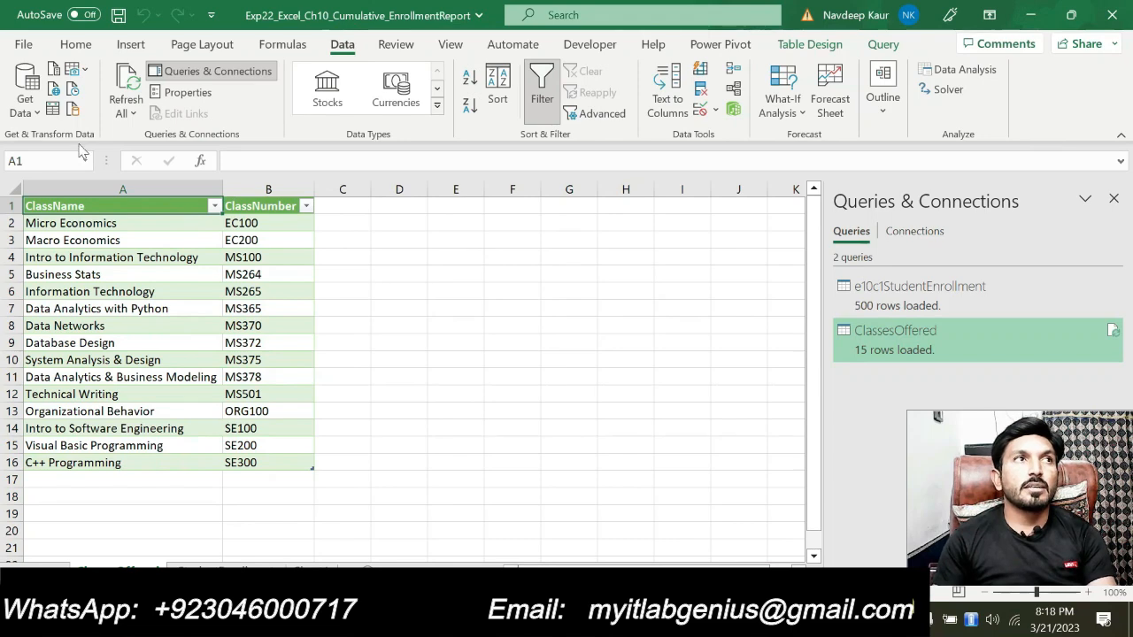
{"action": "left_click", "coordinate": [33, 113]}
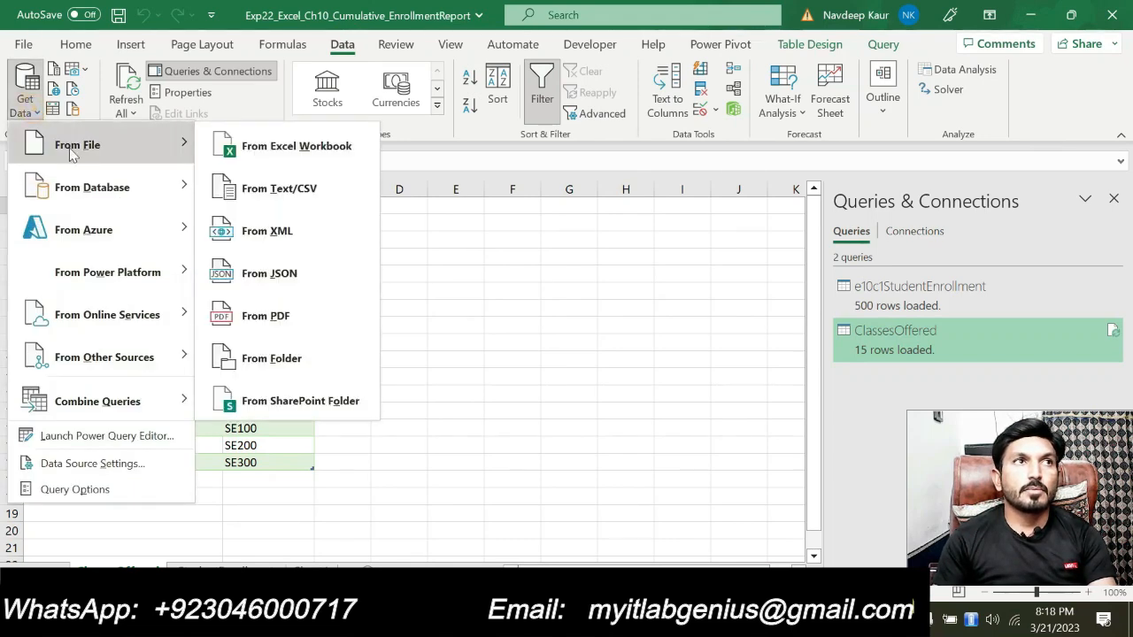
{"action": "mouse_move", "coordinate": [128, 183]}
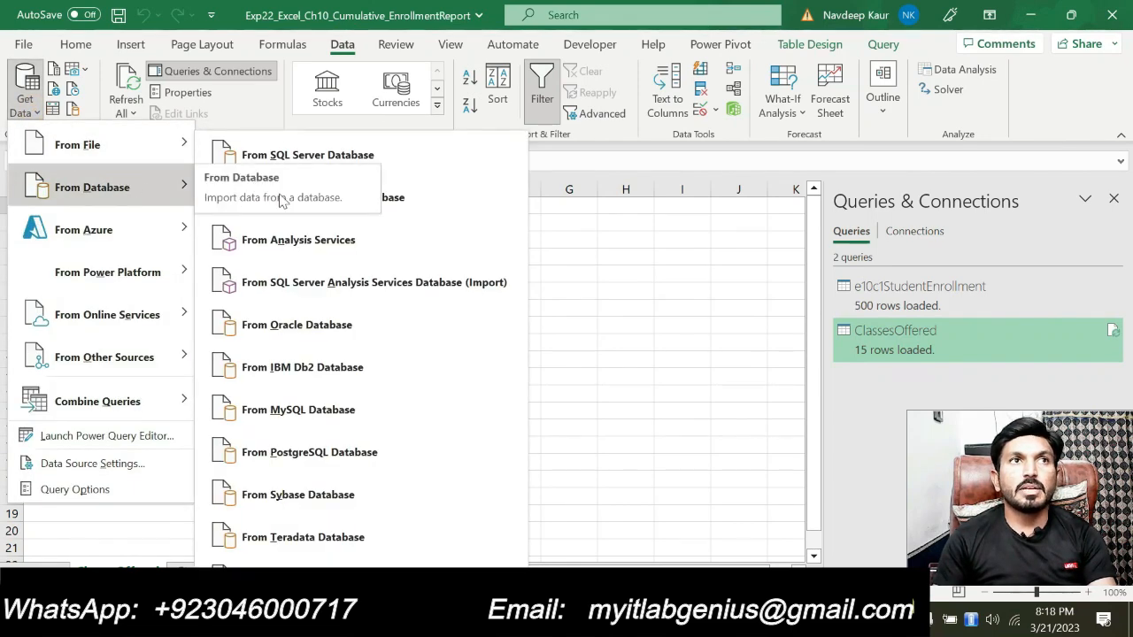
{"action": "left_click", "coordinate": [400, 200]}
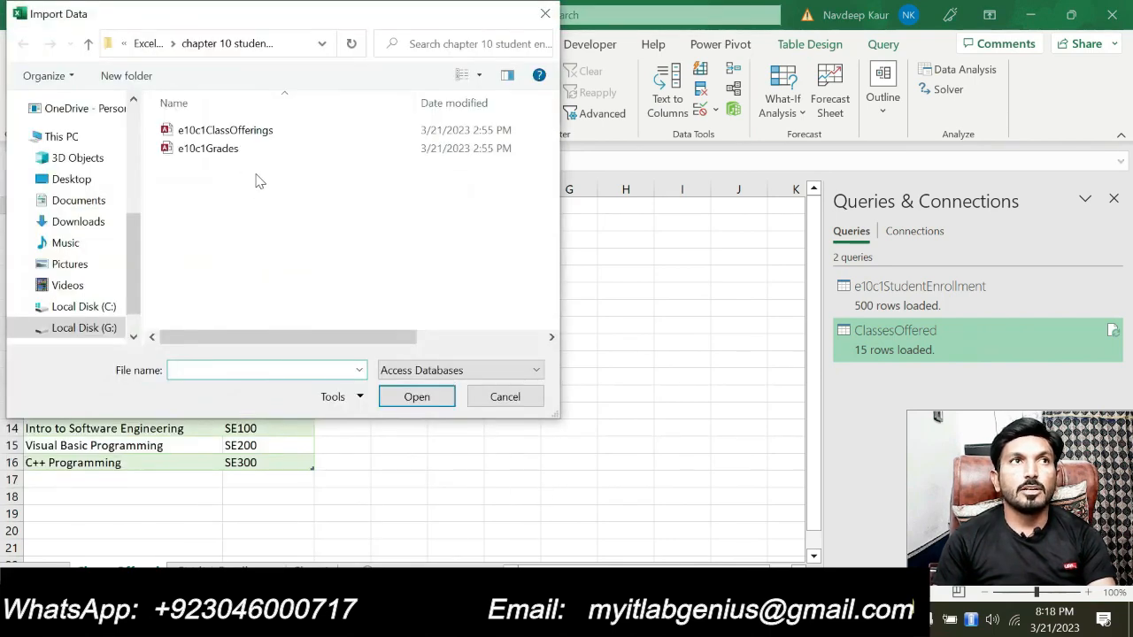
{"action": "left_click", "coordinate": [229, 150]}
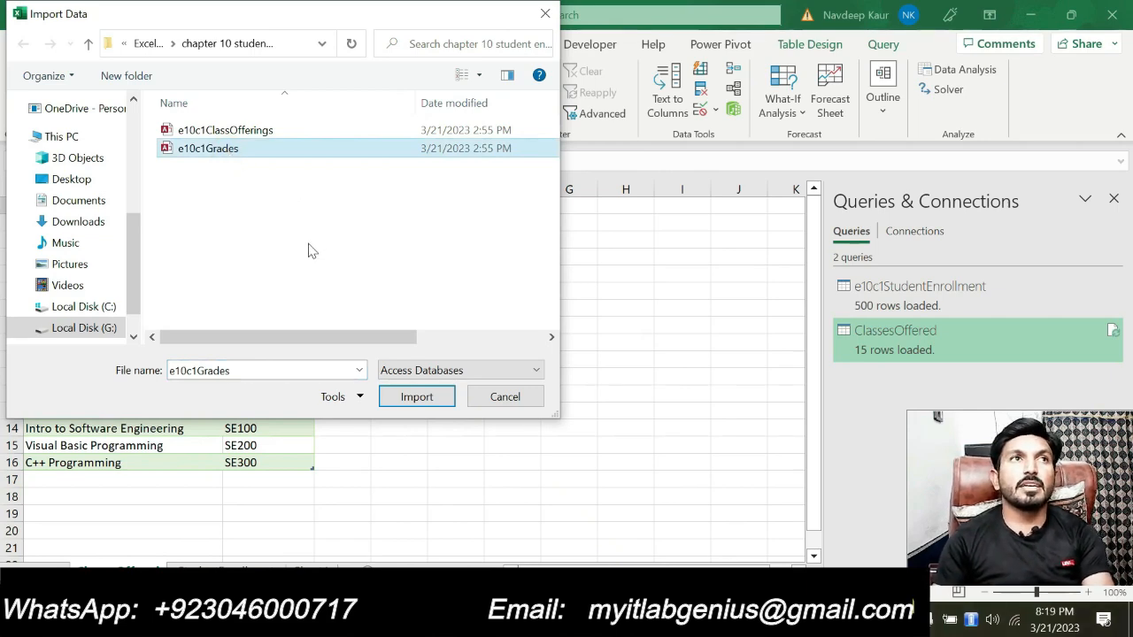
{"action": "left_click", "coordinate": [415, 403]}
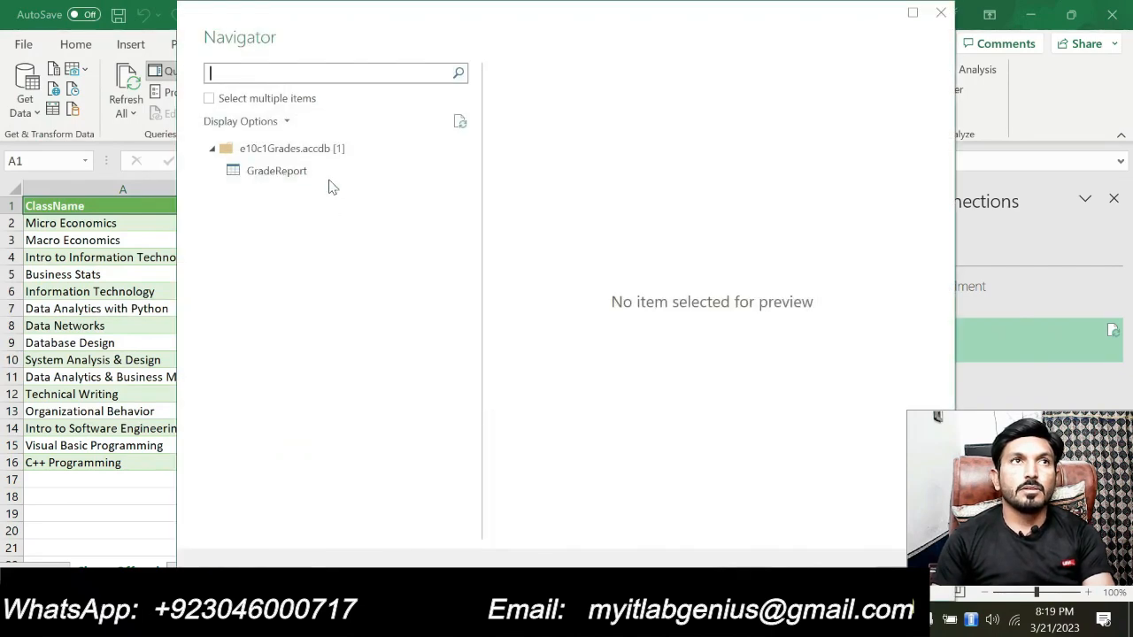
{"action": "left_click", "coordinate": [295, 180]}
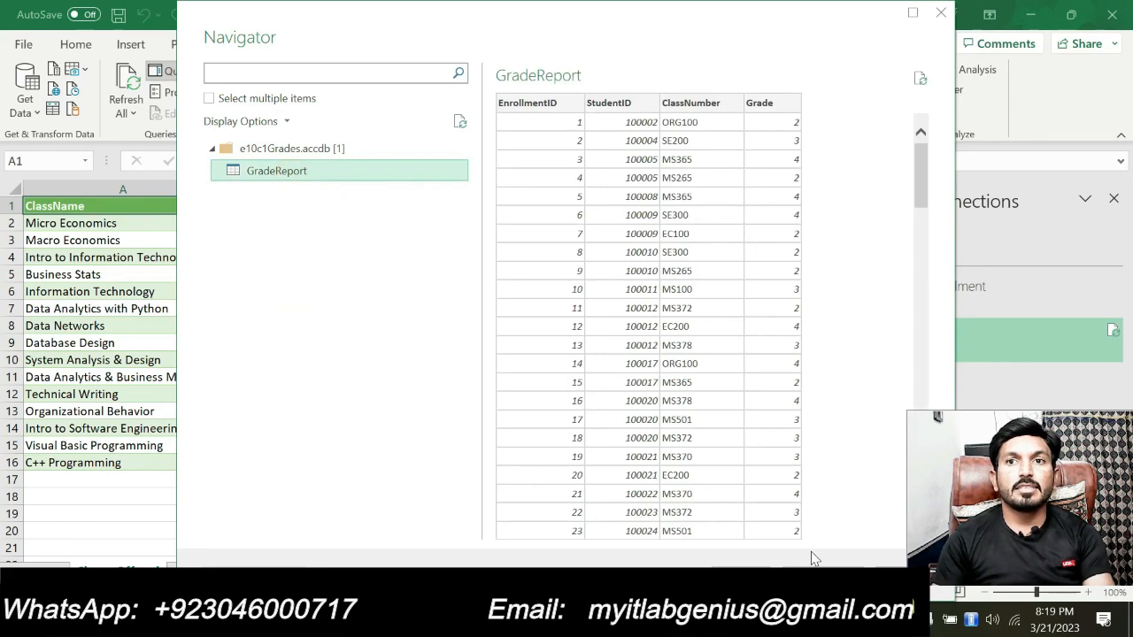
{"action": "left_click", "coordinate": [741, 577]}
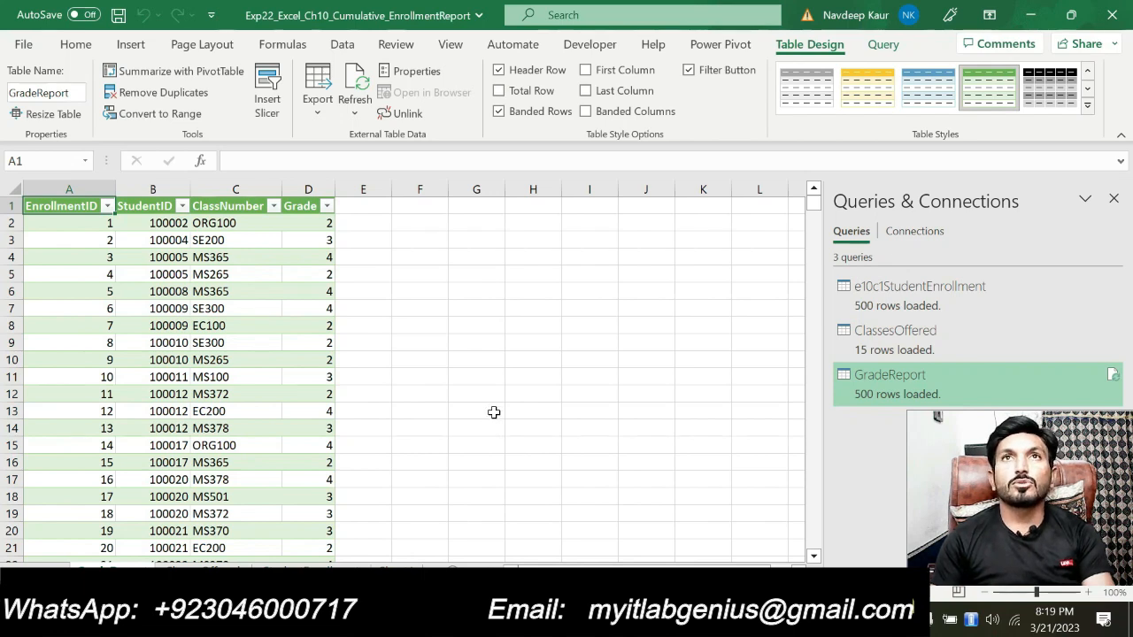
Add the GradeReport table to the Power Pivot data model and close the Power Pivot window
{"action": "left_click", "coordinate": [715, 49]}
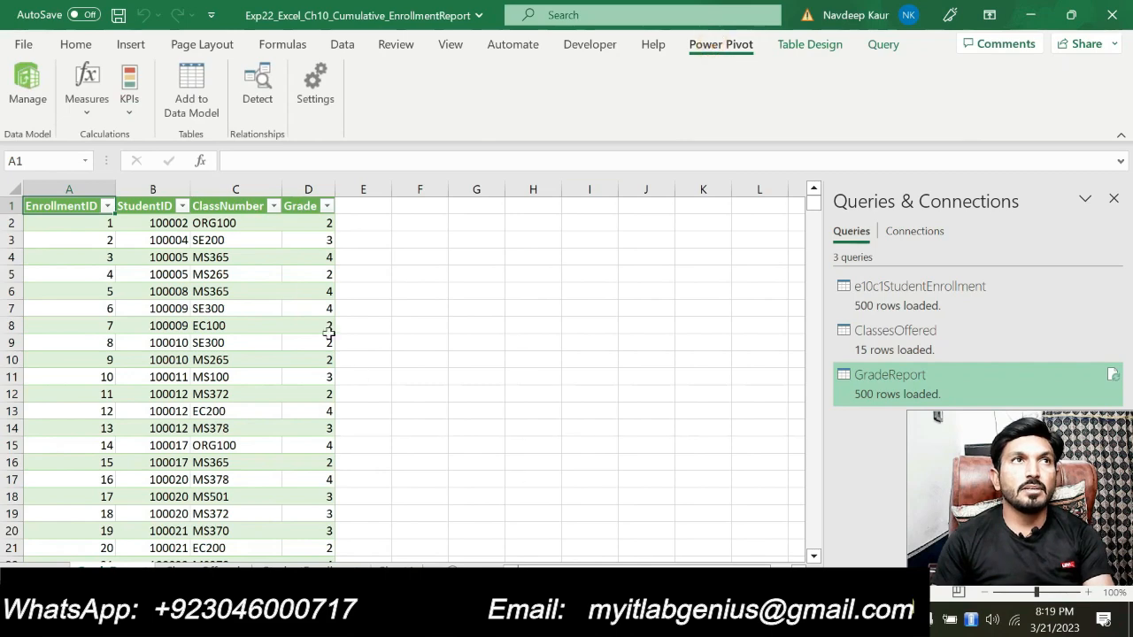
{"action": "left_click", "coordinate": [204, 116]}
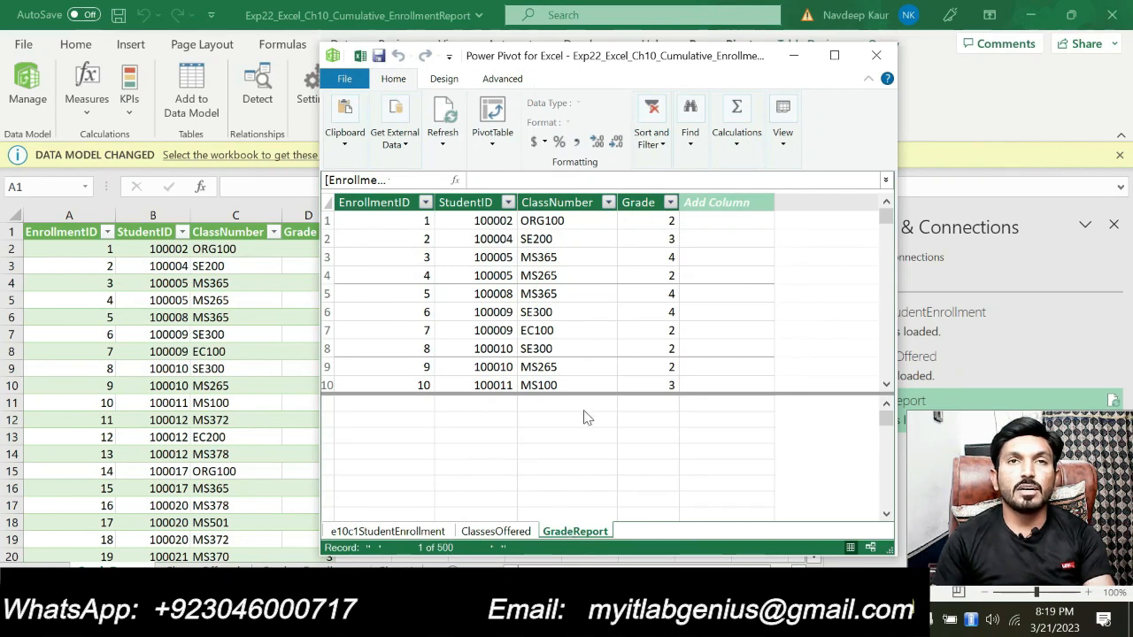
{"action": "left_click", "coordinate": [878, 60]}
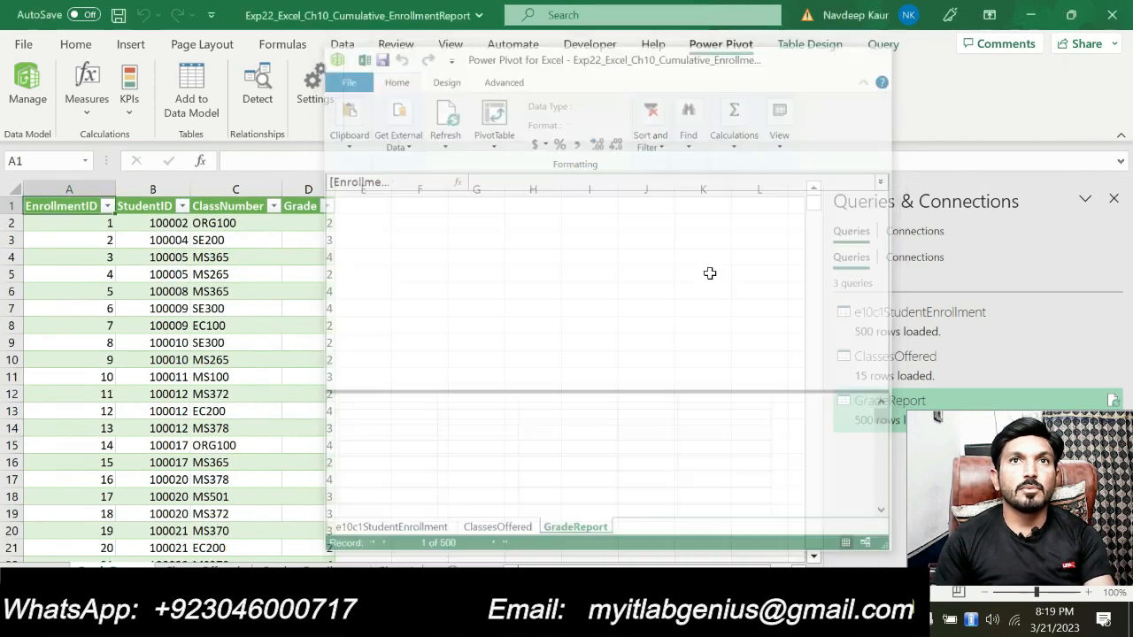
In the Word instructions, remove the green highlight from step 5 and highlight step 6, the Name column split, in green
{"action": "key", "text": "alt+Tab"}
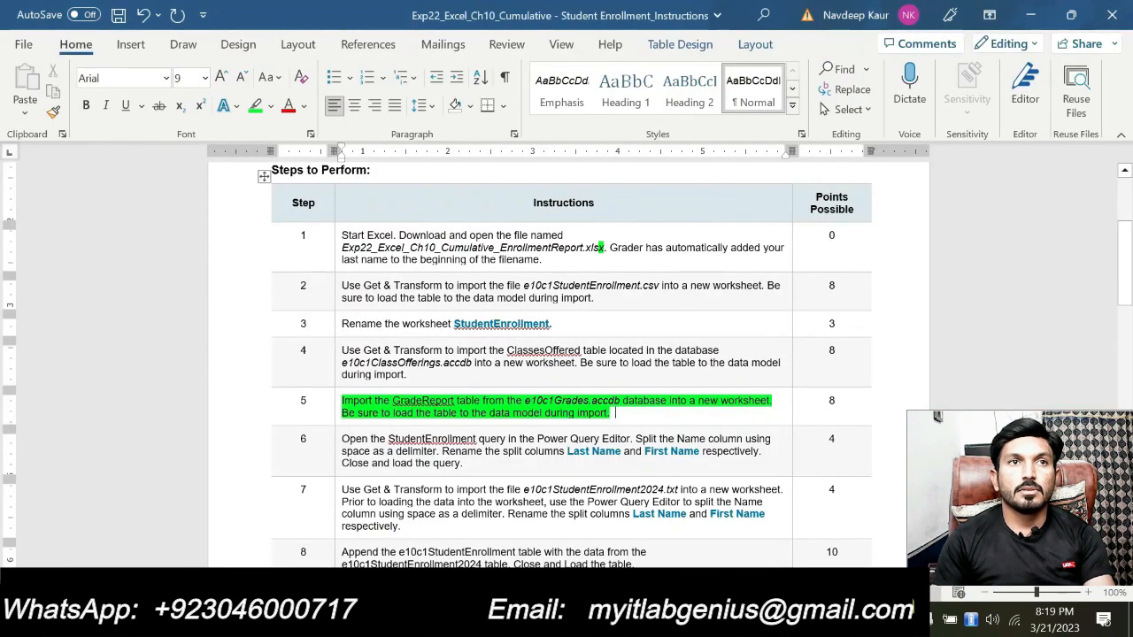
{"action": "left_click_drag", "start_coordinate": [611, 413], "coordinate": [341, 401]}
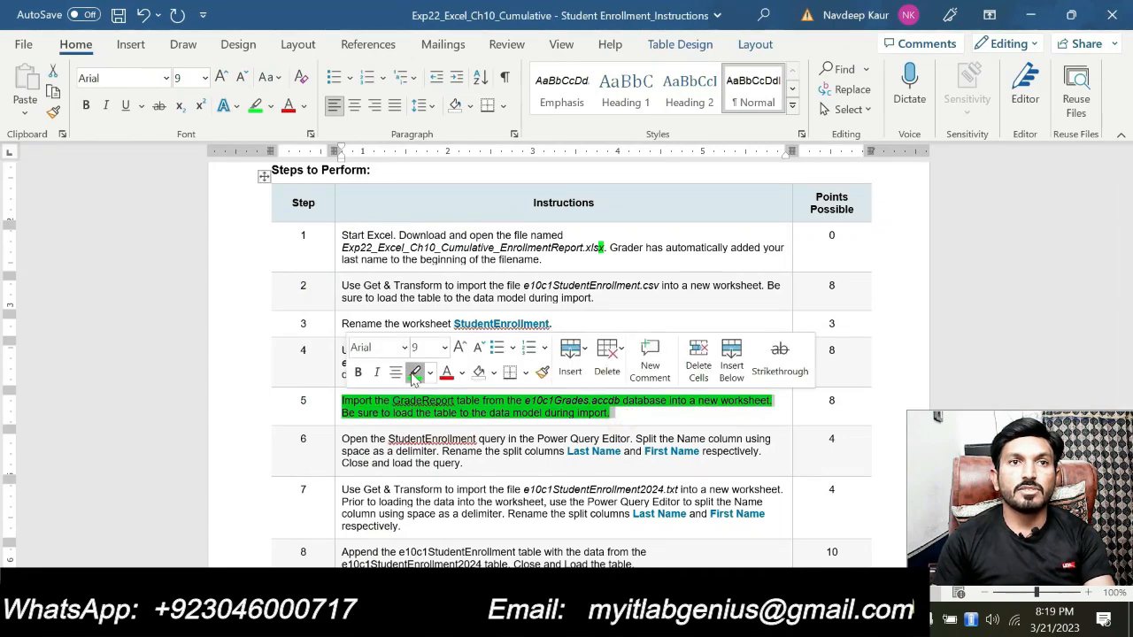
{"action": "left_click", "coordinate": [412, 372]}
{"action": "scroll", "coordinate": [412, 372], "scroll_direction": "down", "scroll_amount": 1}
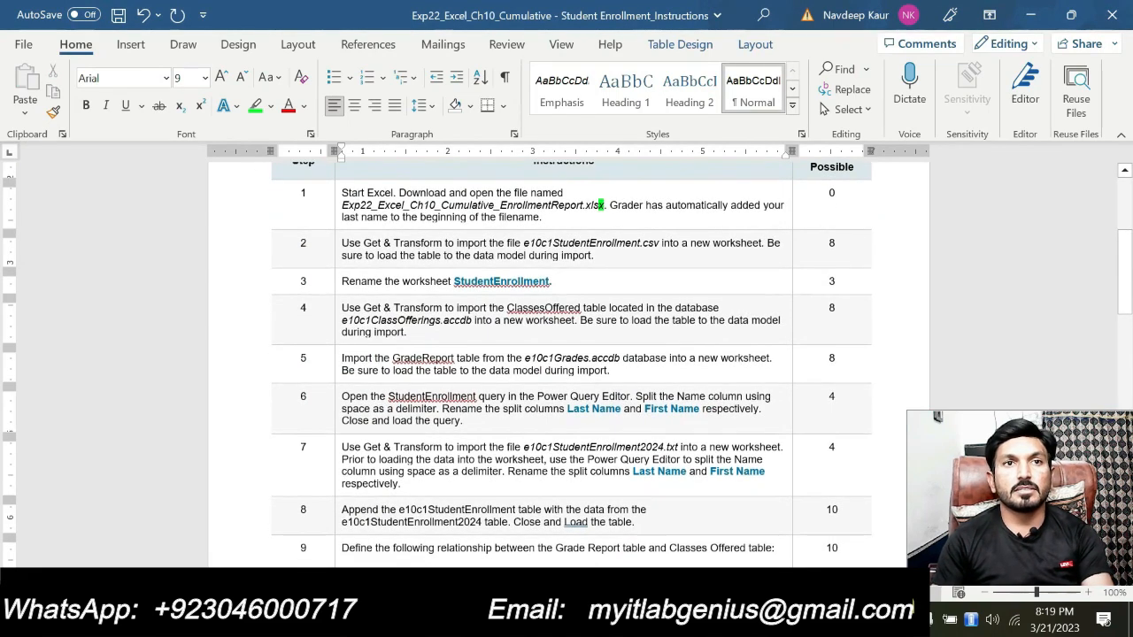
{"action": "left_click_drag", "start_coordinate": [463, 421], "coordinate": [342, 396]}
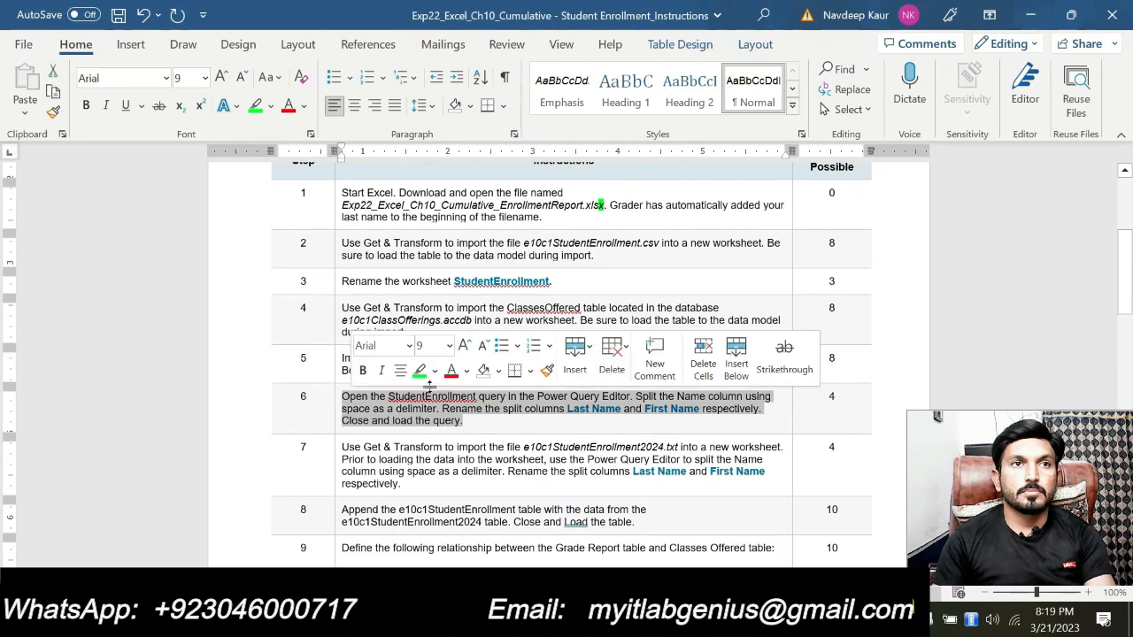
{"action": "left_click", "coordinate": [414, 373]}
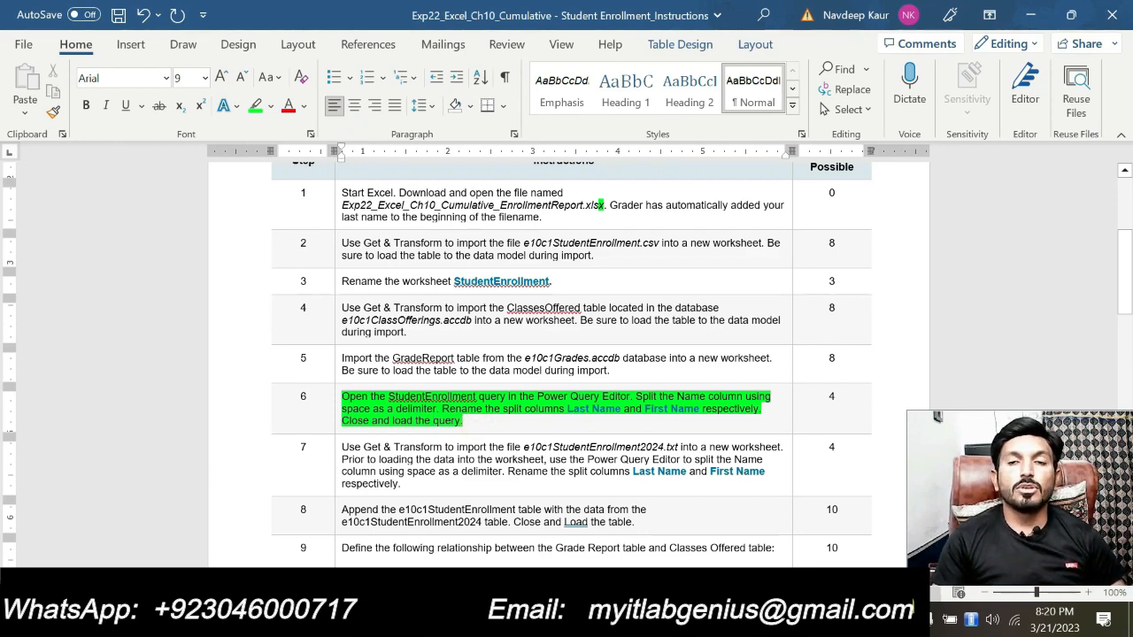
Switch to Excel, go to the StudentEnrollment worksheet and open its e10c1StudentEnrollment query in the Power Query Editor
{"action": "key", "text": "alt+Tab"}
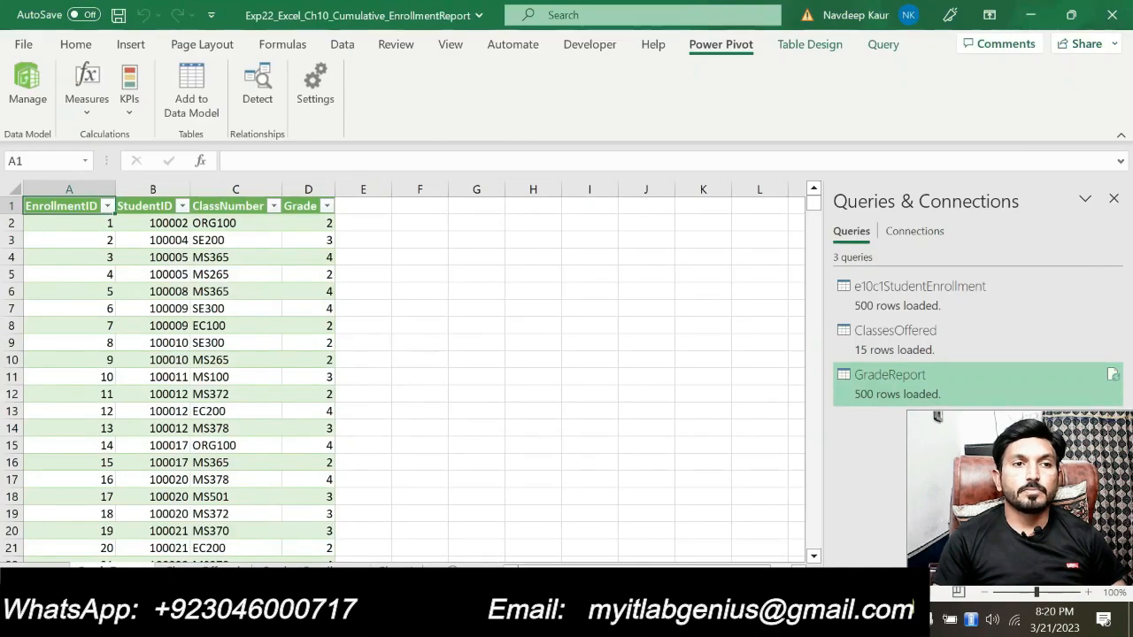
{"action": "left_click", "coordinate": [297, 571]}
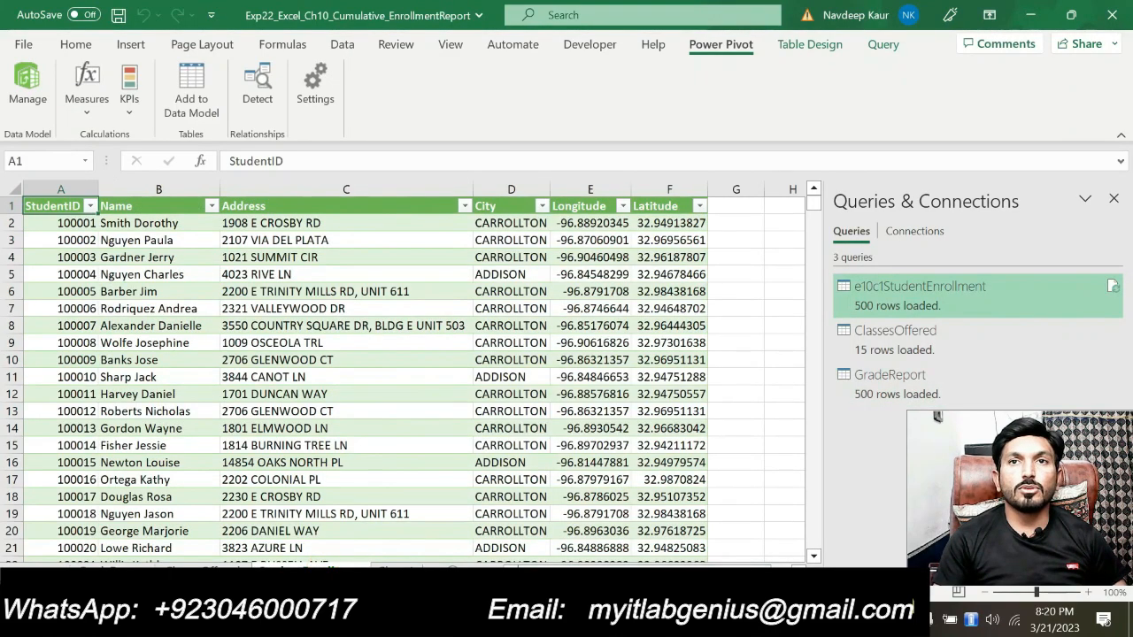
{"action": "key", "text": "alt+Tab"}
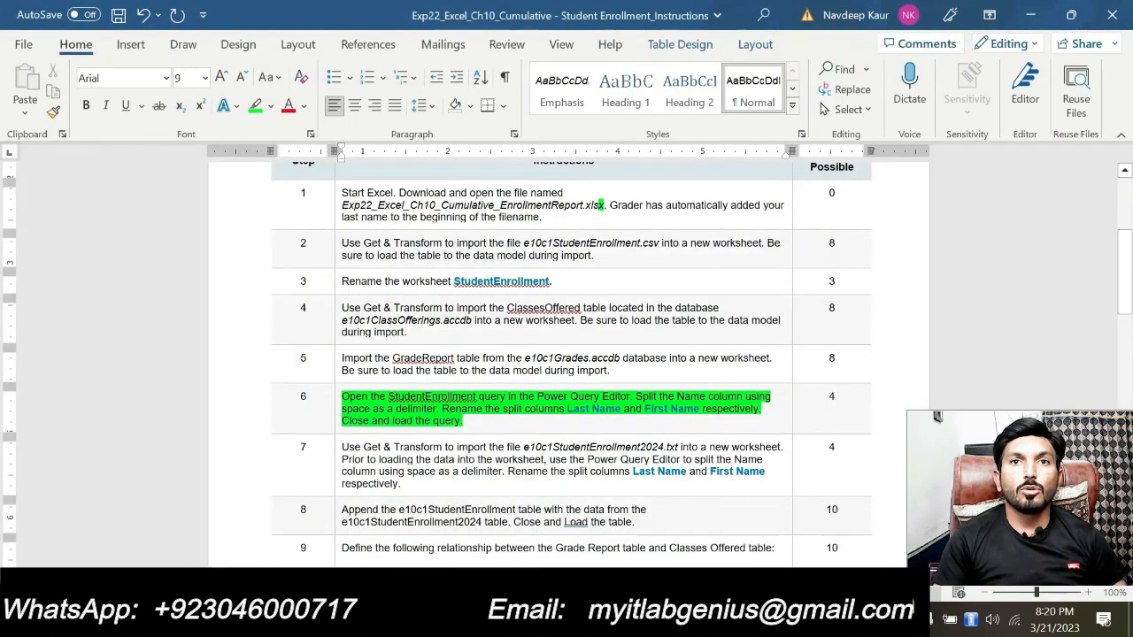
{"action": "key", "text": "alt+Tab"}
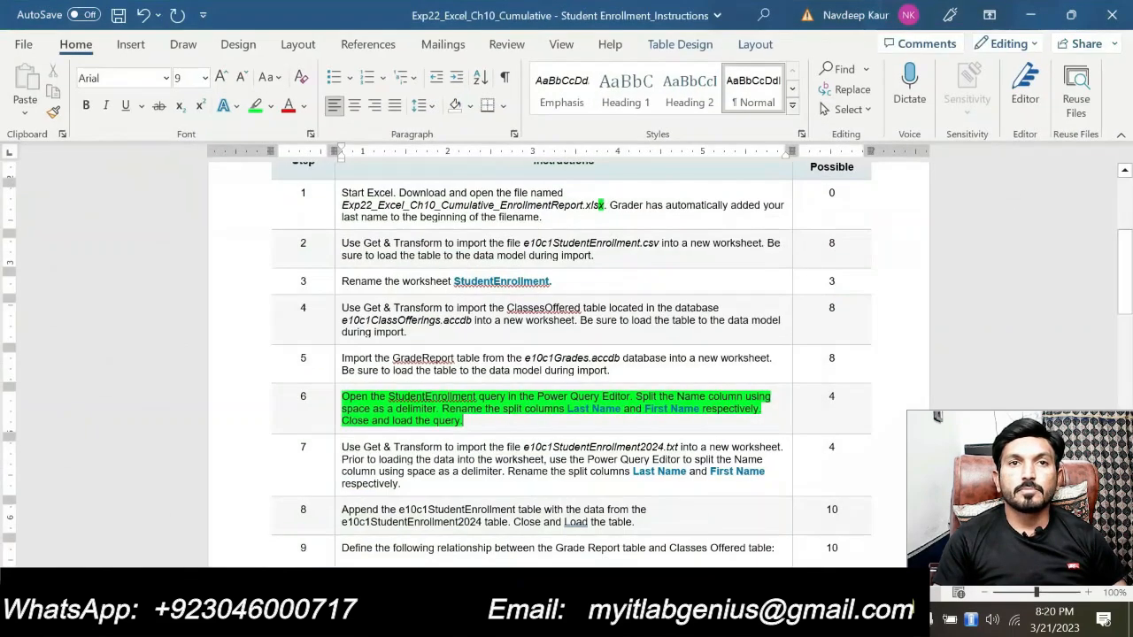
{"action": "key", "text": "alt+Tab"}
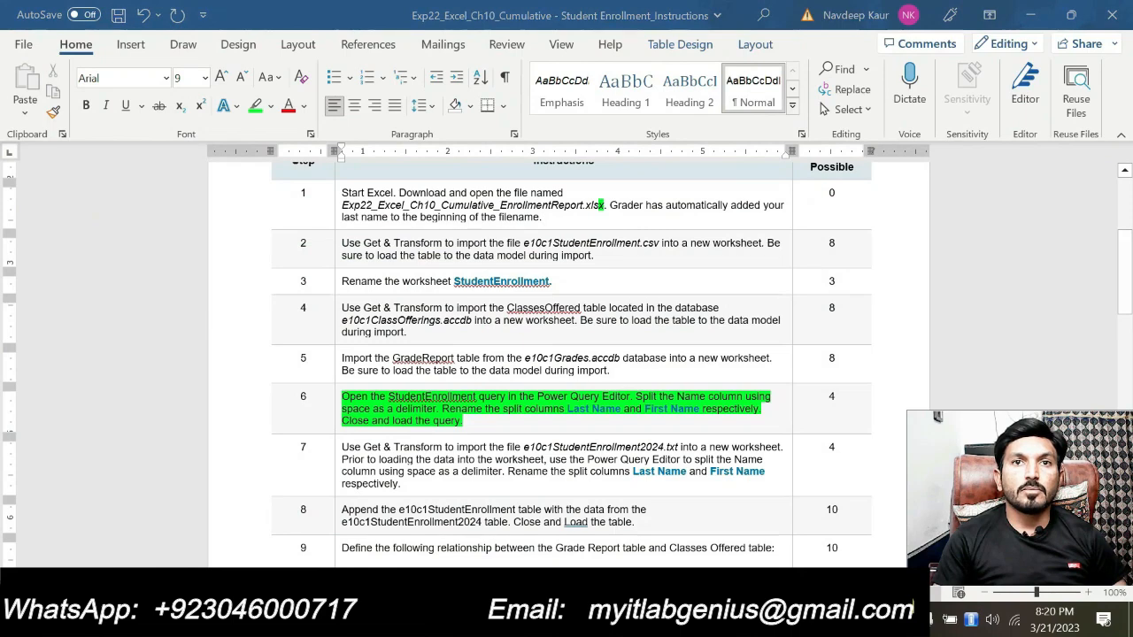
{"action": "key", "text": "alt+Tab"}
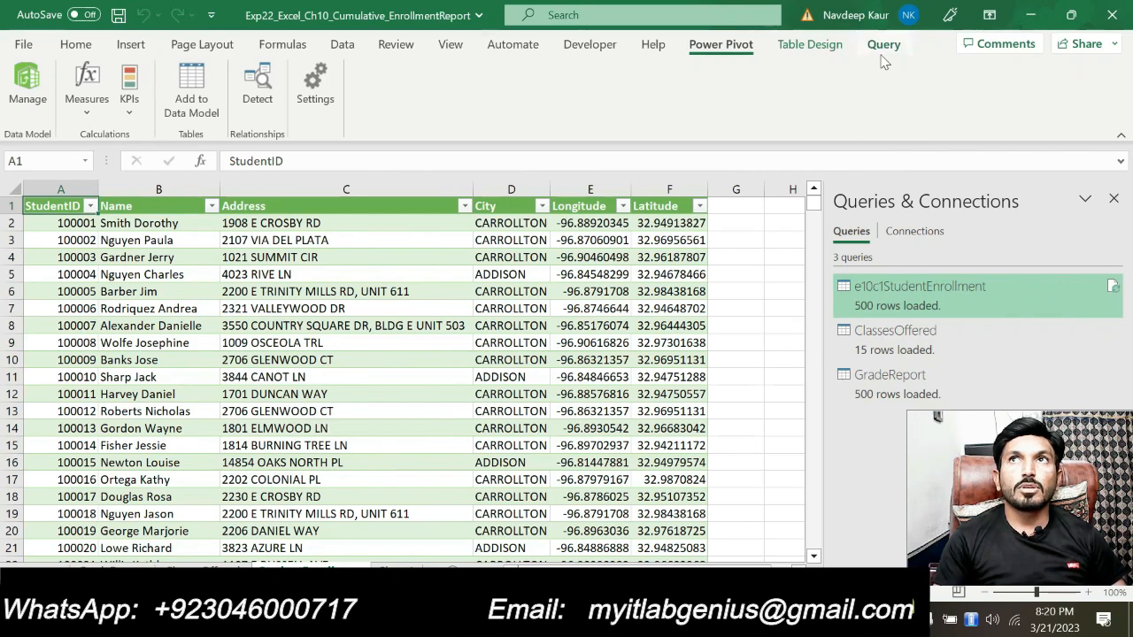
{"action": "left_click", "coordinate": [881, 53]}
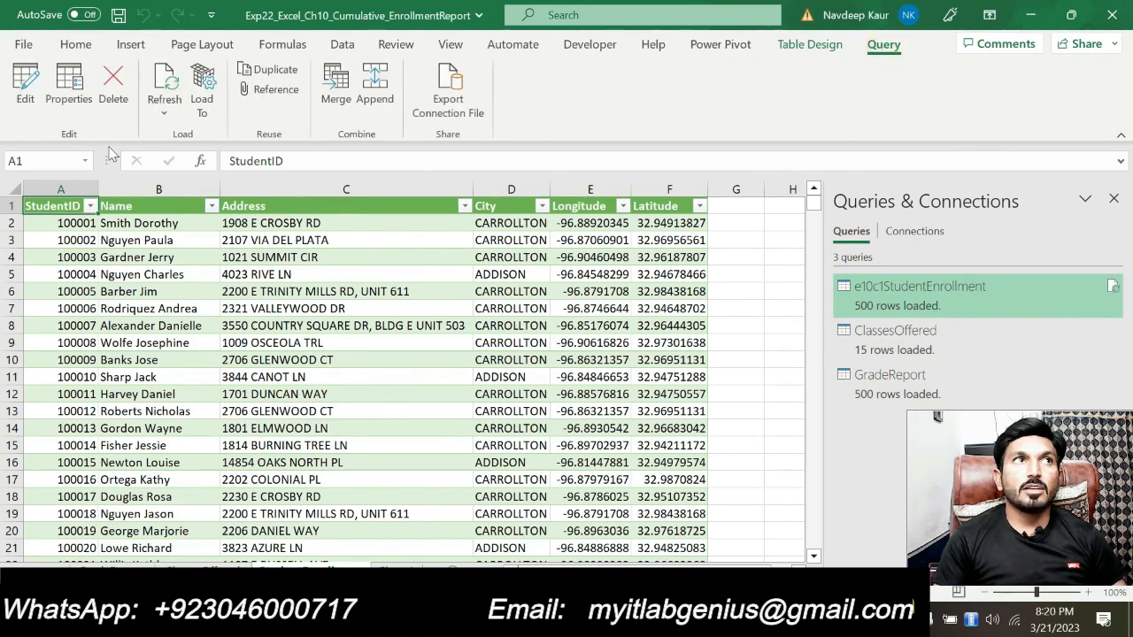
{"action": "left_click", "coordinate": [37, 100]}
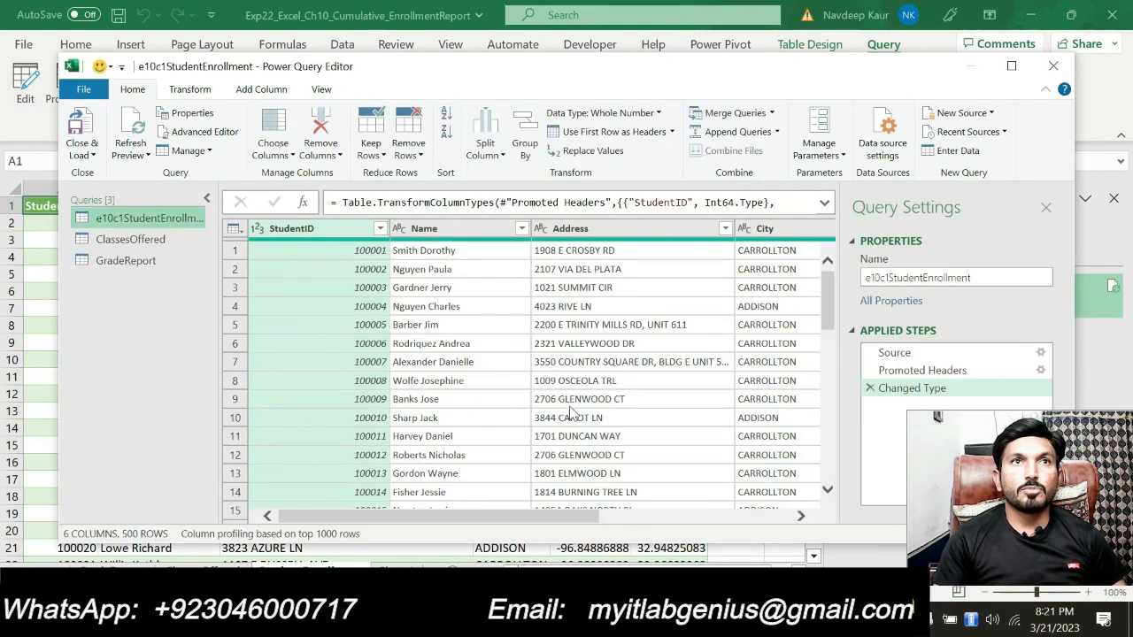
{"action": "mouse_move", "coordinate": [507, 521]}
{"action": "left_mouse_down"}
{"action": "mouse_move", "coordinate": [726, 530]}
{"action": "mouse_move", "coordinate": [493, 534]}
{"action": "left_mouse_up"}
Check step 6 in Word, and in Power Query split the Name column at each occurrence of the space delimiter
{"action": "key", "text": "alt+Tab"}
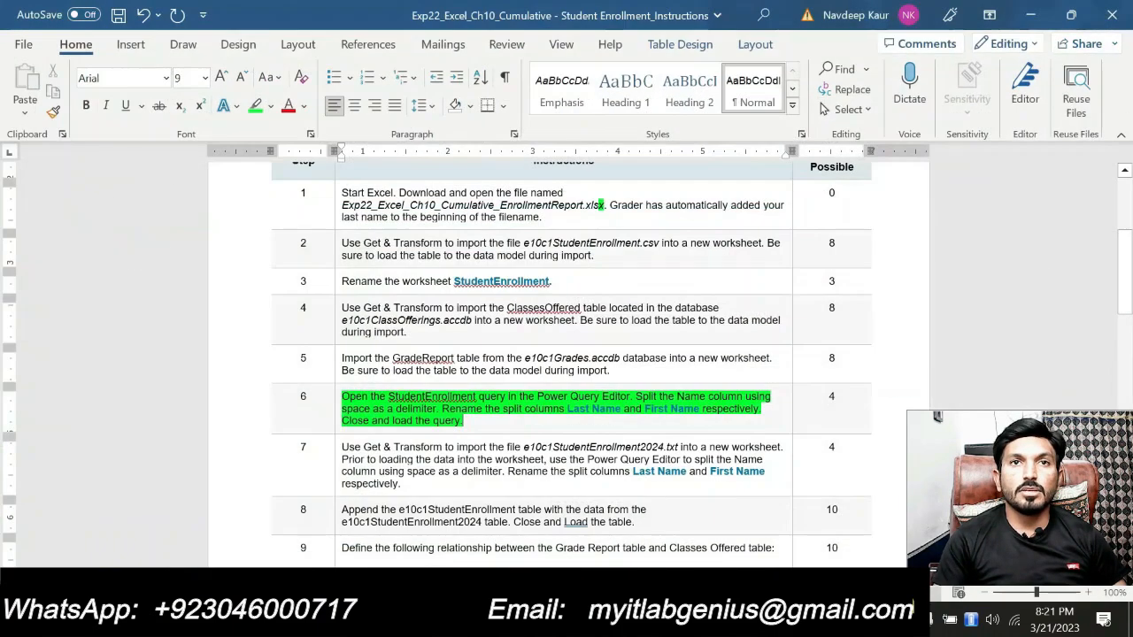
{"action": "key", "text": "alt+Tab"}
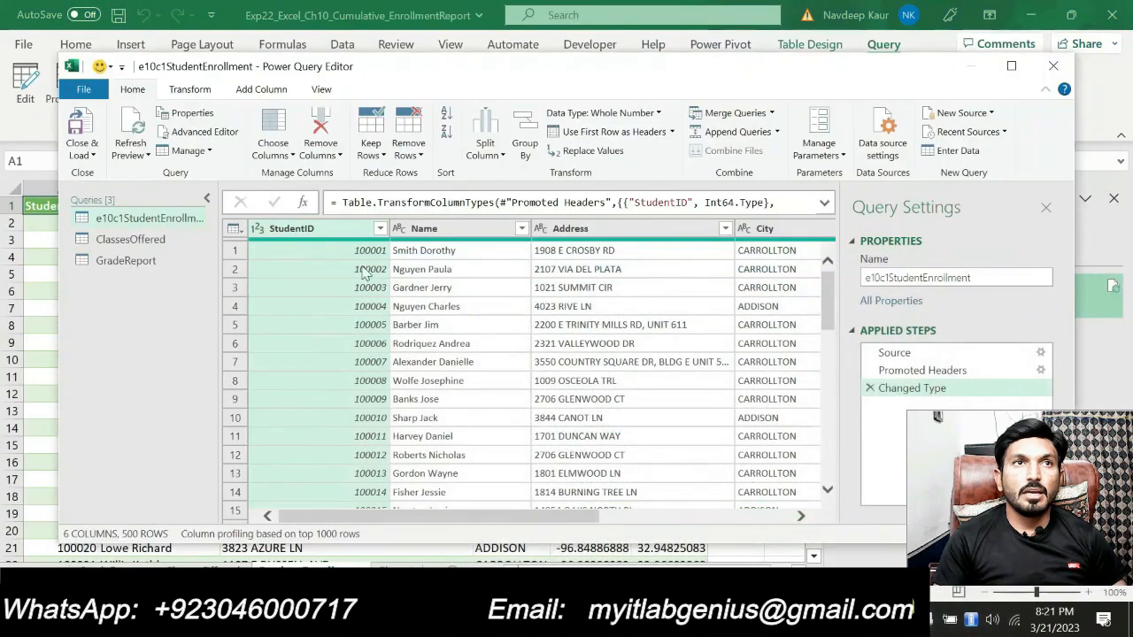
{"action": "left_click", "coordinate": [423, 230]}
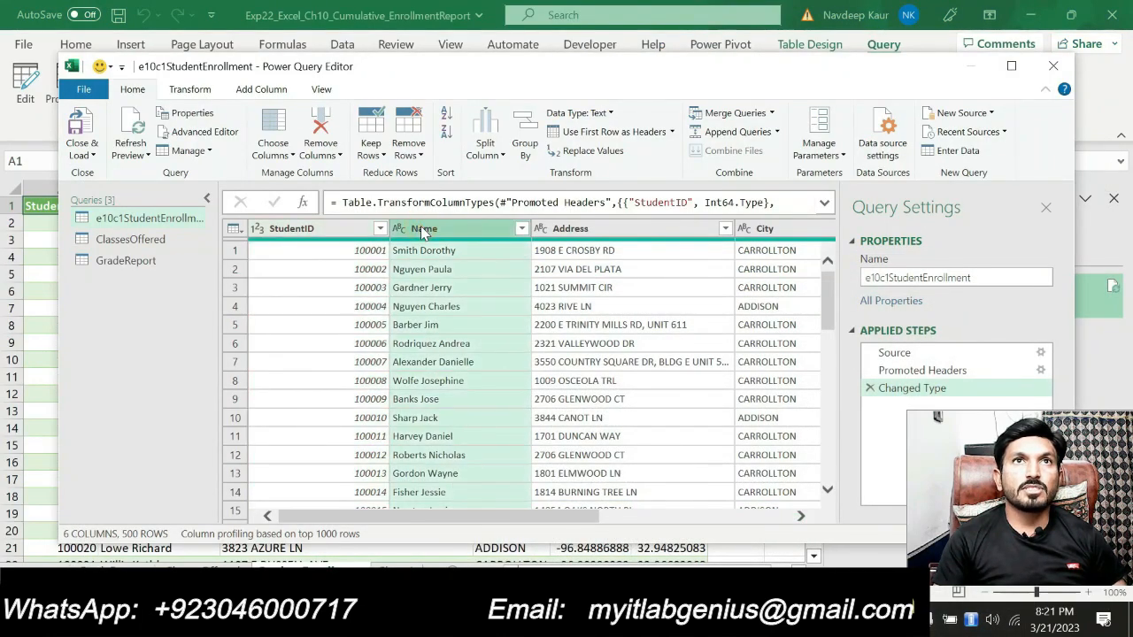
{"action": "left_click", "coordinate": [485, 159]}
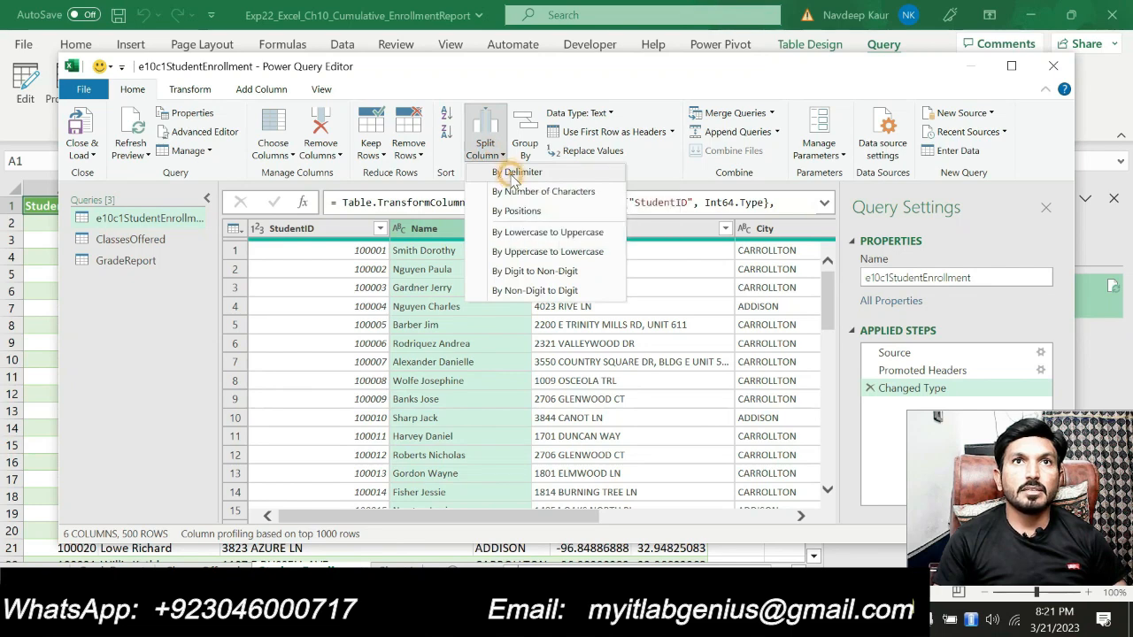
{"action": "left_click", "coordinate": [516, 172]}
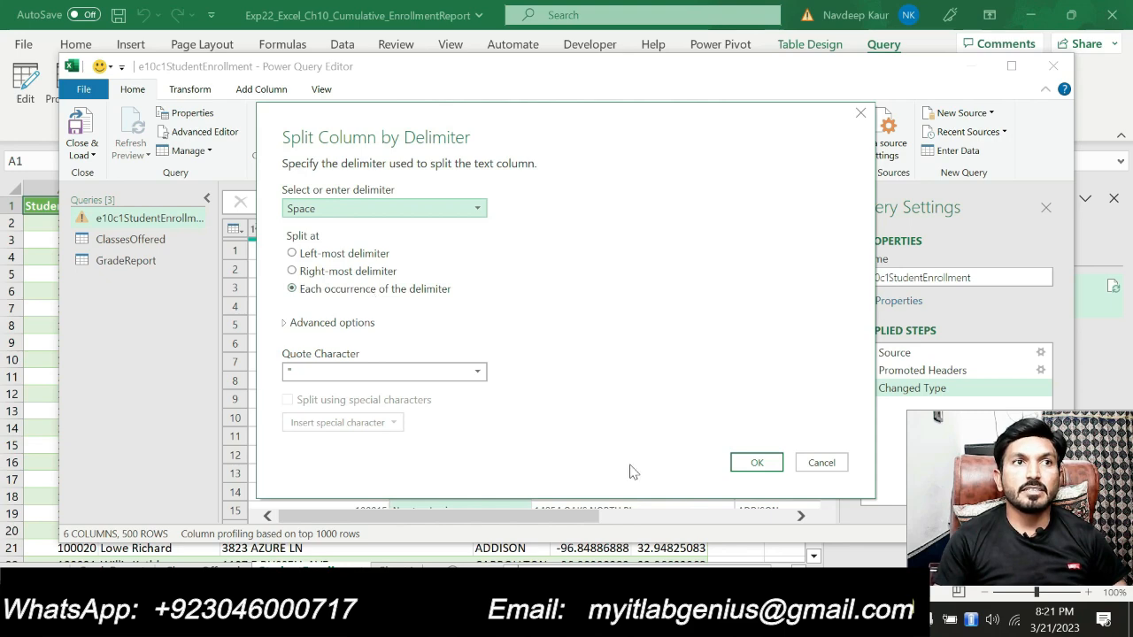
{"action": "key", "text": "alt+Tab"}
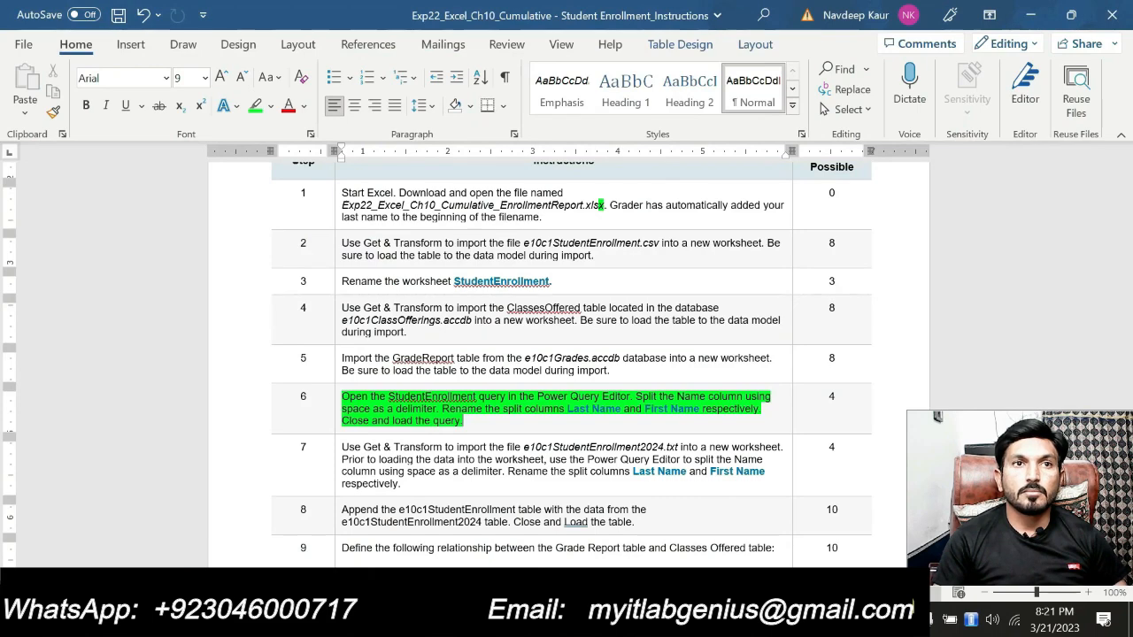
{"action": "left_click", "coordinate": [617, 524]}
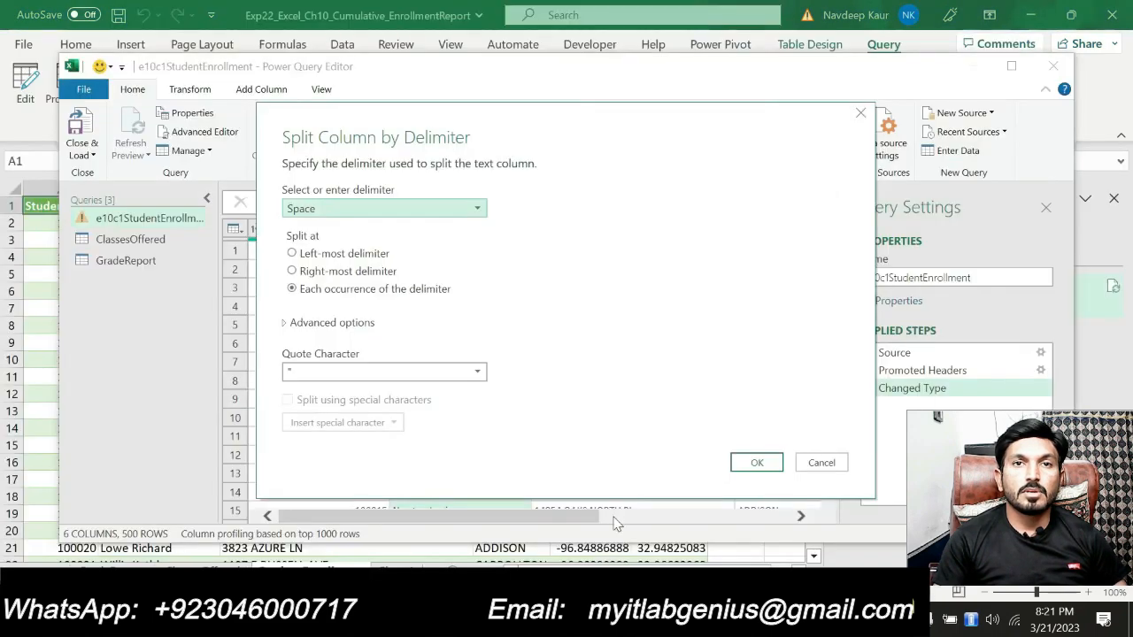
{"action": "left_click", "coordinate": [759, 463]}
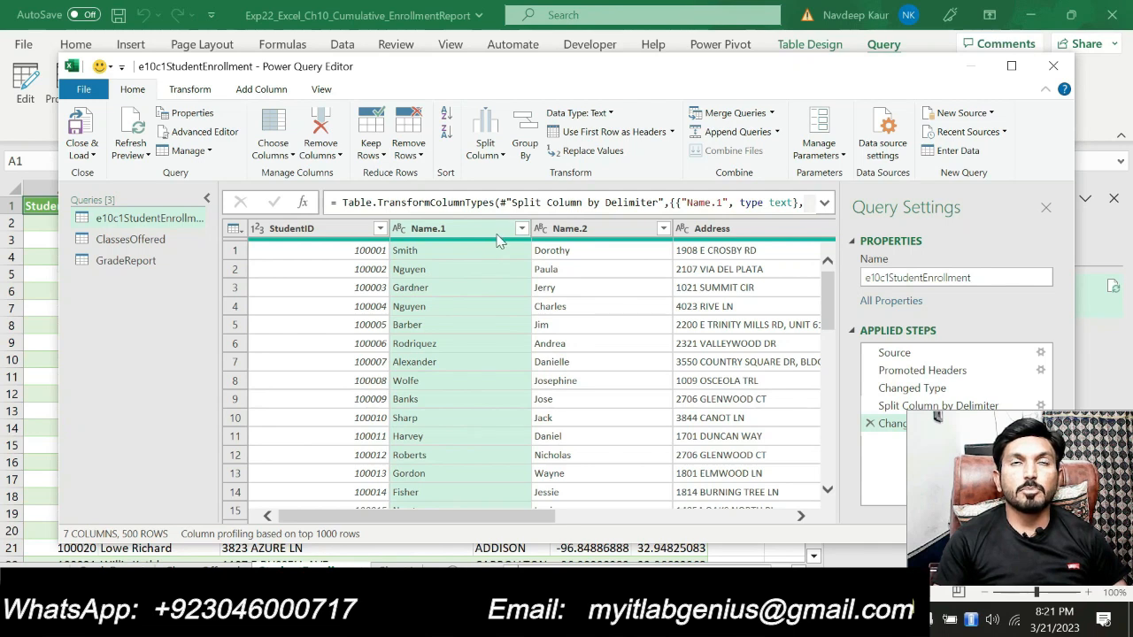
{"action": "left_click", "coordinate": [447, 229]}
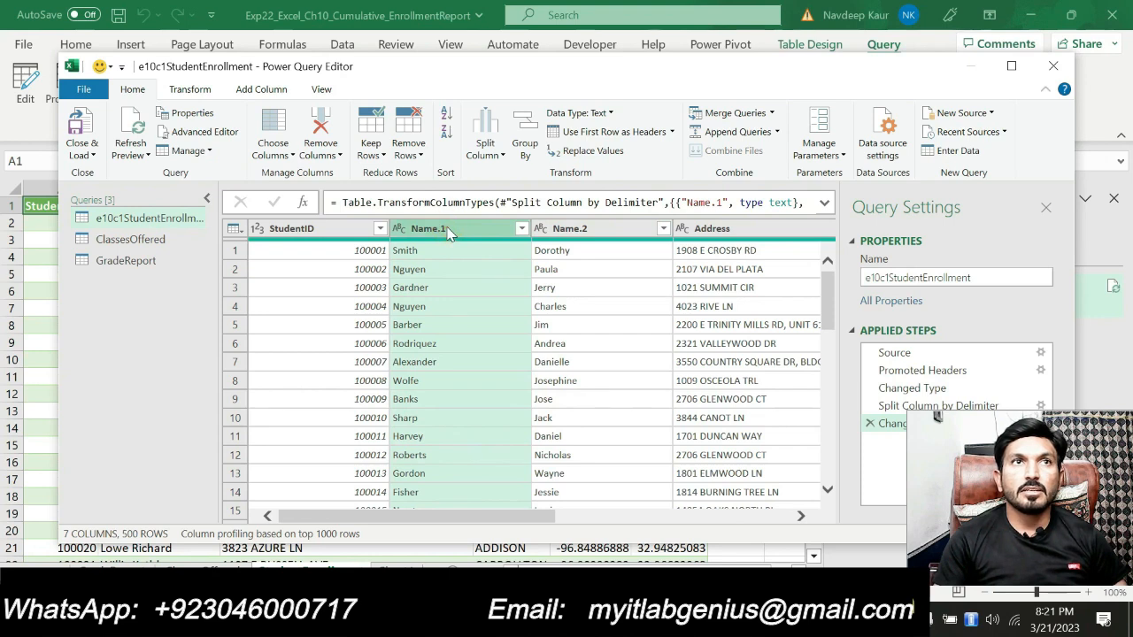
{"action": "double_click", "coordinate": [448, 229]}
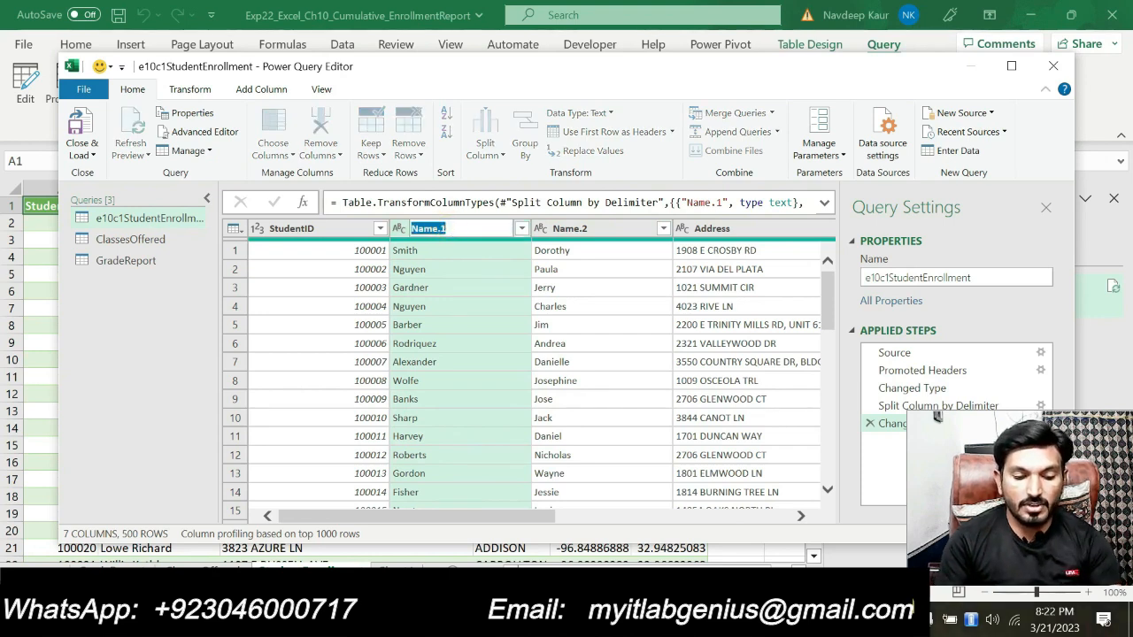
{"action": "type", "text": "Firs"}
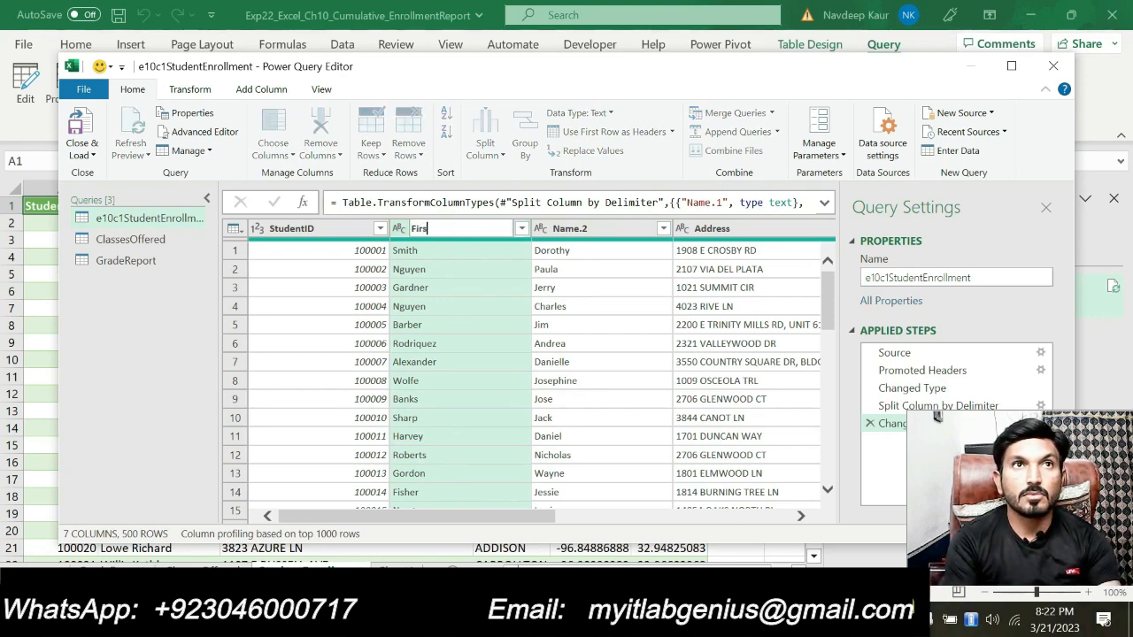
{"action": "type", "text": "t"}
{"action": "key", "text": "Return"}
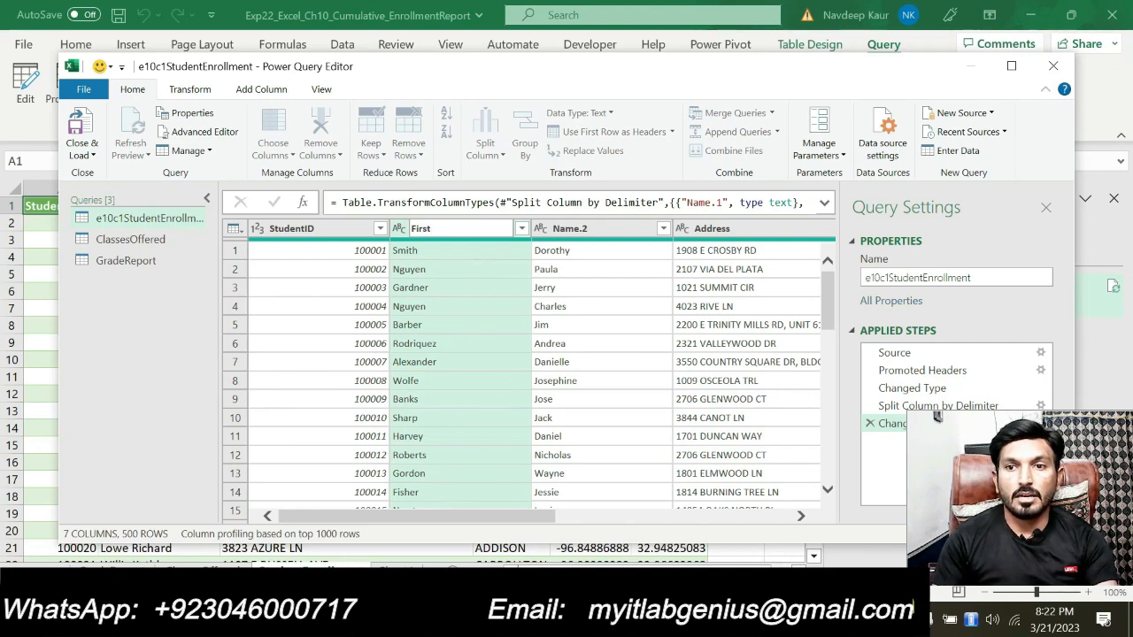
Copy Last Name from step 6 of the Word instructions and rename the Name.1 column as Last Name in Power Query
{"action": "key", "text": "alt+Tab"}
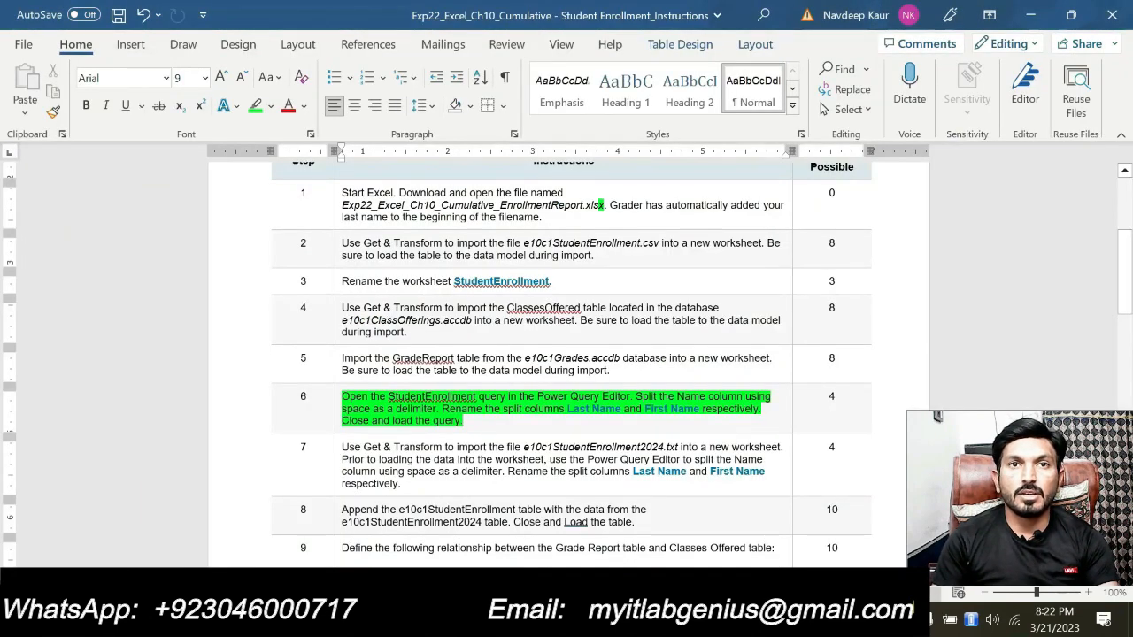
{"action": "left_click_drag", "start_coordinate": [566, 409], "coordinate": [620, 409]}
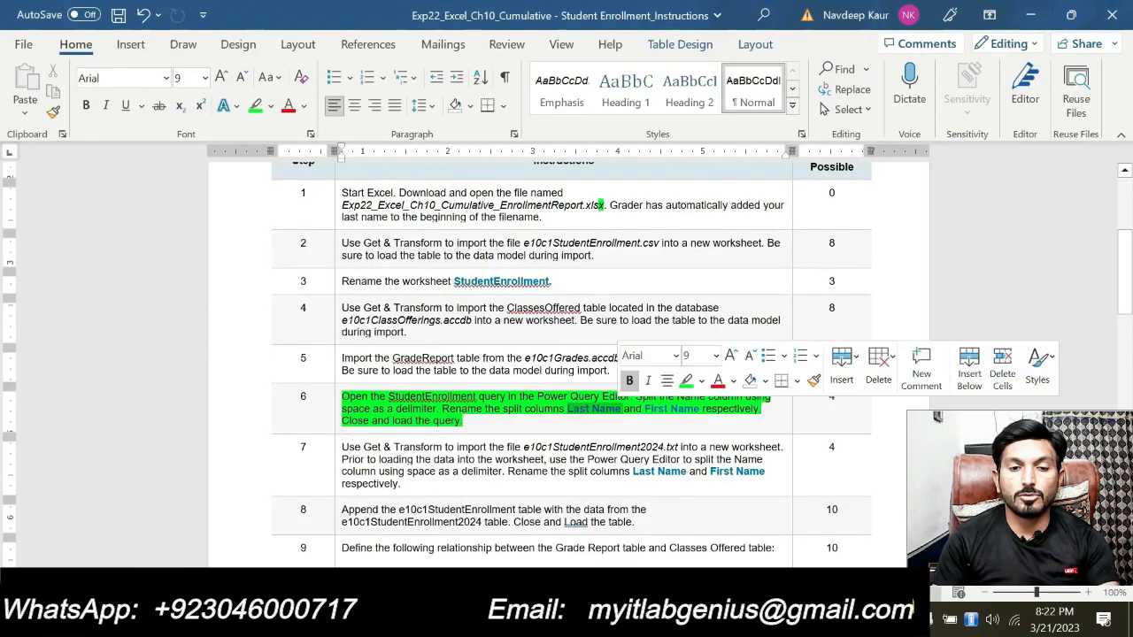
{"action": "key", "text": "ctrl+c"}
{"action": "key", "text": "alt+Tab"}
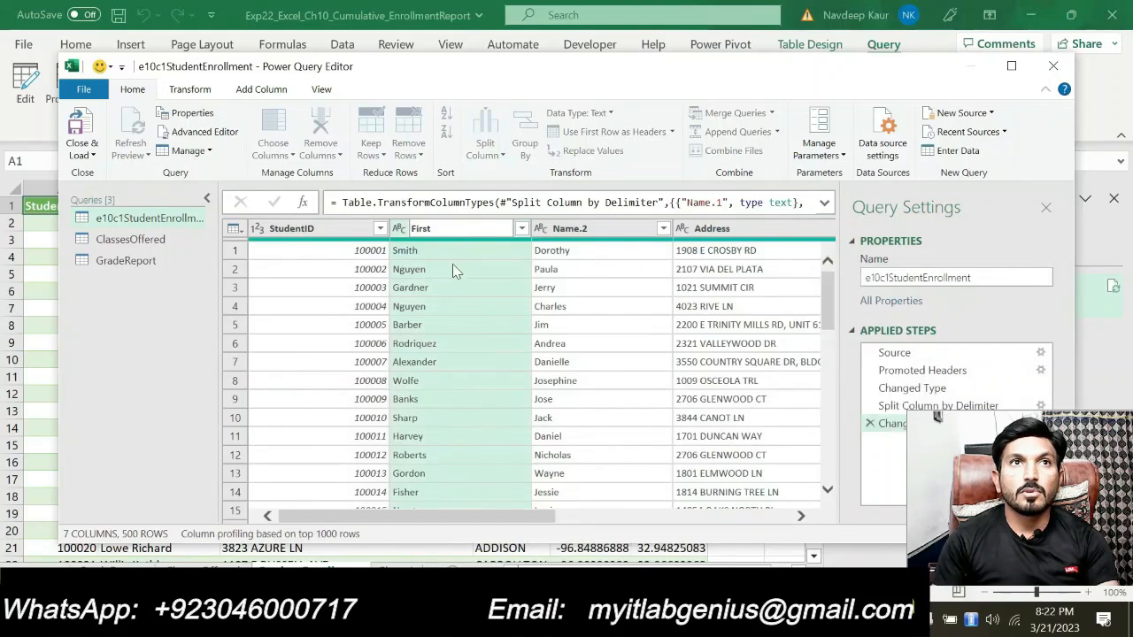
{"action": "double_click", "coordinate": [442, 229]}
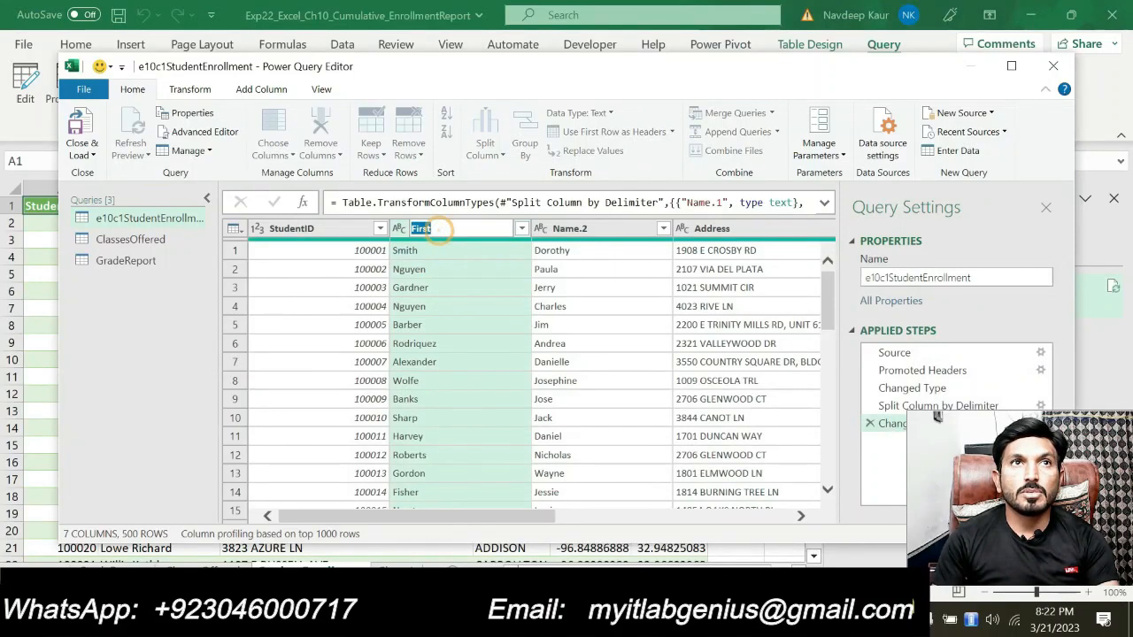
{"action": "key", "text": "ctrl+v"}
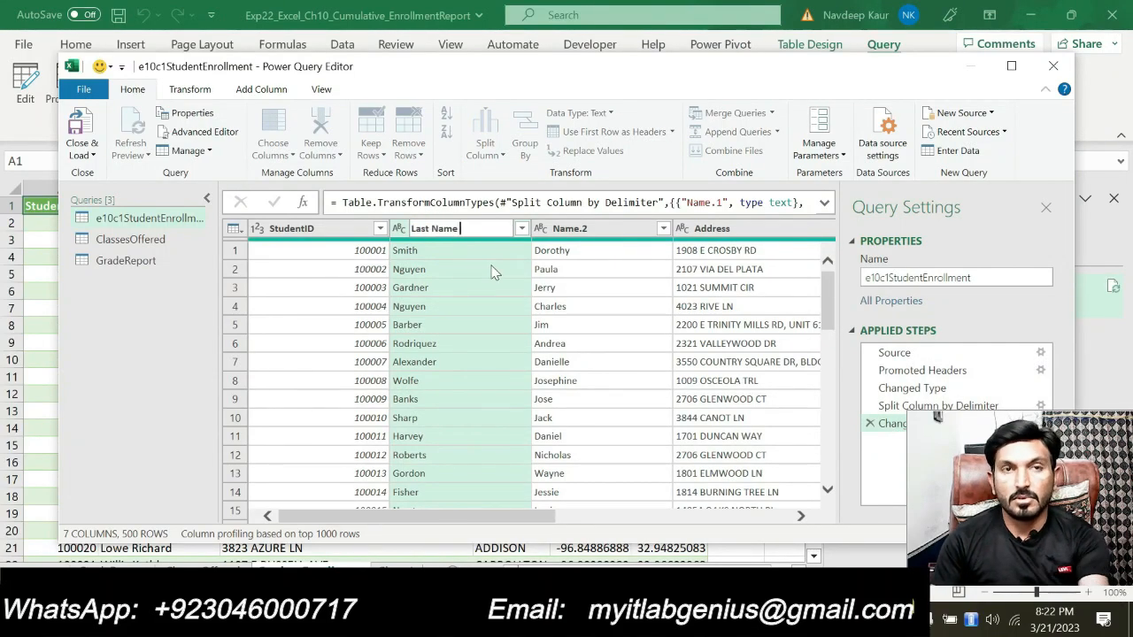
{"action": "left_click", "coordinate": [571, 228]}
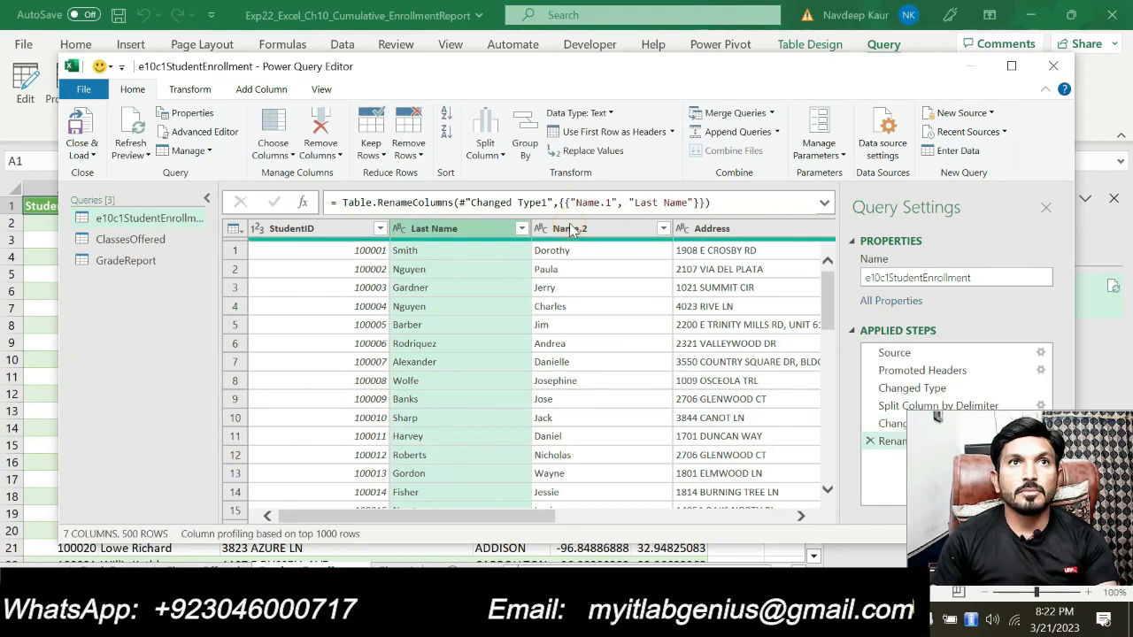
Copy First Name from step 6 of the Word instructions and rename the Name.2 column as First Name in Power Query
{"action": "double_click", "coordinate": [570, 228]}
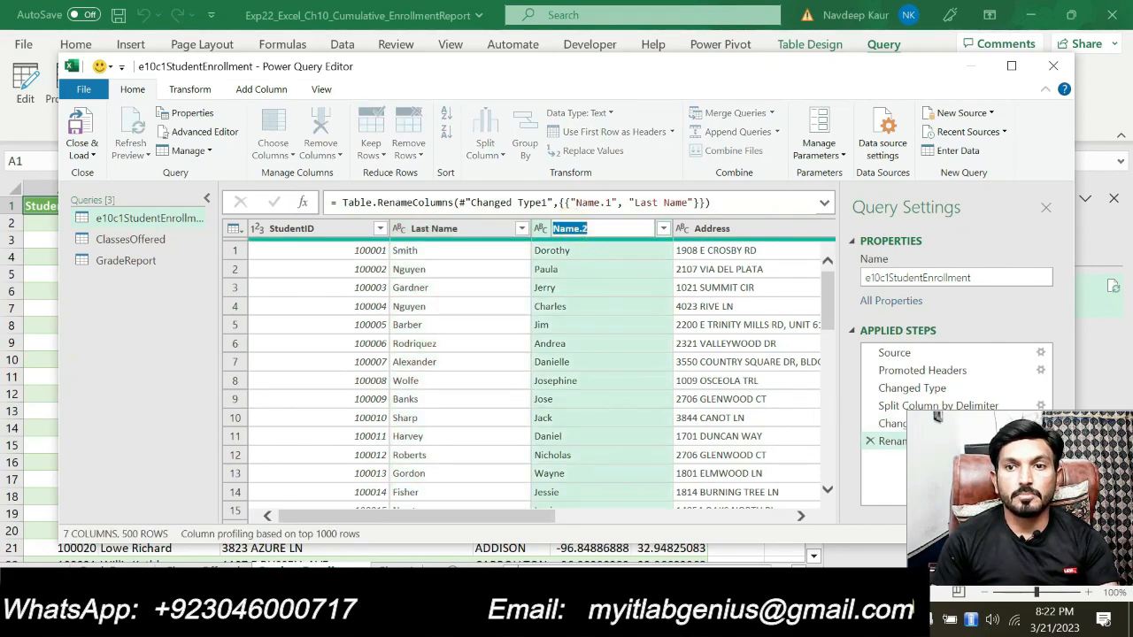
{"action": "key", "text": "alt+Tab"}
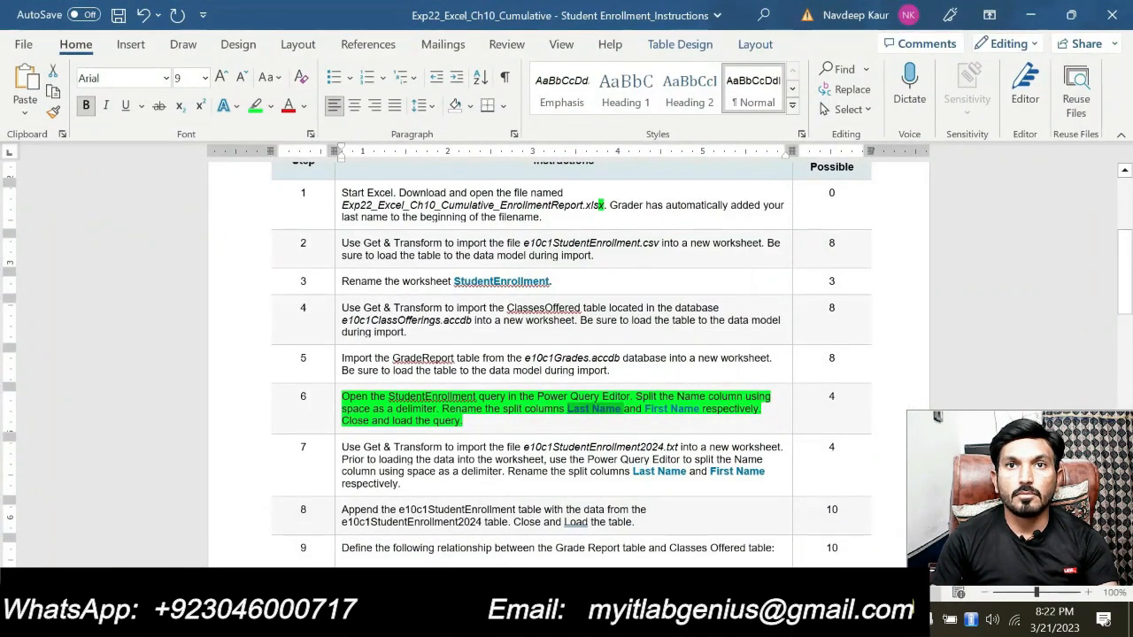
{"action": "left_click_drag", "start_coordinate": [646, 409], "coordinate": [698, 409]}
{"action": "key", "text": "ctrl+c"}
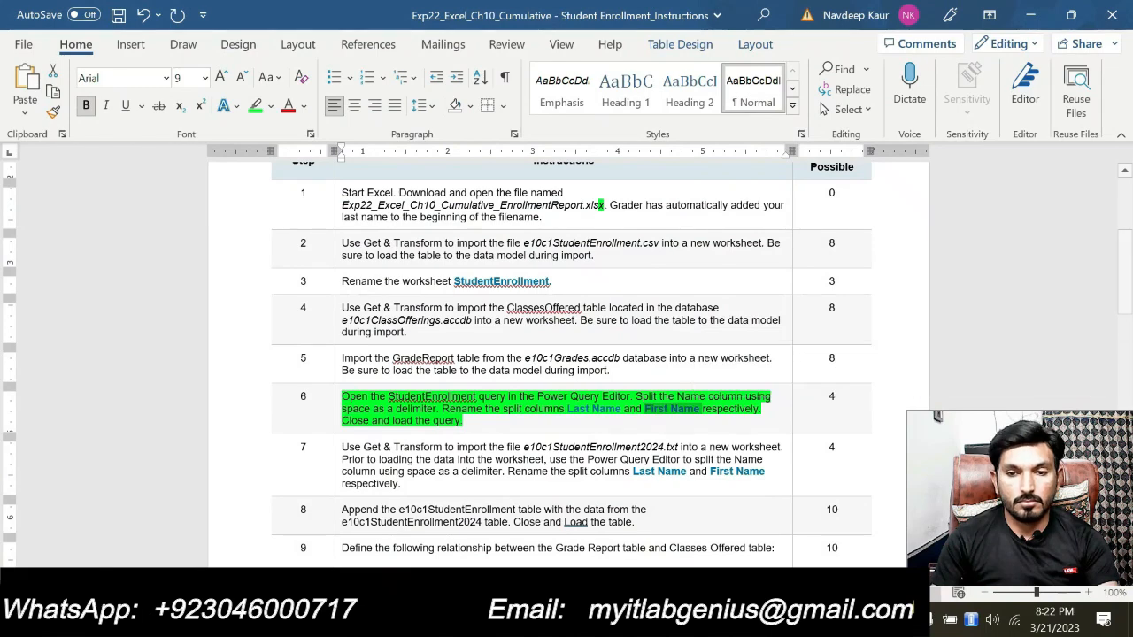
{"action": "key", "text": "alt+Tab"}
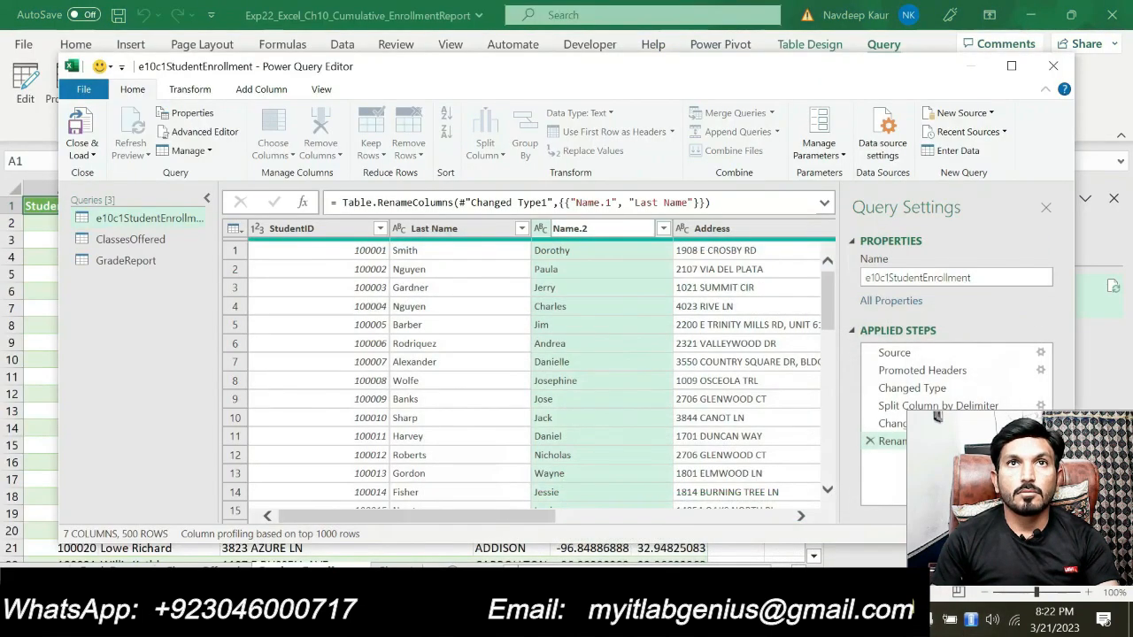
{"action": "double_click", "coordinate": [597, 229]}
{"action": "key", "text": "ctrl+v"}
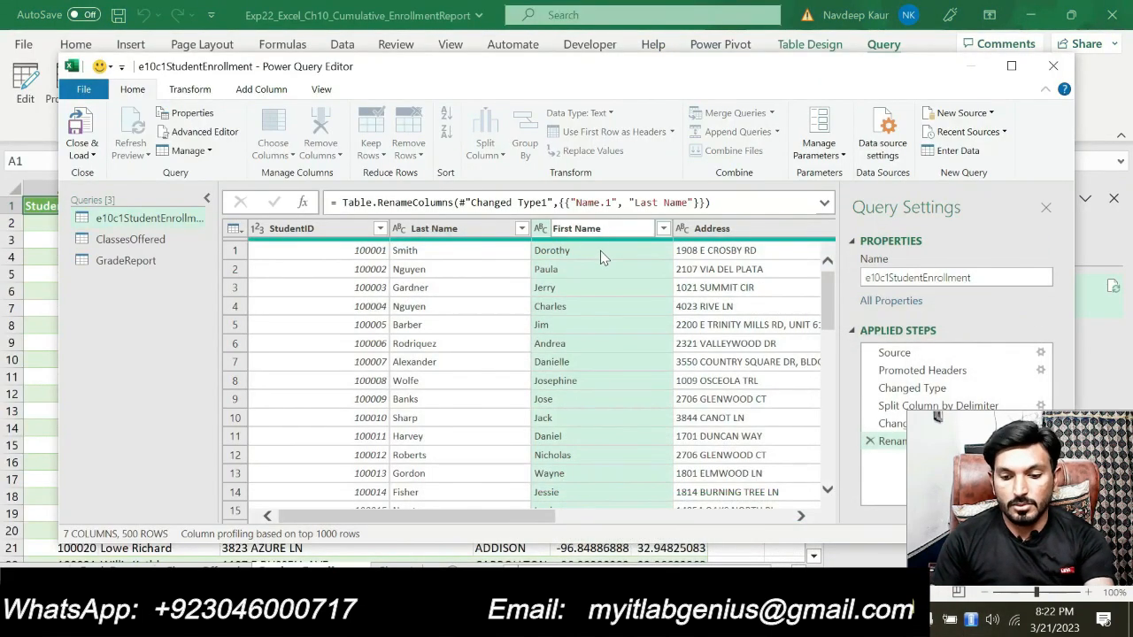
{"action": "key", "text": "Return"}
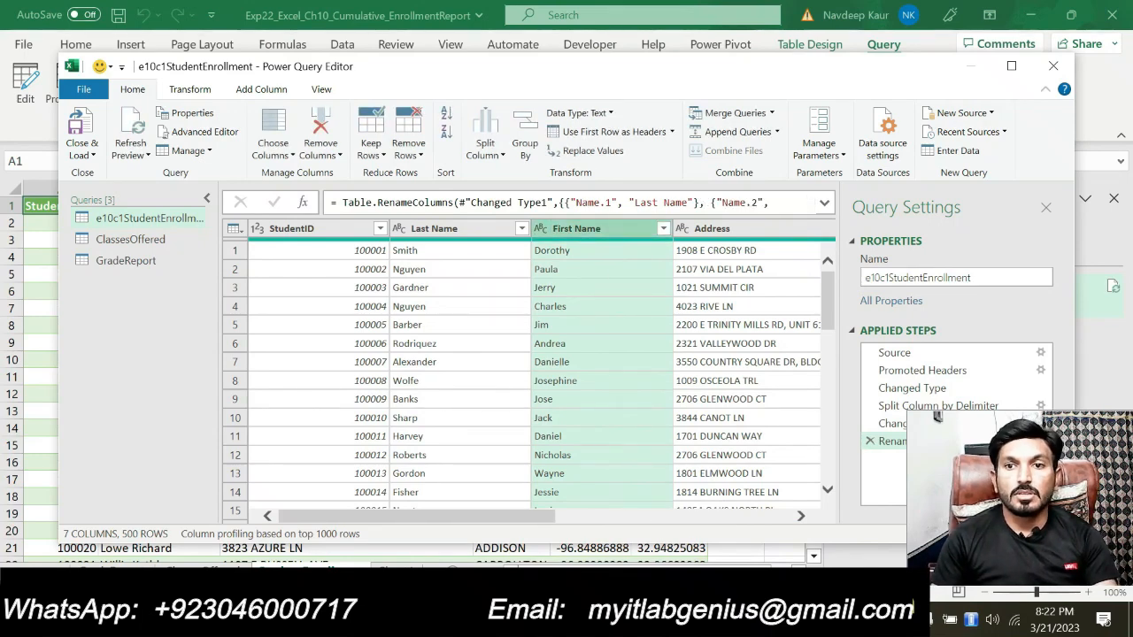
Recheck step 6 in Word, then close and load the e10c1StudentEnrollment query into the workbook
{"action": "key", "text": "alt+Tab"}
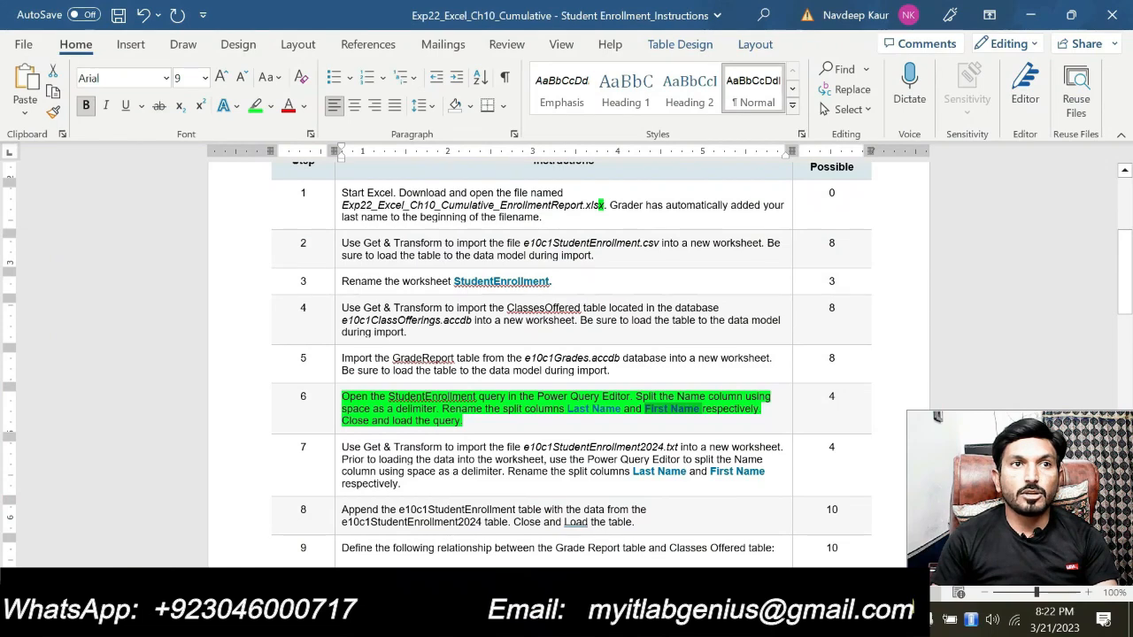
{"action": "key", "text": "alt+Tab"}
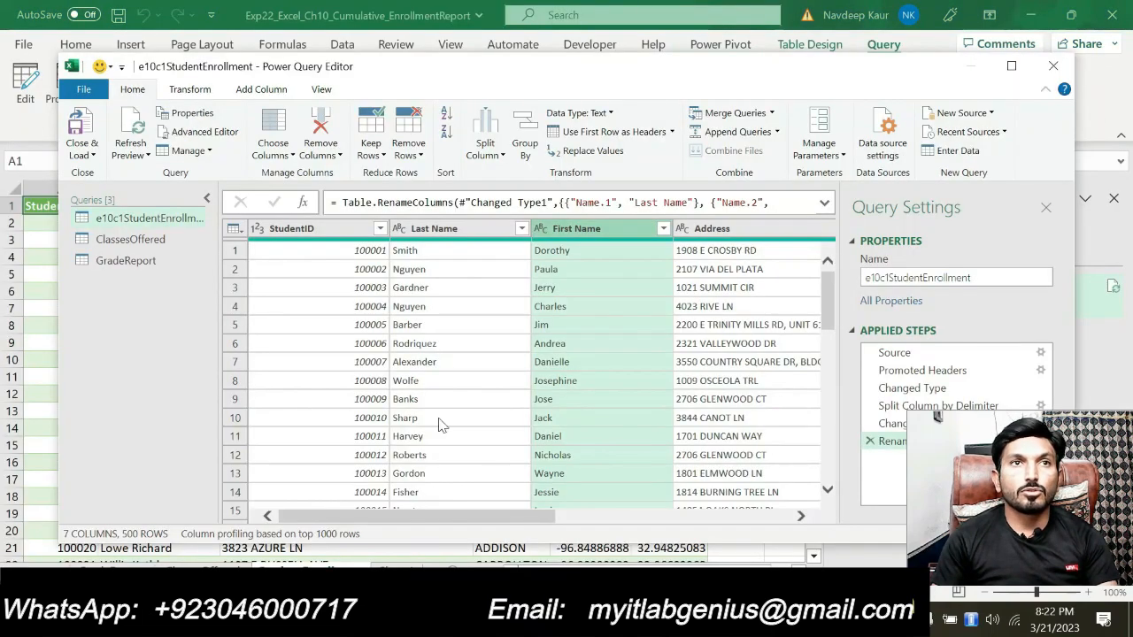
{"action": "left_click", "coordinate": [93, 156]}
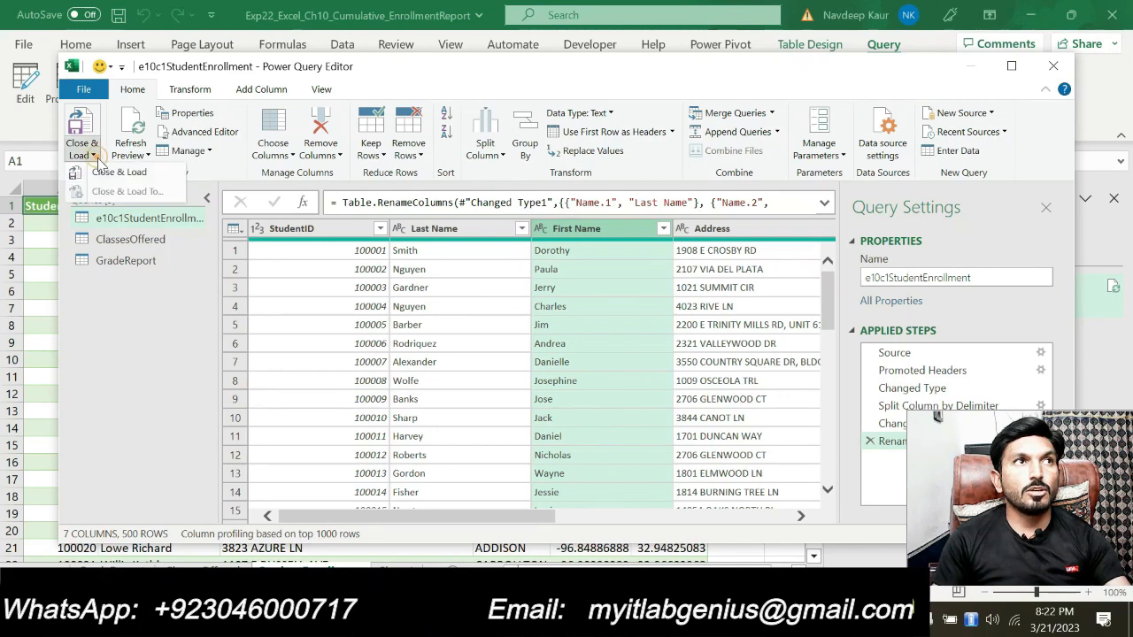
{"action": "left_click", "coordinate": [113, 173]}
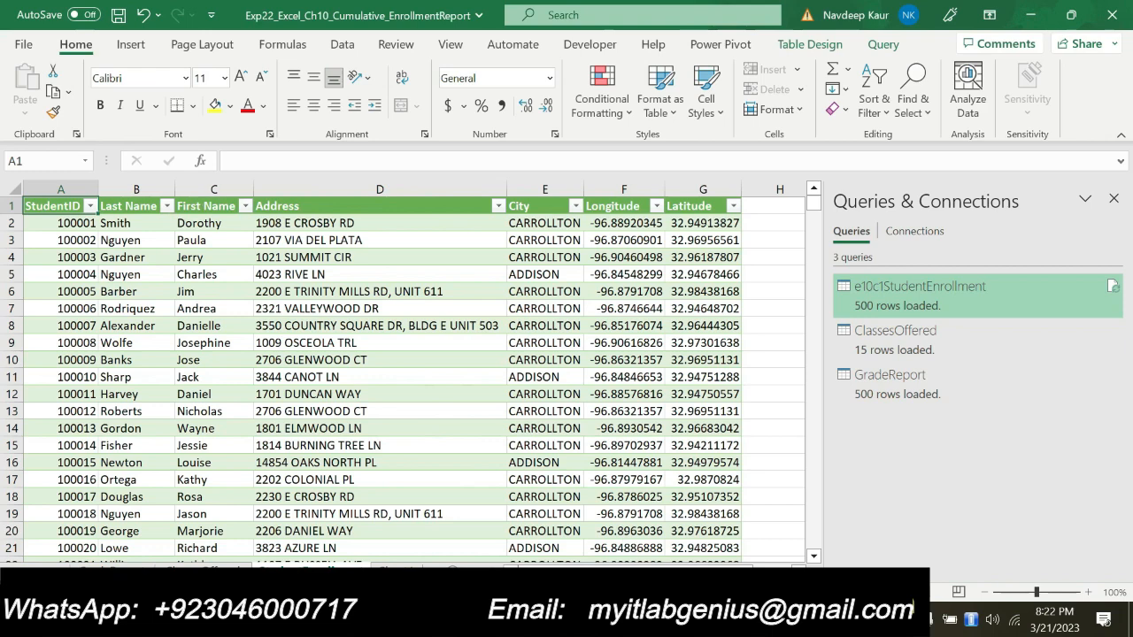
In the Word instructions, remove the green highlight from step 6 and highlight step 7, the e10c1StudentEnrollment2024.txt import, in green
{"action": "key", "text": "alt+Tab"}
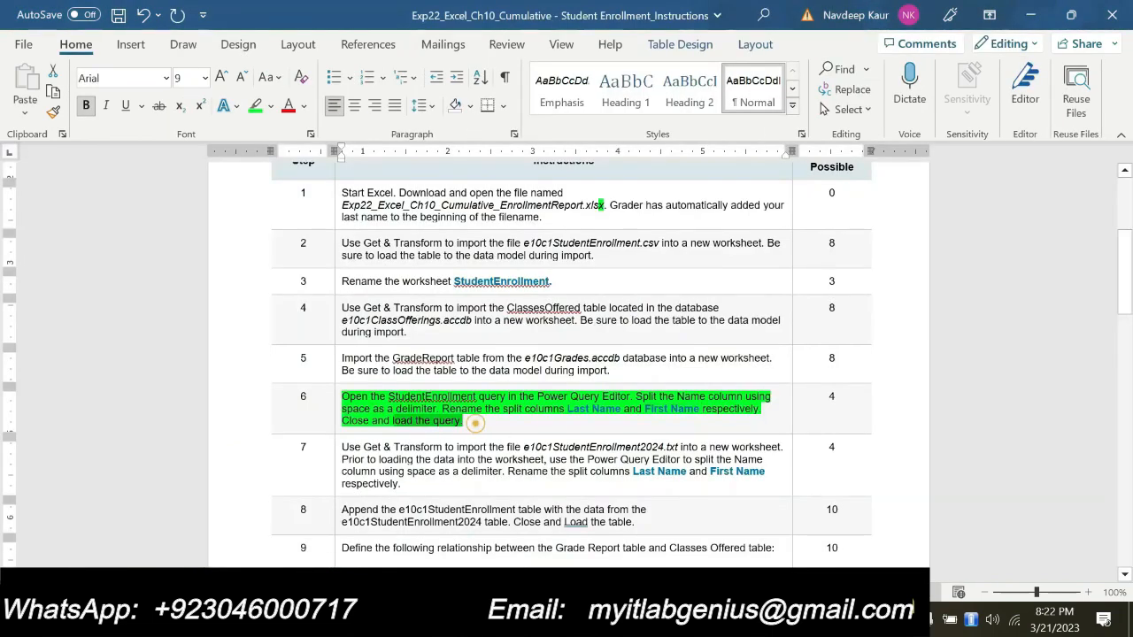
{"action": "left_click_drag", "start_coordinate": [475, 423], "coordinate": [342, 398]}
{"action": "left_click", "coordinate": [419, 371]}
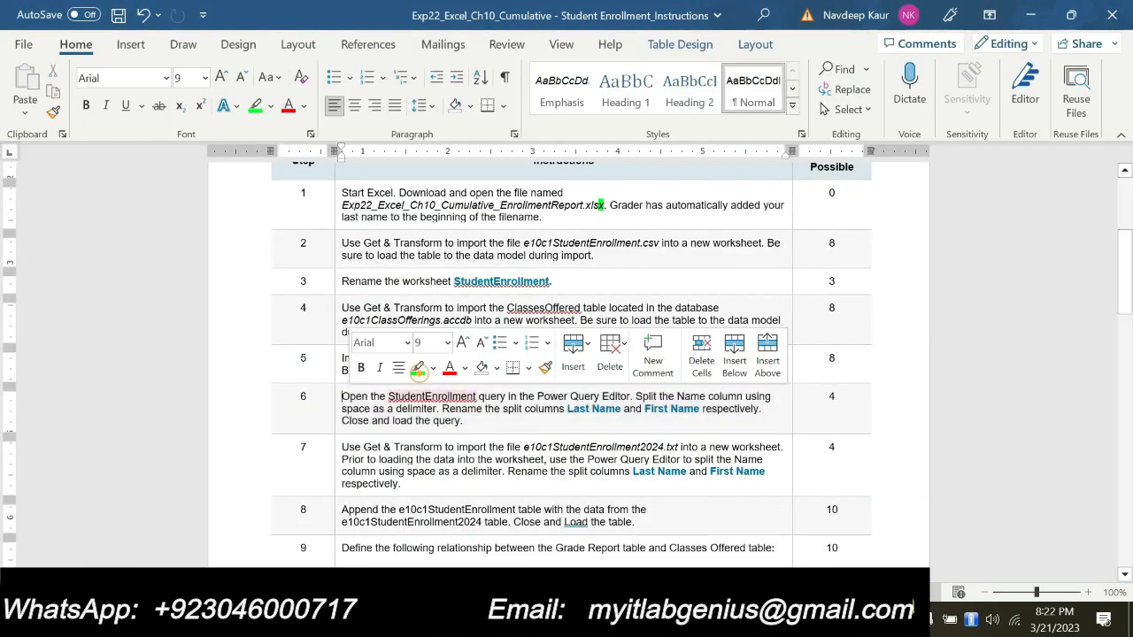
{"action": "scroll", "coordinate": [418, 372], "scroll_direction": "down", "scroll_amount": 2}
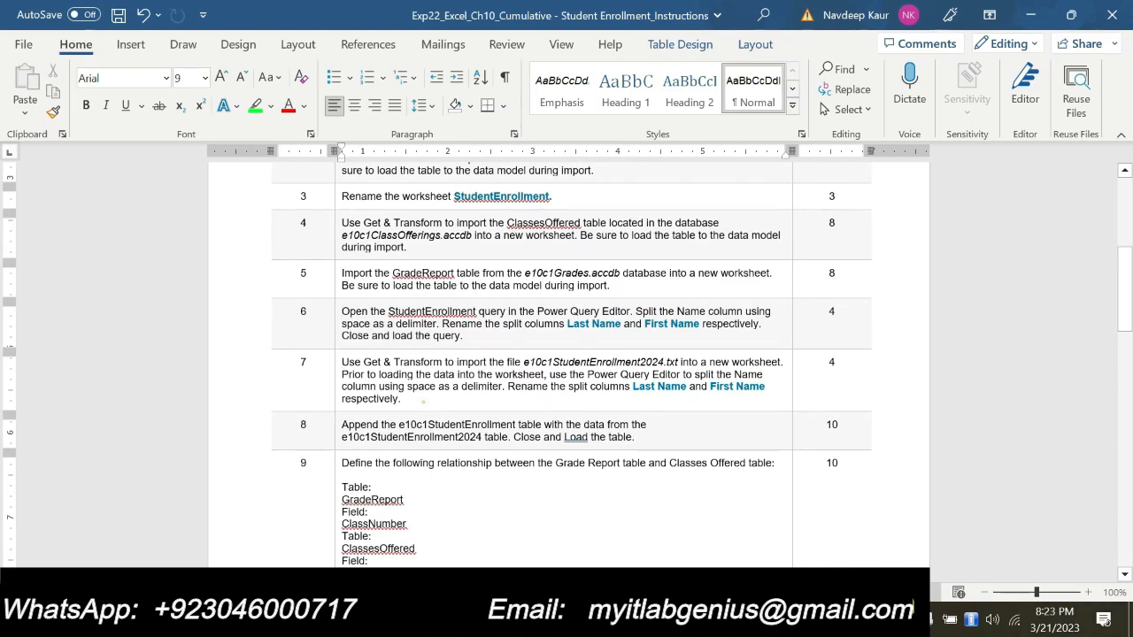
{"action": "left_click_drag", "start_coordinate": [423, 400], "coordinate": [343, 362]}
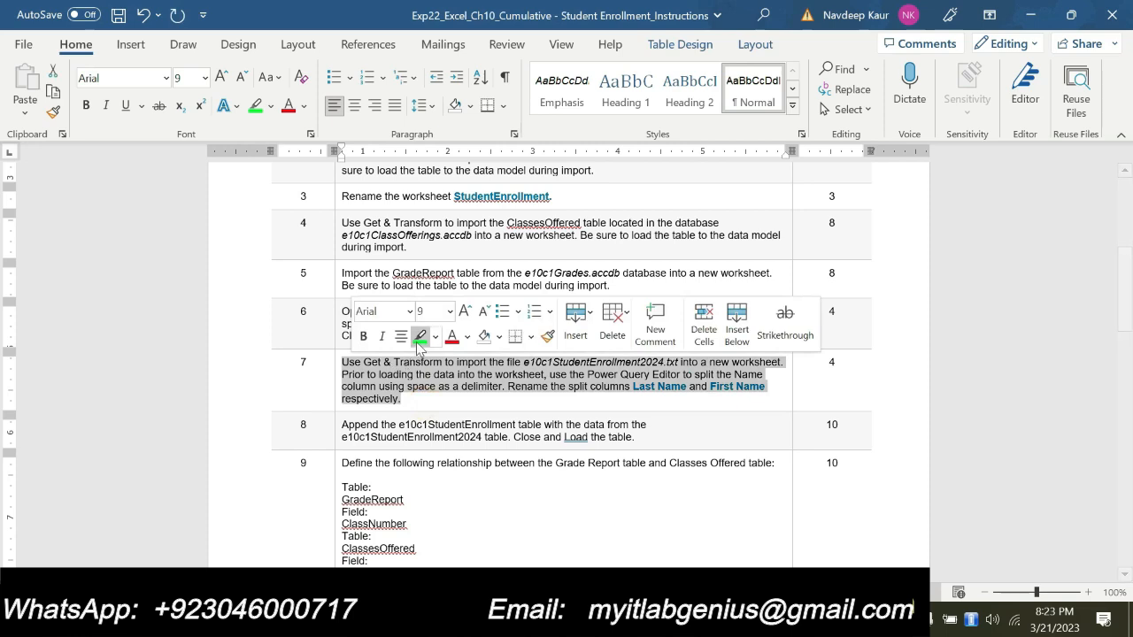
{"action": "left_click", "coordinate": [418, 338]}
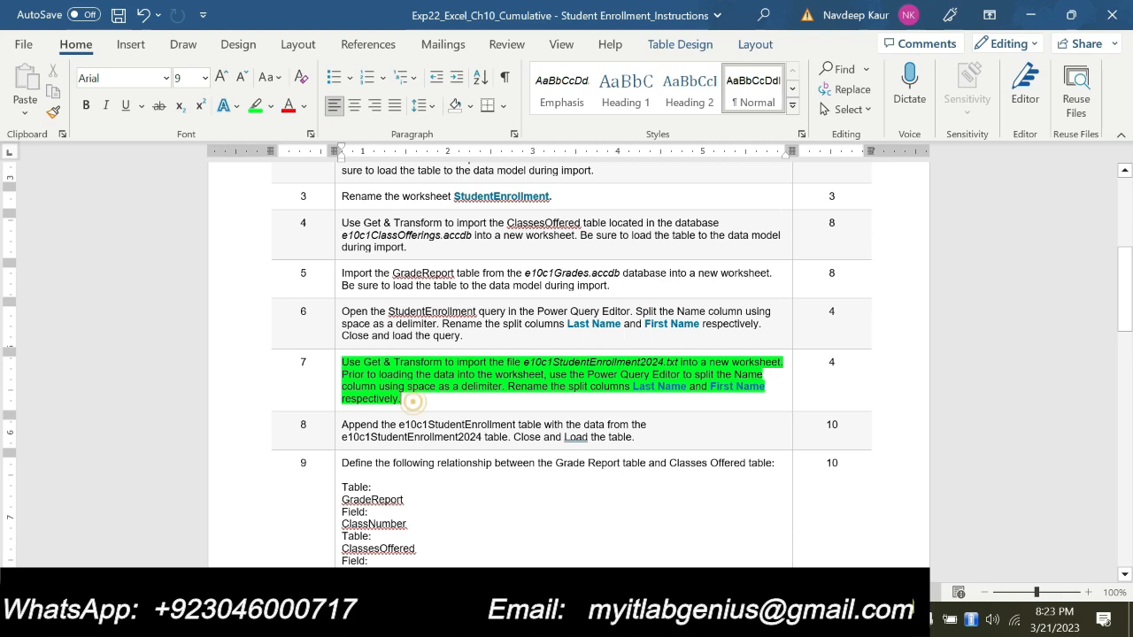
Check the file name in step 7, switch to Excel and import the text file e10c1StudentEnrollment2024 into a new worksheet with the default load
{"action": "left_click_drag", "start_coordinate": [525, 362], "coordinate": [670, 361]}
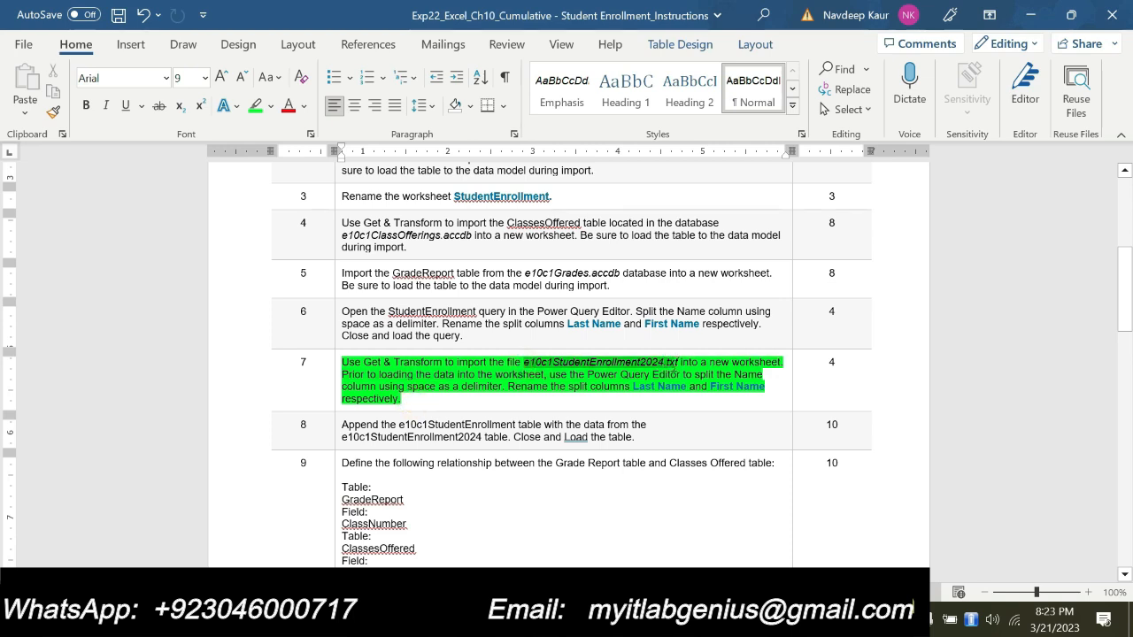
{"action": "left_click", "coordinate": [634, 389]}
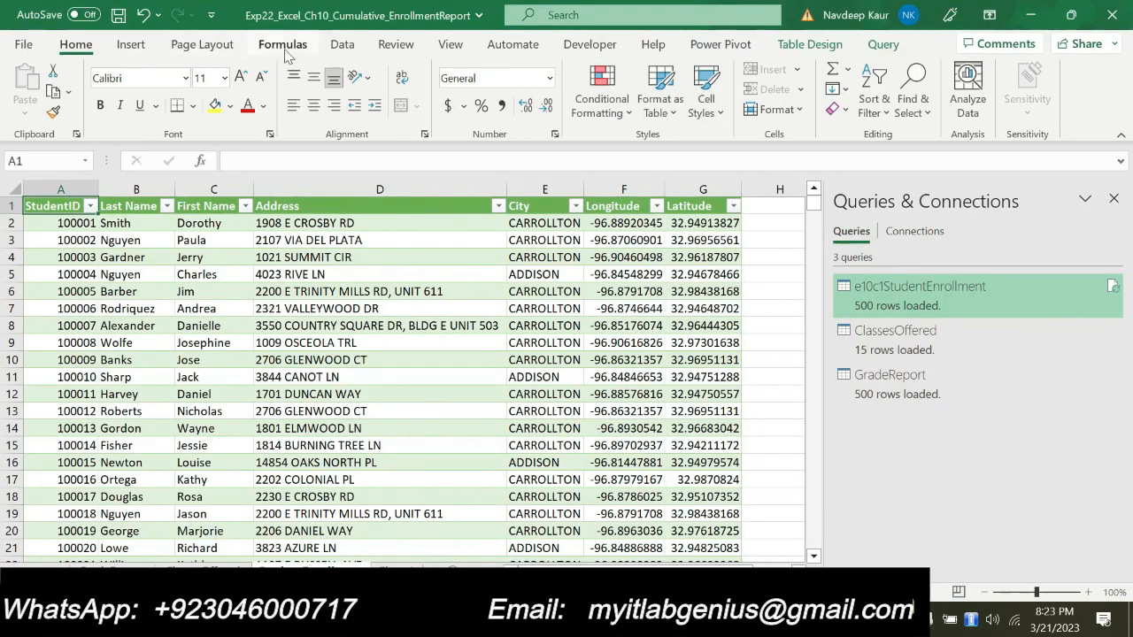
{"action": "left_click", "coordinate": [340, 46]}
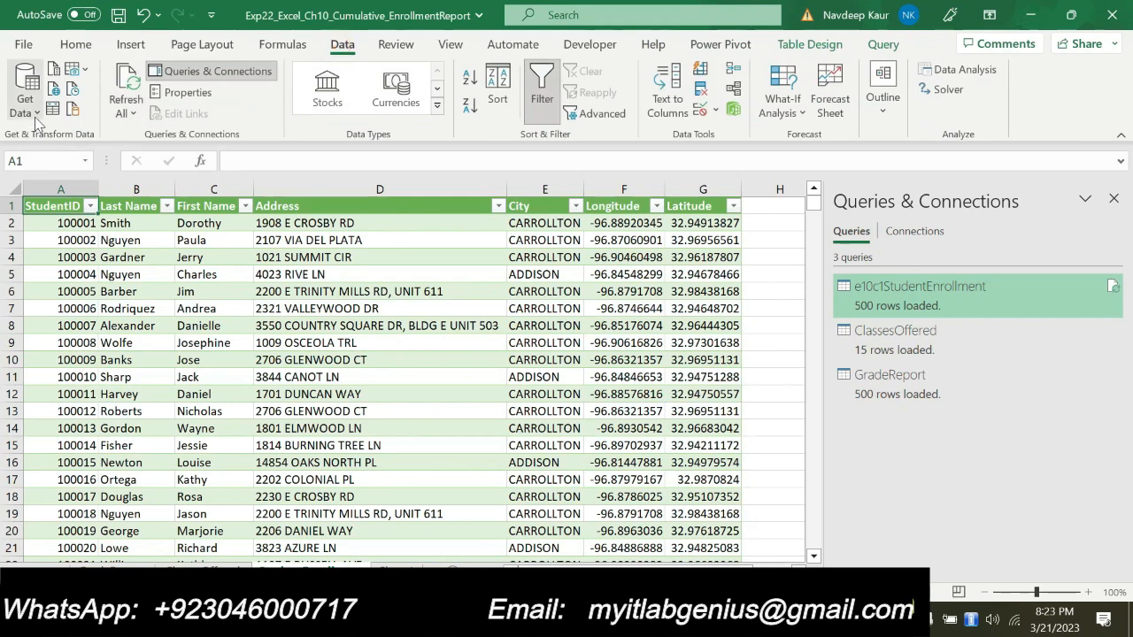
{"action": "left_click", "coordinate": [41, 122]}
{"action": "mouse_move", "coordinate": [67, 148]}
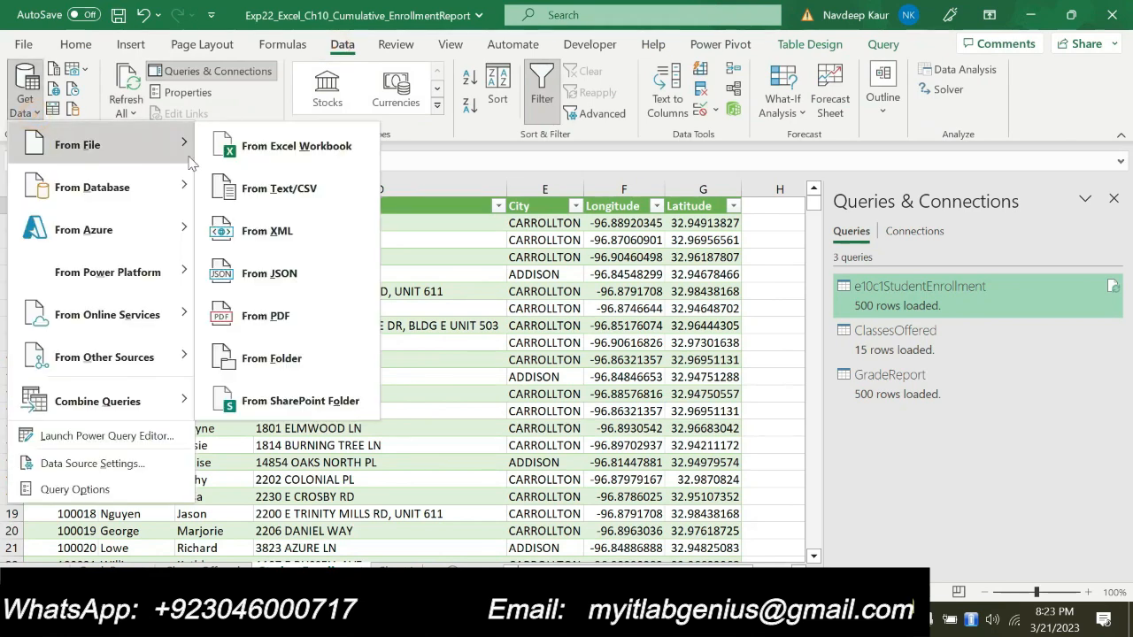
{"action": "left_click", "coordinate": [285, 190]}
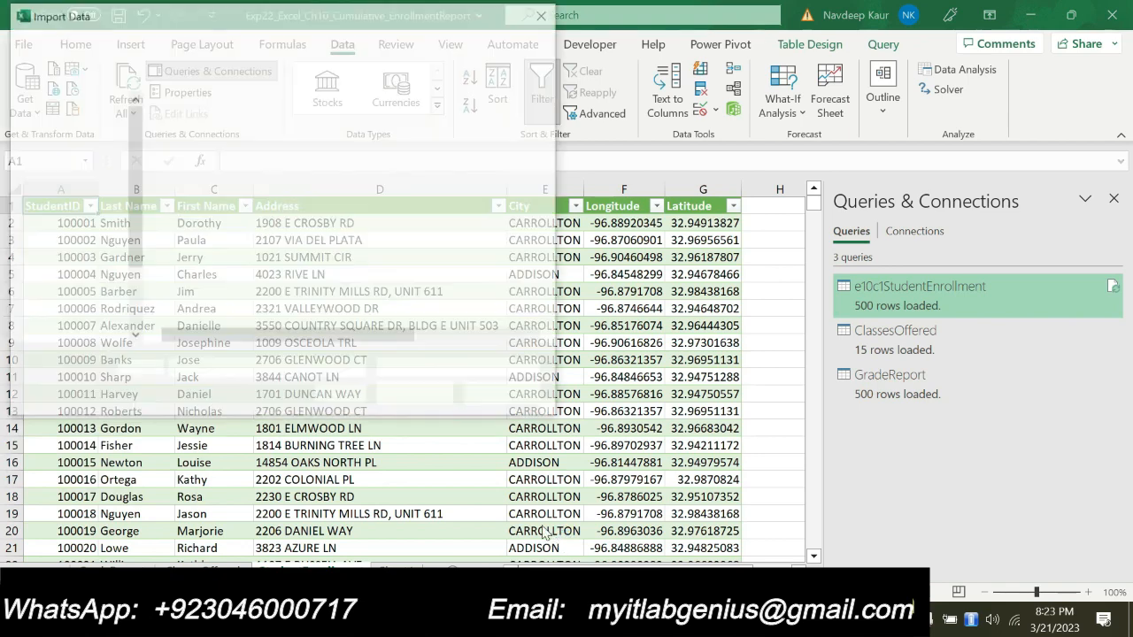
{"action": "left_click", "coordinate": [274, 149]}
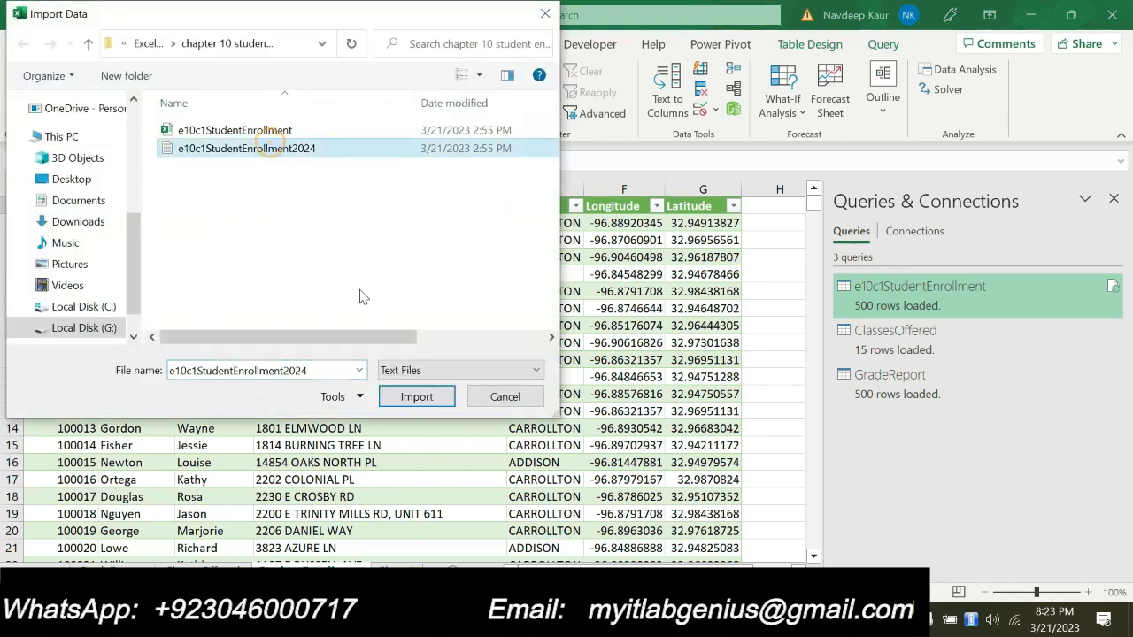
{"action": "left_click", "coordinate": [413, 397]}
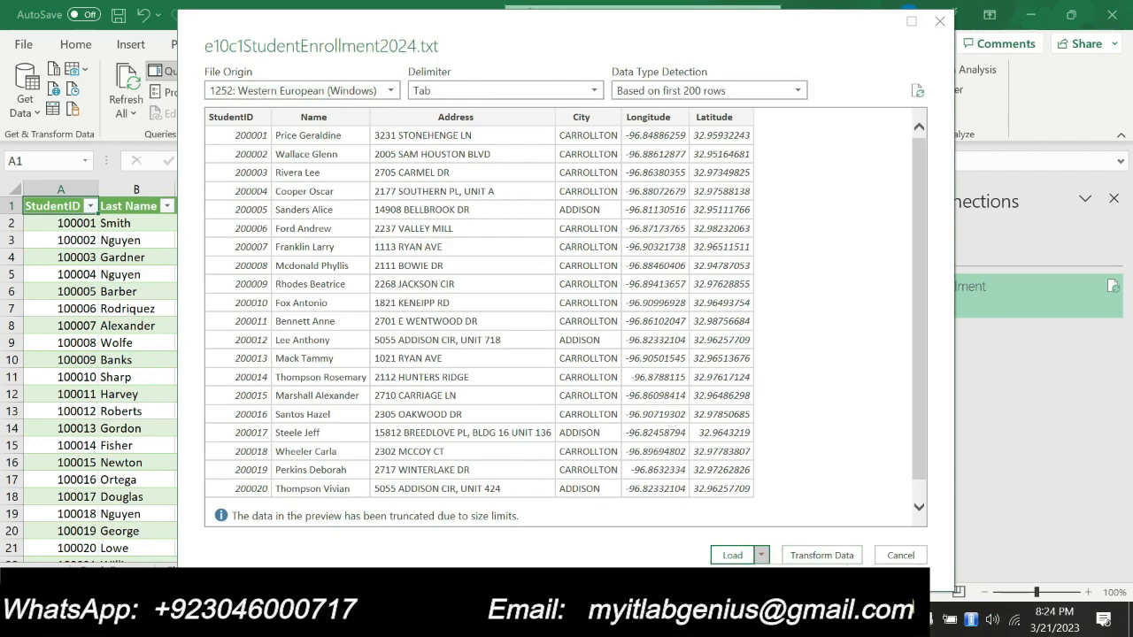
{"action": "left_click", "coordinate": [732, 555]}
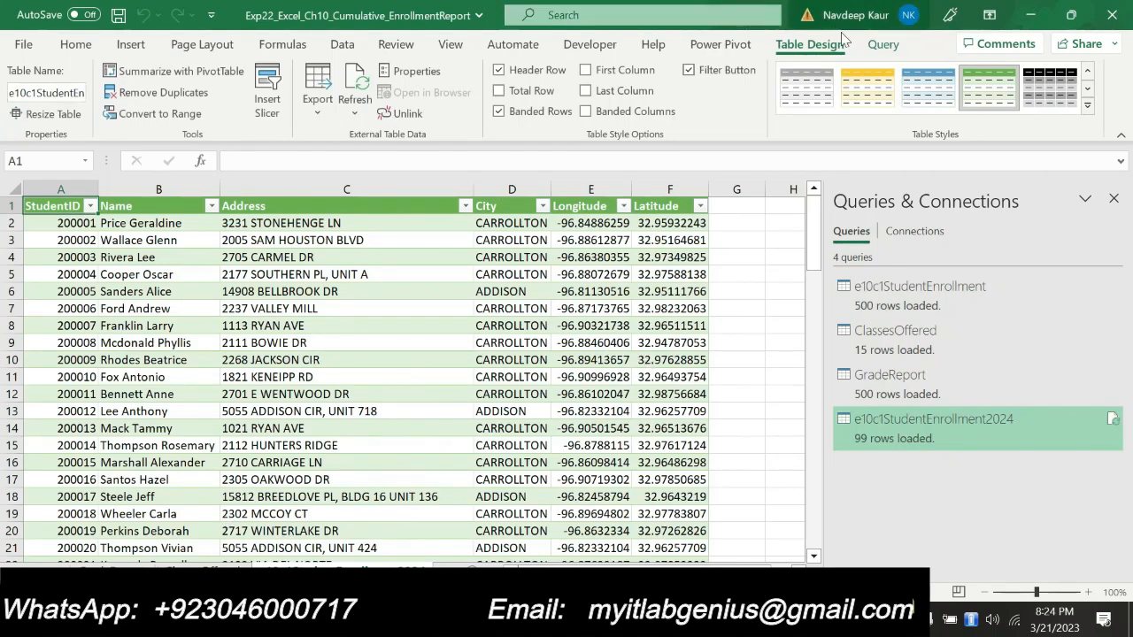
Add the e10c1StudentEnrollment2024 table to the Power Pivot data model
{"action": "left_click", "coordinate": [721, 44]}
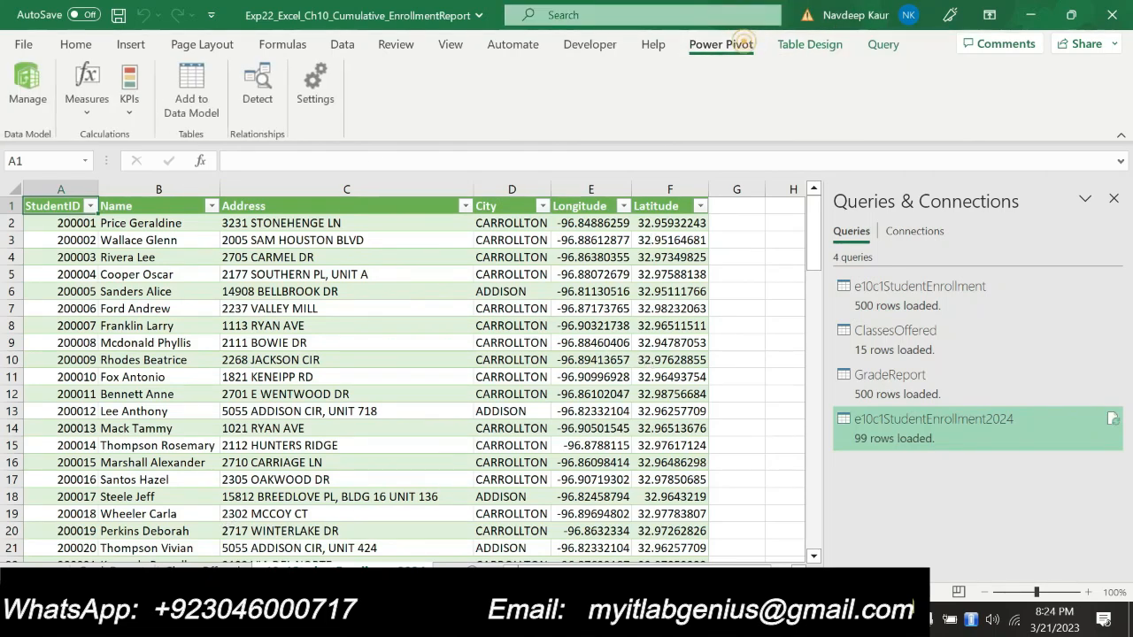
{"action": "left_click", "coordinate": [197, 105]}
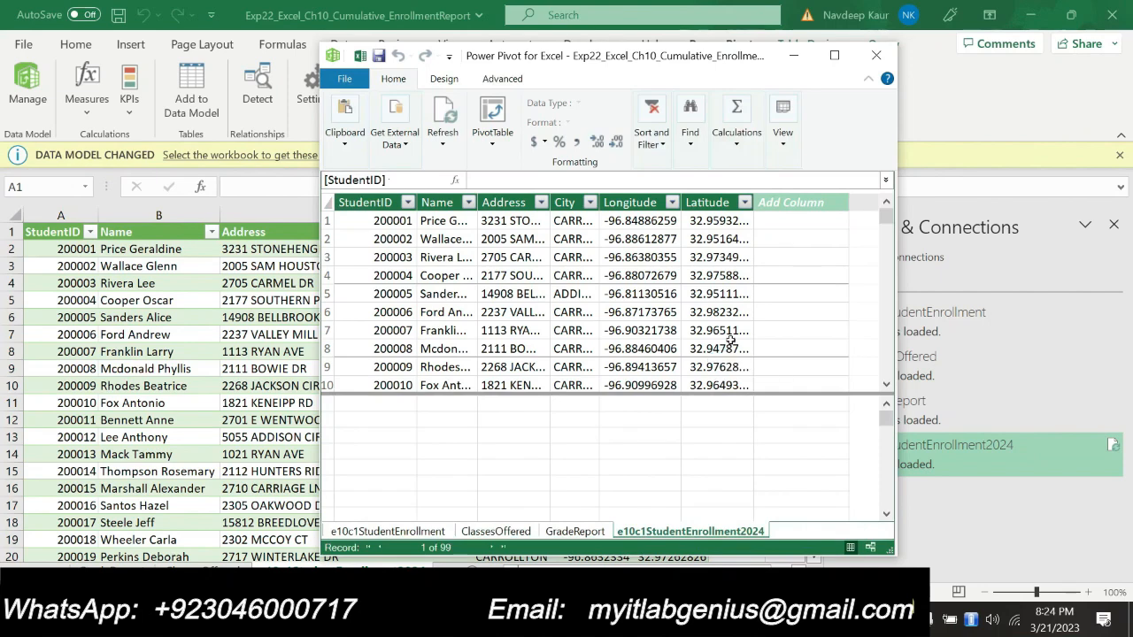
Close the Power Pivot window and open the e10c1StudentEnrollment2024 query in the Power Query Editor
{"action": "left_click", "coordinate": [878, 53]}
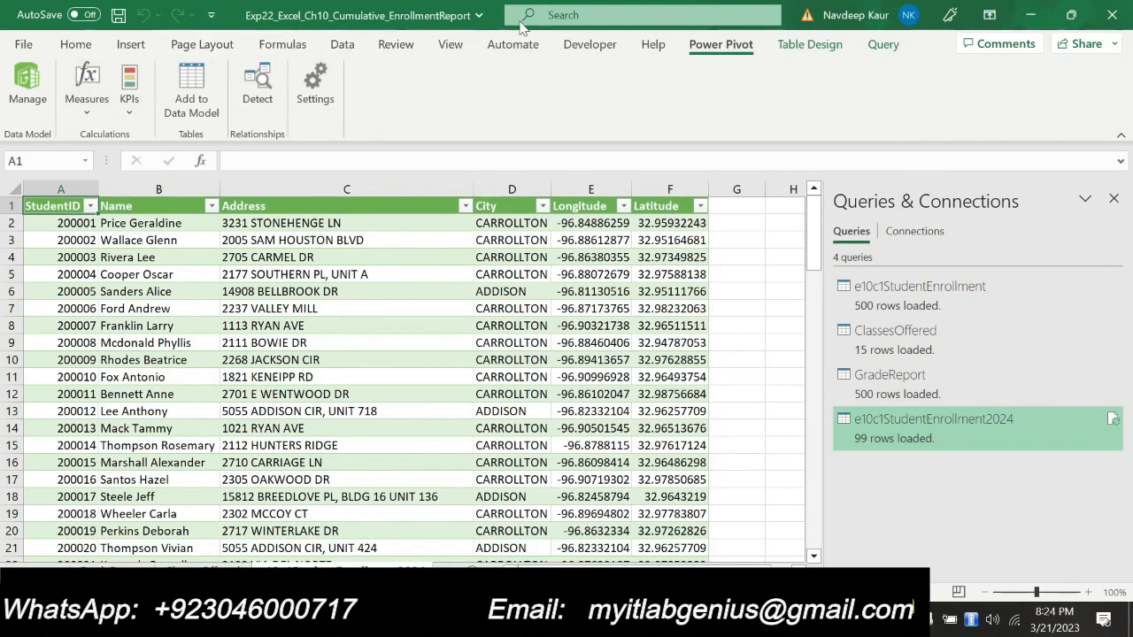
{"action": "left_click", "coordinate": [883, 44]}
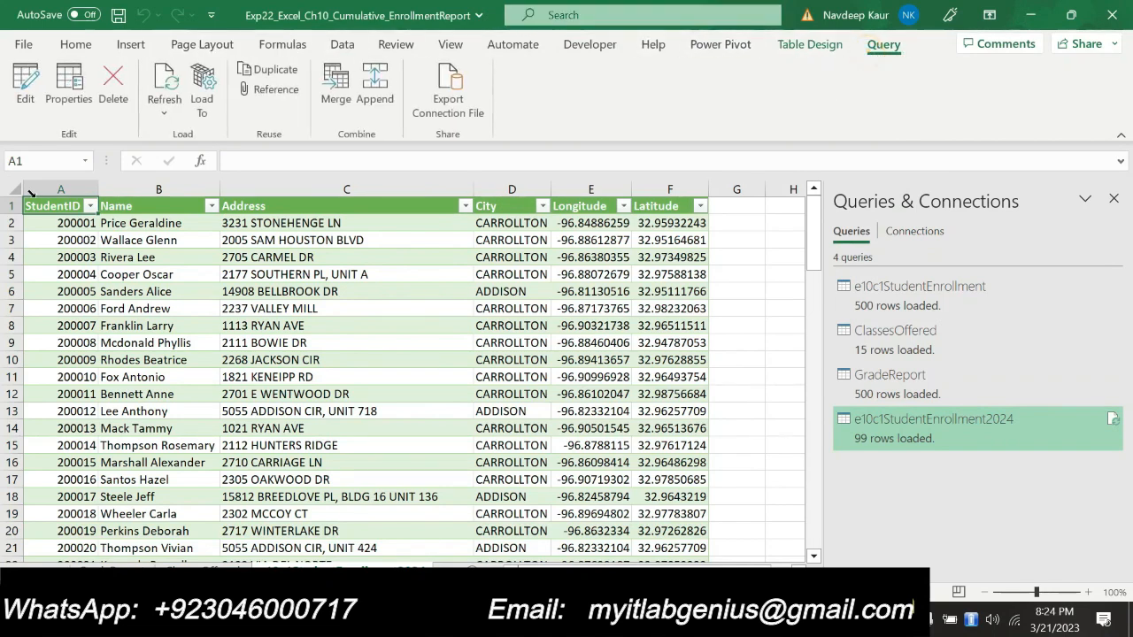
{"action": "left_click", "coordinate": [25, 93]}
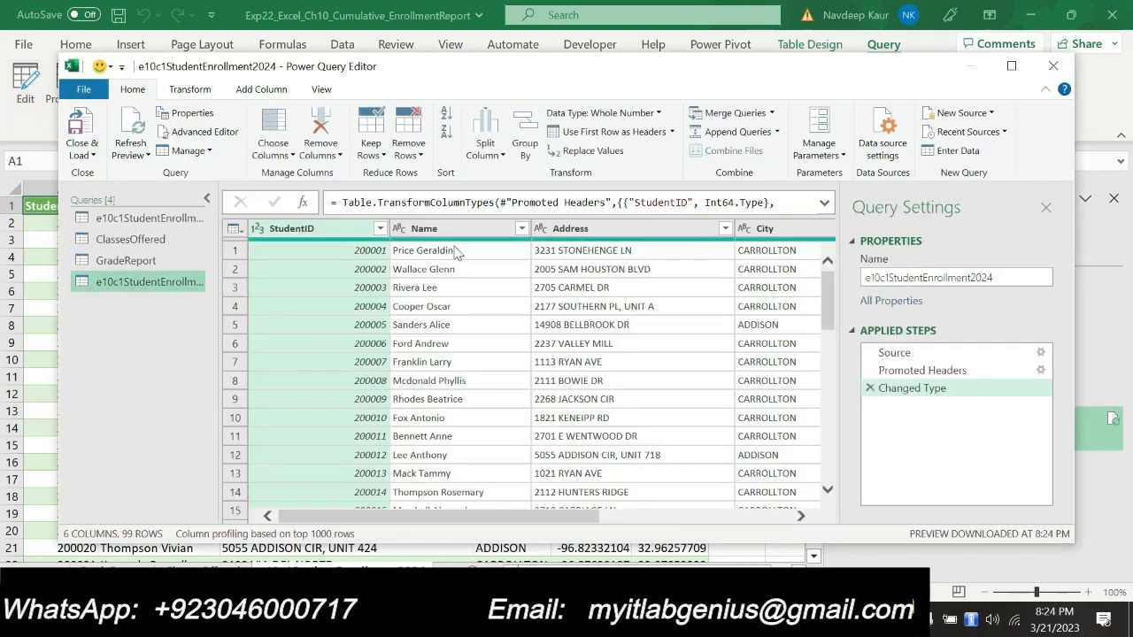
Split the Name column at each occurrence of a space, checking the delimiter against step 7 of the Word instructions
{"action": "left_click", "coordinate": [461, 228]}
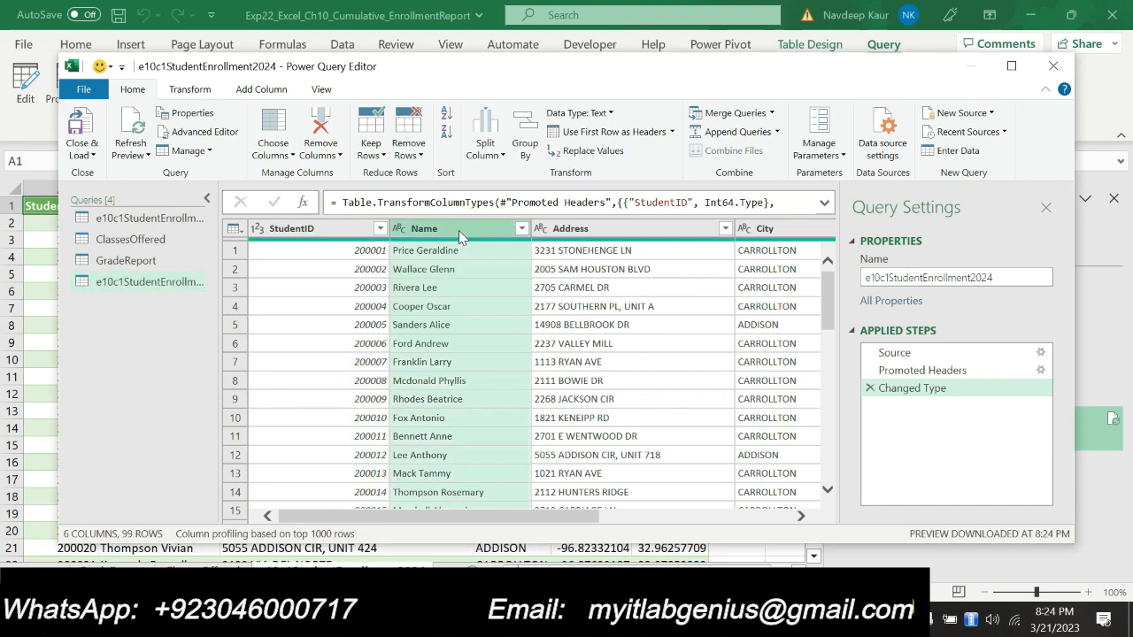
{"action": "left_click", "coordinate": [501, 158]}
{"action": "left_click", "coordinate": [513, 174]}
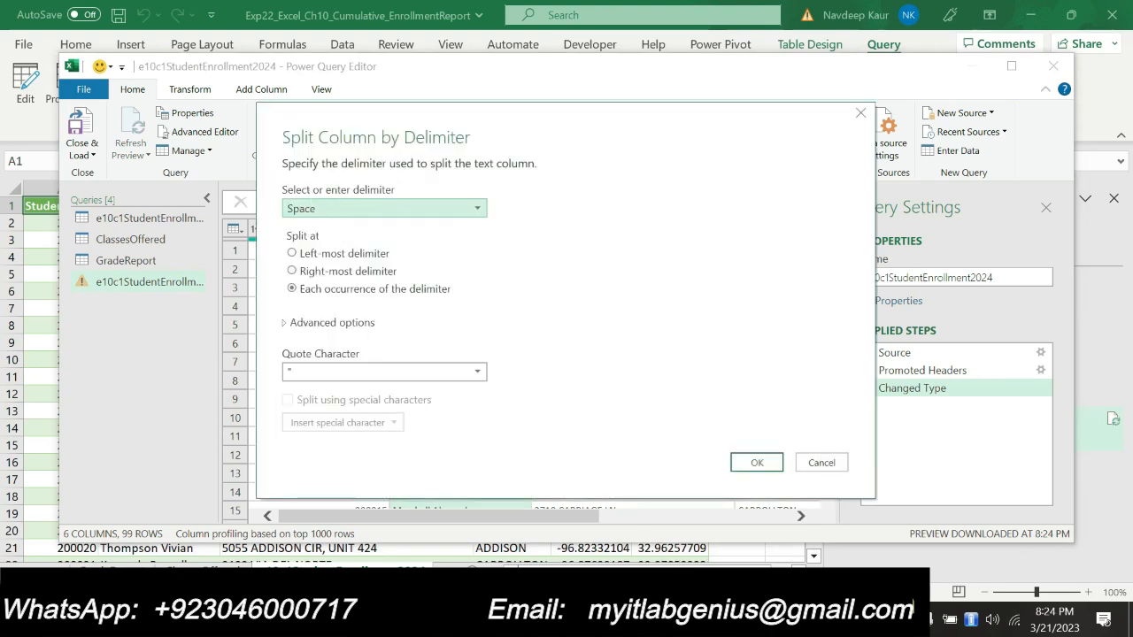
{"action": "key", "text": "alt+Tab"}
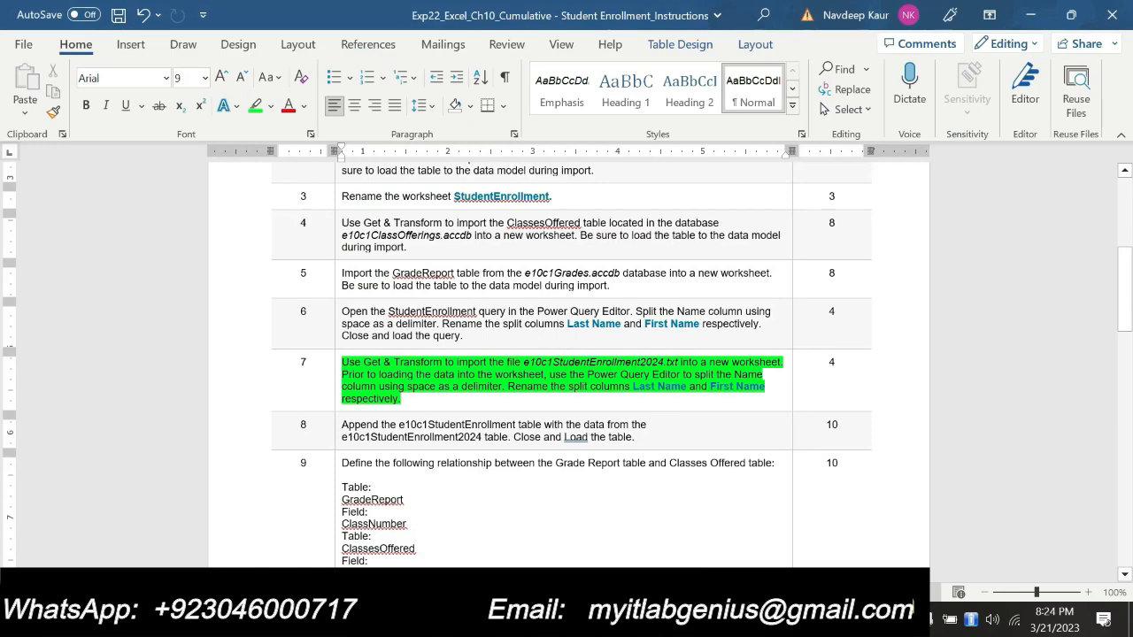
{"action": "left_click_drag", "start_coordinate": [407, 386], "coordinate": [502, 387]}
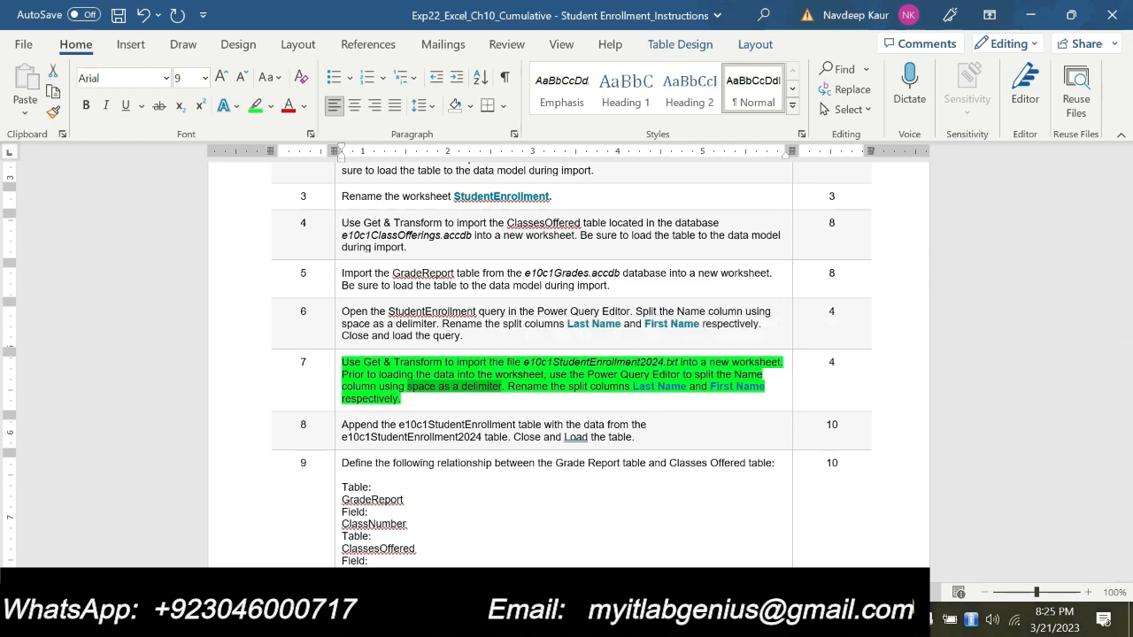
{"action": "left_click", "coordinate": [655, 619]}
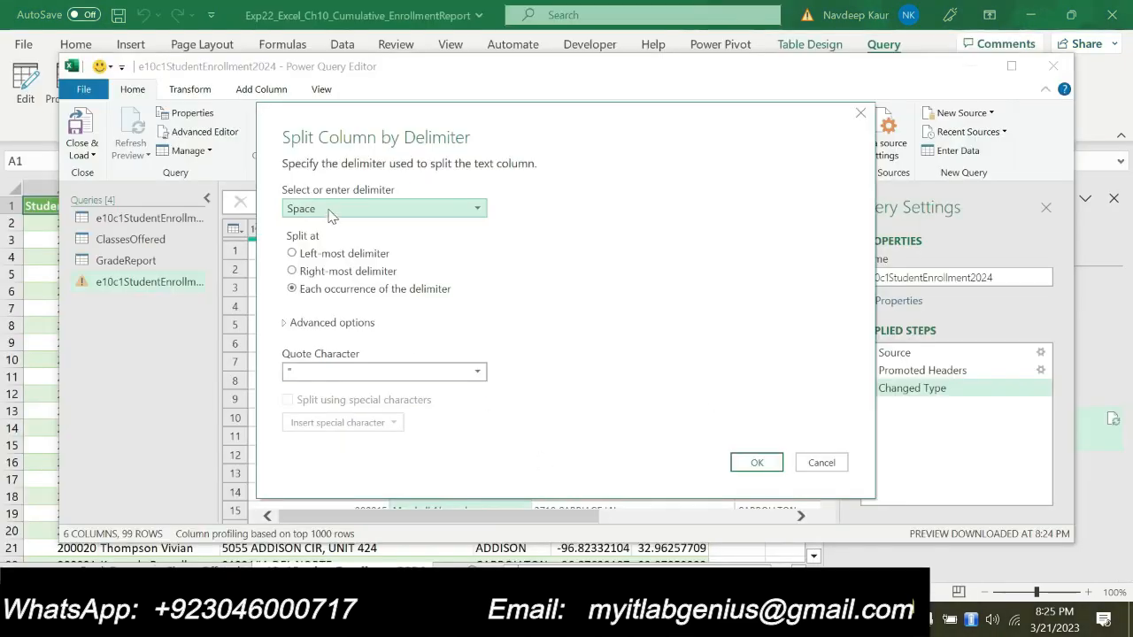
{"action": "left_click", "coordinate": [754, 462]}
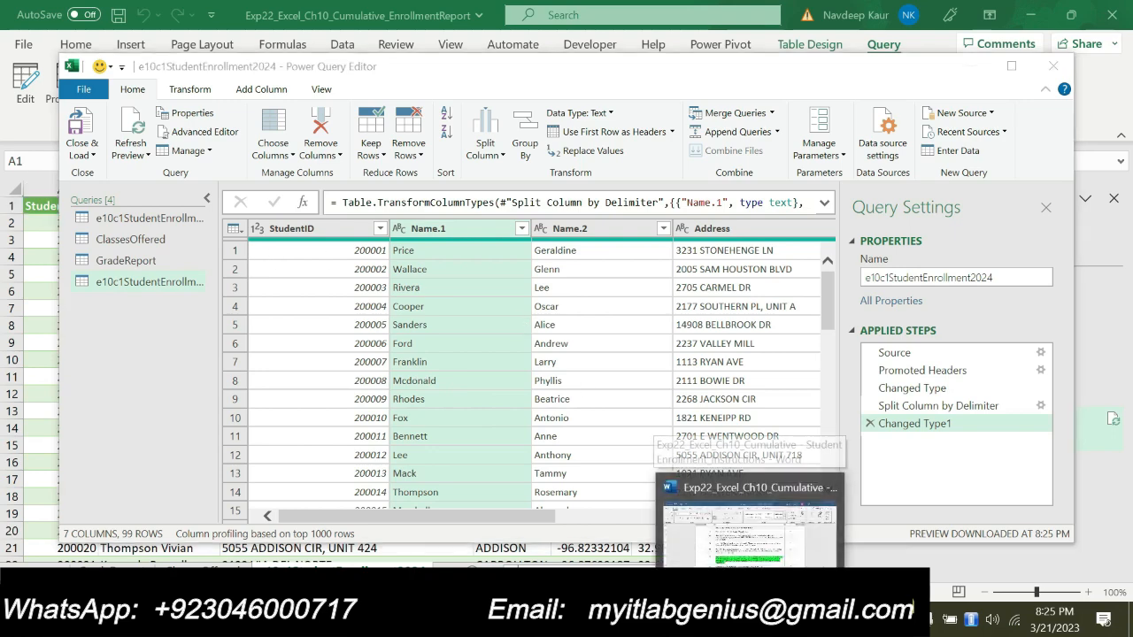
Check the split column names in step 7 in Word, then rename Name.1 as Last Name in the Power Query Editor
{"action": "left_click", "coordinate": [735, 446]}
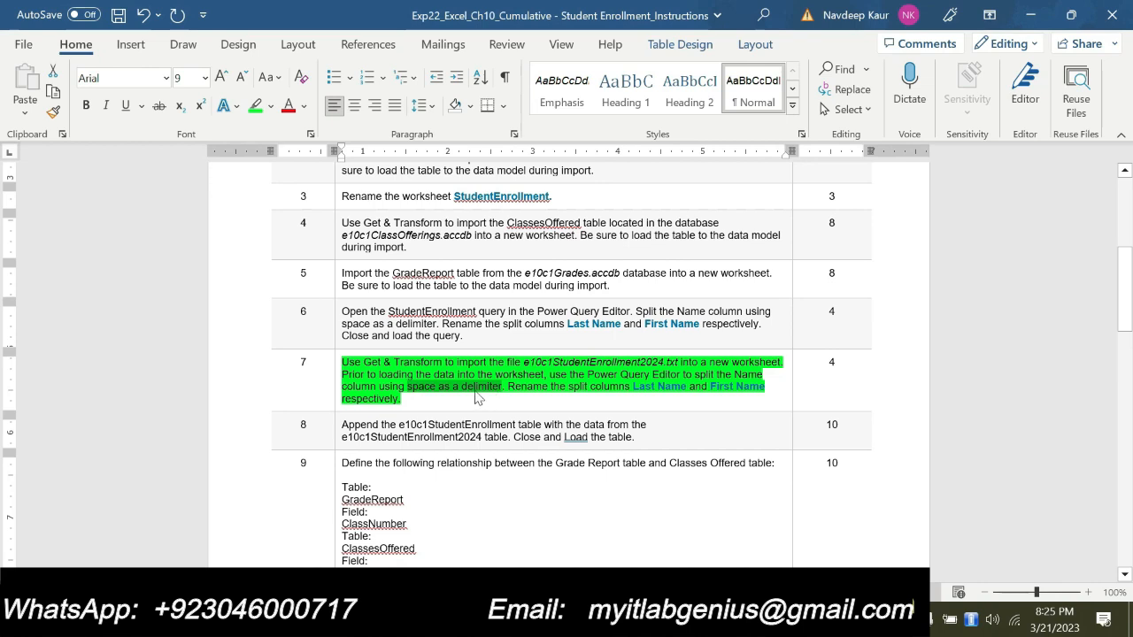
{"action": "left_click", "coordinate": [416, 395]}
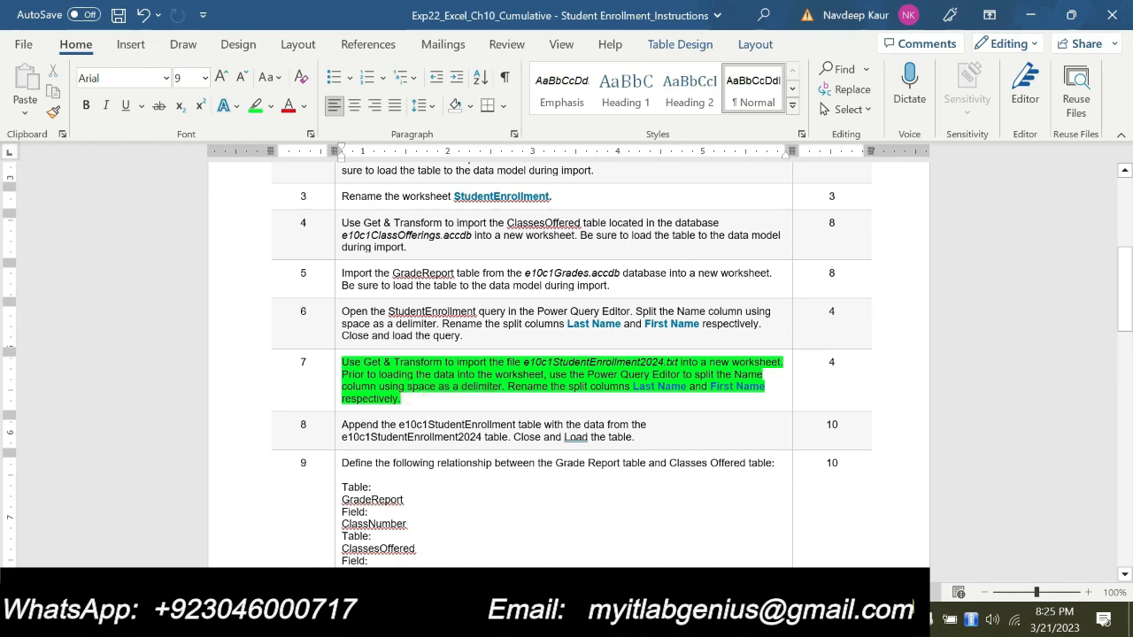
{"action": "left_click_drag", "start_coordinate": [380, 387], "coordinate": [450, 387]}
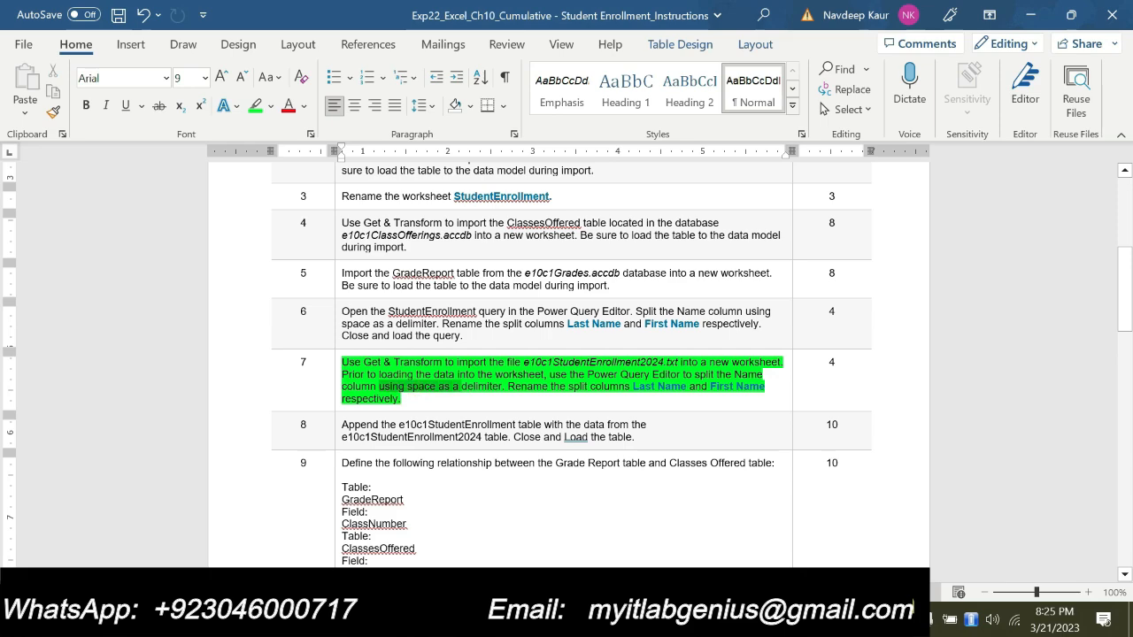
{"action": "left_click_drag", "start_coordinate": [632, 387], "coordinate": [687, 387]}
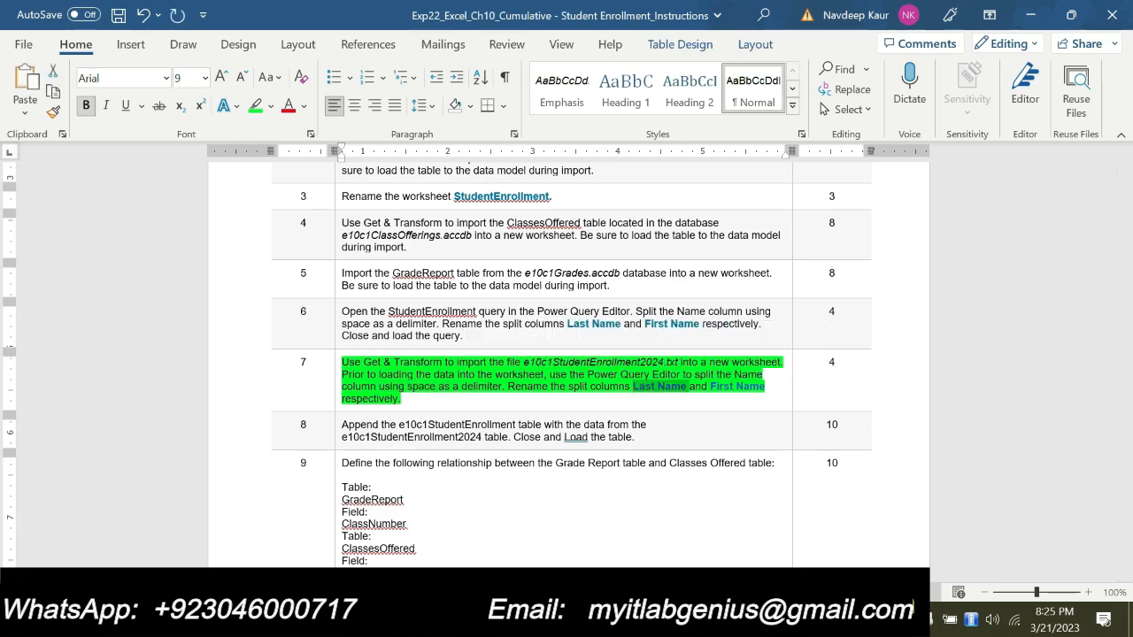
{"action": "key", "text": "alt+Tab"}
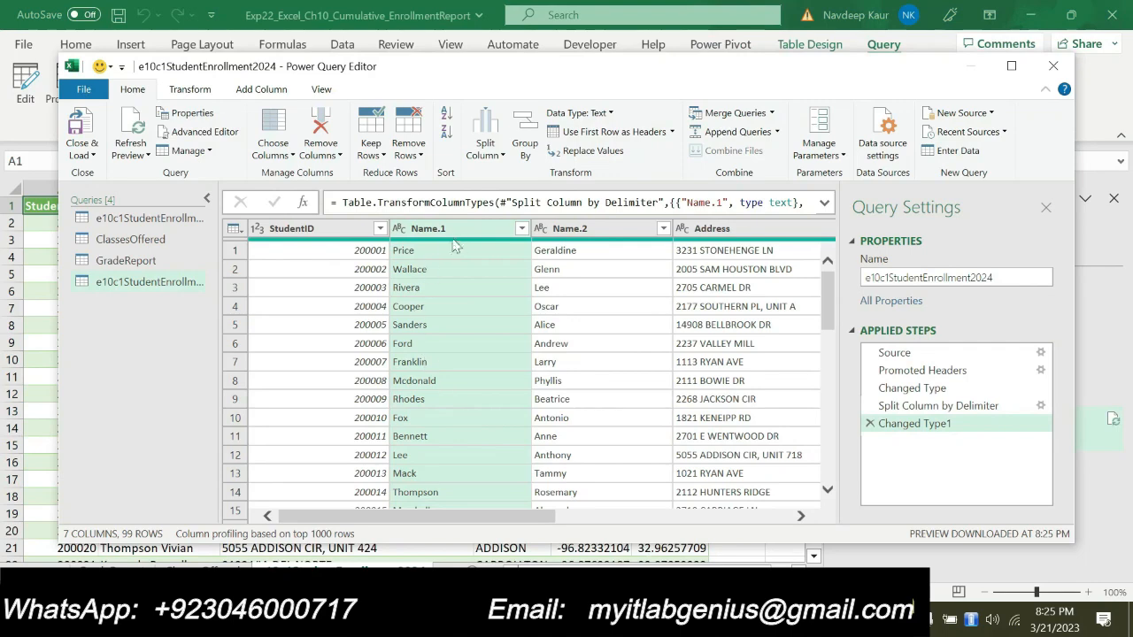
{"action": "double_click", "coordinate": [459, 232]}
{"action": "type", "text": "Last Name"}
{"action": "key", "text": "Return"}
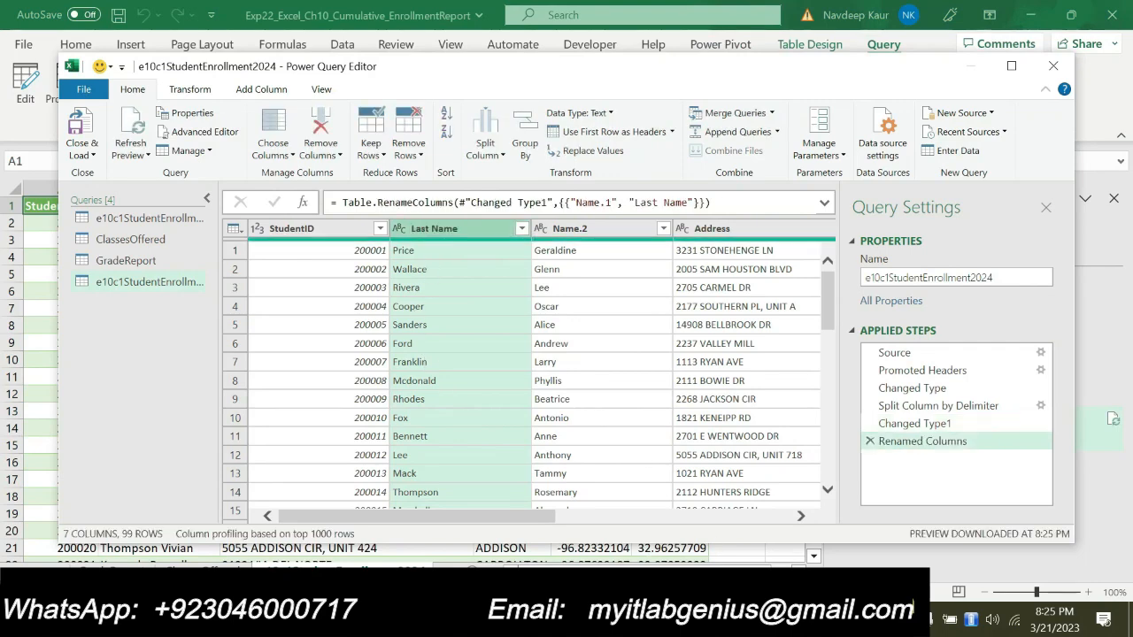
Copy First Name from step 7 in Word as the new name of the Name.2 column, and close and load the query
{"action": "key", "text": "alt+Tab"}
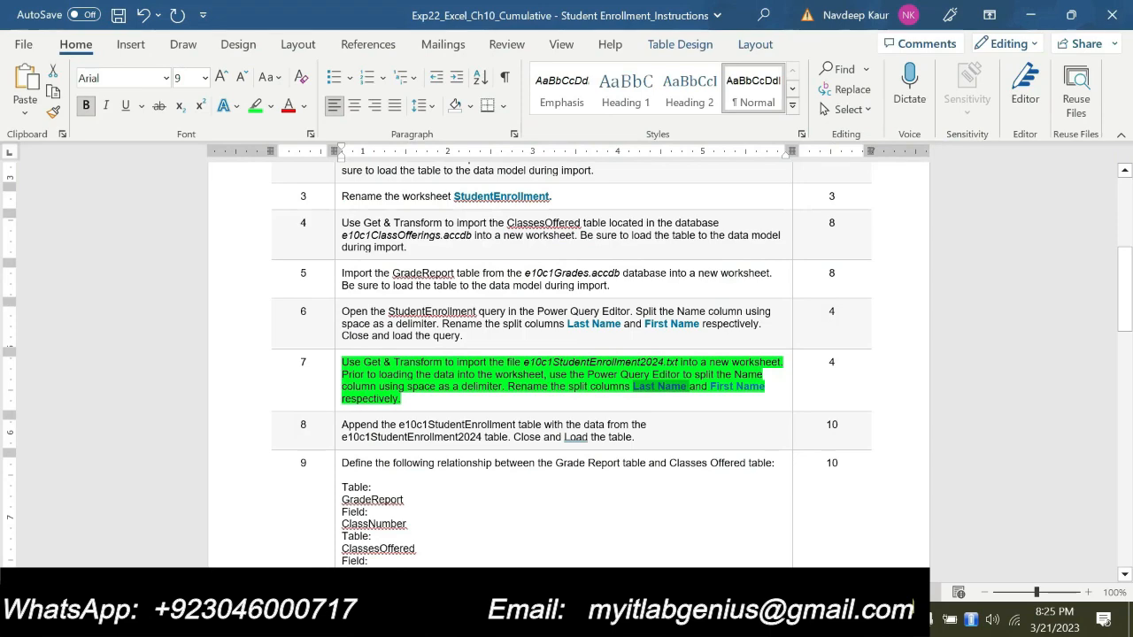
{"action": "left_click_drag", "start_coordinate": [712, 387], "coordinate": [765, 386]}
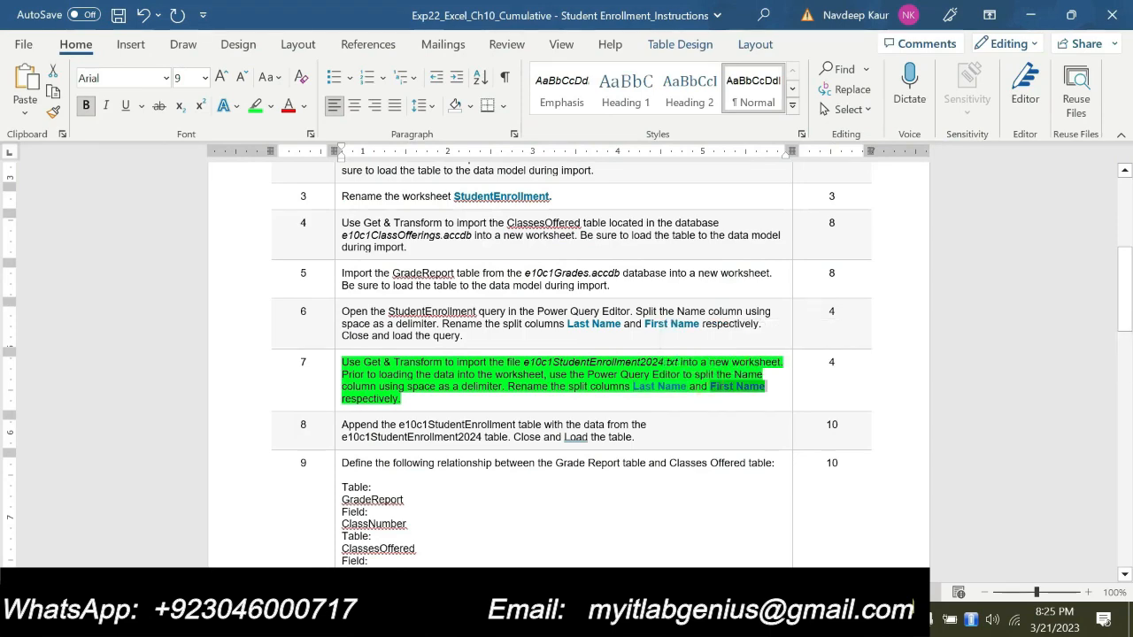
{"action": "key", "text": "alt+Tab"}
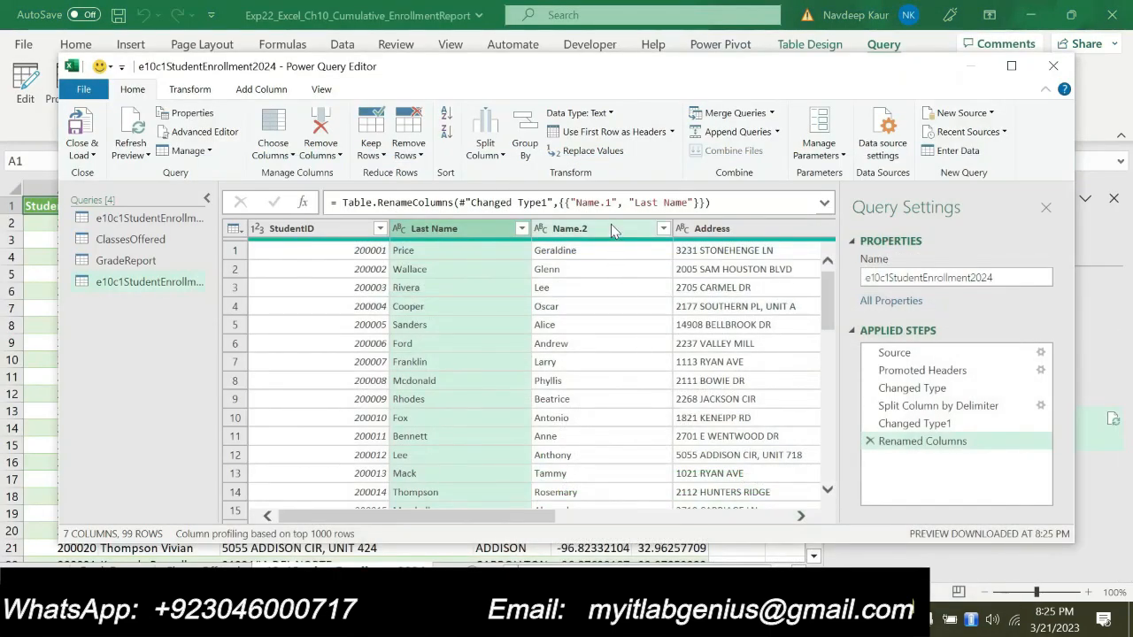
{"action": "double_click", "coordinate": [611, 229]}
{"action": "key", "text": "ctrl+v"}
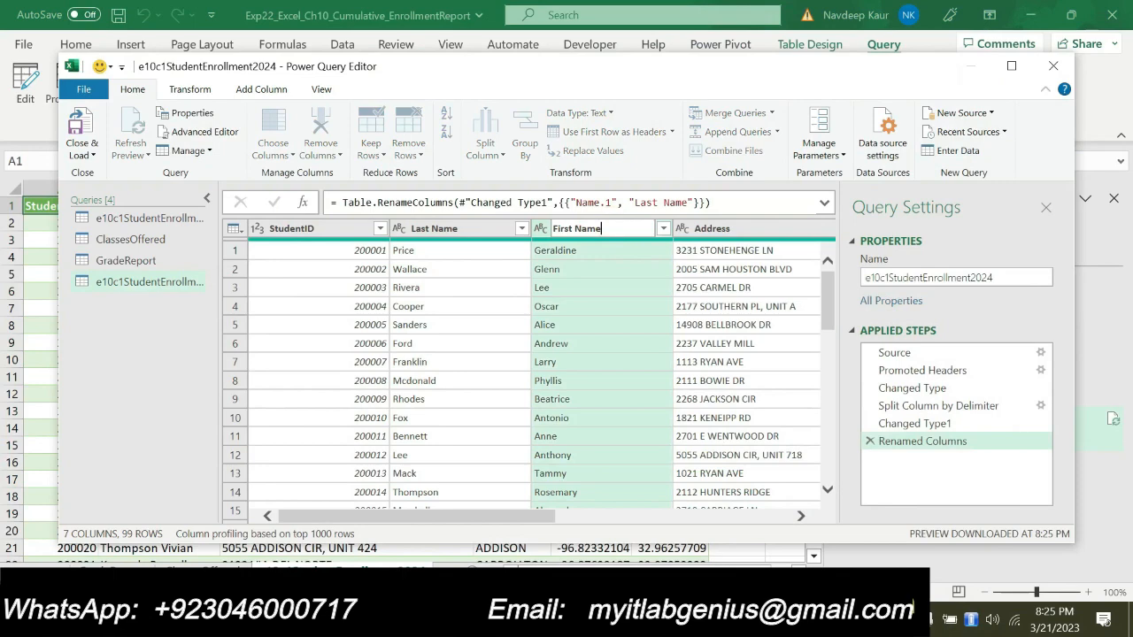
{"action": "key", "text": "Return"}
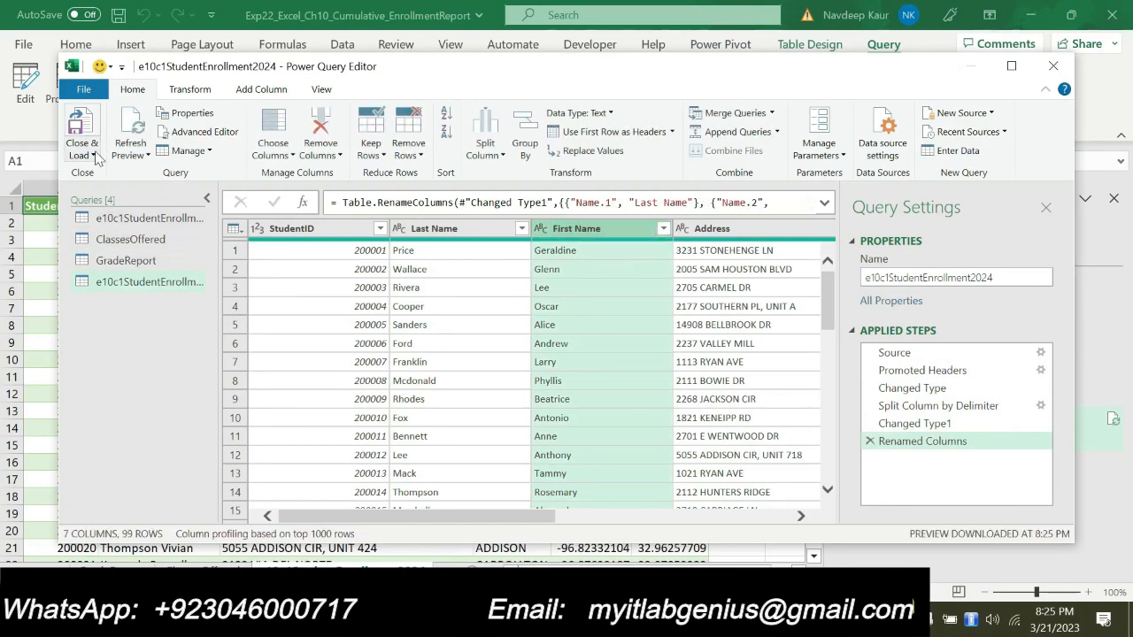
{"action": "left_click", "coordinate": [96, 155]}
{"action": "left_click", "coordinate": [108, 175]}
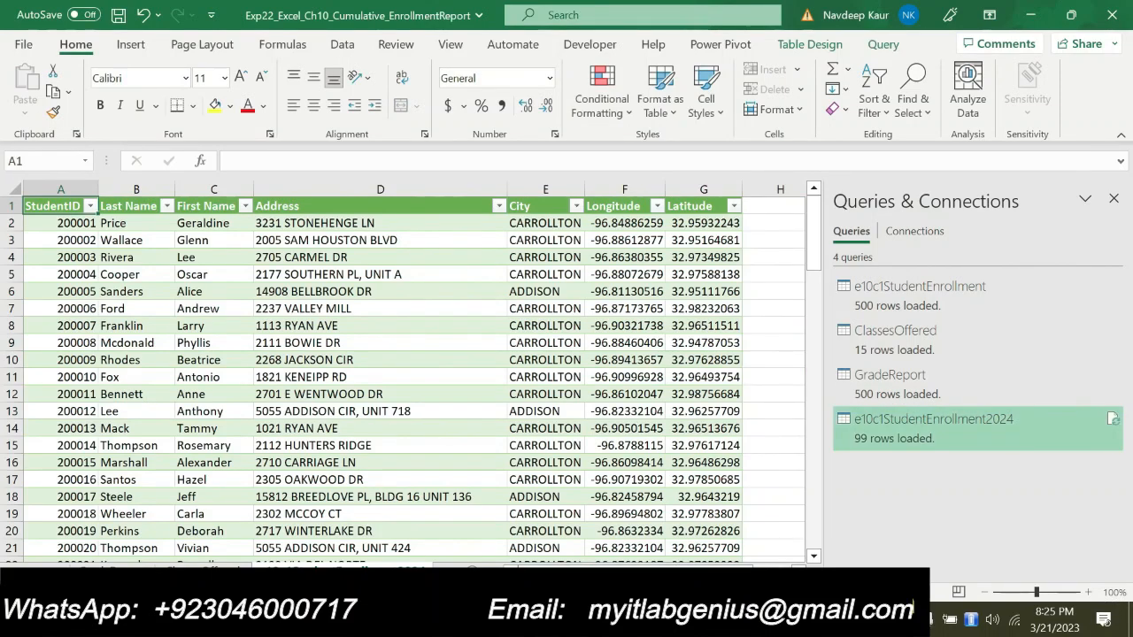
In the Word instructions, remove the green highlight from step 7 and highlight step 8, the append instruction, in green
{"action": "key", "text": "alt+Tab"}
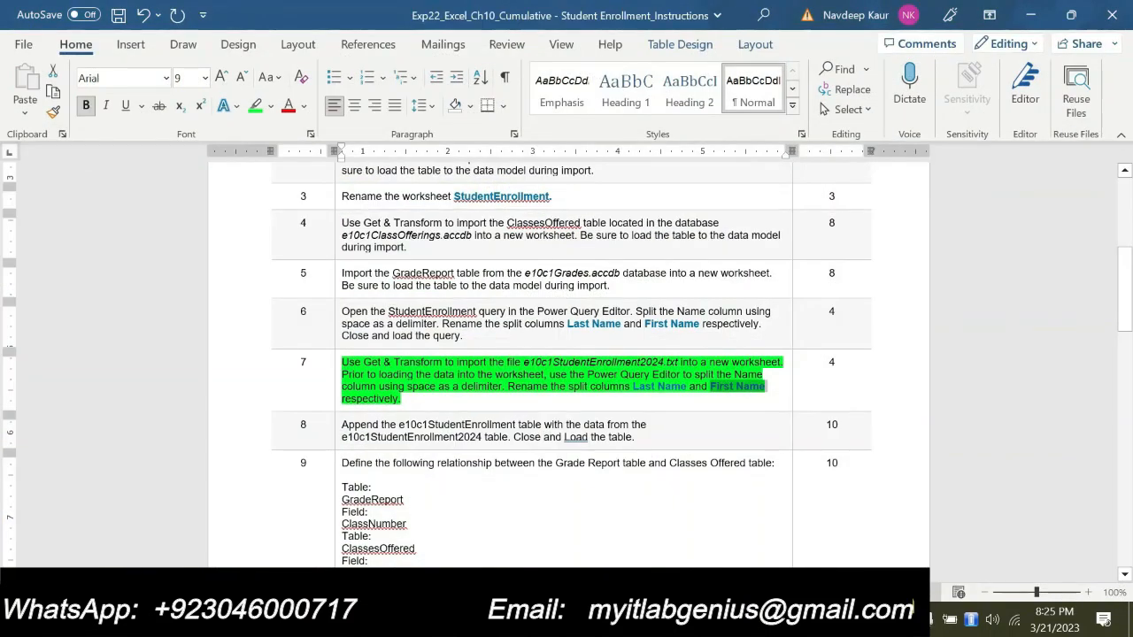
{"action": "left_click", "coordinate": [437, 401]}
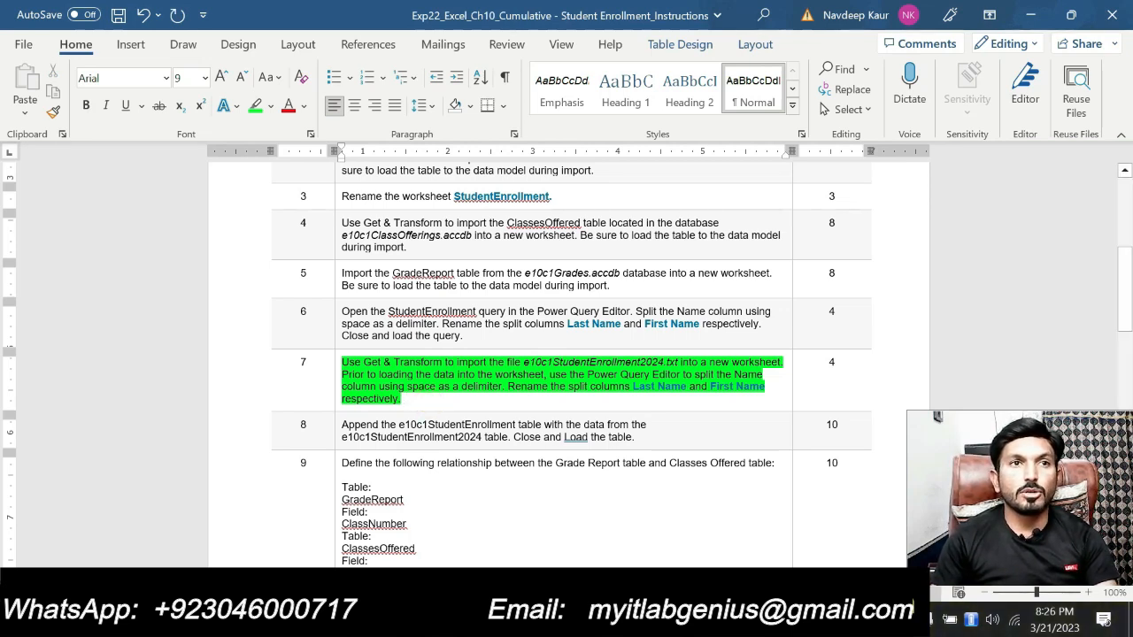
{"action": "left_click_drag", "start_coordinate": [430, 402], "coordinate": [343, 363]}
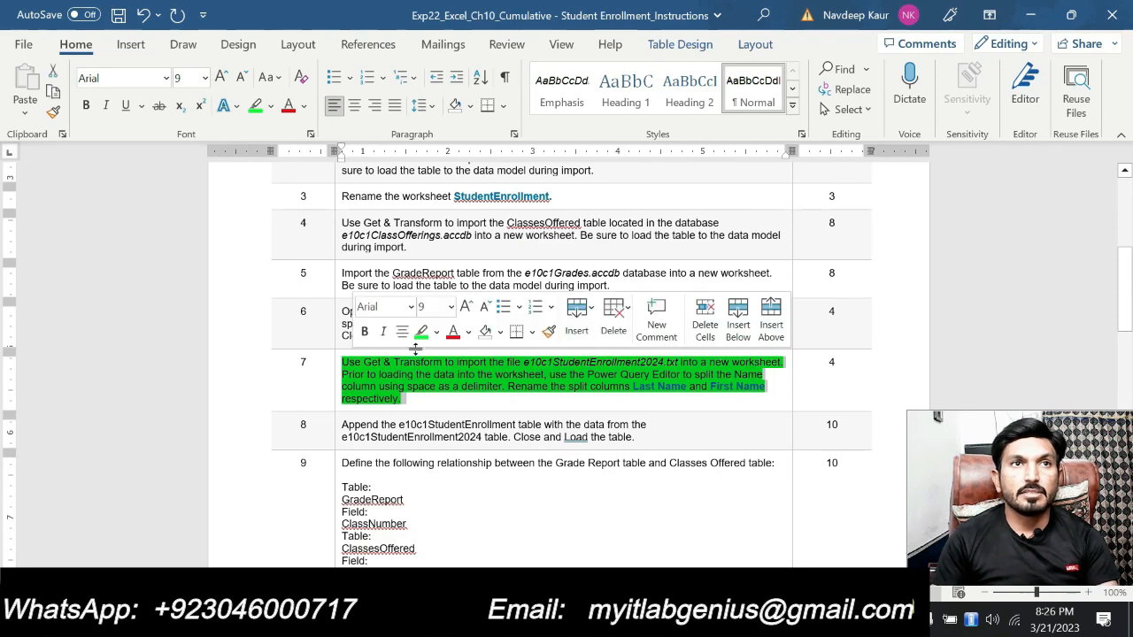
{"action": "left_click", "coordinate": [422, 338]}
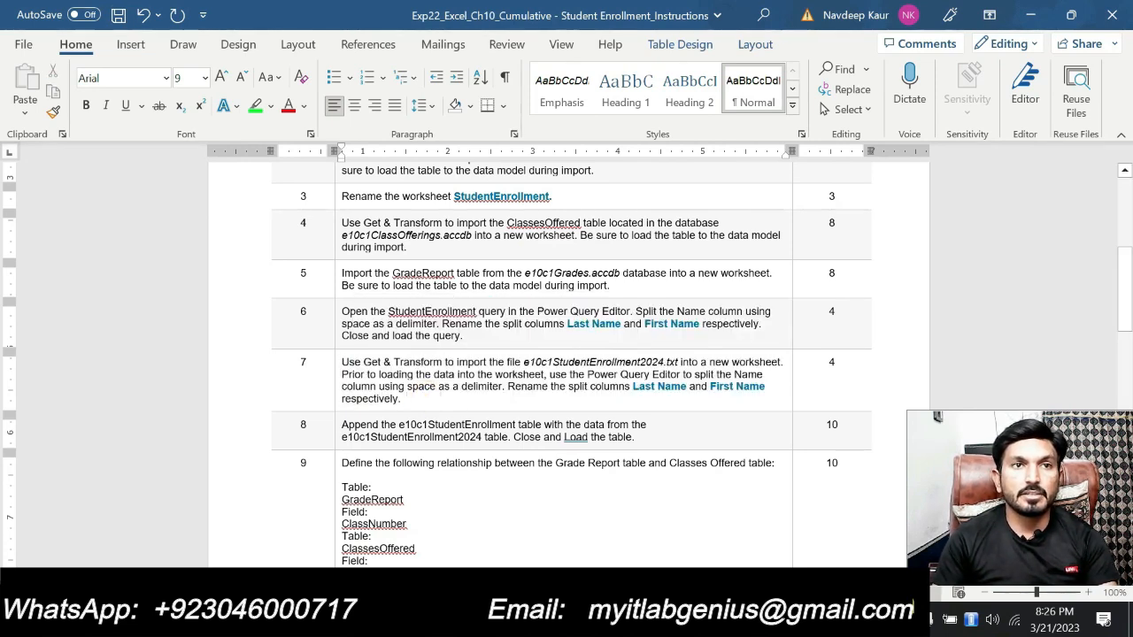
{"action": "left_click_drag", "start_coordinate": [341, 425], "coordinate": [637, 438]}
{"action": "left_click", "coordinate": [421, 396]}
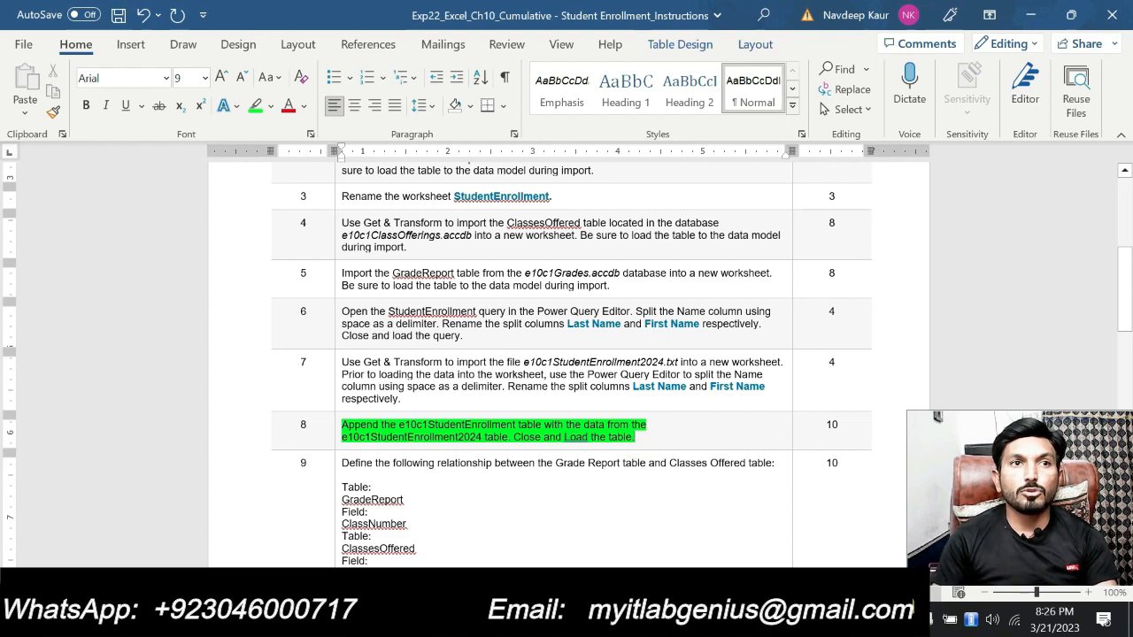
Check the table names in step 8, switch to Excel and open the e10c1StudentEnrollment query in the Power Query Editor
{"action": "left_click_drag", "start_coordinate": [450, 425], "coordinate": [501, 424]}
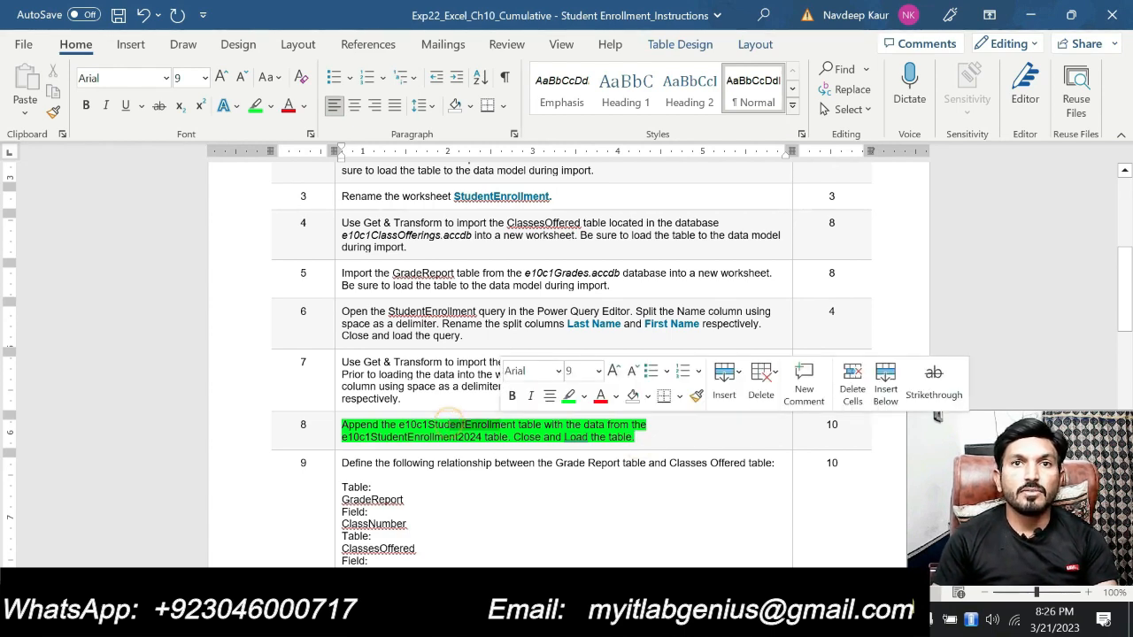
{"action": "left_click_drag", "start_coordinate": [413, 439], "coordinate": [435, 439]}
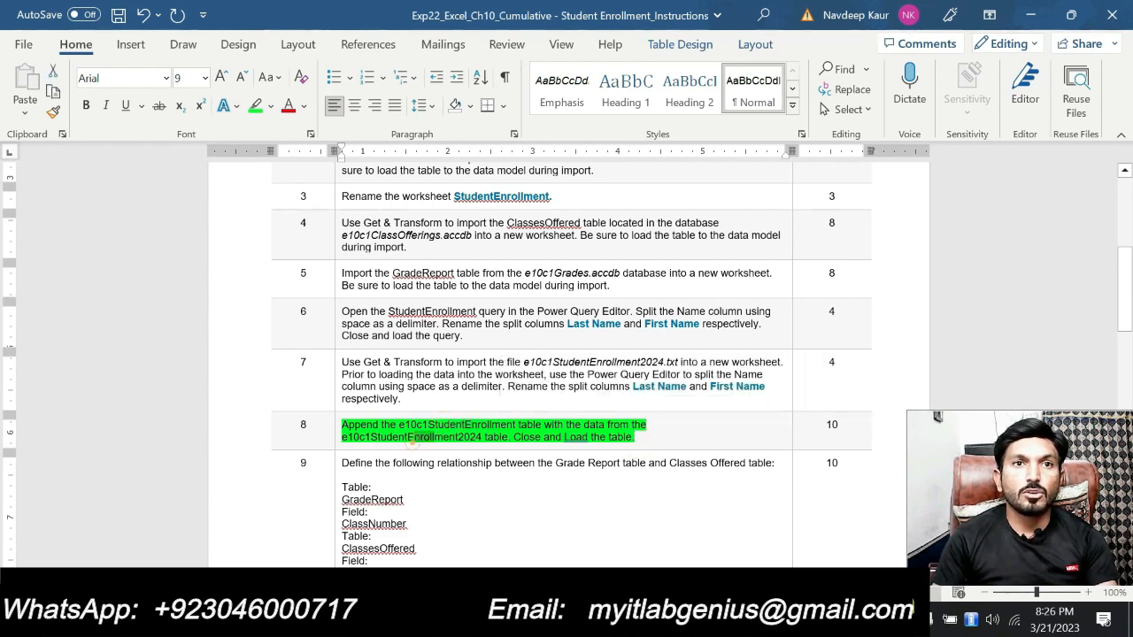
{"action": "left_click", "coordinate": [647, 437]}
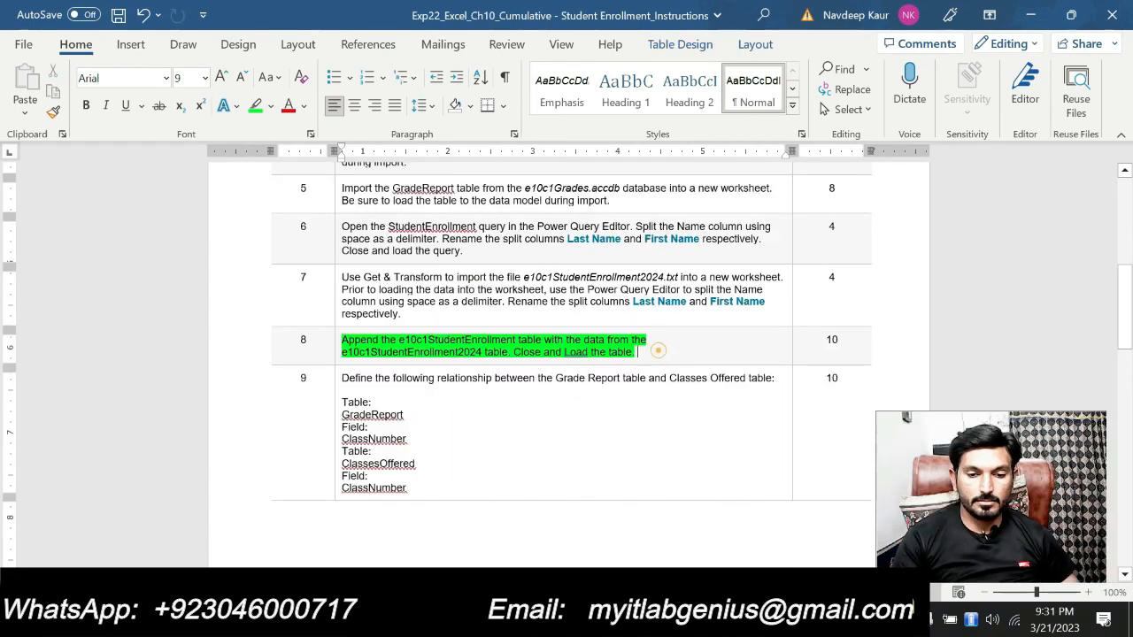
{"action": "key", "text": "alt+Tab"}
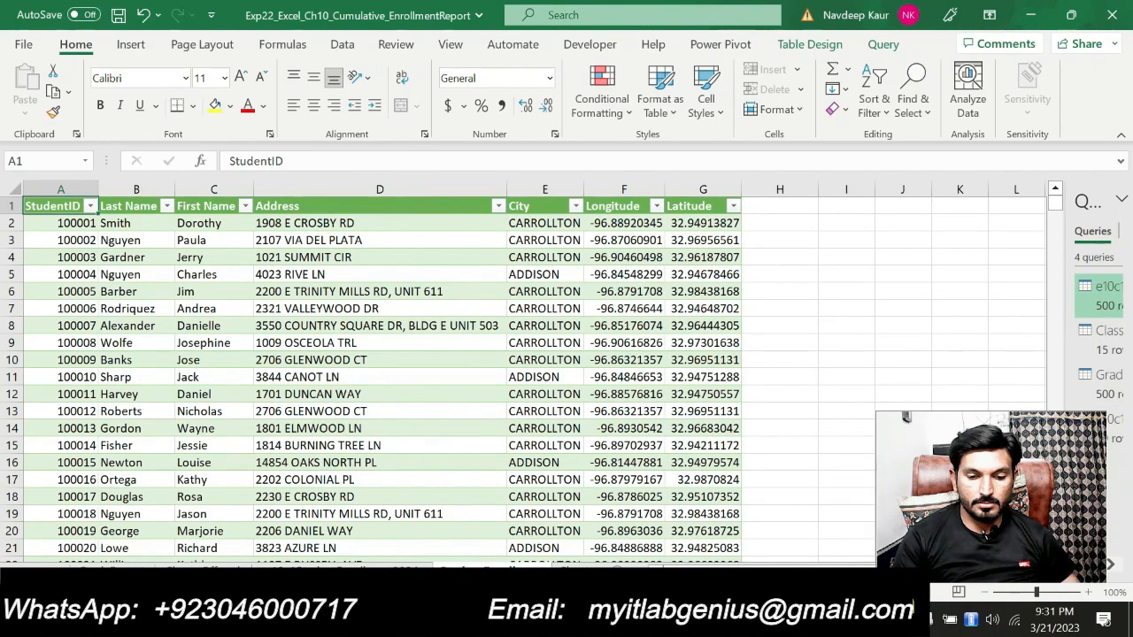
{"action": "key", "text": "alt+Tab"}
{"action": "key", "text": "alt+Tab"}
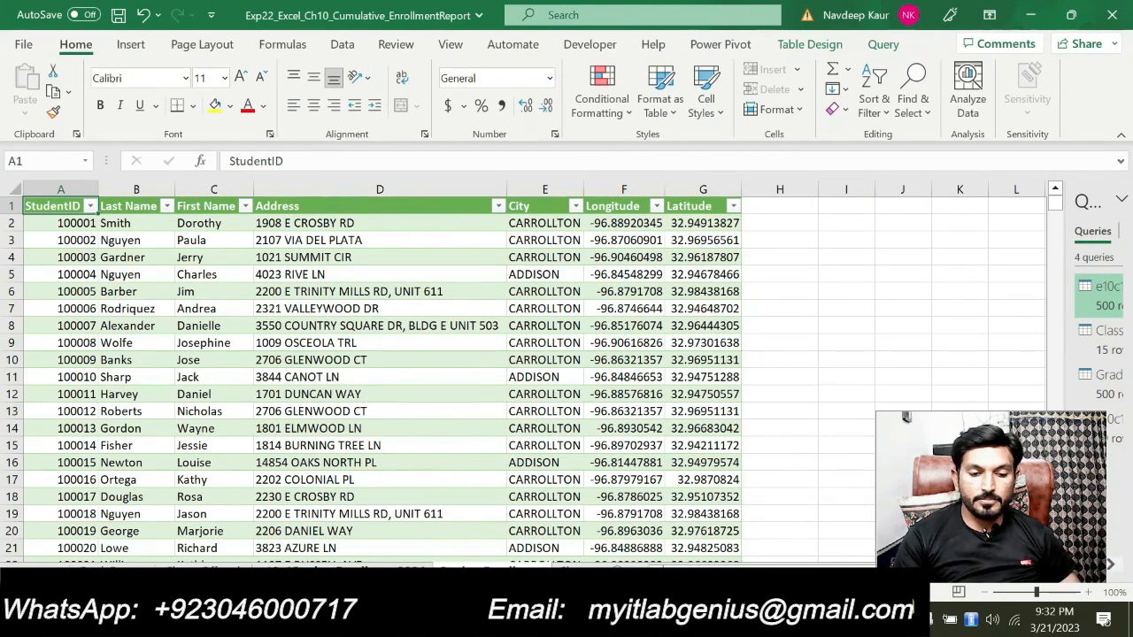
{"action": "key", "text": "alt+Tab"}
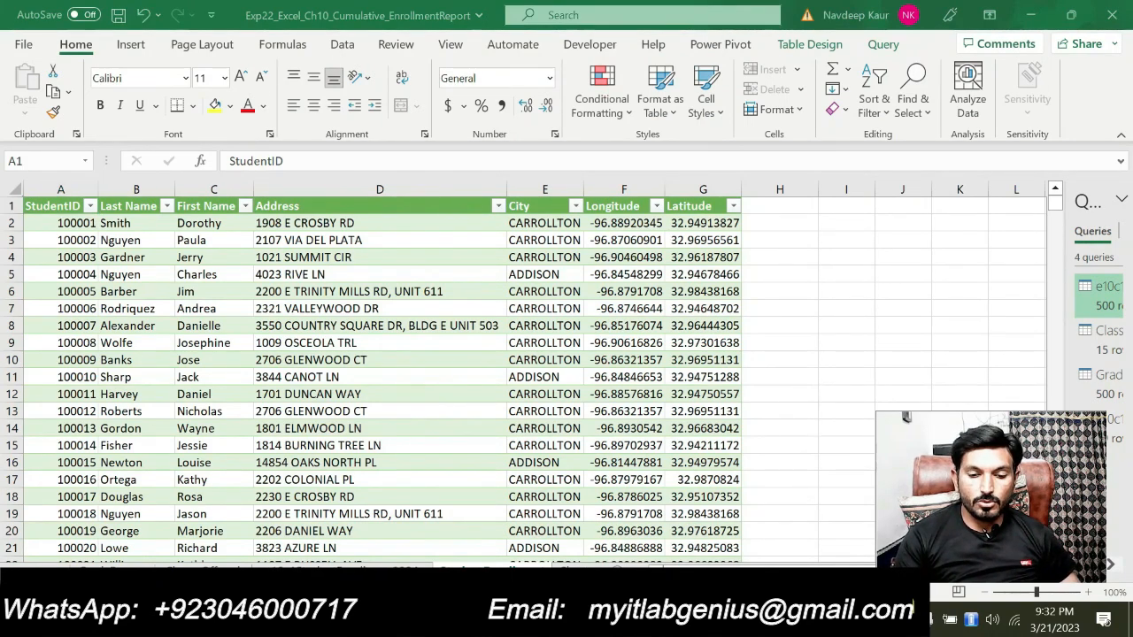
{"action": "key", "text": "alt+Tab"}
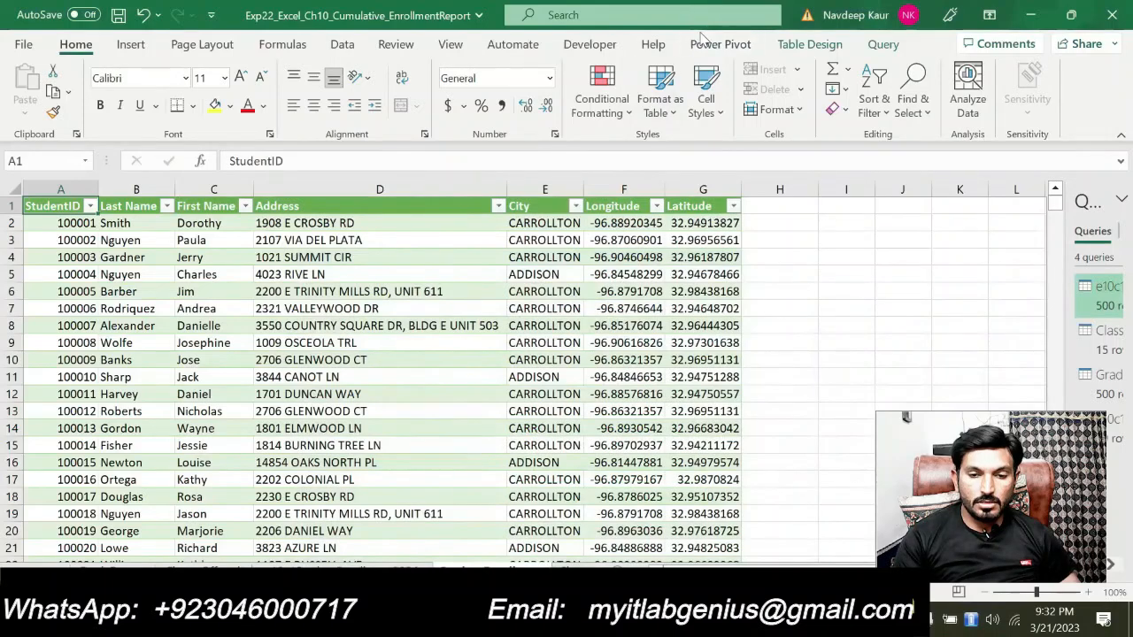
{"action": "left_click", "coordinate": [874, 47]}
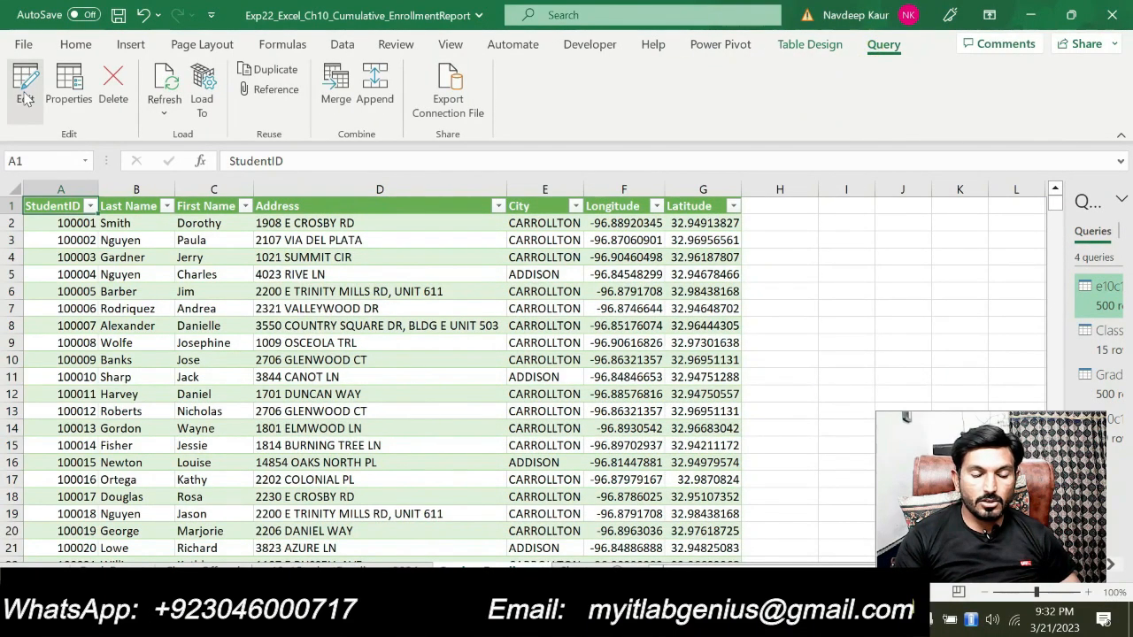
{"action": "left_click", "coordinate": [26, 98]}
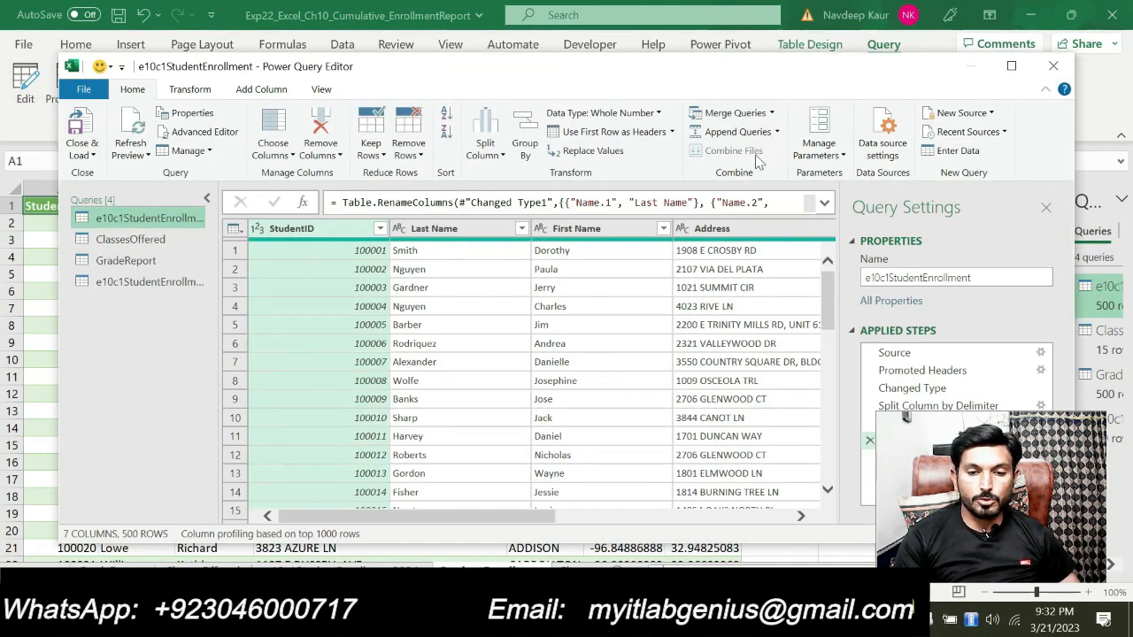
Append the e10c1StudentEnrollment2024 table to the e10c1StudentEnrollment query as a two-table append, then close and load it
{"action": "left_click", "coordinate": [776, 132]}
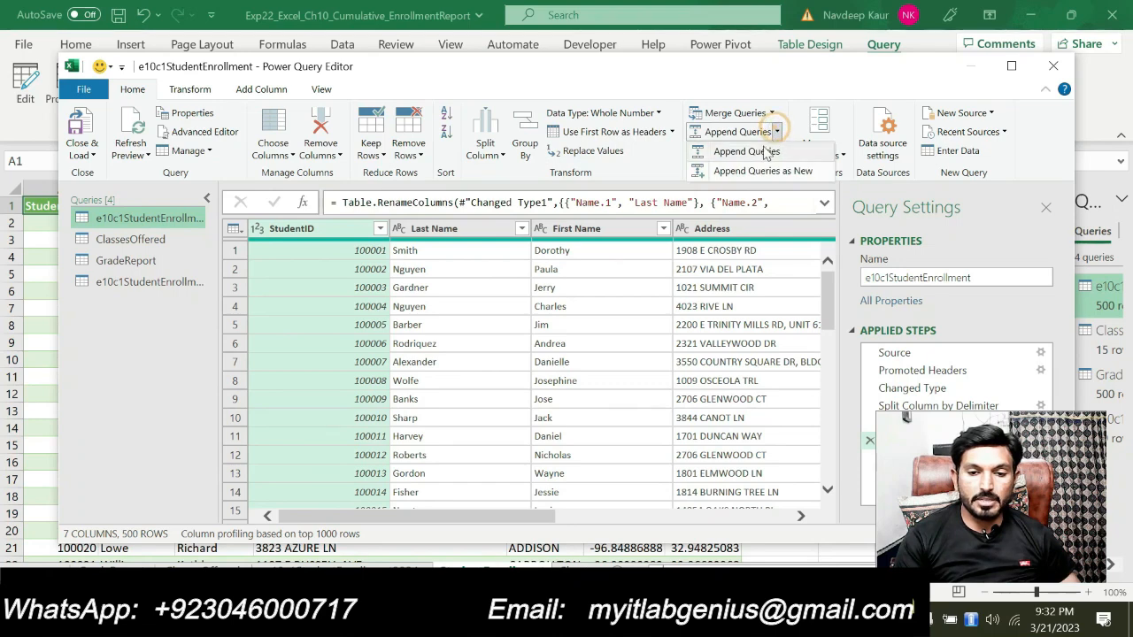
{"action": "left_click", "coordinate": [765, 148]}
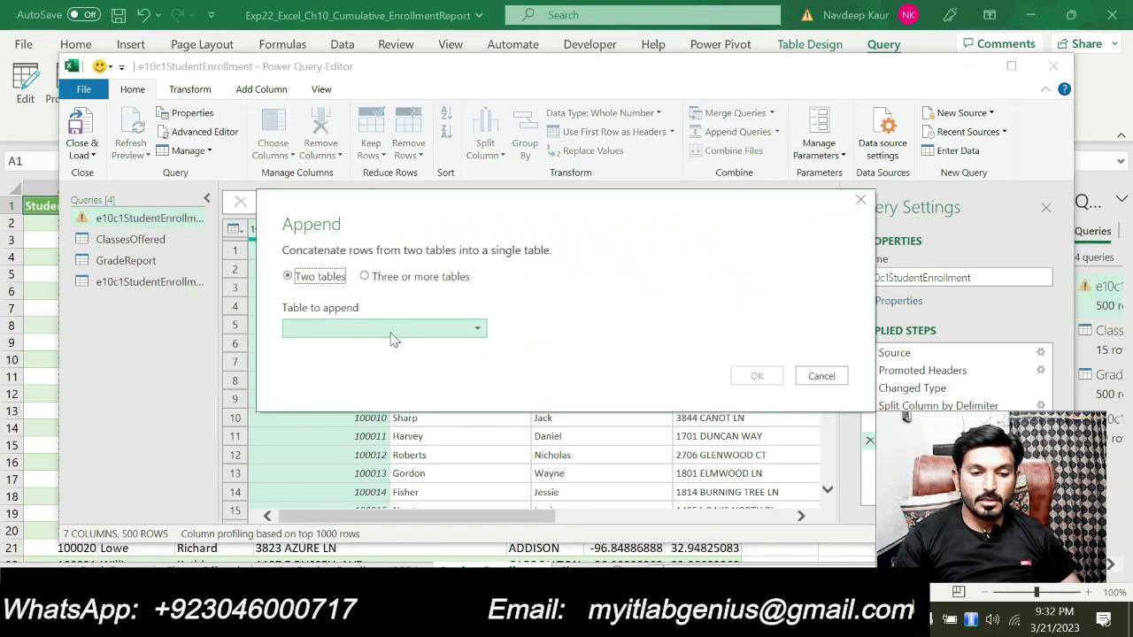
{"action": "left_click", "coordinate": [392, 336]}
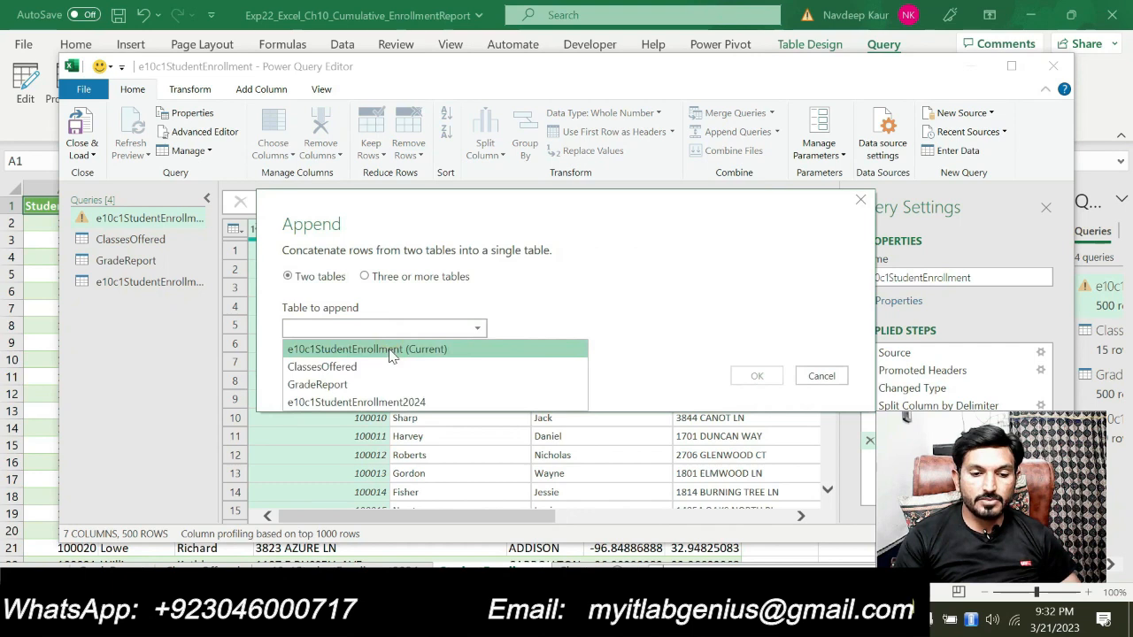
{"action": "left_click", "coordinate": [397, 402]}
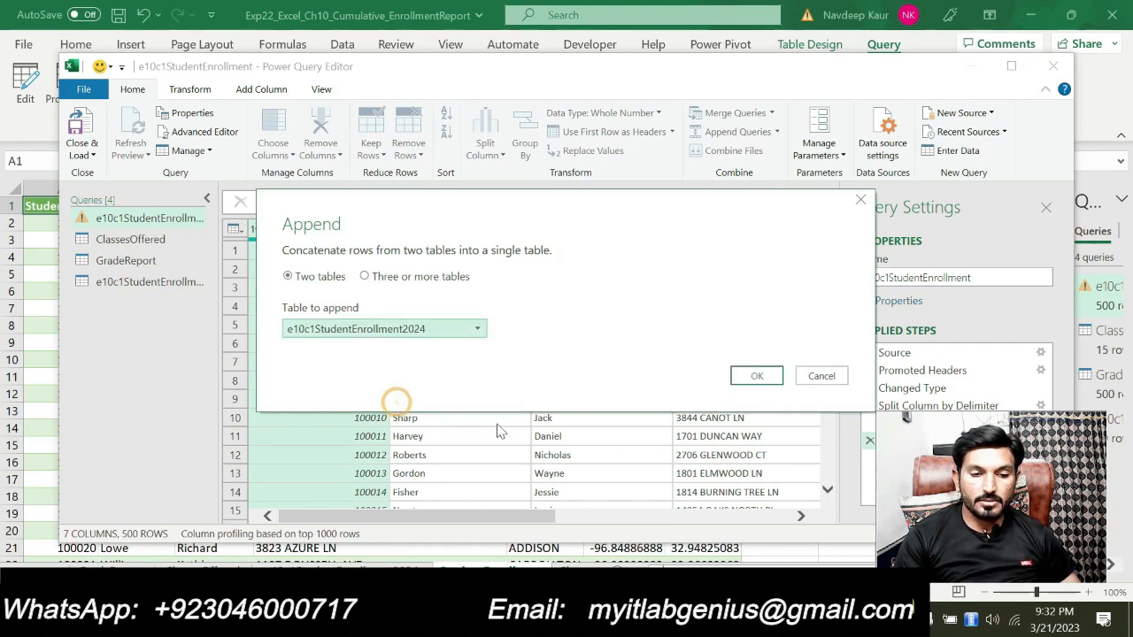
{"action": "left_click", "coordinate": [752, 377]}
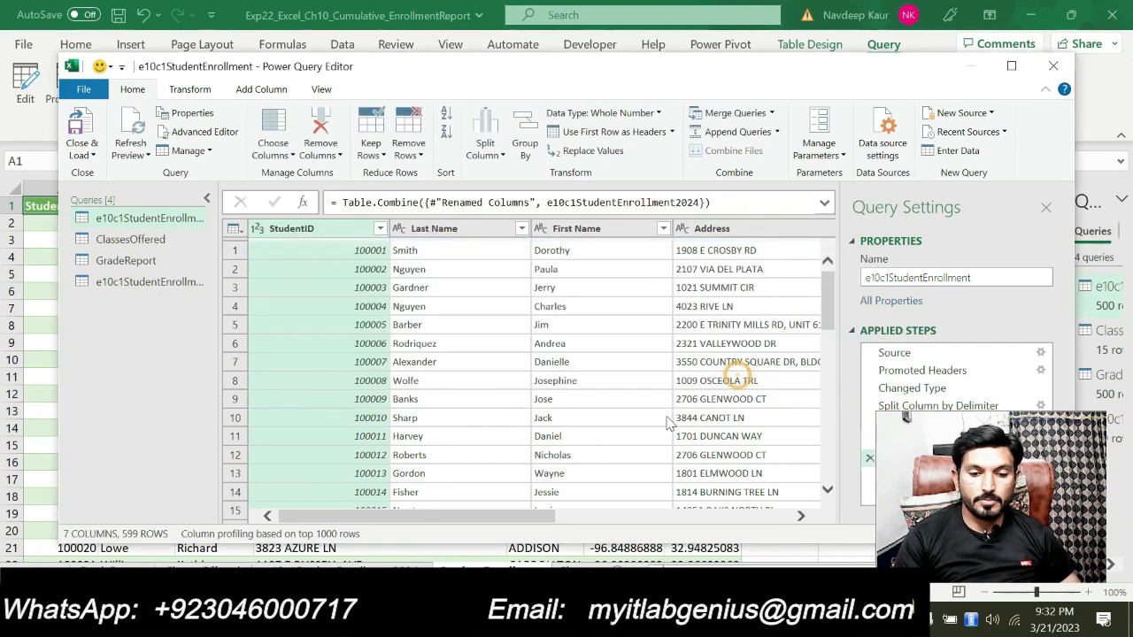
{"action": "left_click", "coordinate": [85, 151]}
{"action": "left_click", "coordinate": [101, 173]}
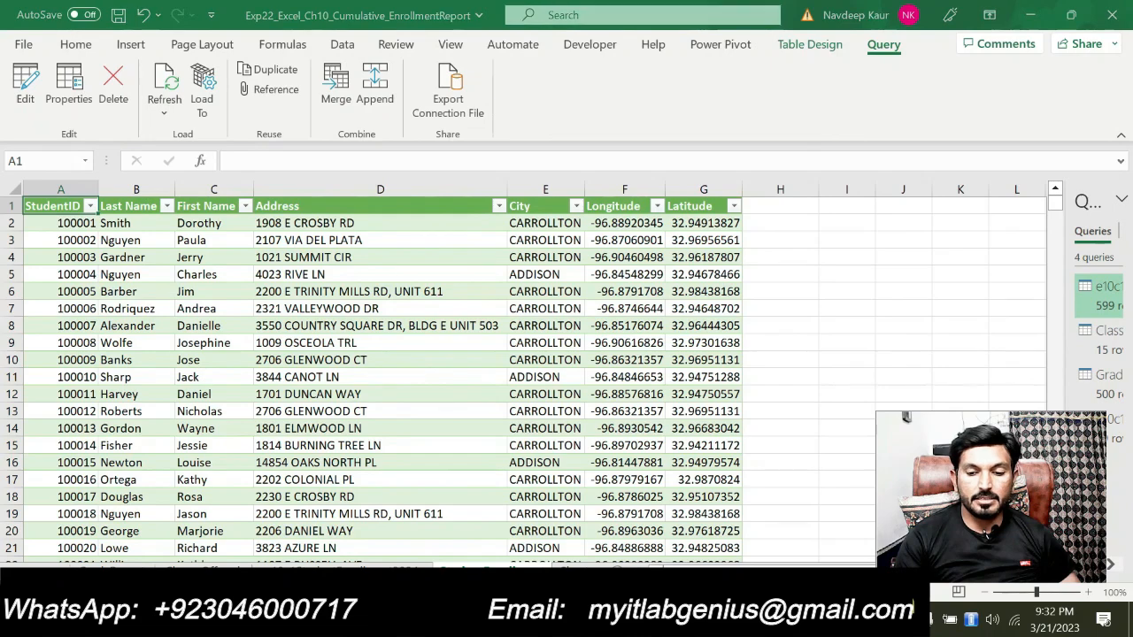
Switch to the Word instructions, remove the green highlight from step 8 and highlight step 9's opening sentence on the relationship in green
{"action": "key", "text": "alt+Tab"}
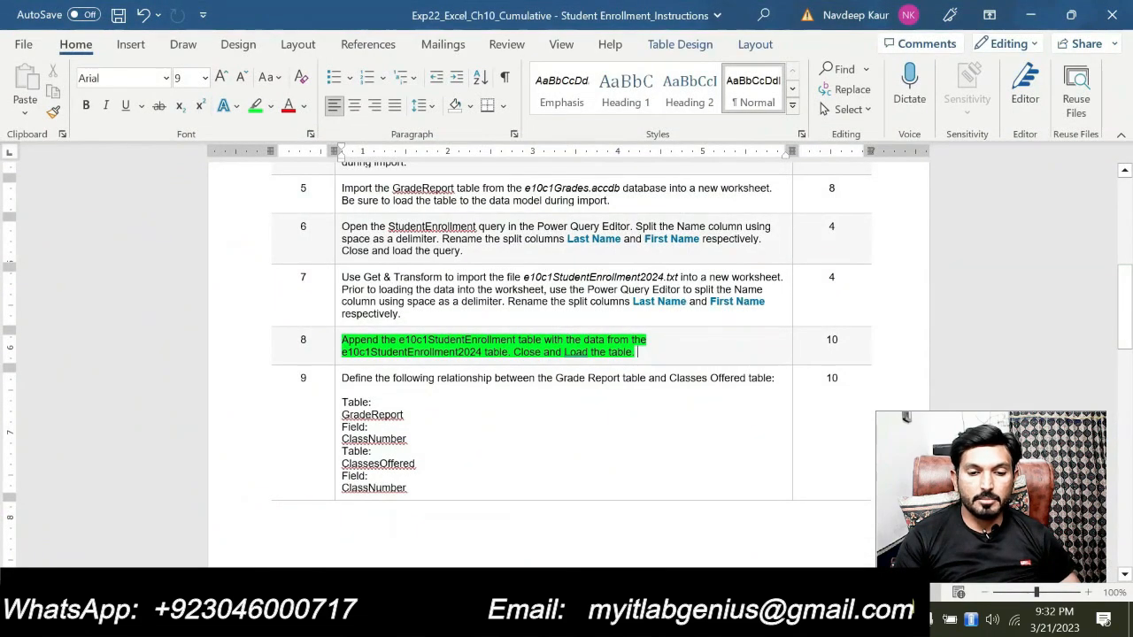
{"action": "left_click_drag", "start_coordinate": [651, 353], "coordinate": [343, 341]}
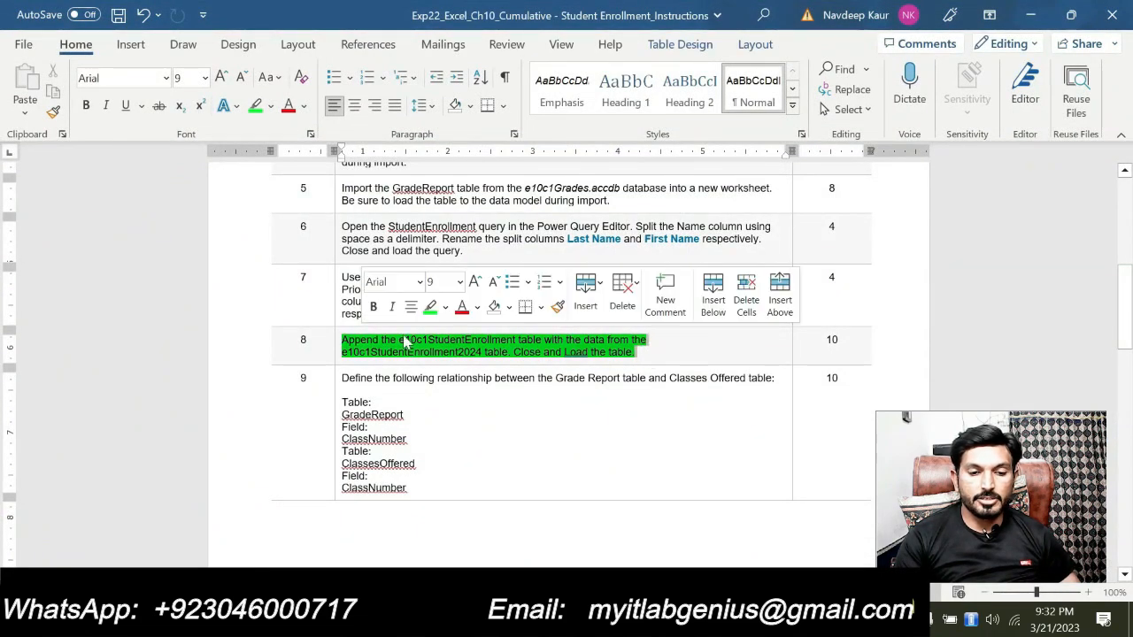
{"action": "left_click", "coordinate": [431, 308]}
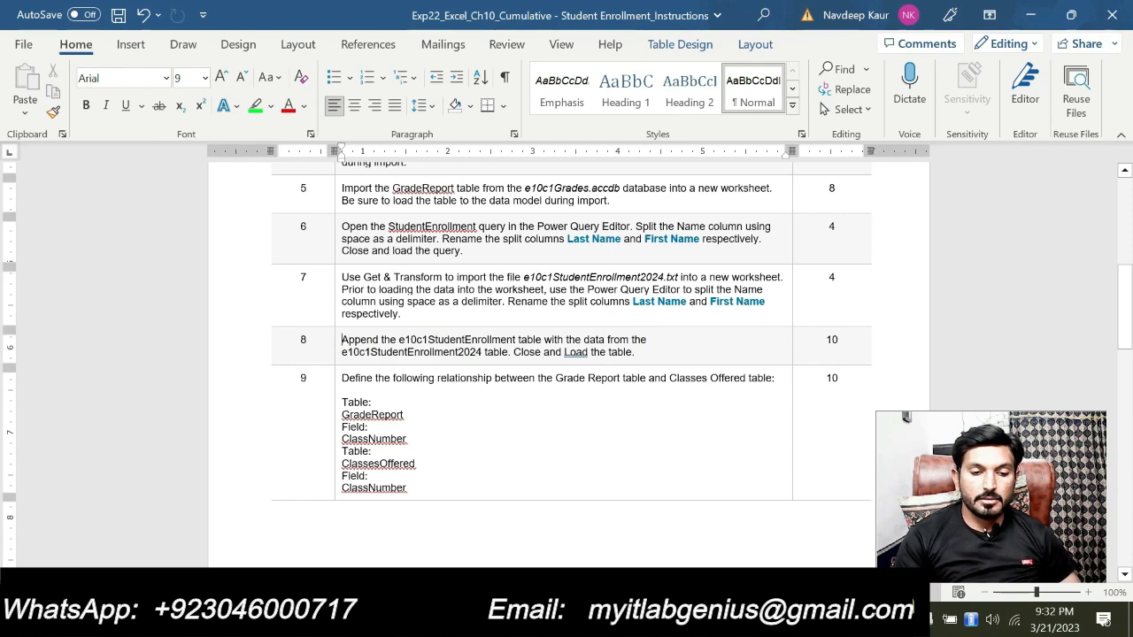
{"action": "left_click_drag", "start_coordinate": [343, 375], "coordinate": [774, 378]}
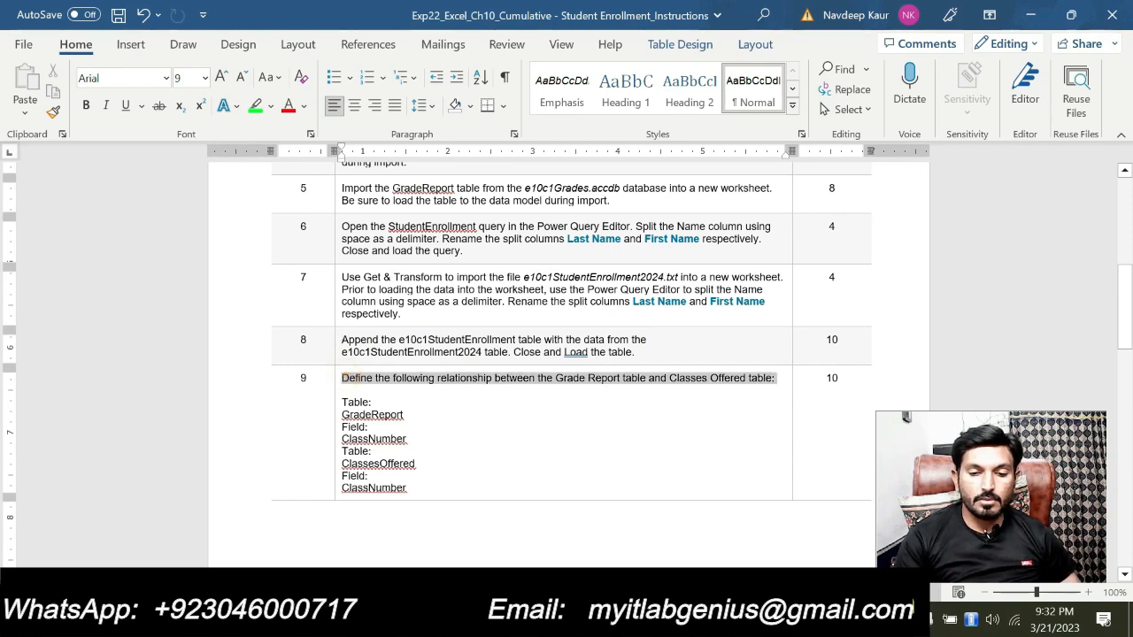
{"action": "left_click", "coordinate": [765, 348]}
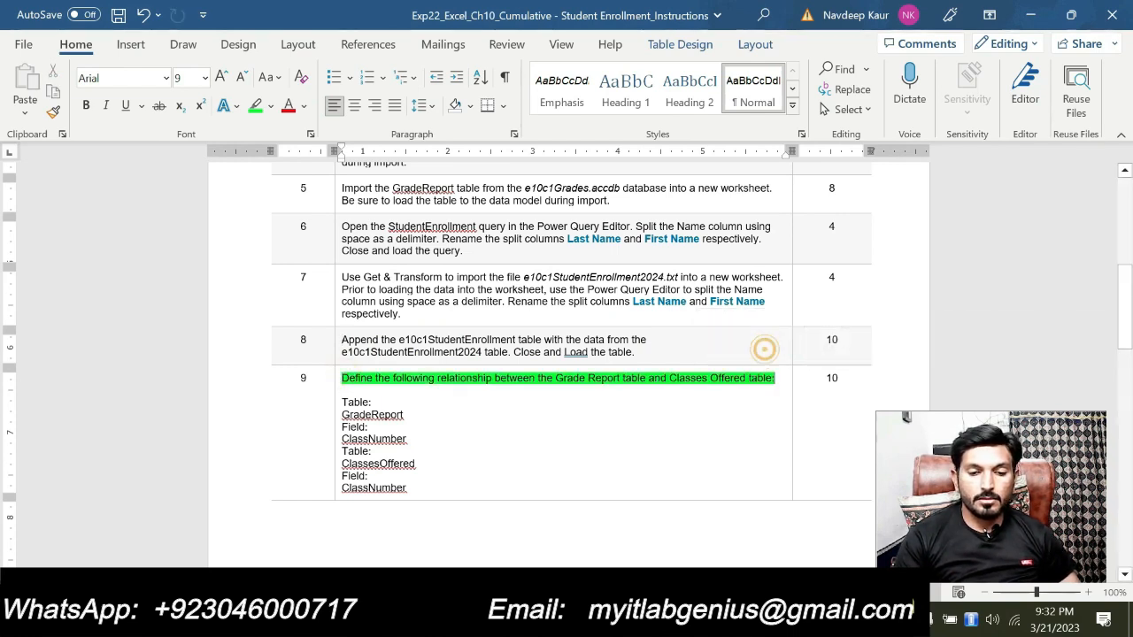
{"action": "left_click", "coordinate": [525, 402]}
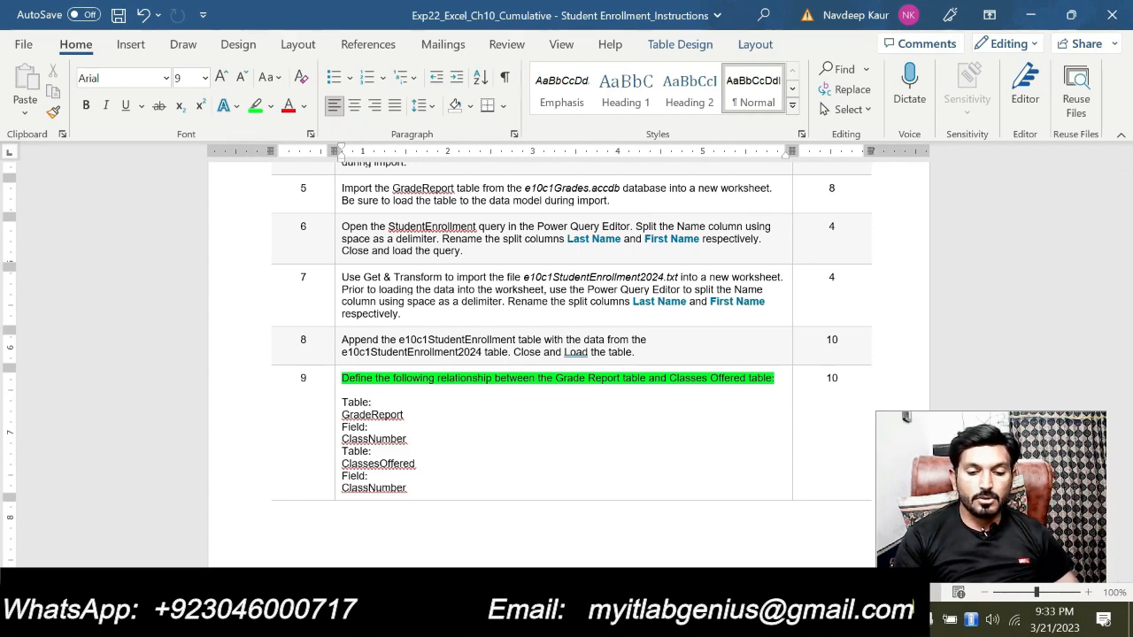
Switch to Excel, start a new data model relationship, check step 9 in Word for the table name and choose GradeReport as the table
{"action": "key", "text": "alt+Tab"}
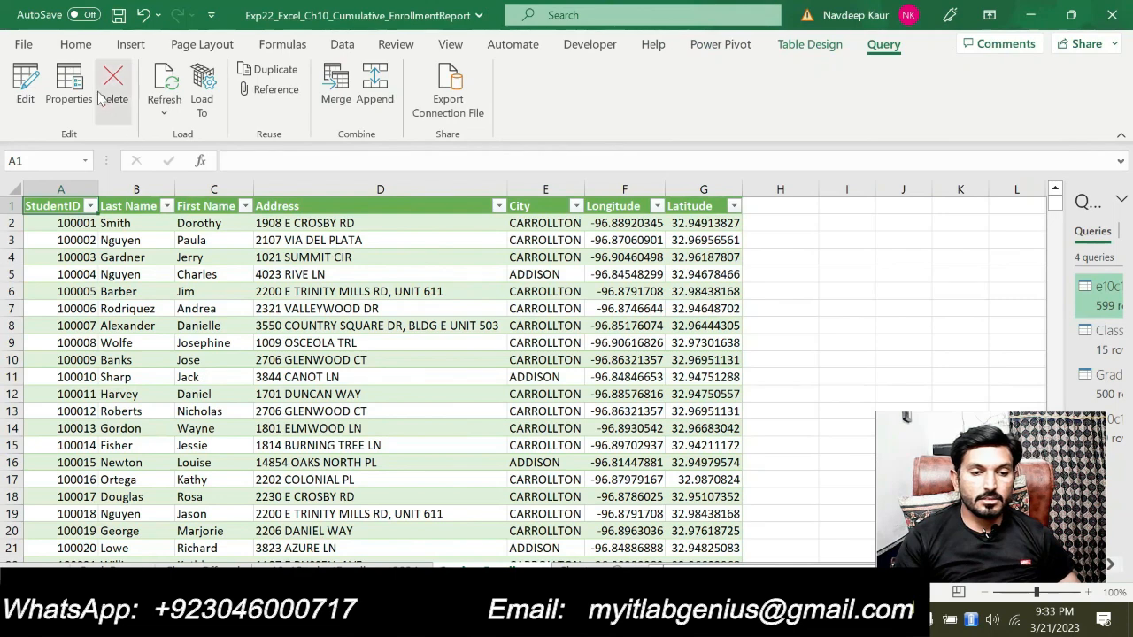
{"action": "left_click", "coordinate": [340, 52]}
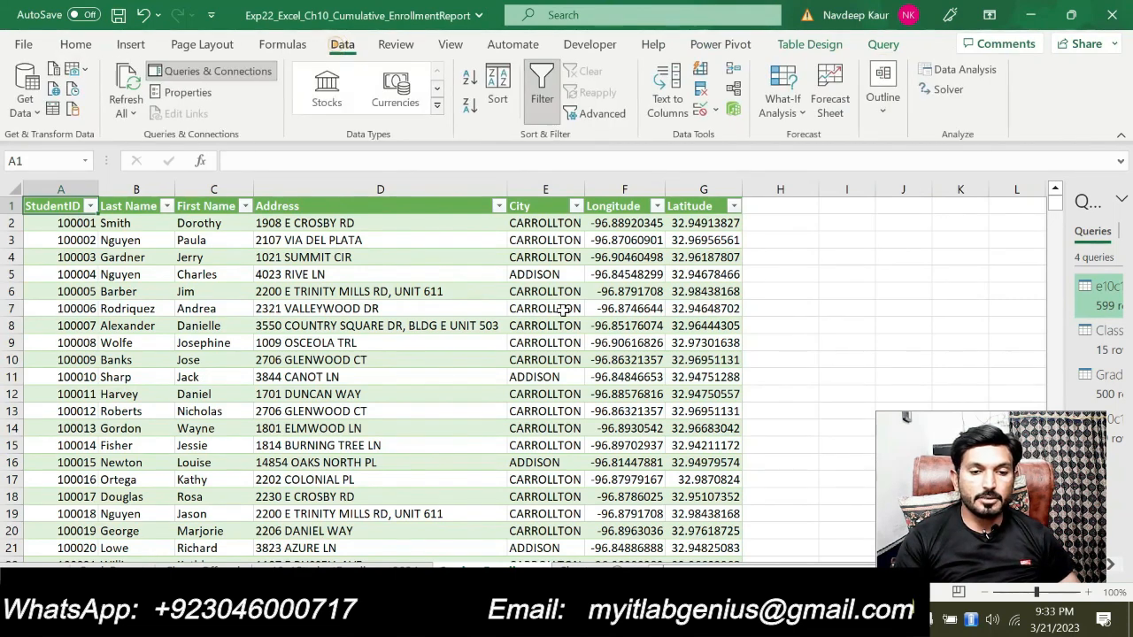
{"action": "left_click", "coordinate": [734, 88]}
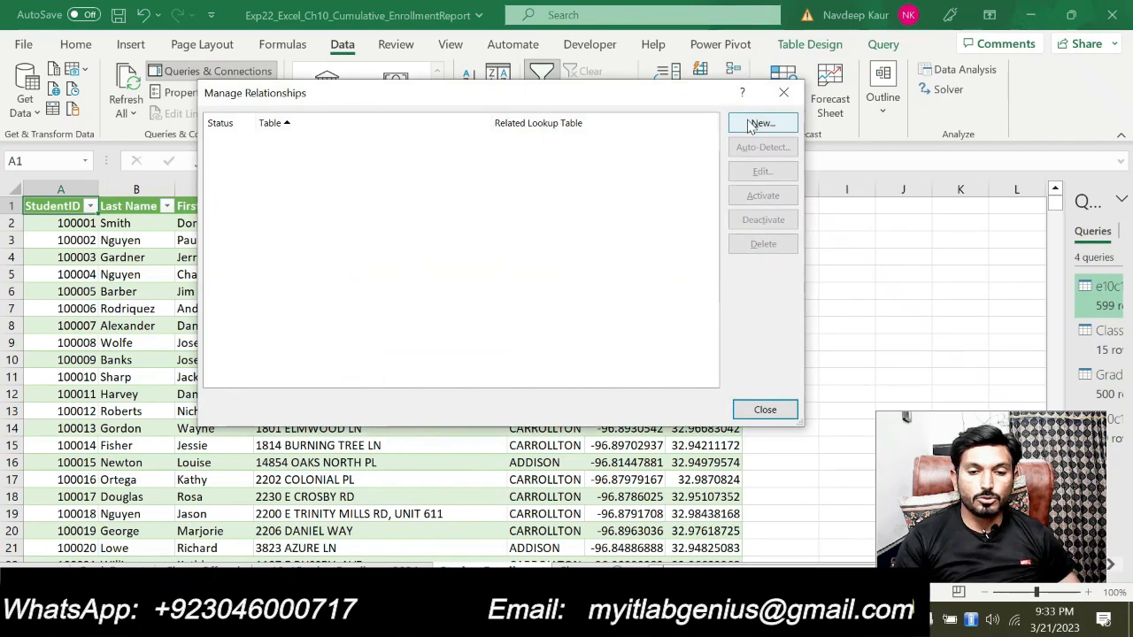
{"action": "left_click", "coordinate": [750, 125]}
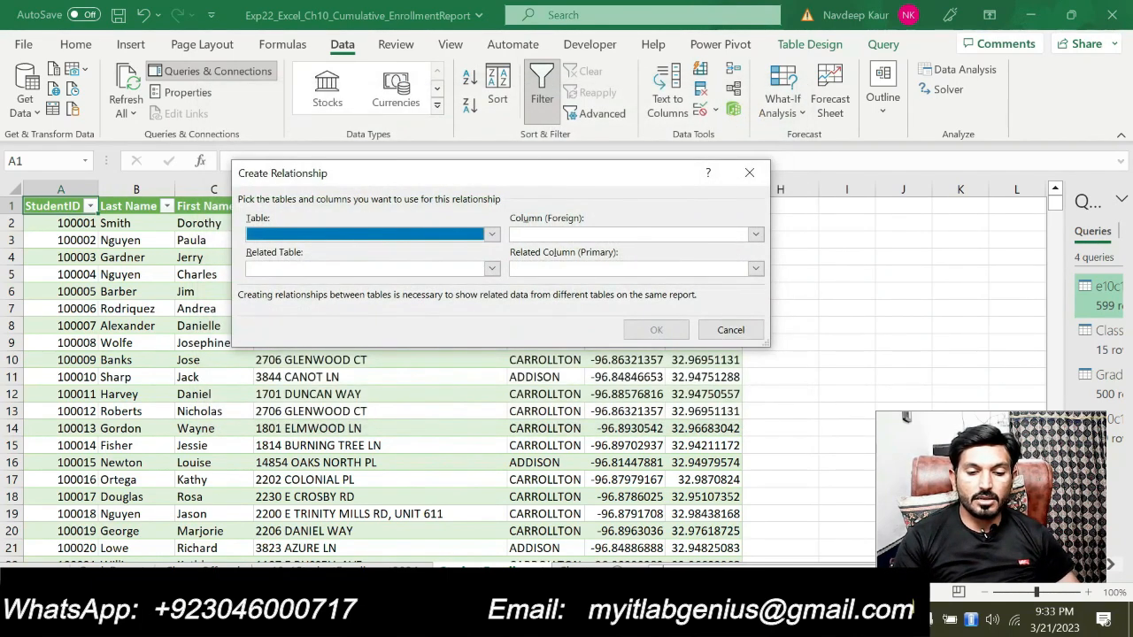
{"action": "key", "text": "alt+Tab"}
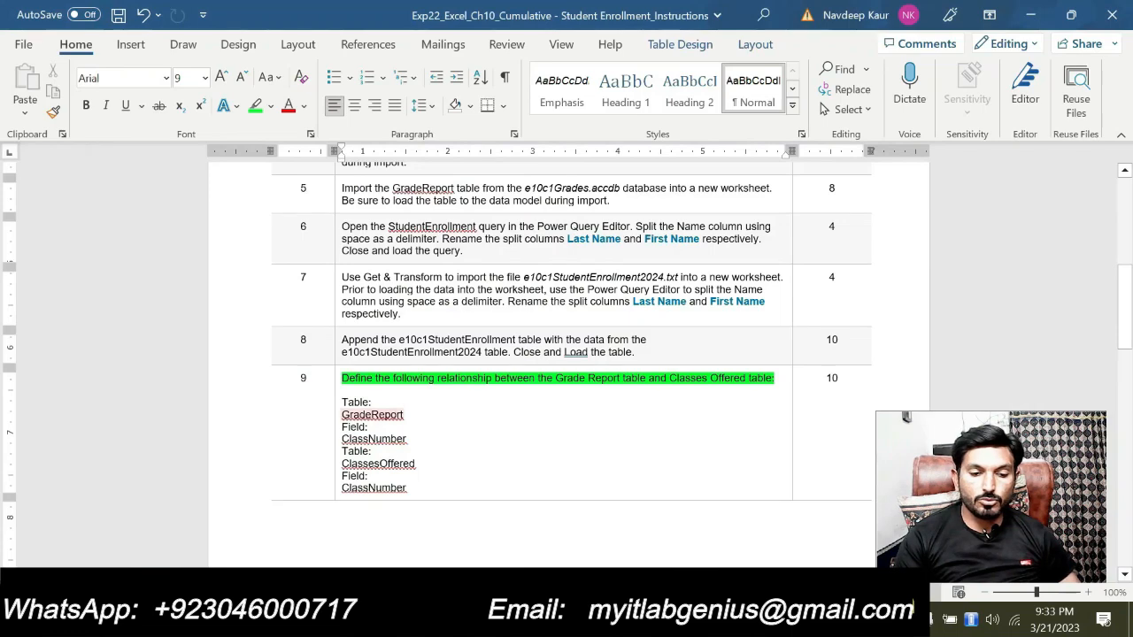
{"action": "left_click_drag", "start_coordinate": [401, 415], "coordinate": [336, 414]}
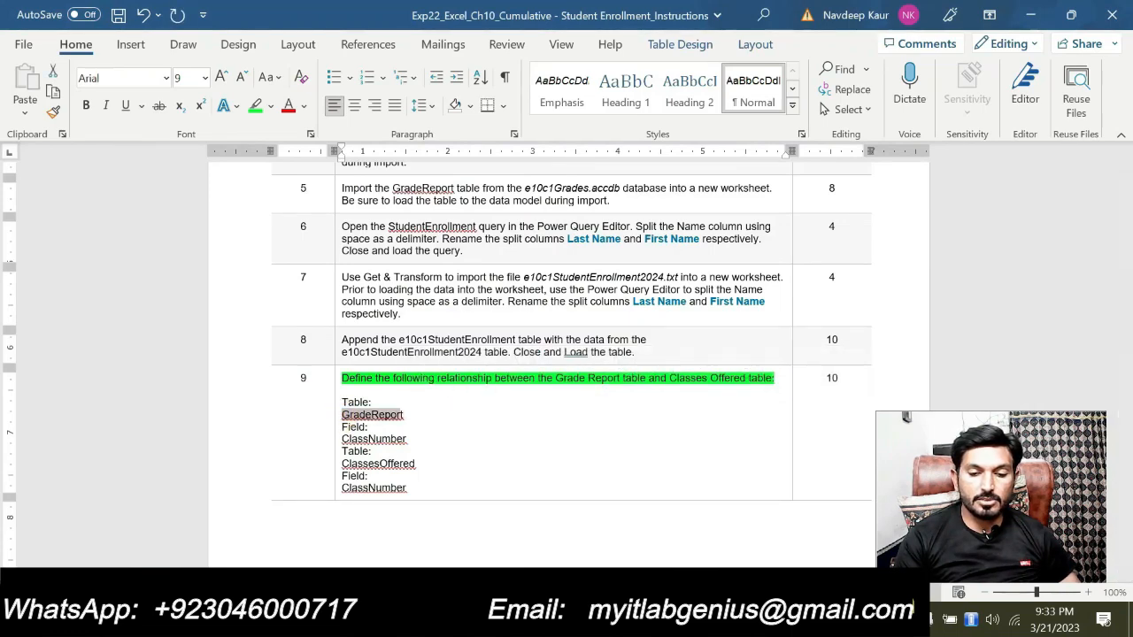
{"action": "key", "text": "alt+Tab"}
{"action": "left_click", "coordinate": [465, 233]}
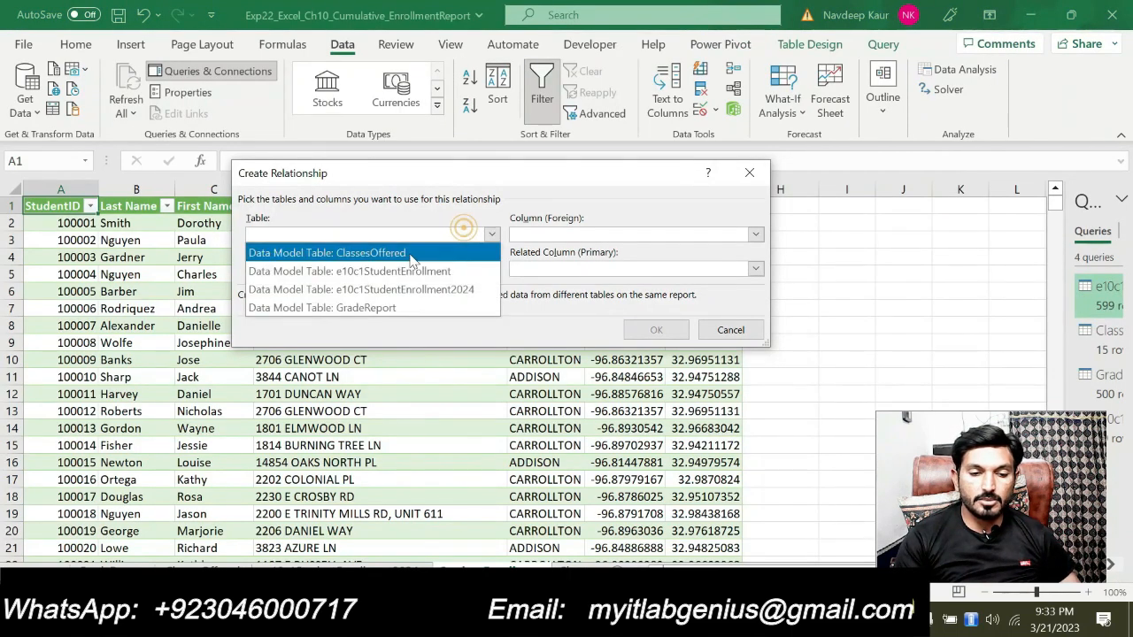
{"action": "left_click", "coordinate": [381, 306]}
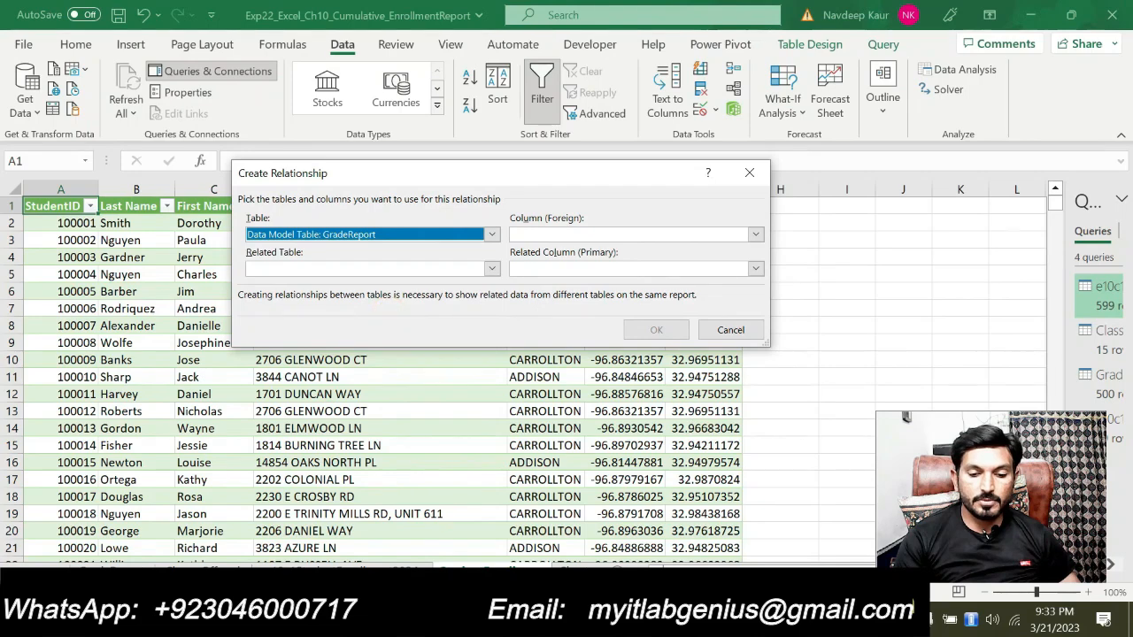
Recheck the field listed in step 9 in Word, then set the relationship's foreign column to ClassNumber in Excel
{"action": "key", "text": "alt+Tab"}
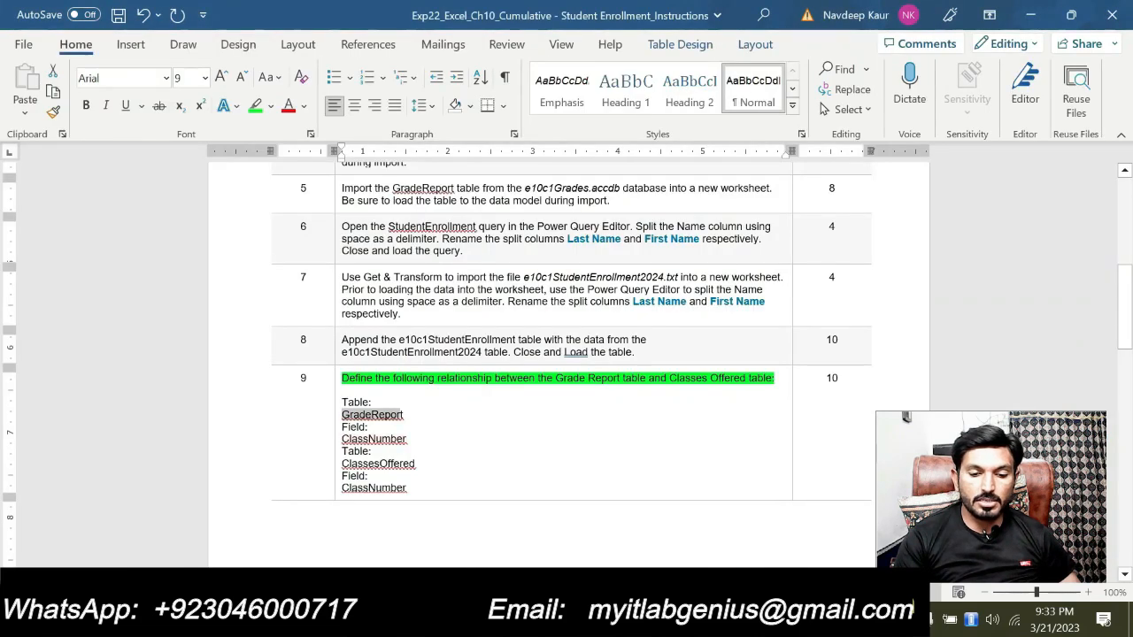
{"action": "key", "text": "alt+Tab"}
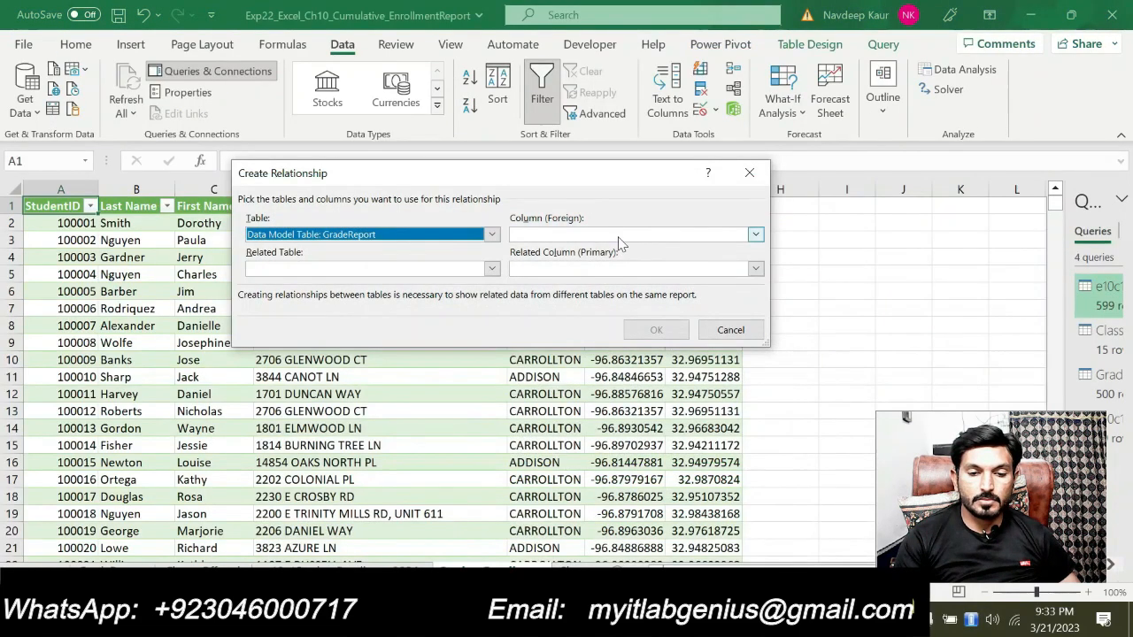
{"action": "left_click", "coordinate": [617, 234]}
{"action": "left_click", "coordinate": [584, 252]}
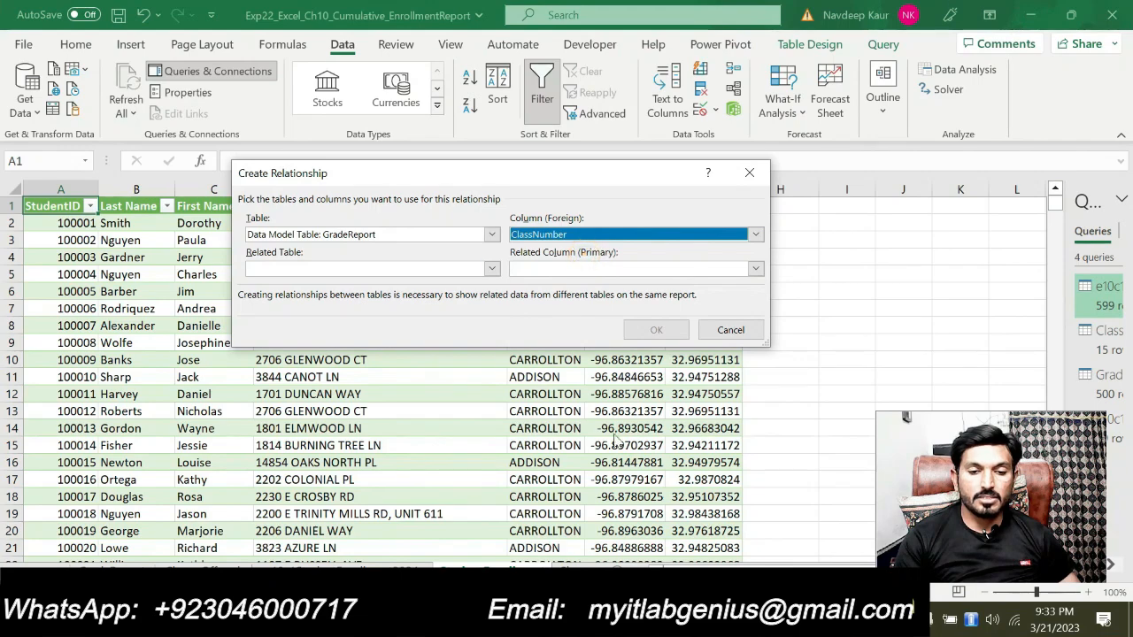
Choose ClassesOffered with primary column ClassNumber as the related table, compare with step 9 in Word, and create the relationship
{"action": "key", "text": "alt+Tab"}
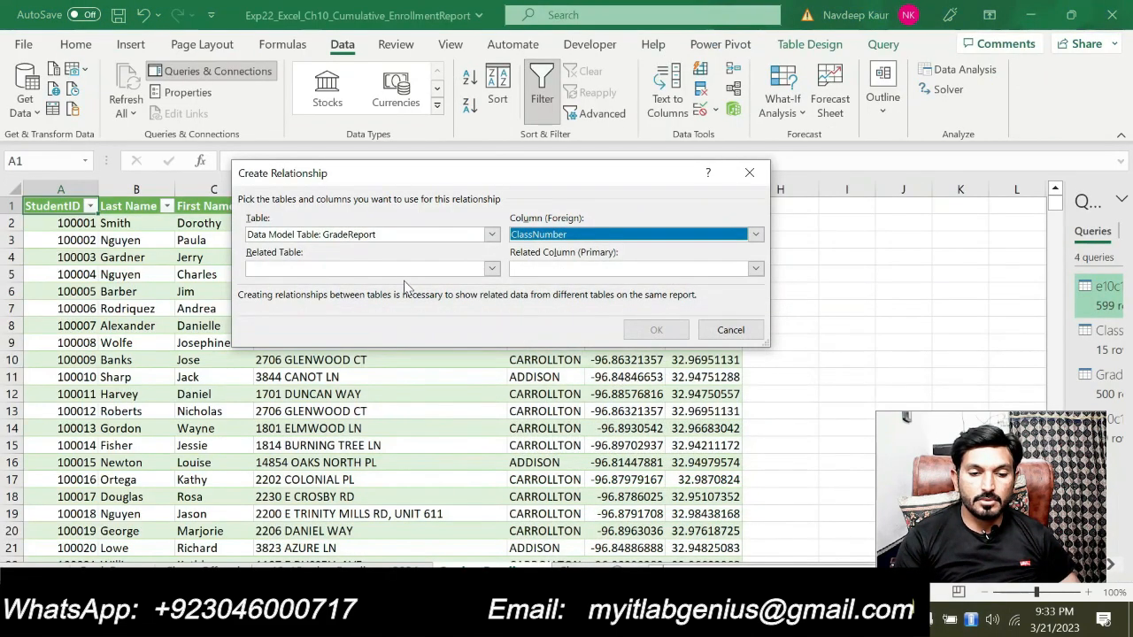
{"action": "left_click", "coordinate": [412, 268]}
{"action": "left_click", "coordinate": [400, 285]}
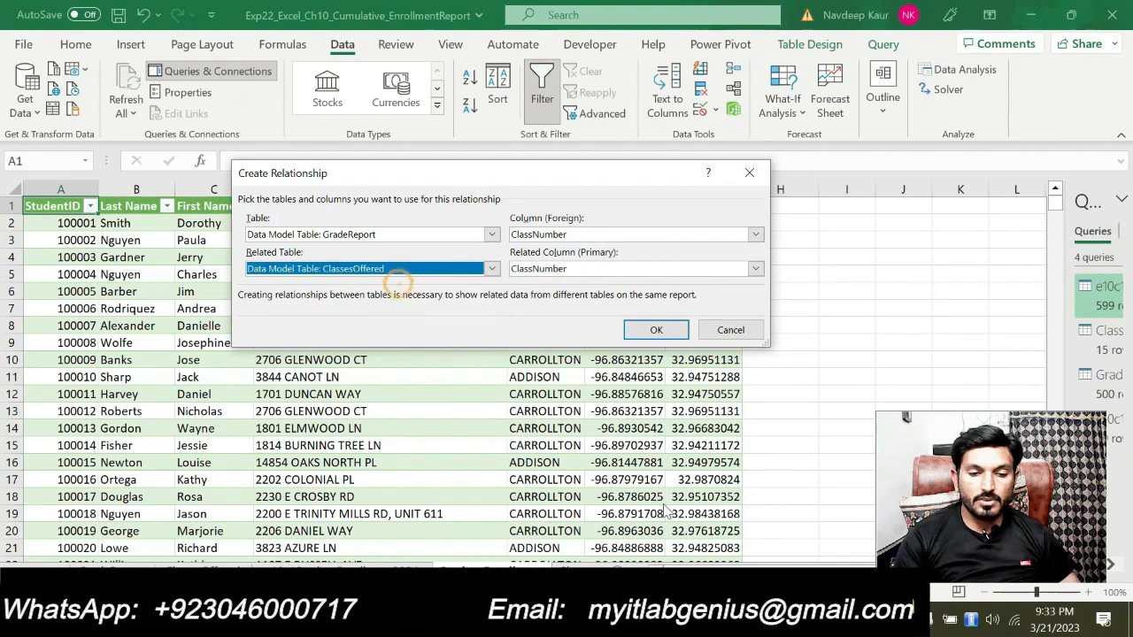
{"action": "left_click", "coordinate": [680, 619]}
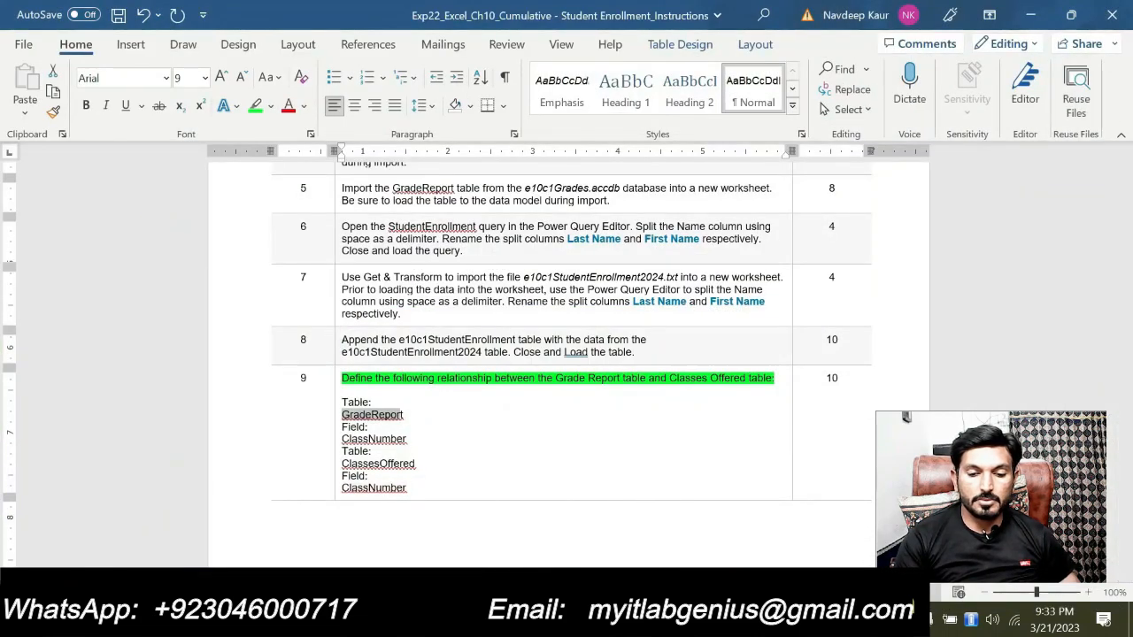
{"action": "left_click", "coordinate": [660, 619]}
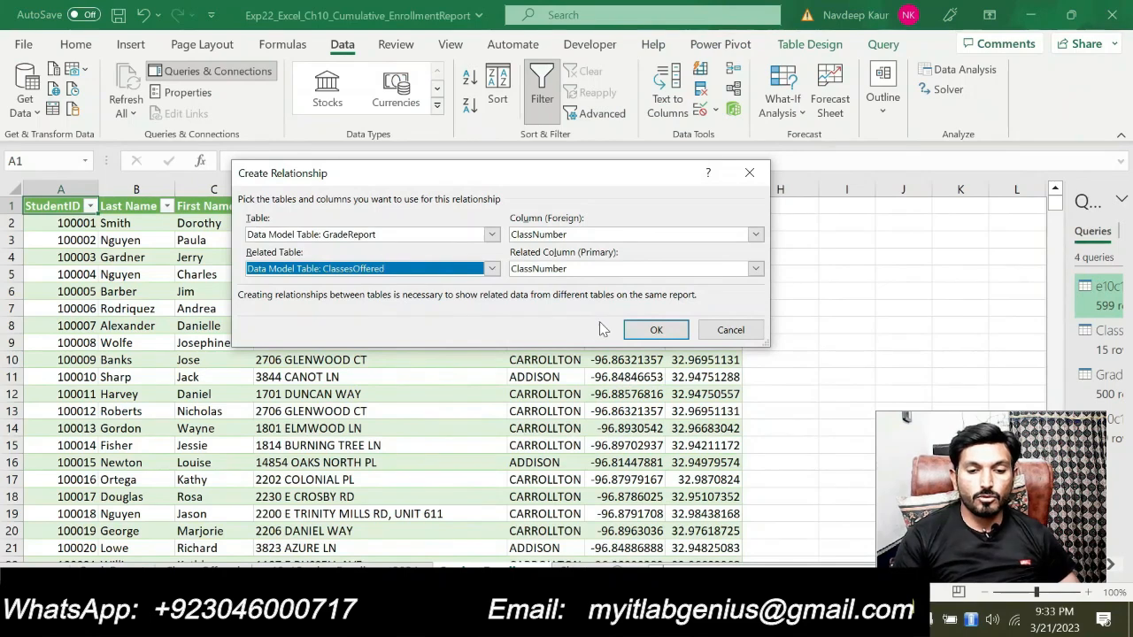
{"action": "left_click", "coordinate": [632, 327]}
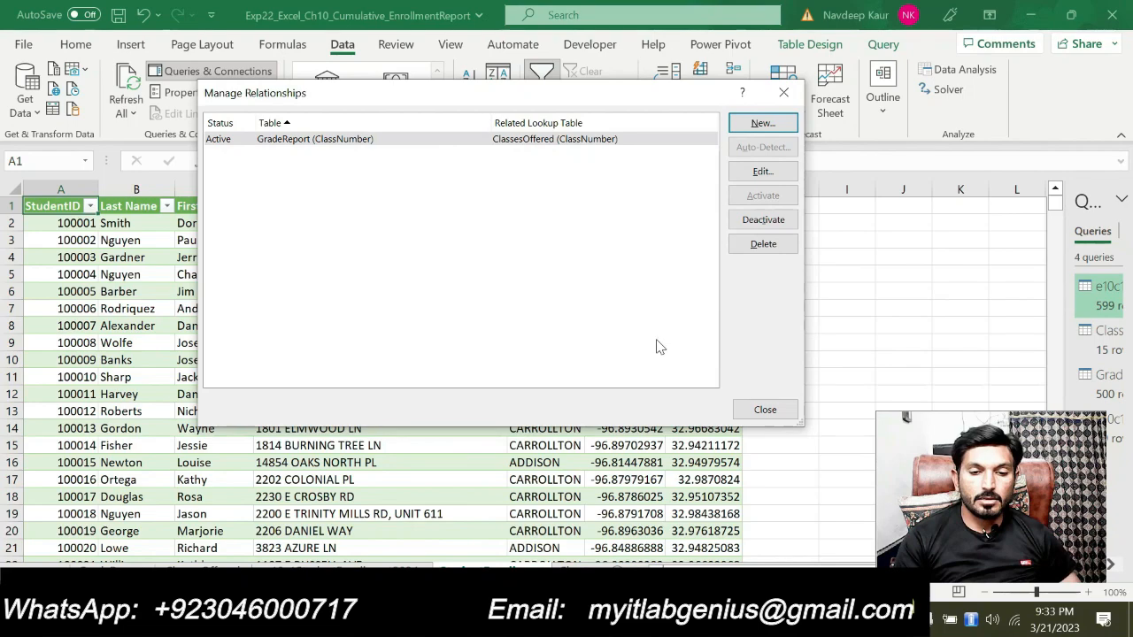
{"action": "left_click", "coordinate": [755, 407]}
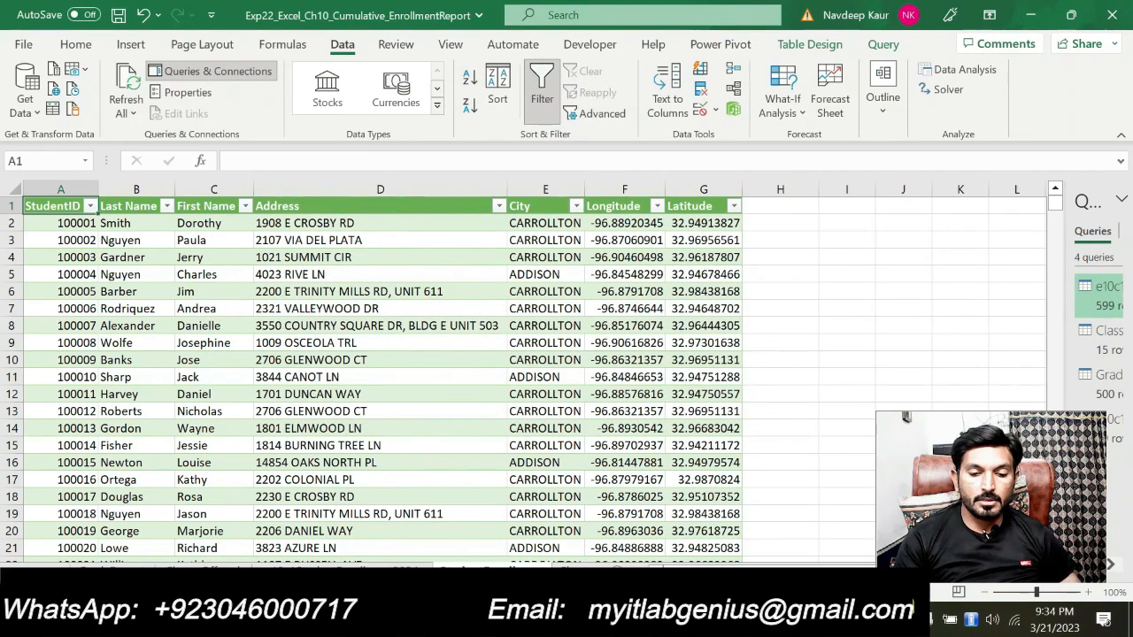
Switch to the Word instructions and remove the green highlight from the step 9 relationship sentence
{"action": "key", "text": "alt+Tab"}
{"action": "scroll", "coordinate": [566, 354], "scroll_direction": "down", "scroll_amount": 1}
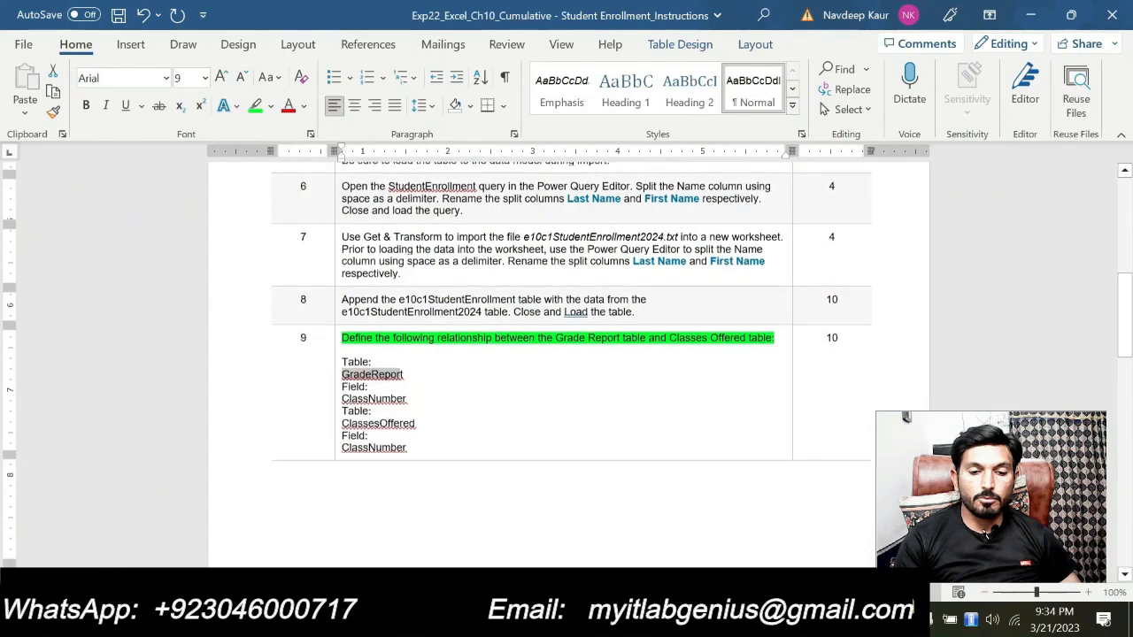
{"action": "left_click_drag", "start_coordinate": [777, 336], "coordinate": [747, 337]}
{"action": "left_click", "coordinate": [409, 368]}
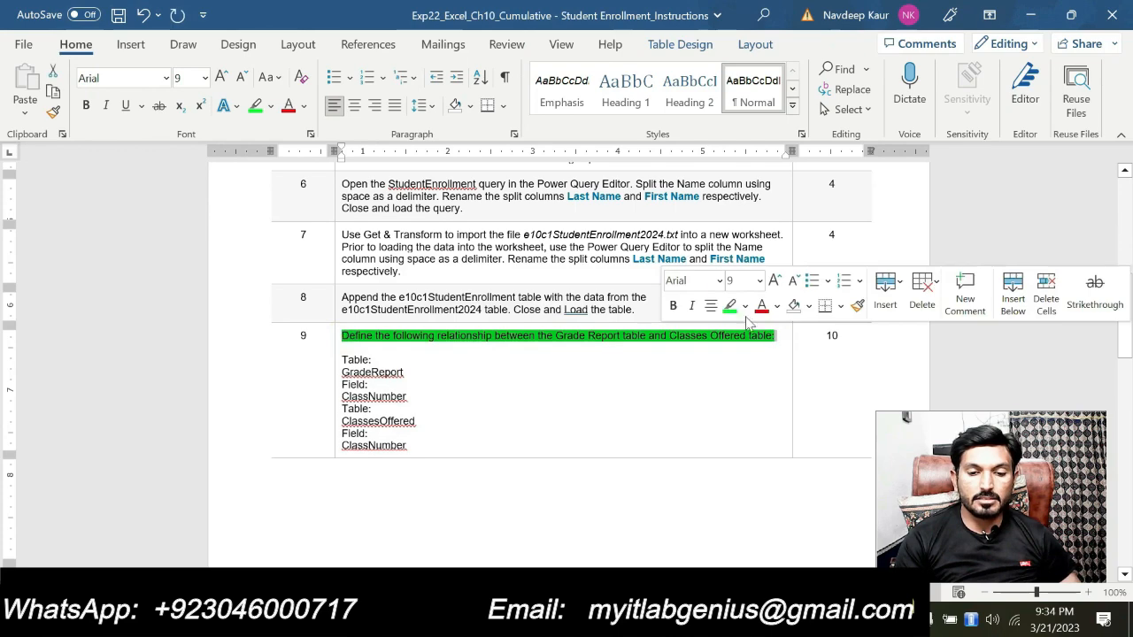
{"action": "left_click", "coordinate": [730, 308]}
Look through the remaining project steps in the Word instructions and examine the points assigned to steps 16 to 18
{"action": "scroll", "coordinate": [614, 359], "scroll_direction": "up", "scroll_amount": 1}
{"action": "scroll", "coordinate": [615, 359], "scroll_direction": "down", "scroll_amount": 5}
{"action": "scroll", "coordinate": [567, 354], "scroll_direction": "down", "scroll_amount": 15}
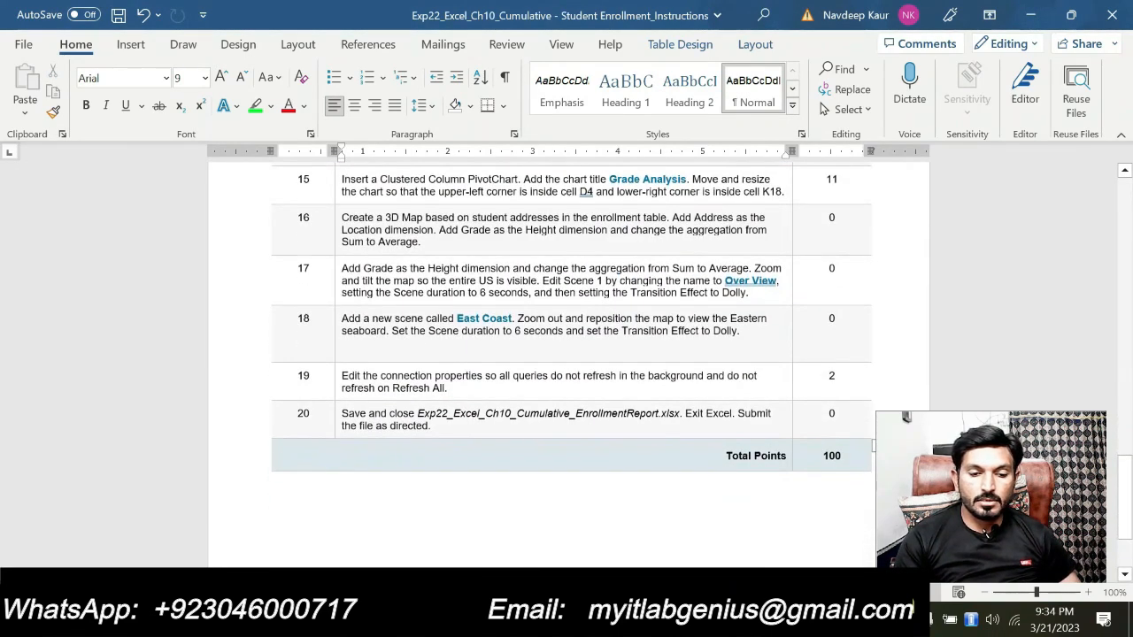
{"action": "scroll", "coordinate": [571, 354], "scroll_direction": "up", "scroll_amount": 1}
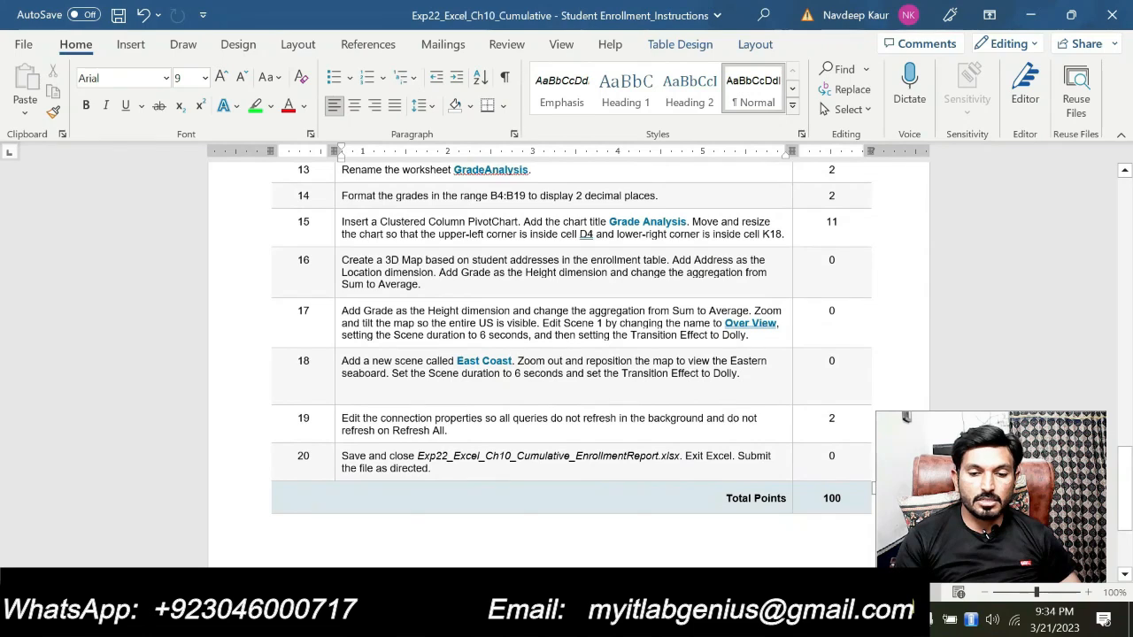
{"action": "left_click_drag", "start_coordinate": [836, 261], "coordinate": [841, 365]}
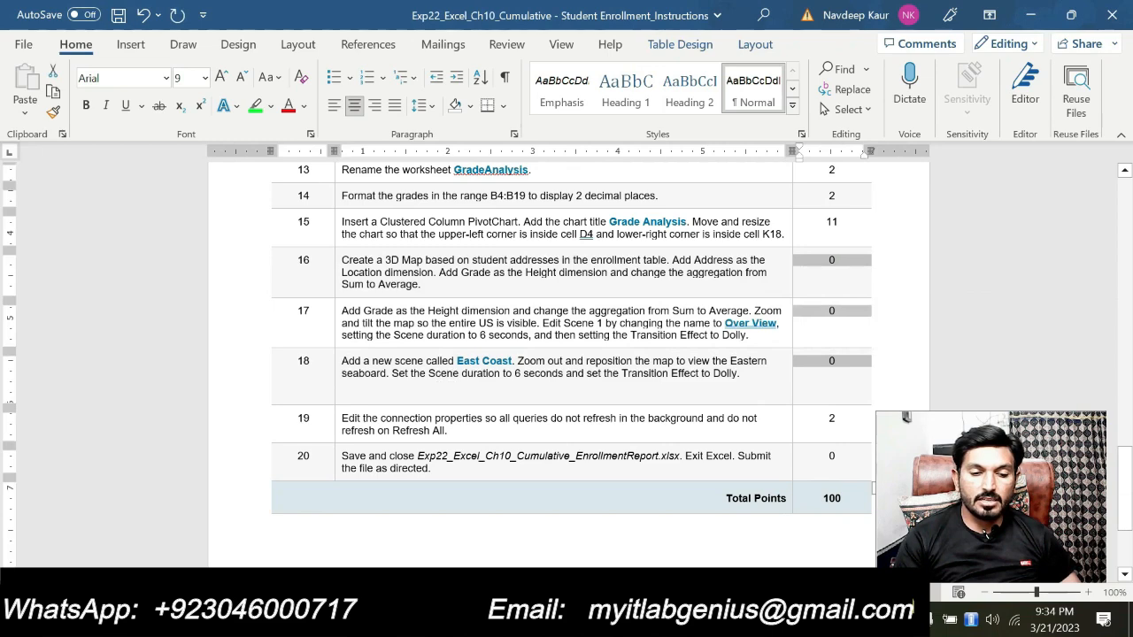
{"action": "scroll", "coordinate": [438, 423], "scroll_direction": "up", "scroll_amount": 5}
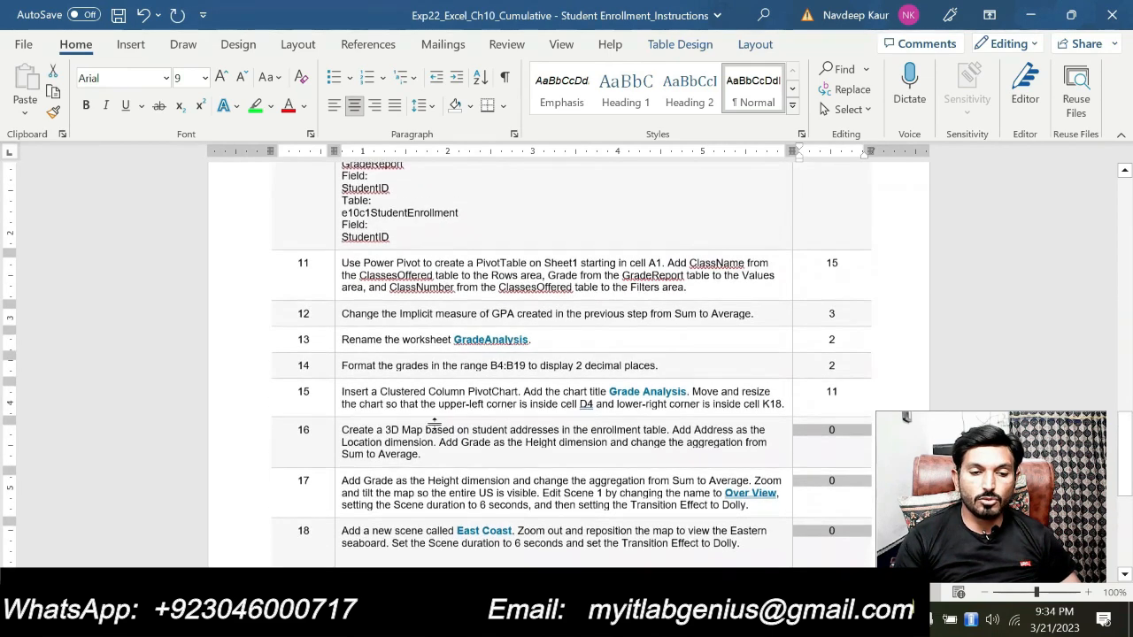
Look through steps 8 to 20 in the Word instructions, examining the remaining tasks and their points
{"action": "scroll", "coordinate": [438, 423], "scroll_direction": "down", "scroll_amount": 2}
{"action": "scroll", "coordinate": [438, 423], "scroll_direction": "down", "scroll_amount": 1}
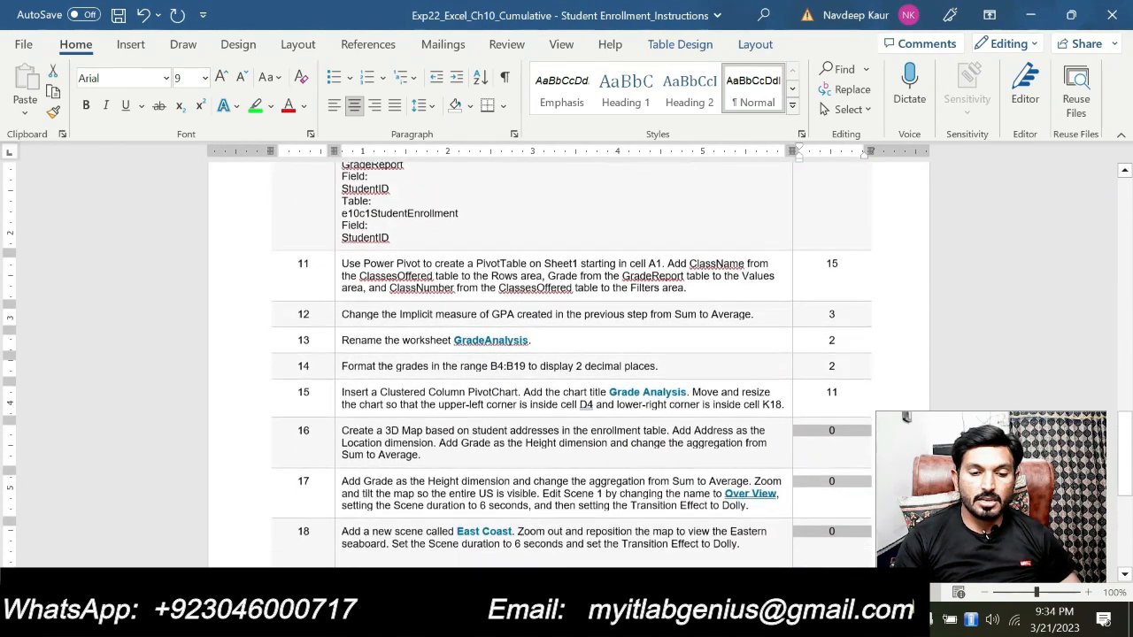
{"action": "scroll", "coordinate": [463, 424], "scroll_direction": "down", "scroll_amount": 1}
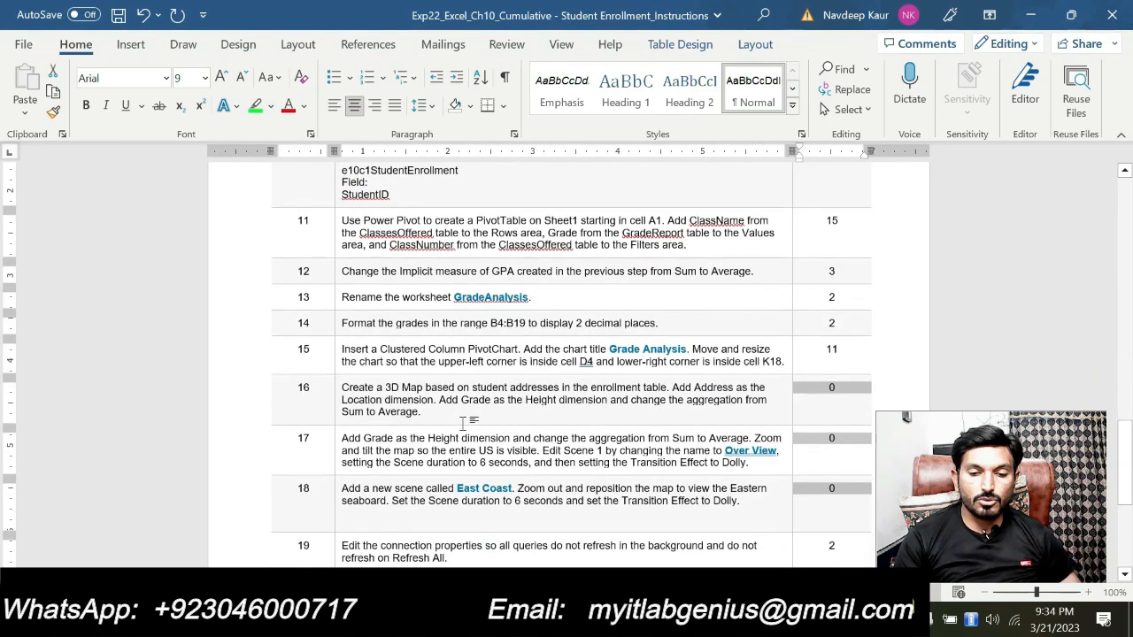
{"action": "scroll", "coordinate": [463, 423], "scroll_direction": "down", "scroll_amount": 3}
{"action": "scroll", "coordinate": [462, 423], "scroll_direction": "up", "scroll_amount": 7}
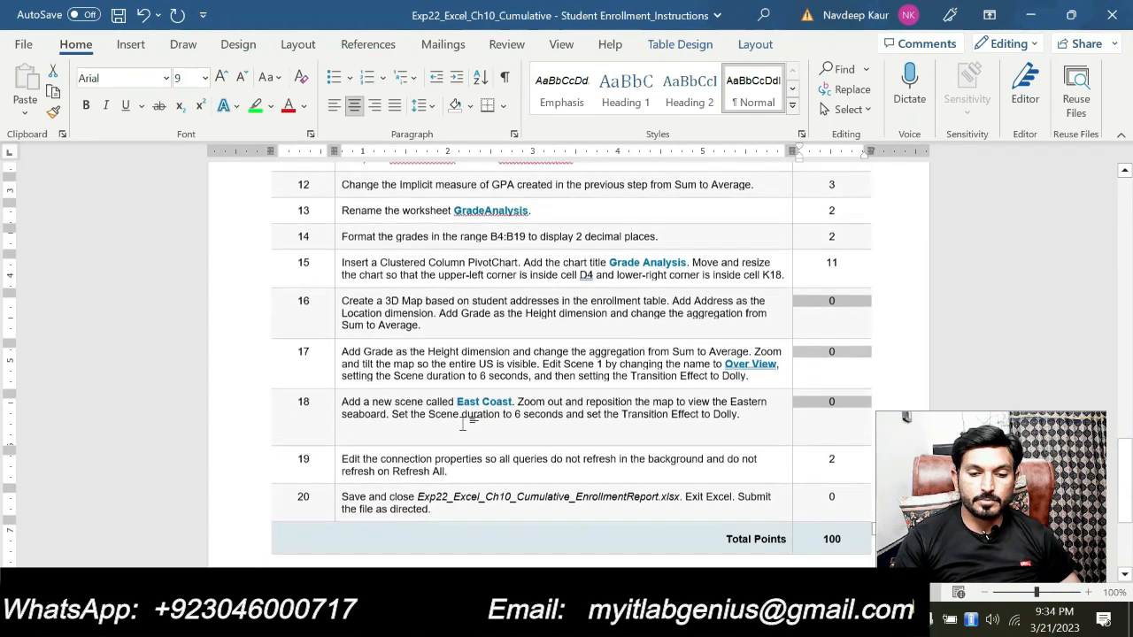
{"action": "scroll", "coordinate": [462, 423], "scroll_direction": "up", "scroll_amount": 9}
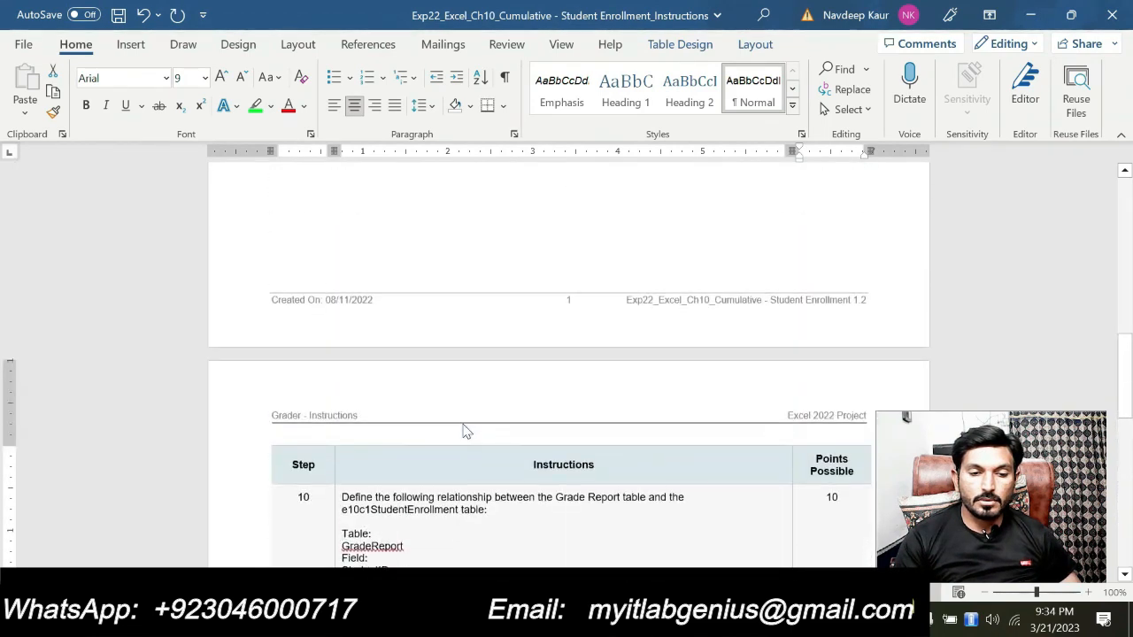
{"action": "scroll", "coordinate": [462, 423], "scroll_direction": "up", "scroll_amount": 2}
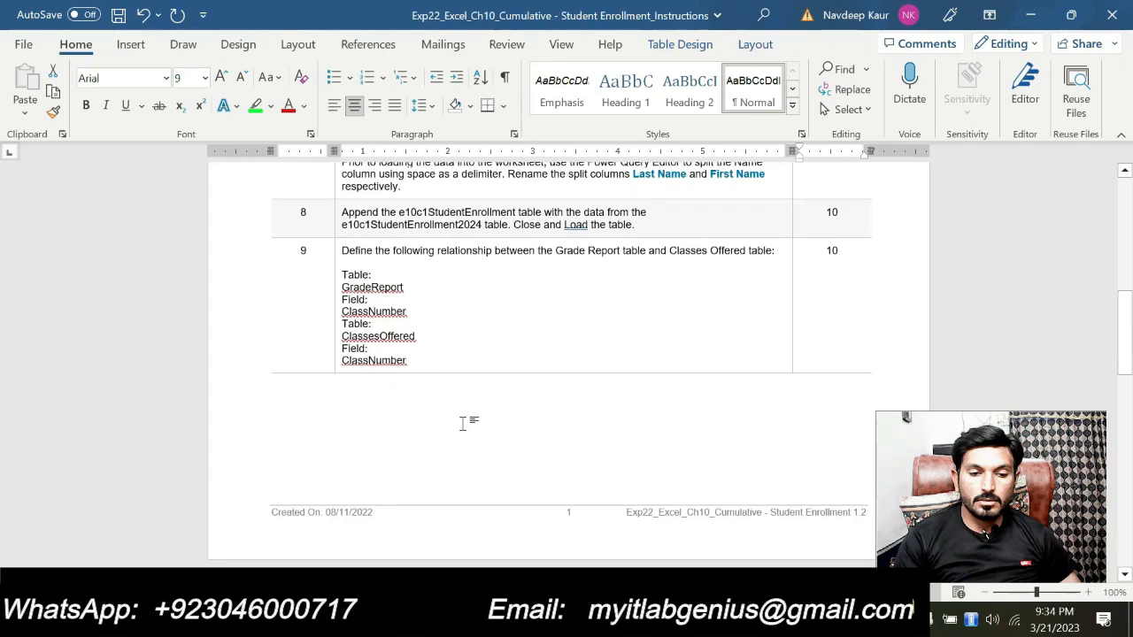
{"action": "scroll", "coordinate": [462, 423], "scroll_direction": "down", "scroll_amount": 10}
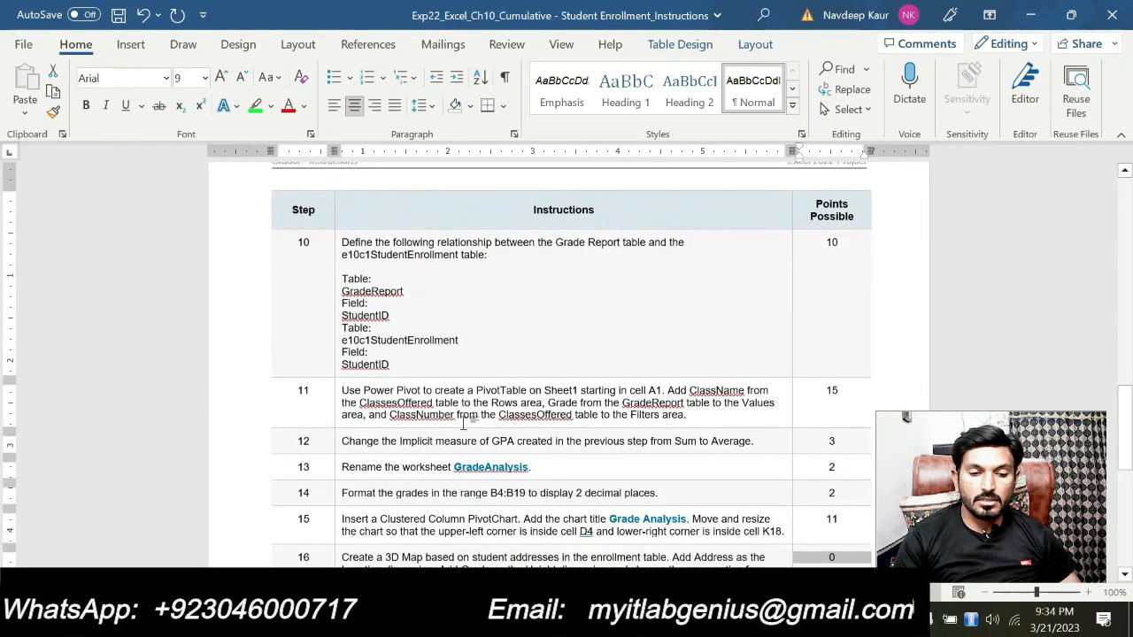
{"action": "scroll", "coordinate": [462, 423], "scroll_direction": "down", "scroll_amount": 2}
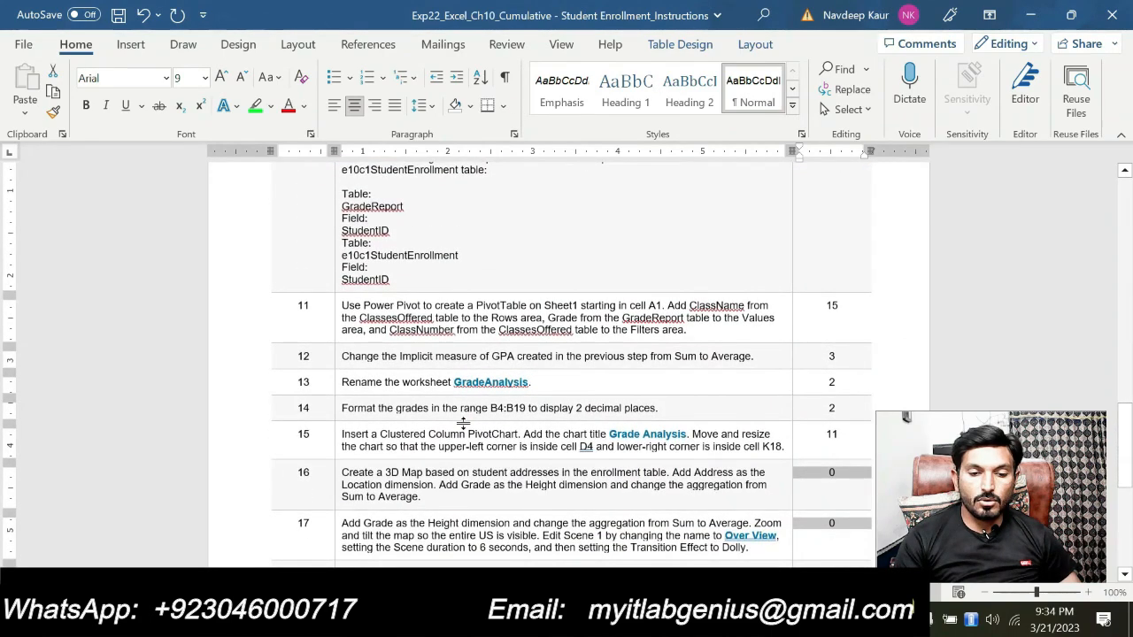
{"action": "scroll", "coordinate": [462, 423], "scroll_direction": "down", "scroll_amount": 1}
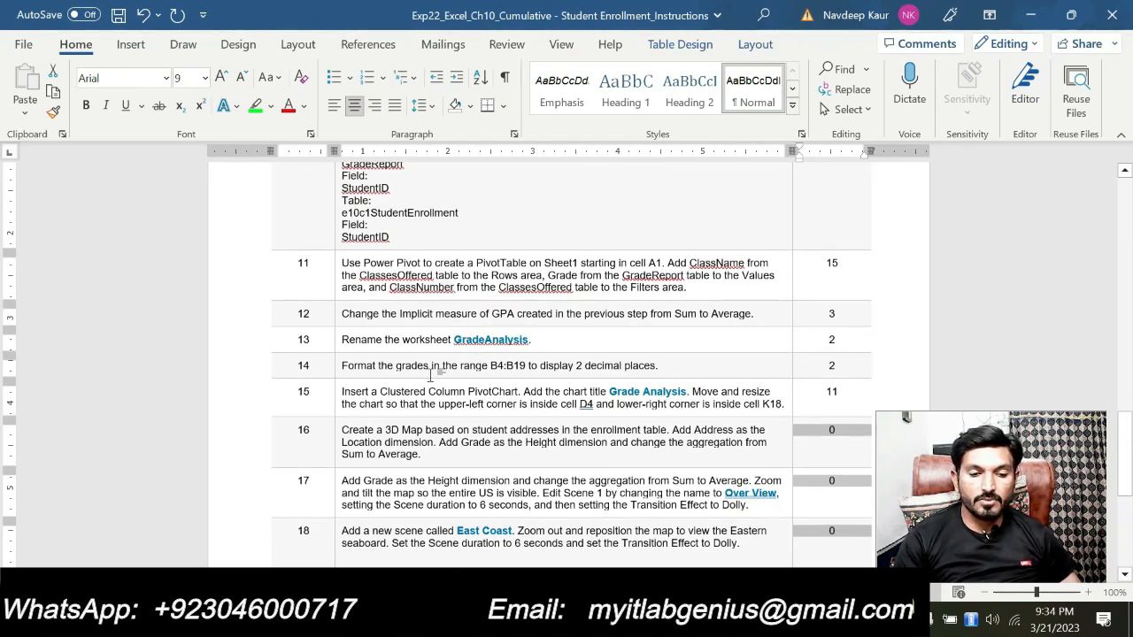
{"action": "scroll", "coordinate": [440, 349], "scroll_direction": "up", "scroll_amount": 1}
Reread the table relationship definitions in steps 9 and 10 of the instructions
{"action": "left_click_drag", "start_coordinate": [417, 222], "coordinate": [419, 316]}
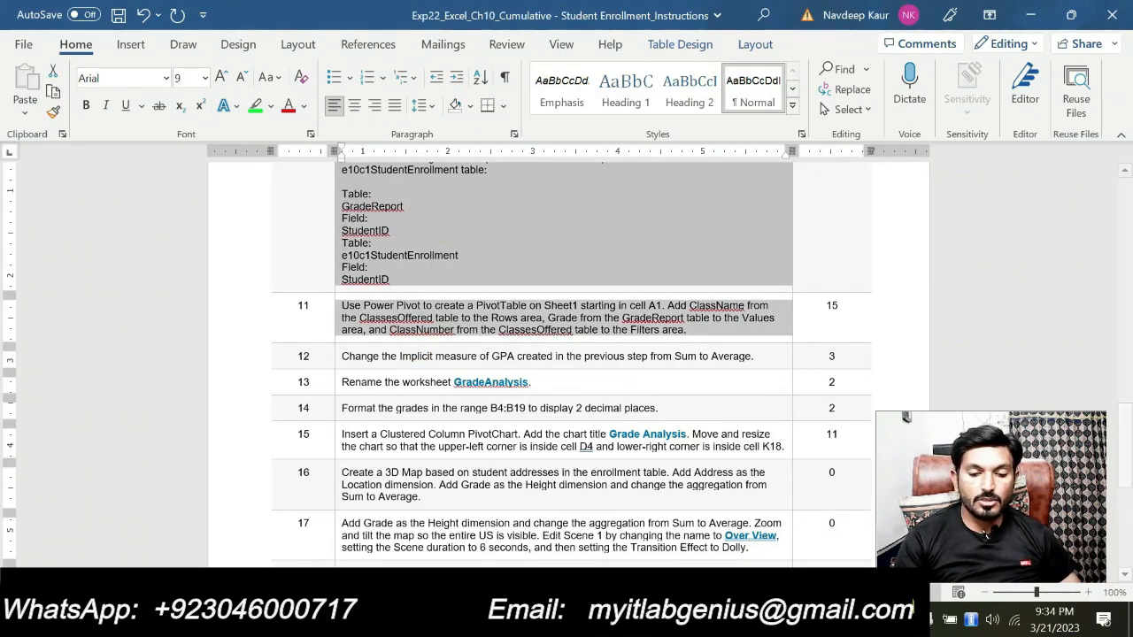
{"action": "scroll", "coordinate": [522, 398], "scroll_direction": "up", "scroll_amount": 3}
{"action": "left_click", "coordinate": [493, 393]}
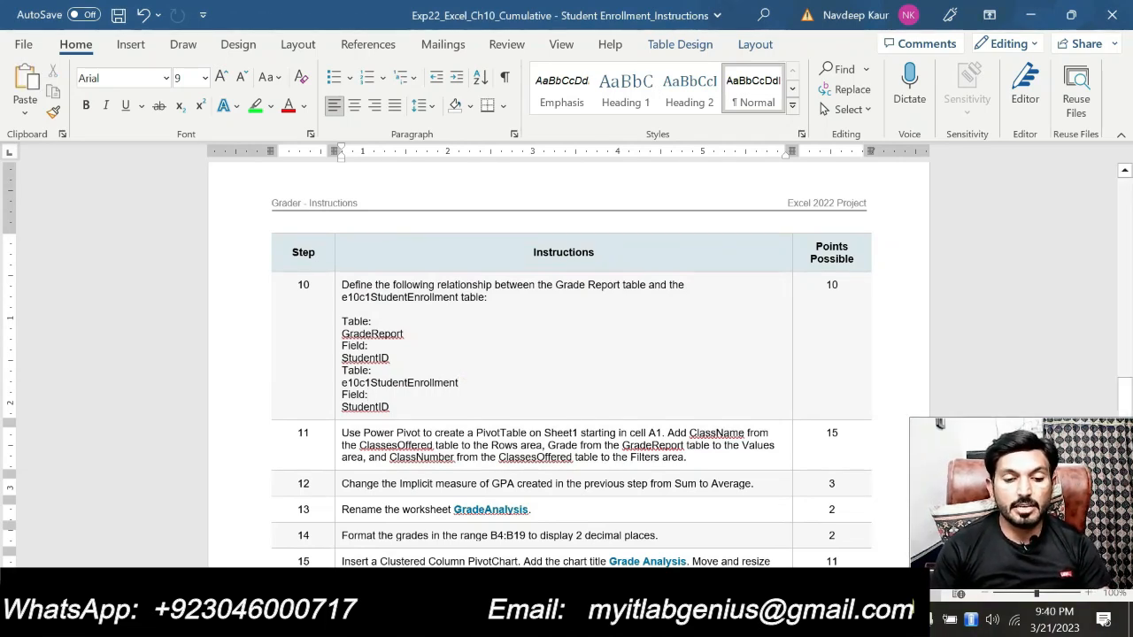
{"action": "left_click_drag", "start_coordinate": [340, 285], "coordinate": [390, 408]}
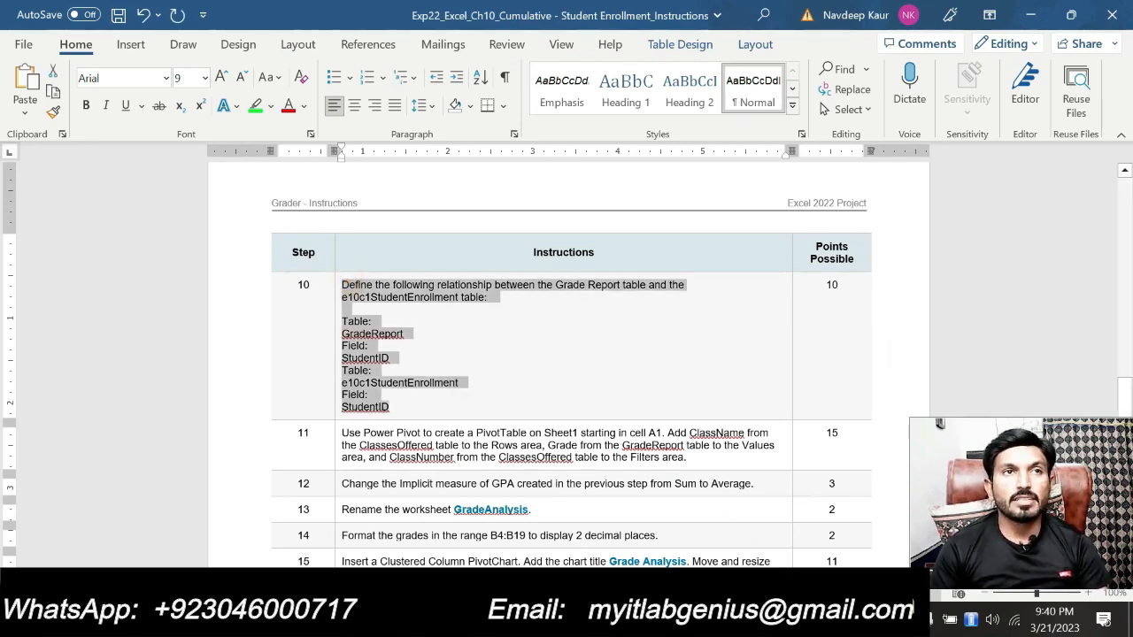
{"action": "scroll", "coordinate": [476, 458], "scroll_direction": "up", "scroll_amount": 5}
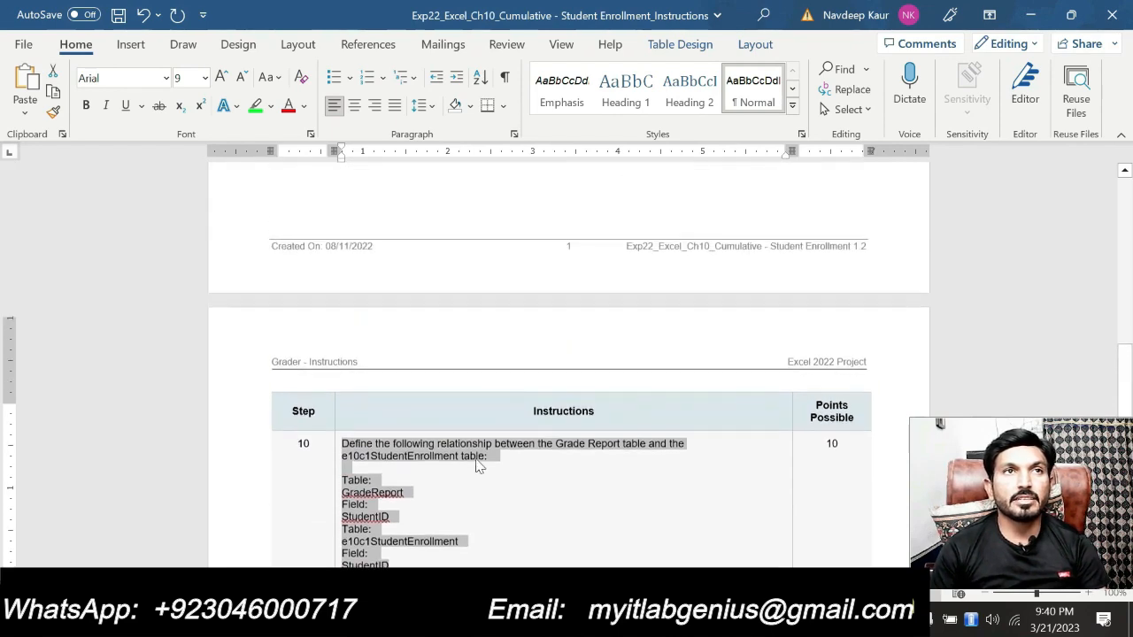
{"action": "left_click", "coordinate": [441, 346]}
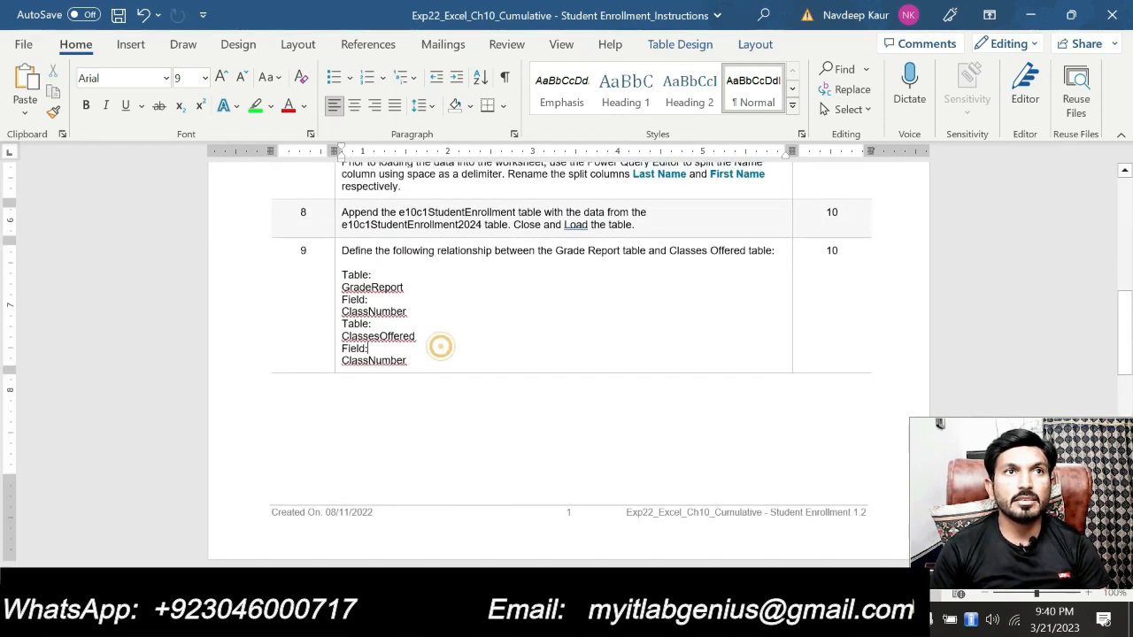
{"action": "scroll", "coordinate": [441, 346], "scroll_direction": "down", "scroll_amount": 5}
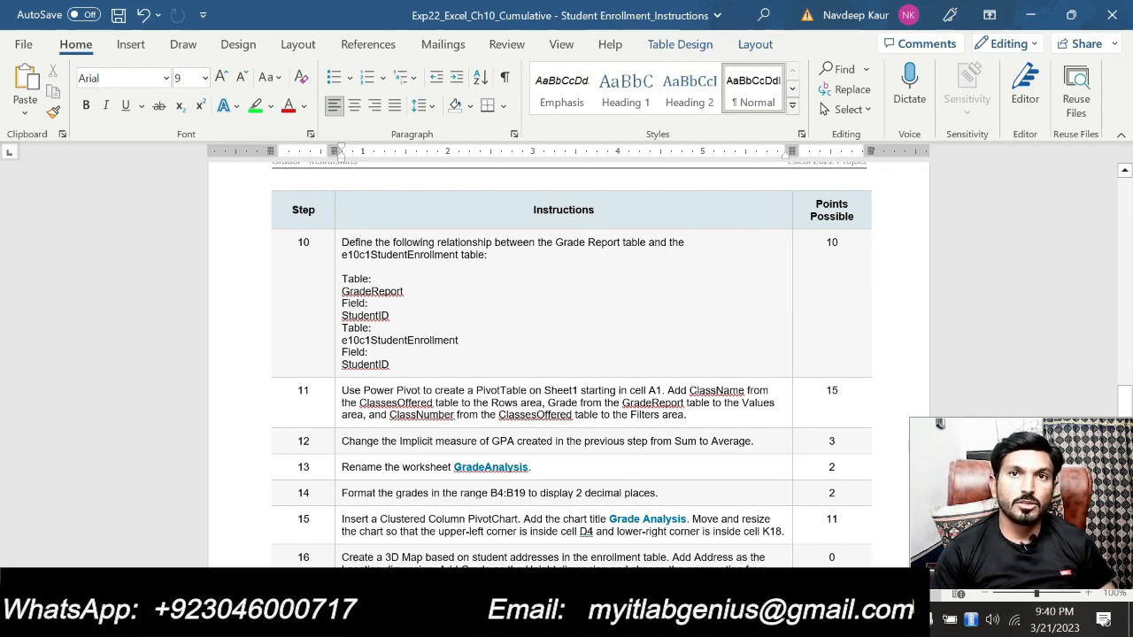
Highlight the step 11 Power Pivot instruction in green, then switch to the Excel workbook to view the PivotTable and chart
{"action": "left_click_drag", "start_coordinate": [695, 415], "coordinate": [343, 391]}
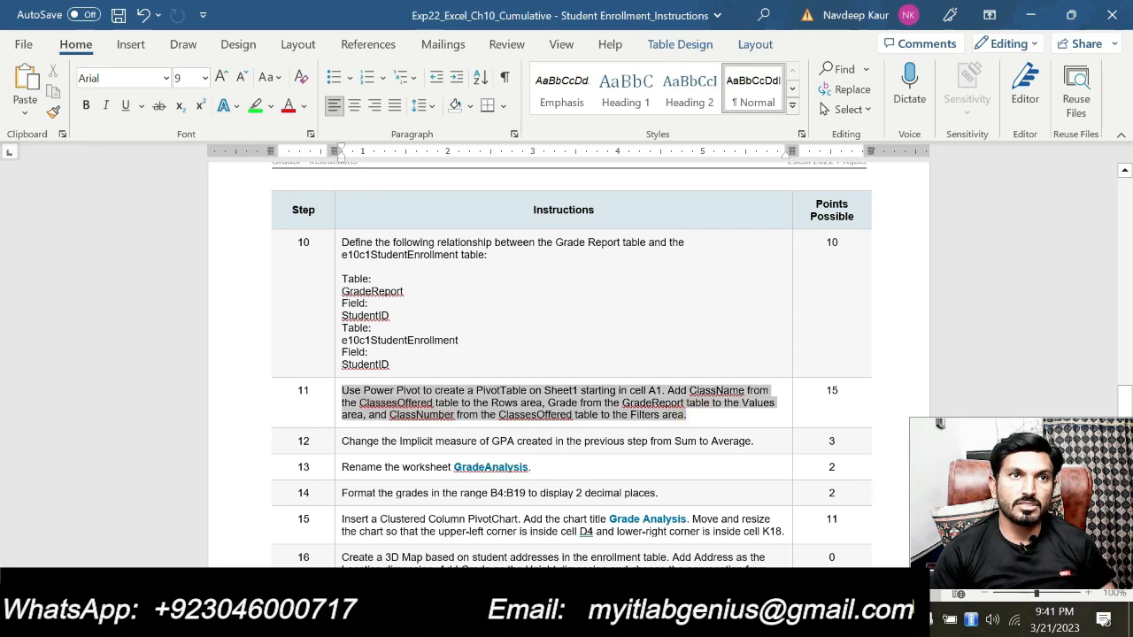
{"action": "left_click", "coordinate": [426, 365]}
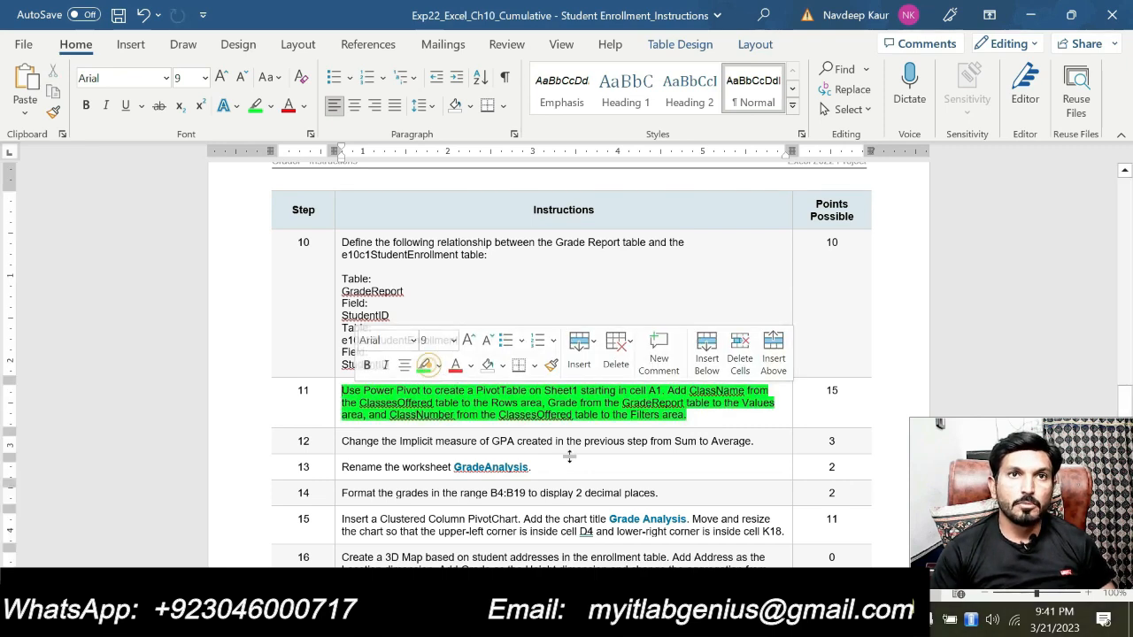
{"action": "left_click", "coordinate": [748, 619]}
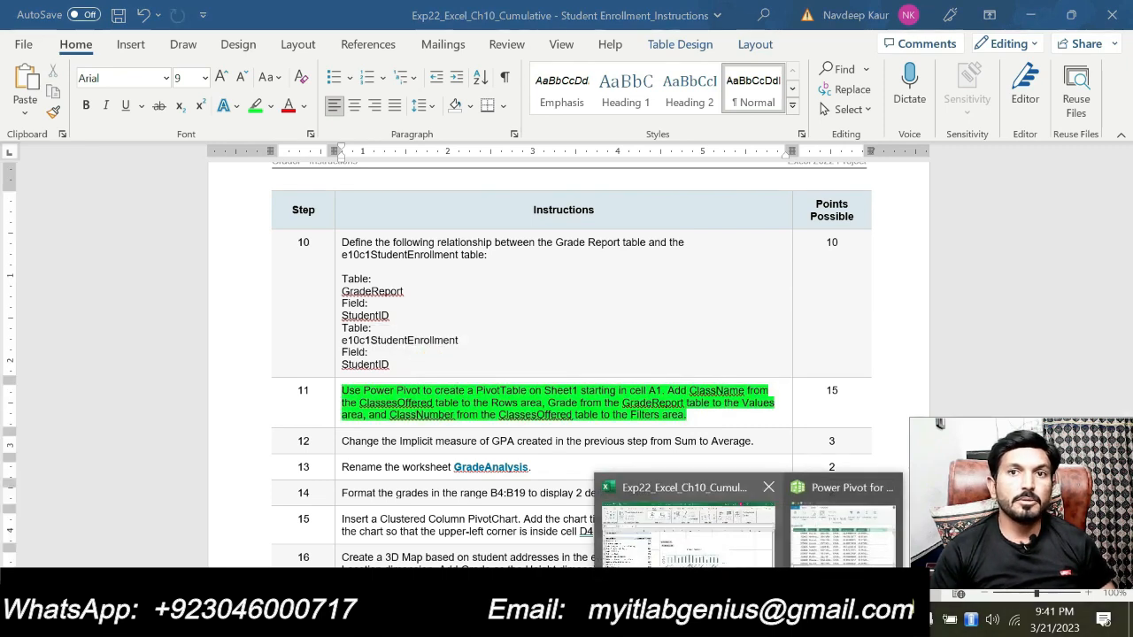
{"action": "left_click", "coordinate": [888, 488]}
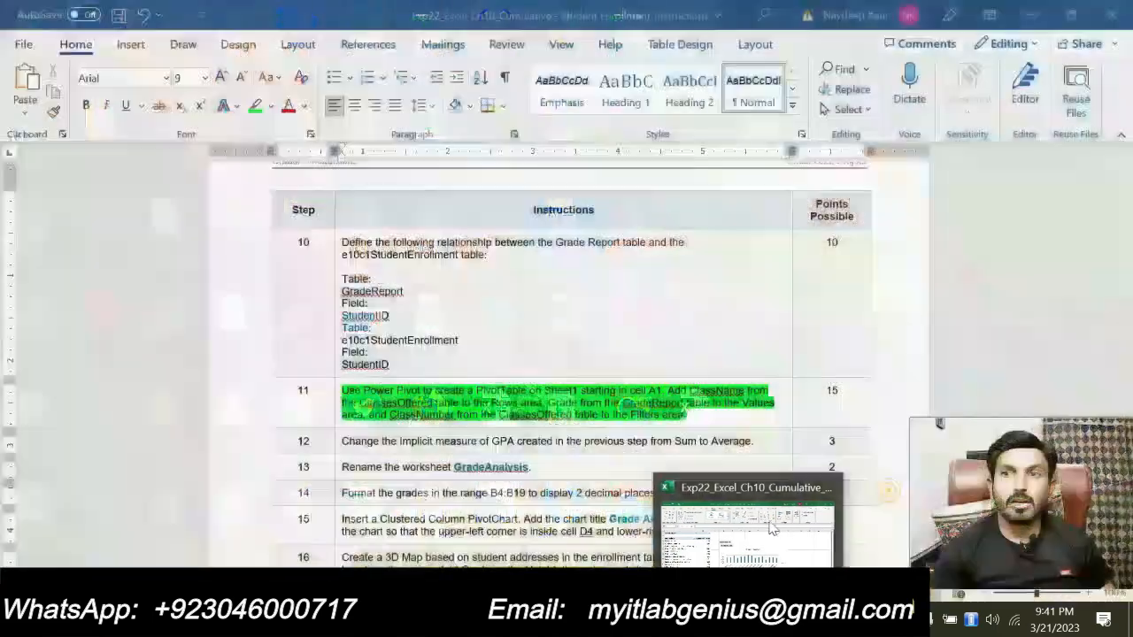
{"action": "left_click", "coordinate": [772, 529]}
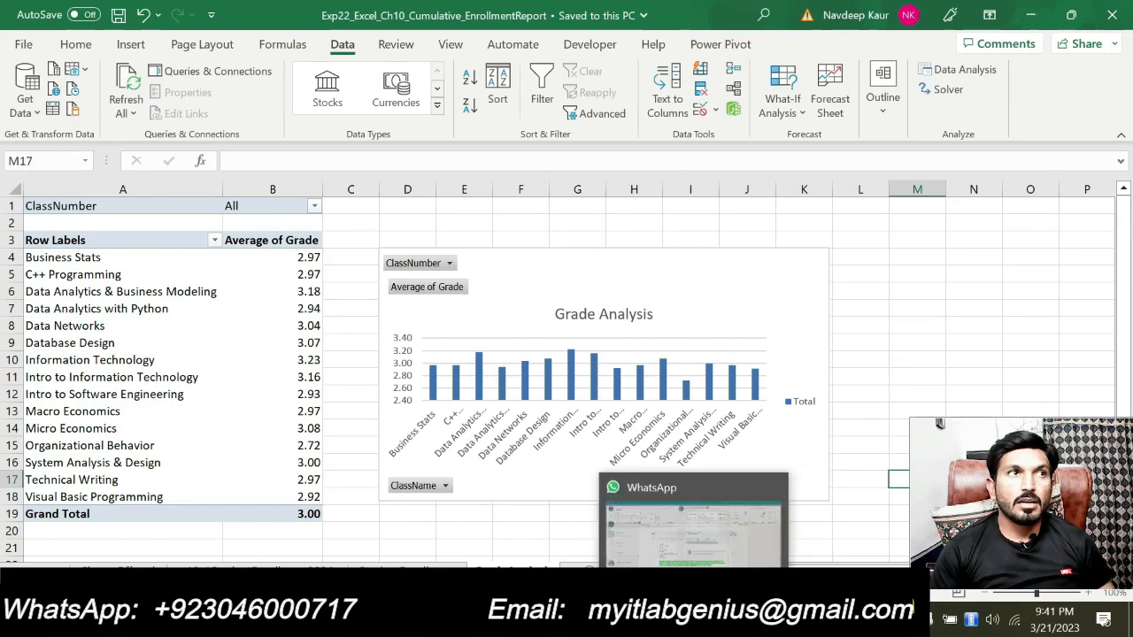
Return to Word and compare steps 12 and 13, including the GradeAnalysis sheet name, with the PivotTable worksheet in Excel
{"action": "left_click", "coordinate": [710, 620]}
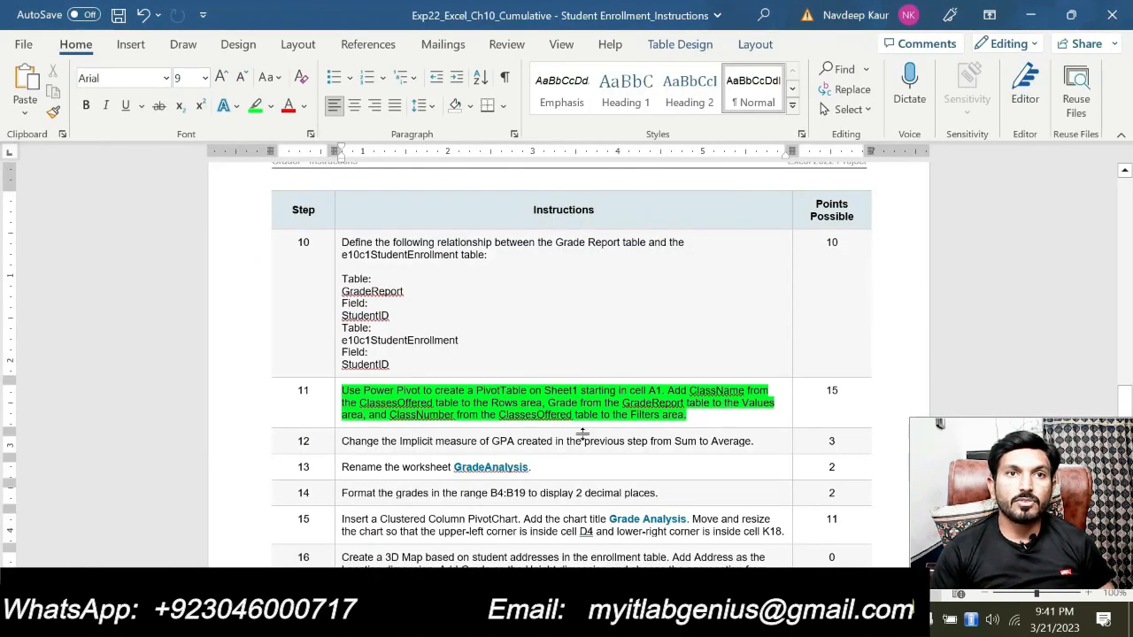
{"action": "scroll", "coordinate": [566, 354], "scroll_direction": "down", "scroll_amount": 2}
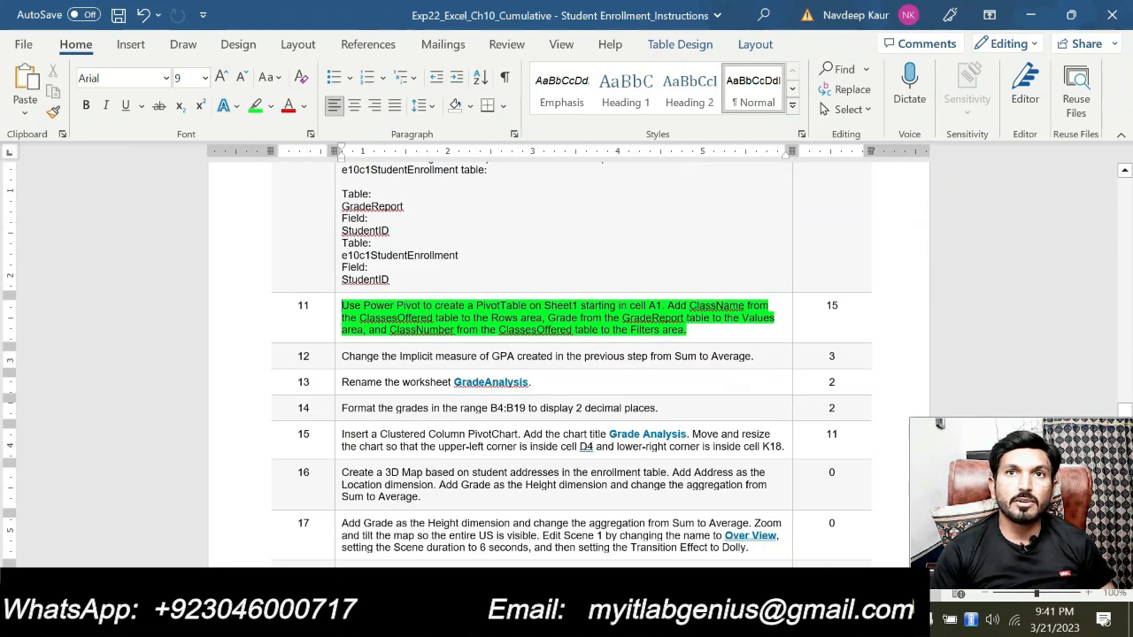
{"action": "left_click", "coordinate": [709, 620]}
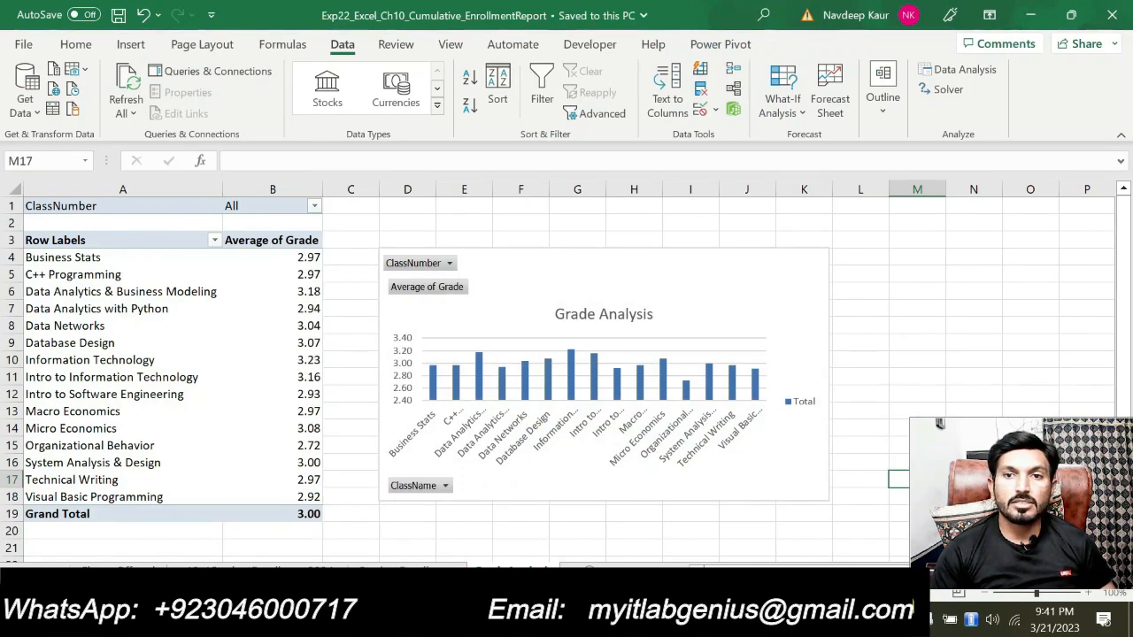
{"action": "left_click", "coordinate": [676, 619]}
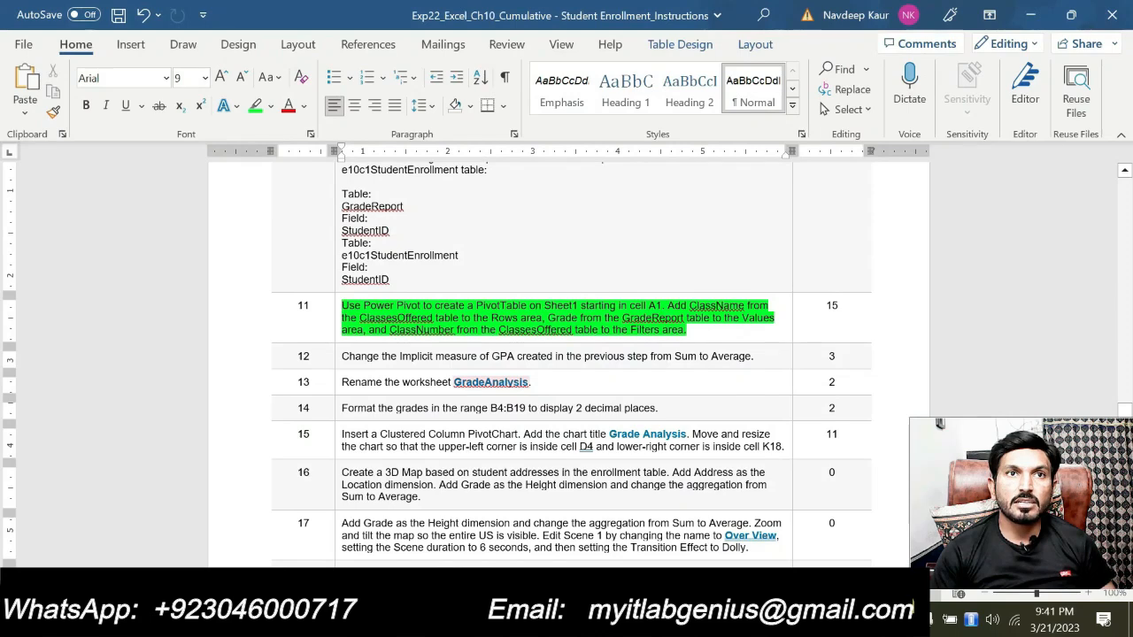
{"action": "double_click", "coordinate": [458, 381]}
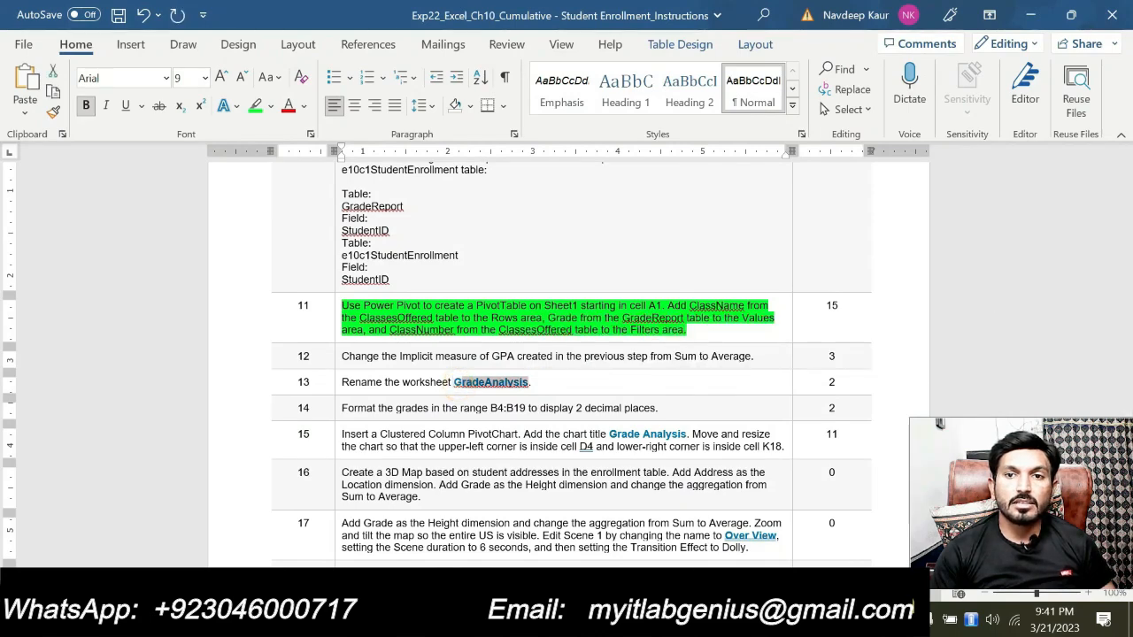
{"action": "key", "text": "alt+Tab"}
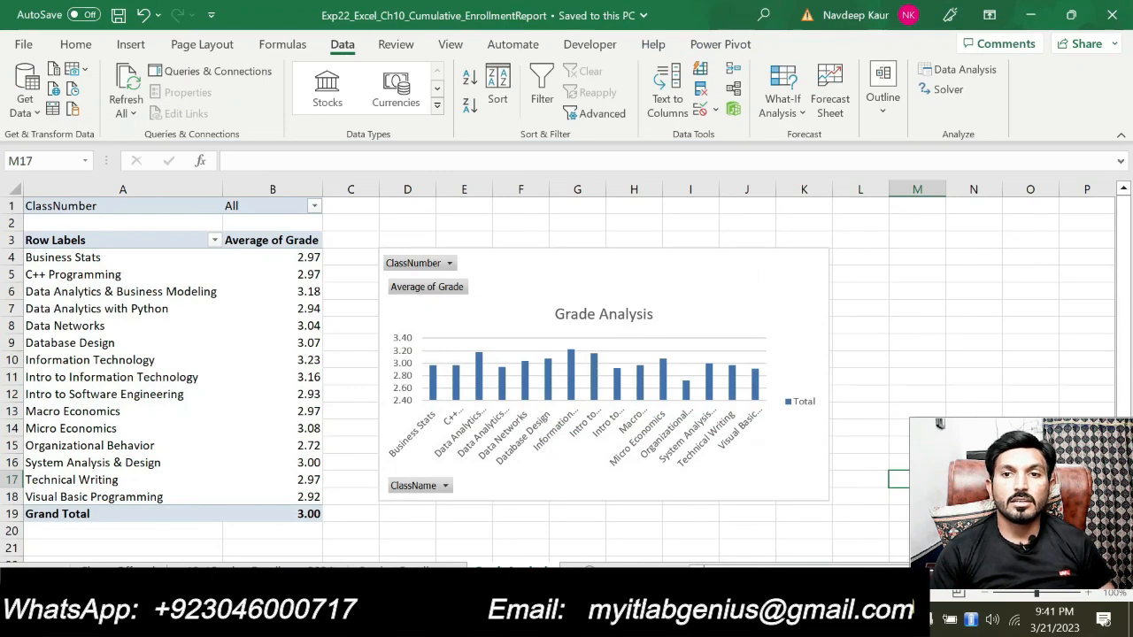
{"action": "key", "text": "alt+Tab"}
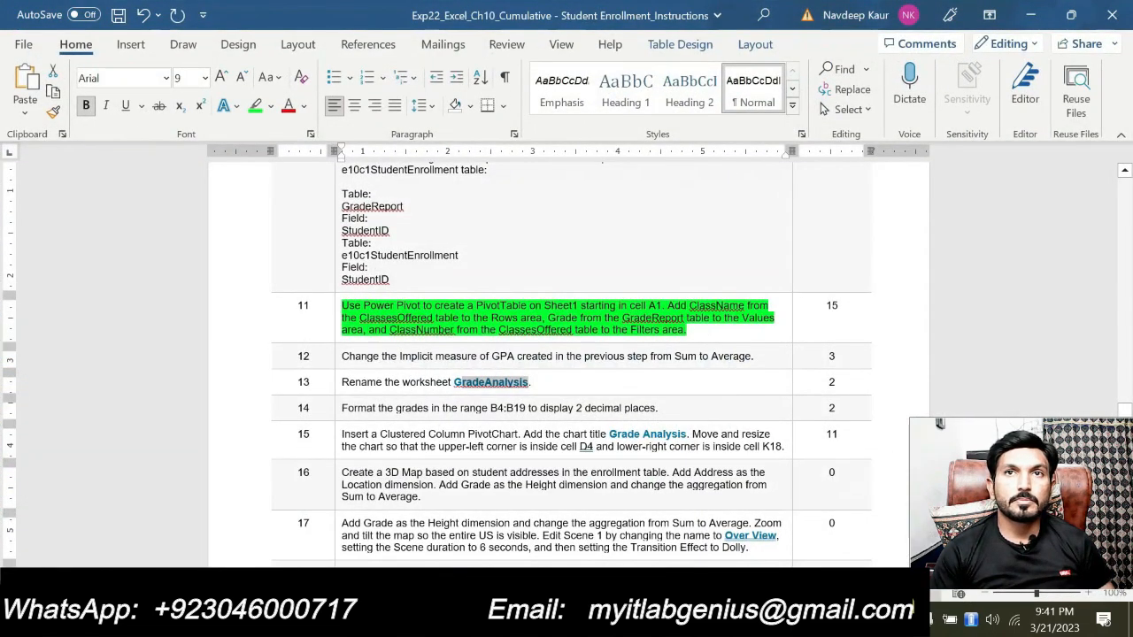
Remove the green highlight from the step 11 PivotTable instruction
{"action": "left_click_drag", "start_coordinate": [708, 334], "coordinate": [343, 306]}
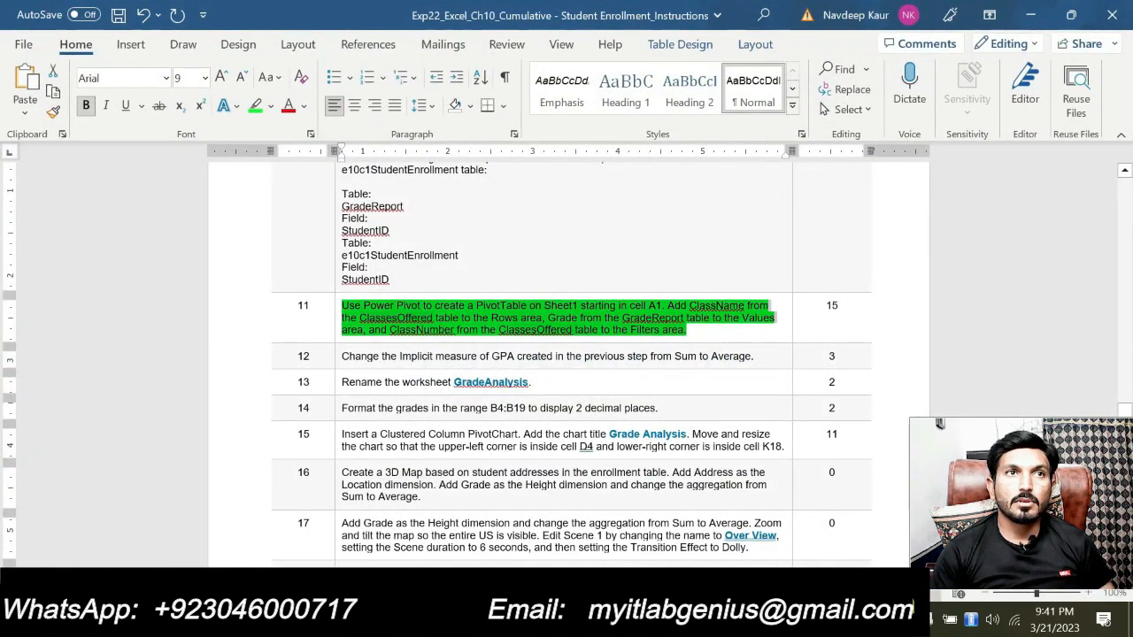
{"action": "left_click", "coordinate": [421, 297]}
{"action": "scroll", "coordinate": [422, 283], "scroll_direction": "down", "scroll_amount": 1}
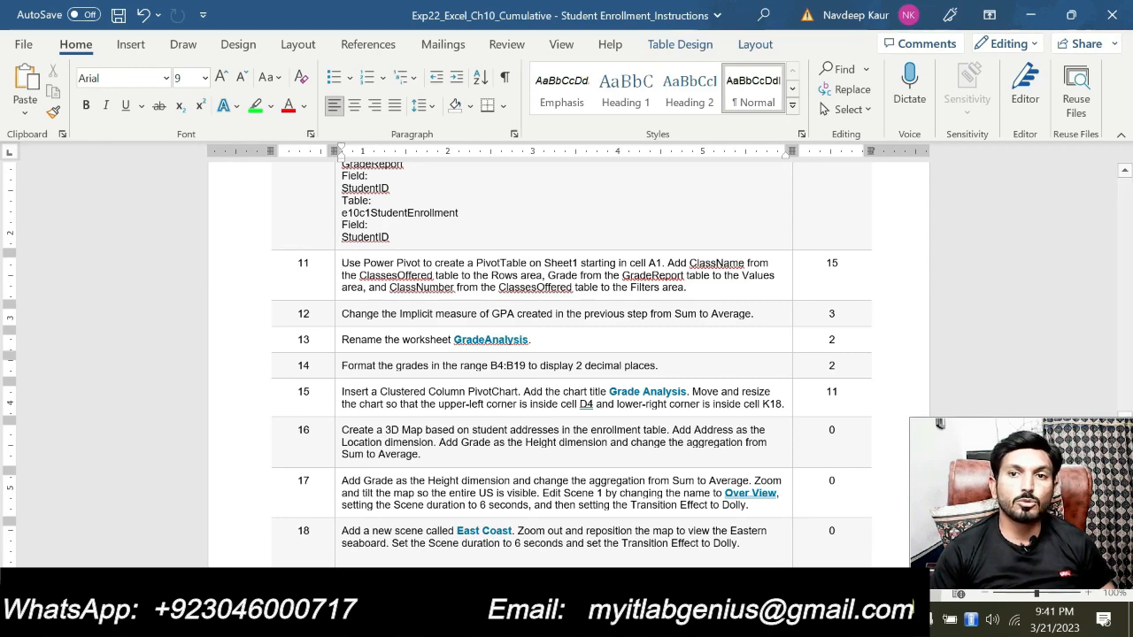
Compare the Excel PivotTable and Grade Analysis chart with the remaining steps in the Word instructions
{"action": "key", "text": "alt+Tab"}
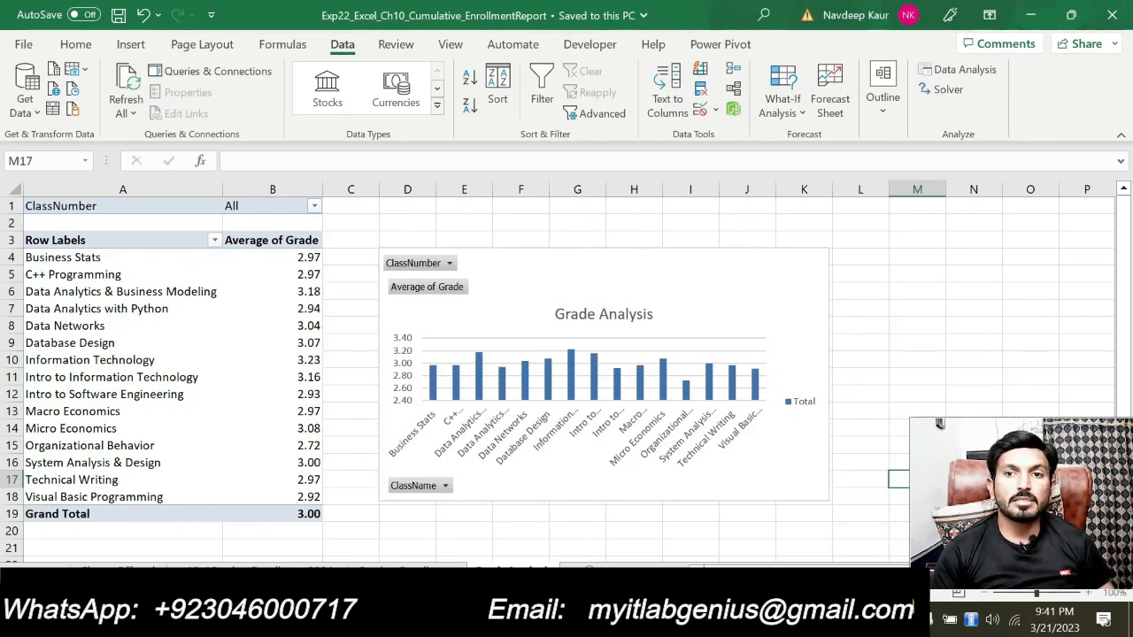
{"action": "key", "text": "alt+Tab"}
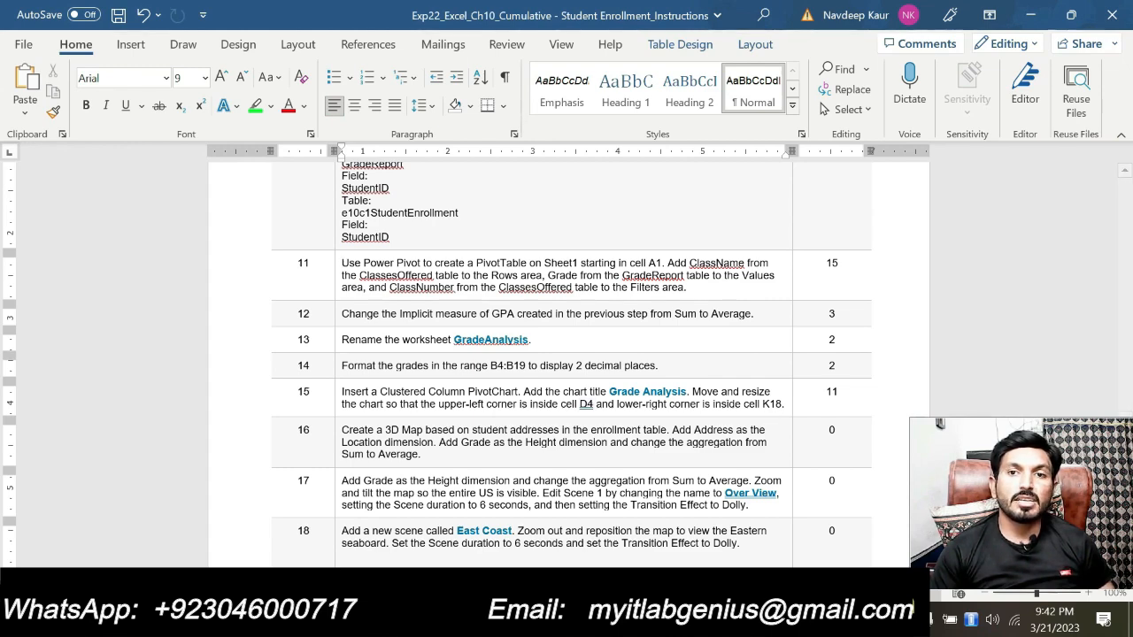
{"action": "left_click", "coordinate": [677, 619]}
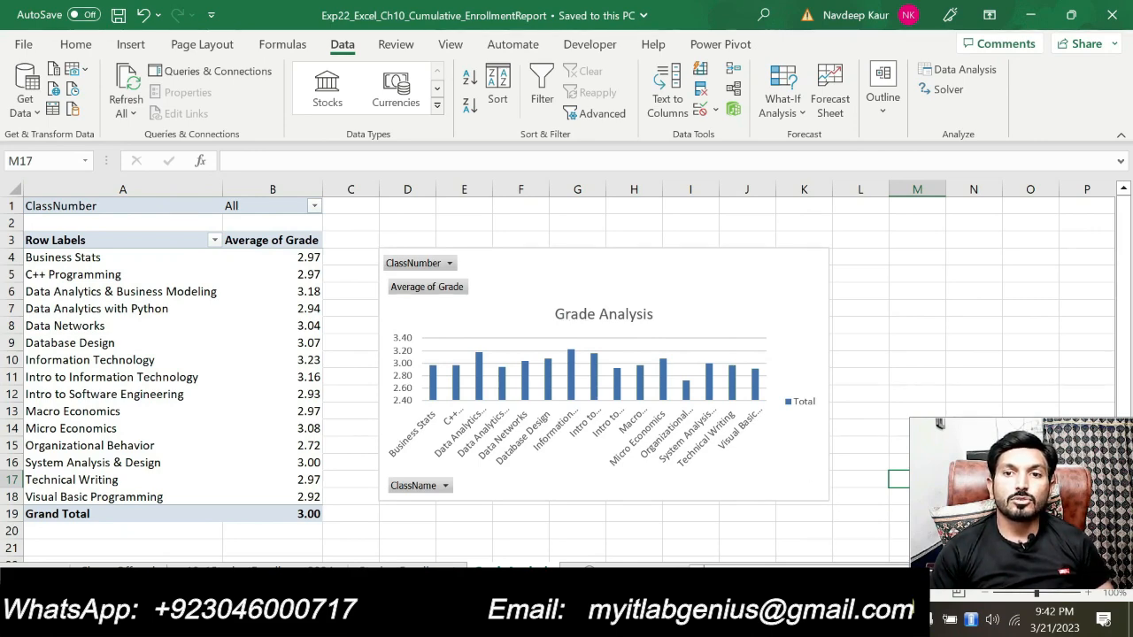
{"action": "key", "text": "alt+Tab"}
{"action": "scroll", "coordinate": [565, 397], "scroll_direction": "down", "scroll_amount": 3}
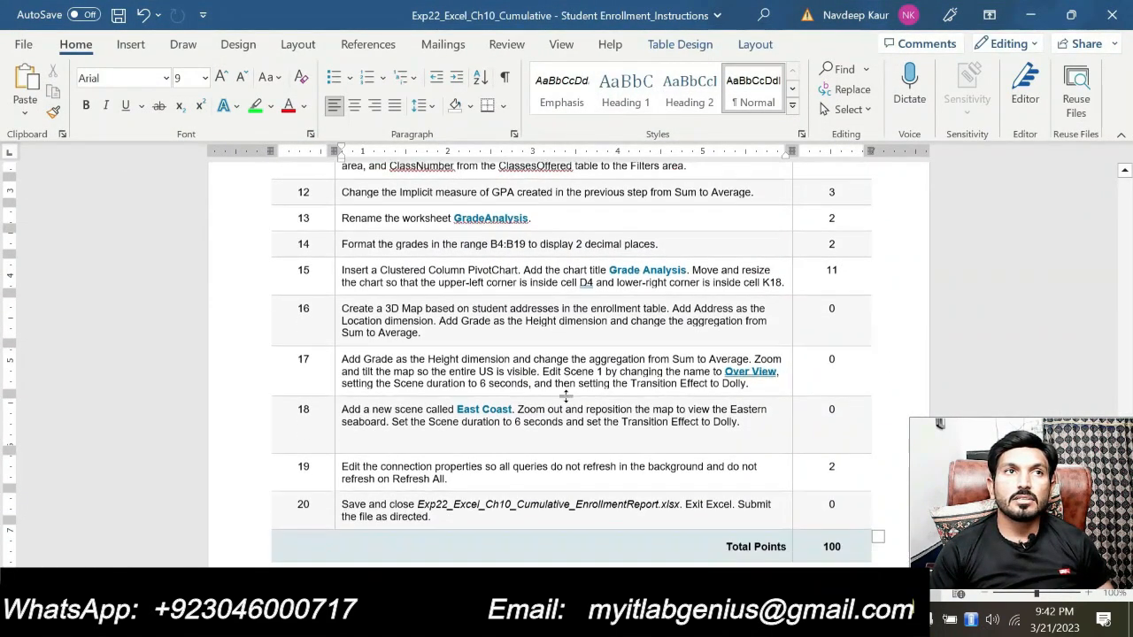
Highlight the points values of steps 16 to 18 in green
{"action": "scroll", "coordinate": [533, 258], "scroll_direction": "up", "scroll_amount": 1}
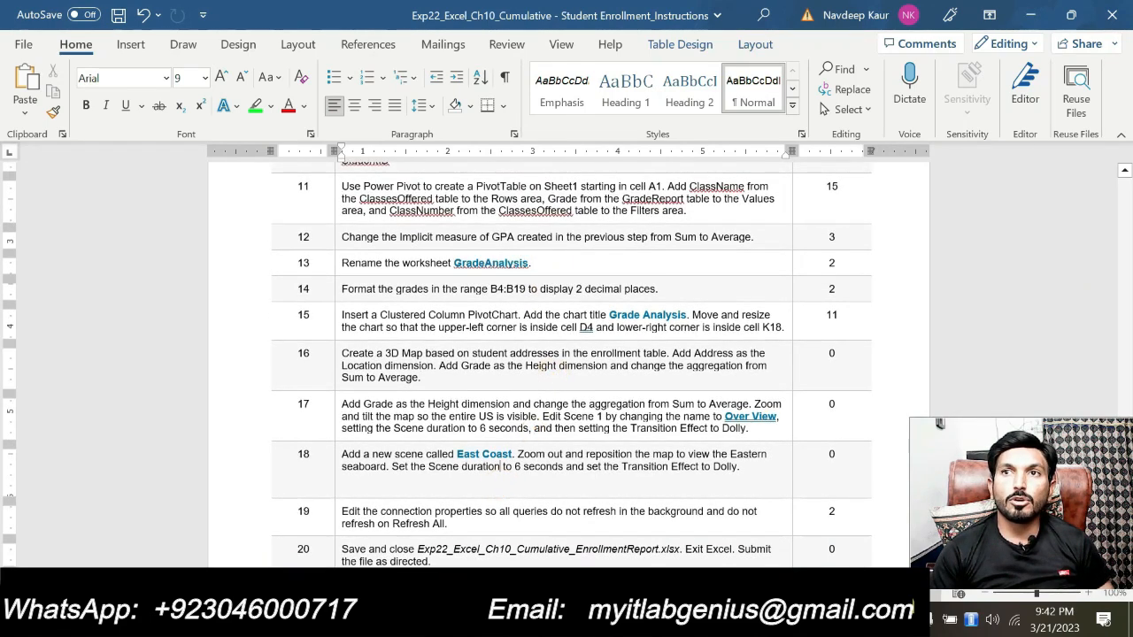
{"action": "left_click_drag", "start_coordinate": [828, 353], "coordinate": [828, 455]}
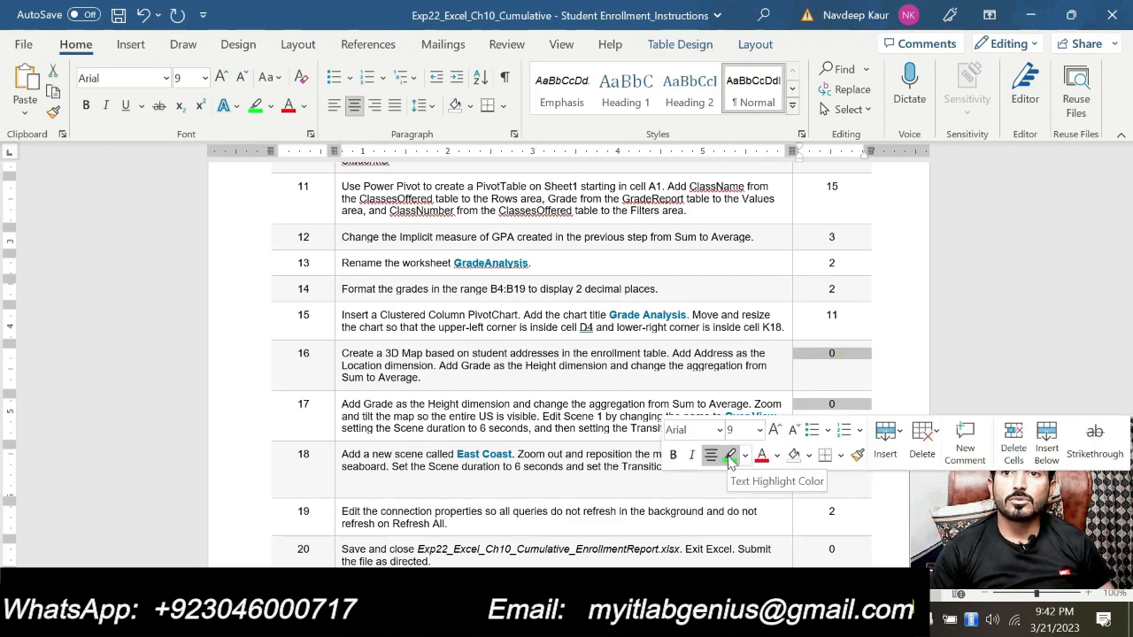
{"action": "left_click", "coordinate": [730, 455]}
{"action": "left_click", "coordinate": [536, 422]}
{"action": "scroll", "coordinate": [536, 421], "scroll_direction": "down", "scroll_amount": 2}
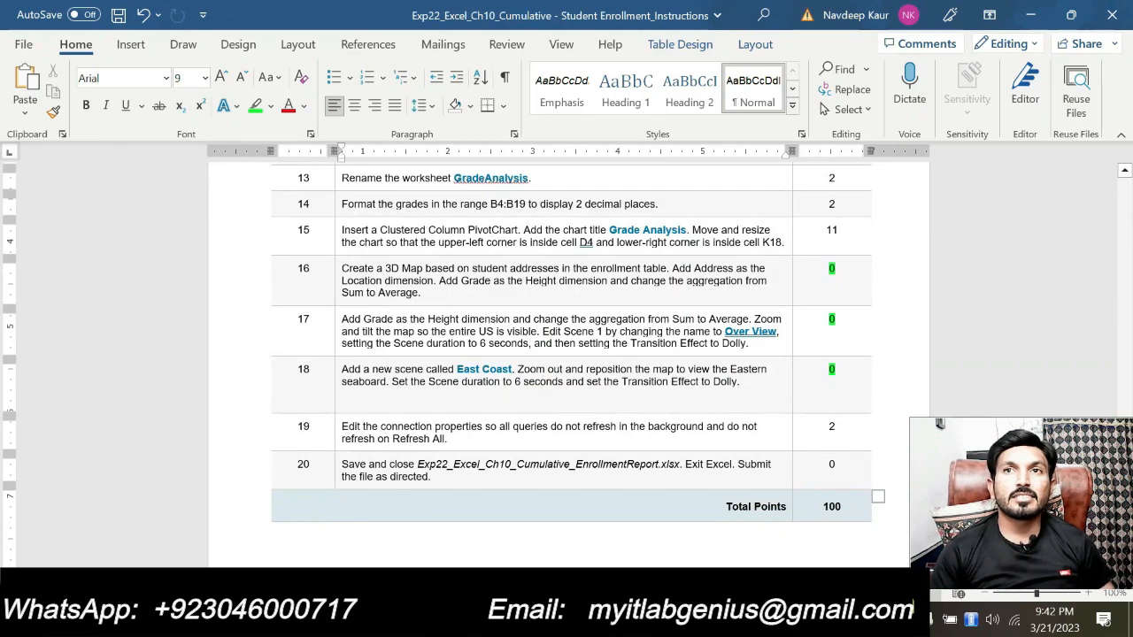
Highlight the step 19 connection properties instruction in green
{"action": "left_click_drag", "start_coordinate": [453, 439], "coordinate": [351, 427]}
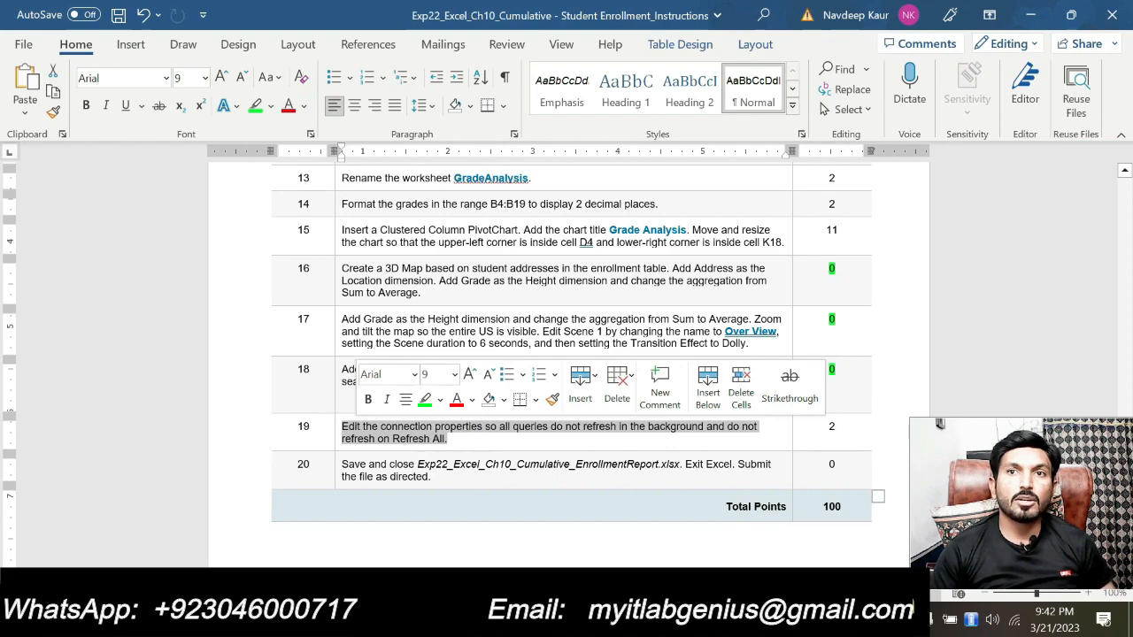
{"action": "left_click", "coordinate": [425, 399]}
{"action": "left_click", "coordinate": [468, 437]}
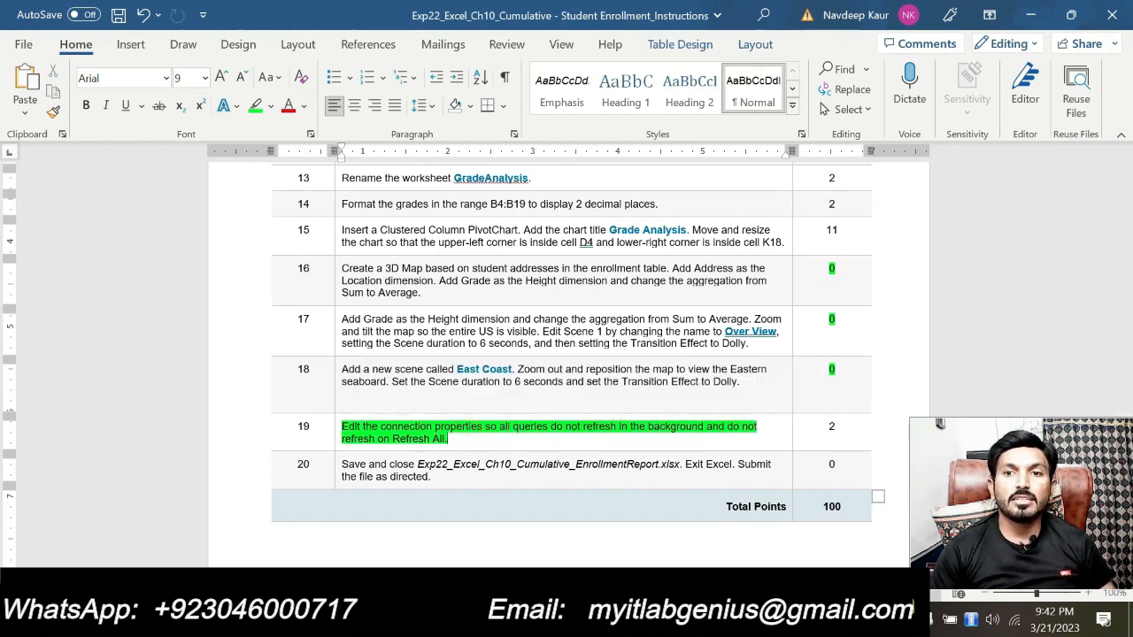
Switch to Excel and review the imported grade report, classes offered and 2024 student enrollment worksheets
{"action": "key", "text": "alt+Tab"}
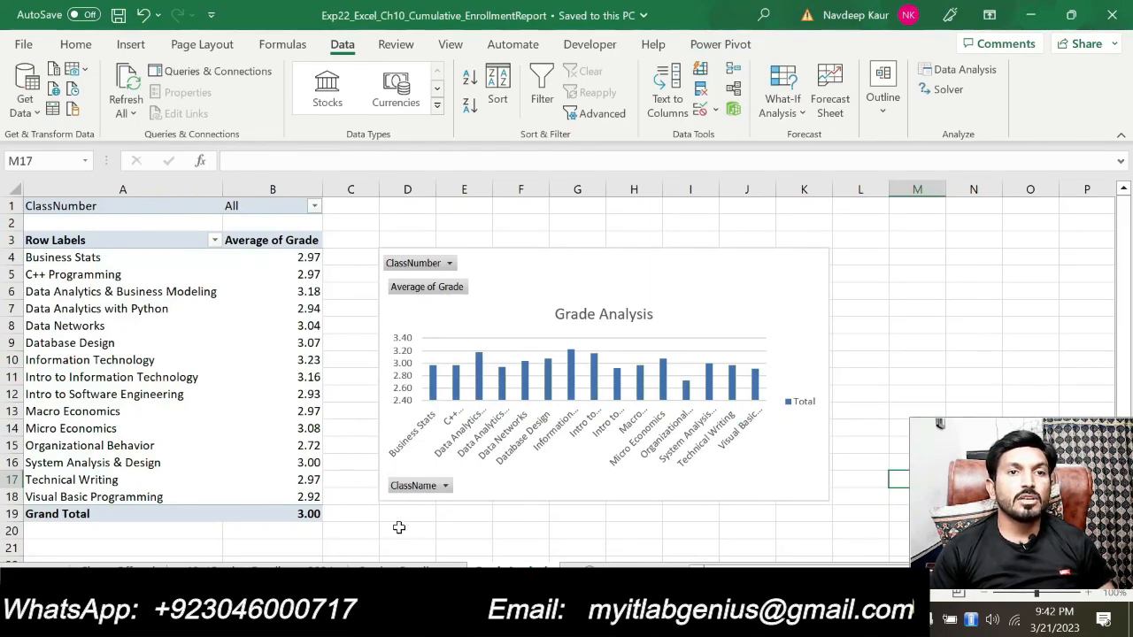
{"action": "left_click", "coordinate": [129, 571]}
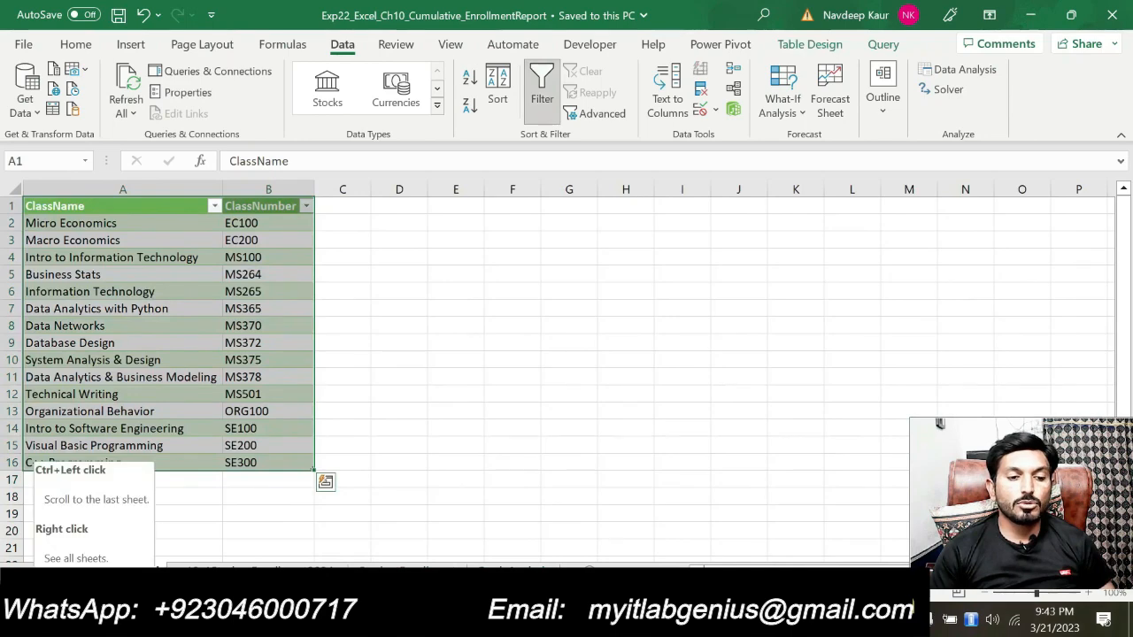
{"action": "left_click", "coordinate": [14, 573]}
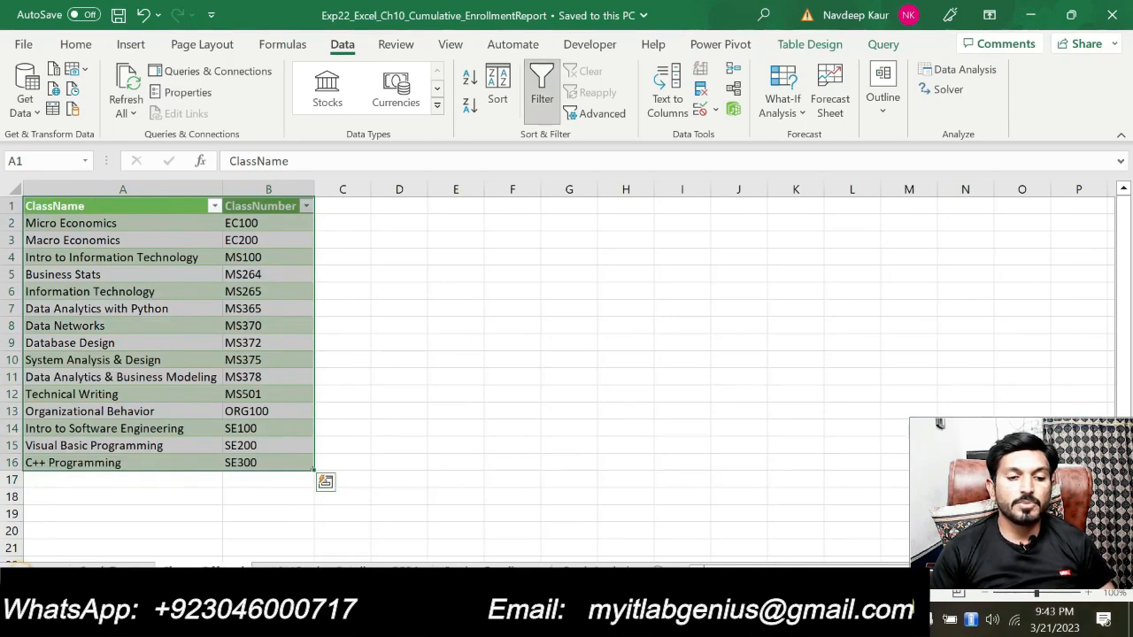
{"action": "left_click", "coordinate": [115, 571]}
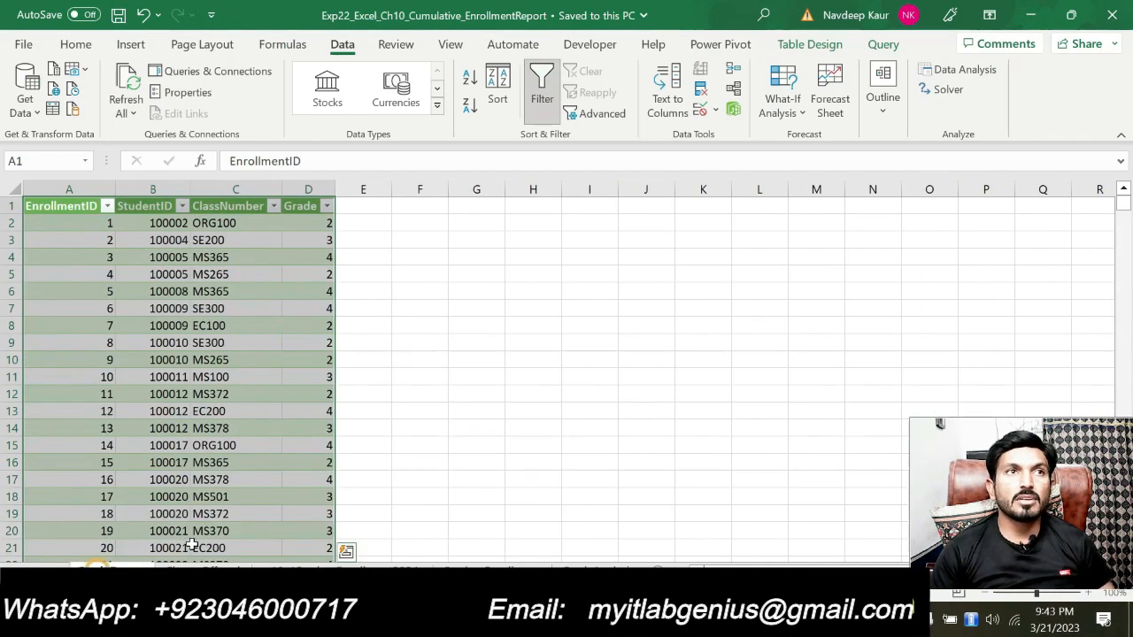
{"action": "left_click", "coordinate": [491, 408]}
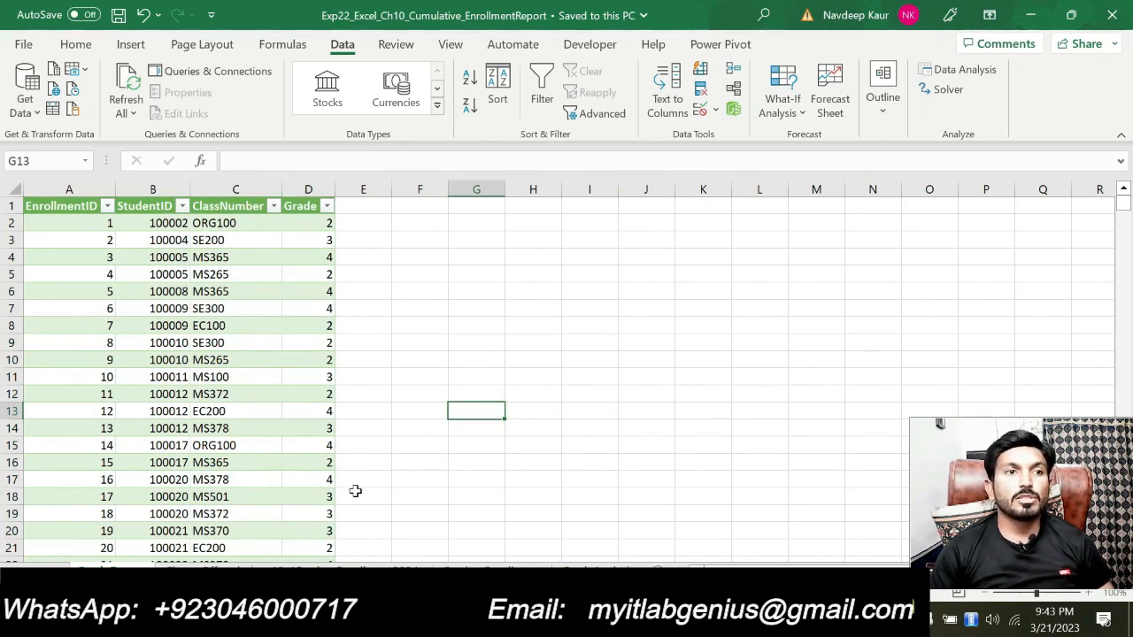
{"action": "left_click", "coordinate": [212, 571]}
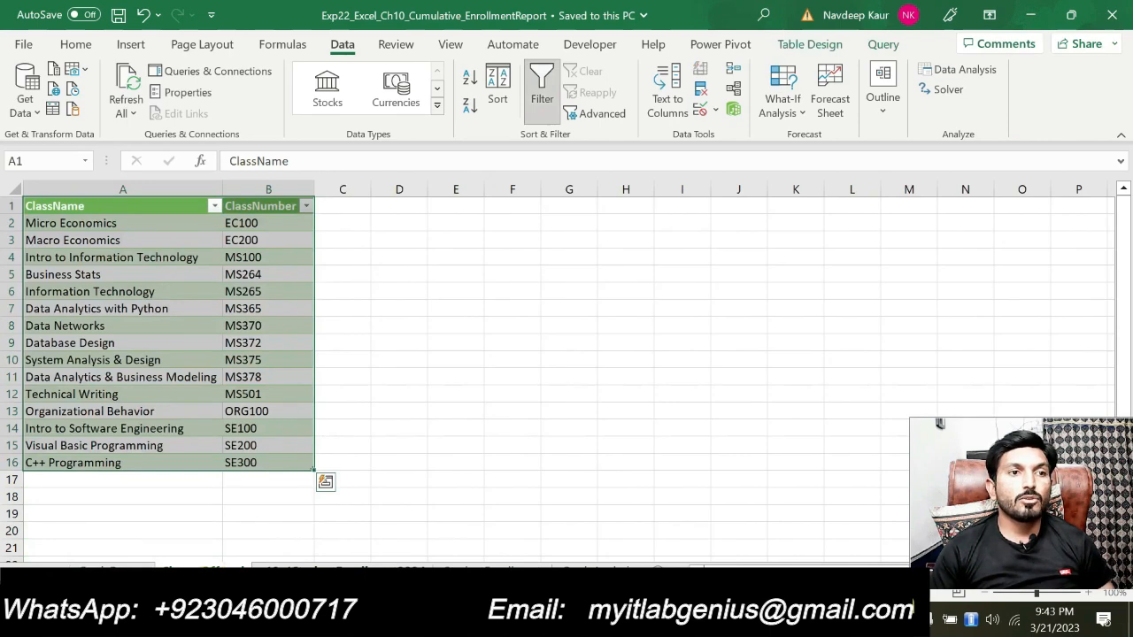
{"action": "left_click", "coordinate": [305, 570]}
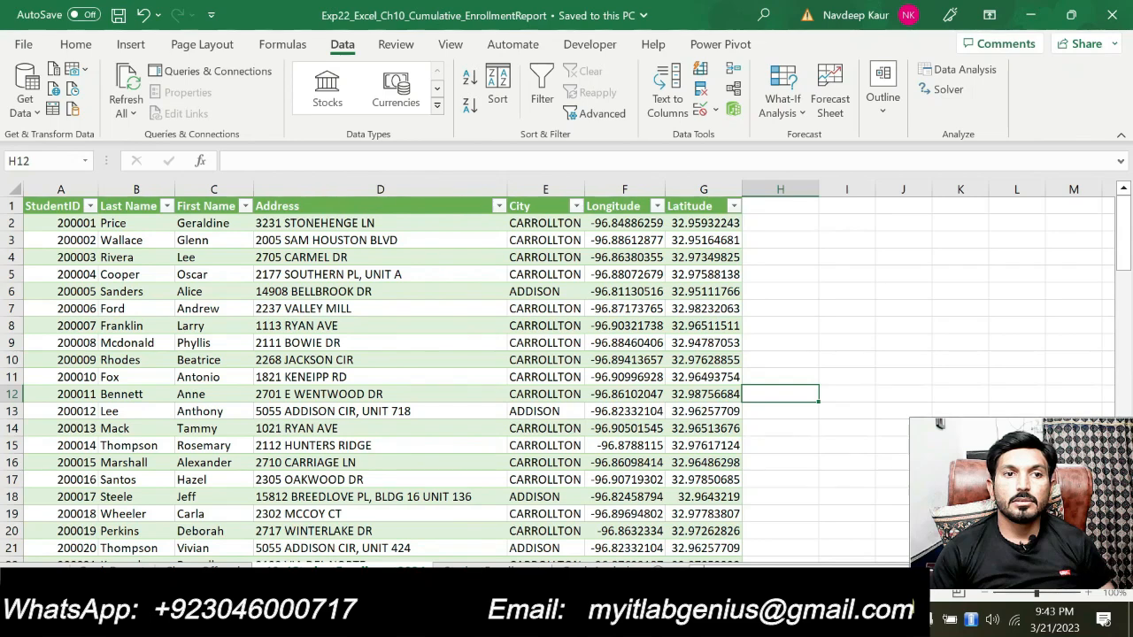
Switch to the browser and review the total score and later steps on the Excel Chapter 10 Cumulative score card
{"action": "left_click", "coordinate": [414, 619]}
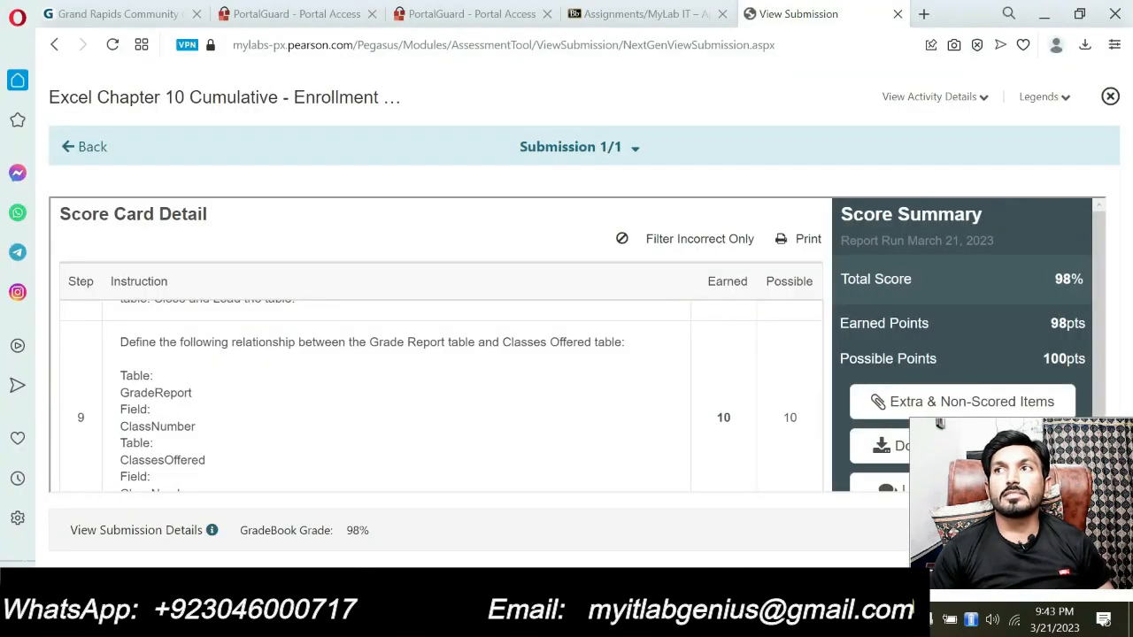
{"action": "double_click", "coordinate": [1069, 279]}
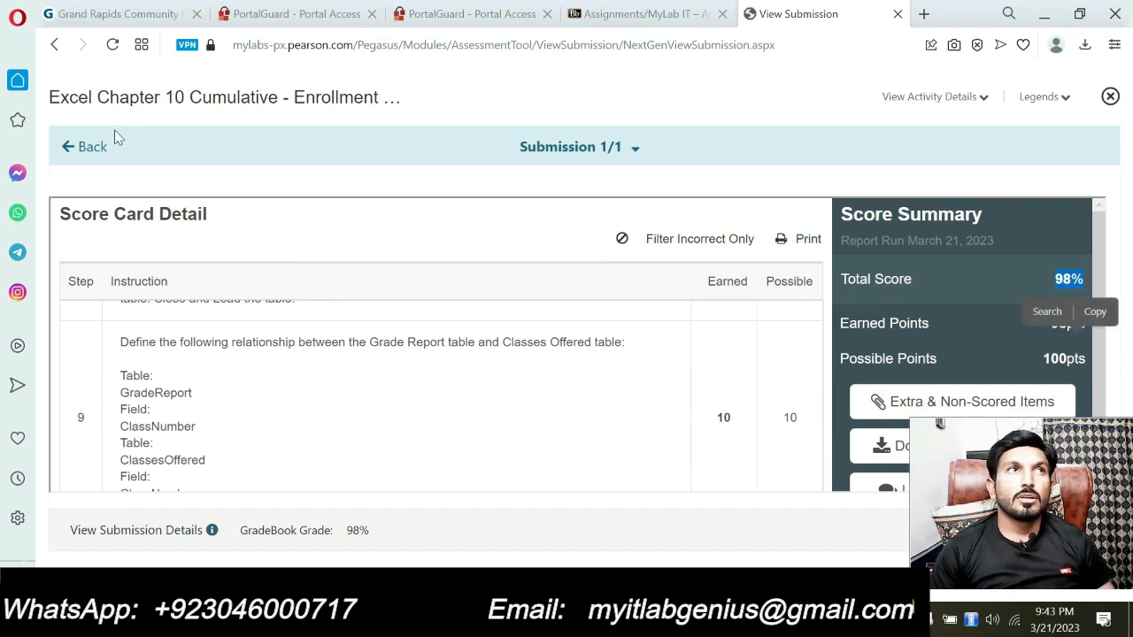
{"action": "left_click_drag", "start_coordinate": [57, 97], "coordinate": [379, 98]}
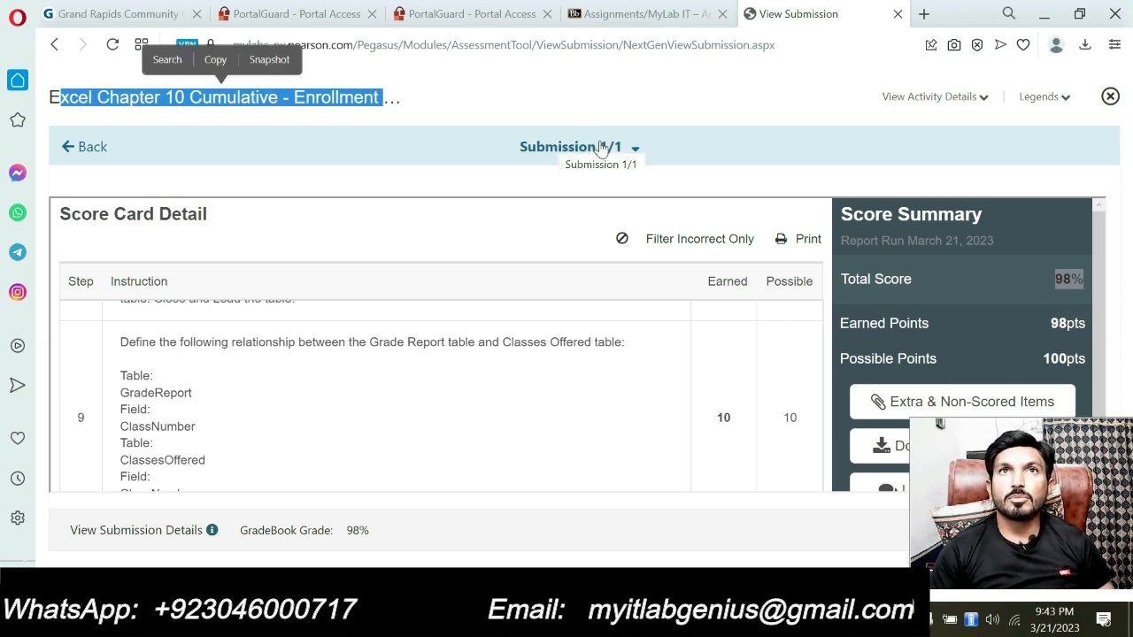
{"action": "left_click_drag", "start_coordinate": [1055, 273], "coordinate": [1072, 278]}
{"action": "scroll", "coordinate": [447, 409], "scroll_direction": "down", "scroll_amount": 4}
{"action": "scroll", "coordinate": [447, 409], "scroll_direction": "down", "scroll_amount": 10}
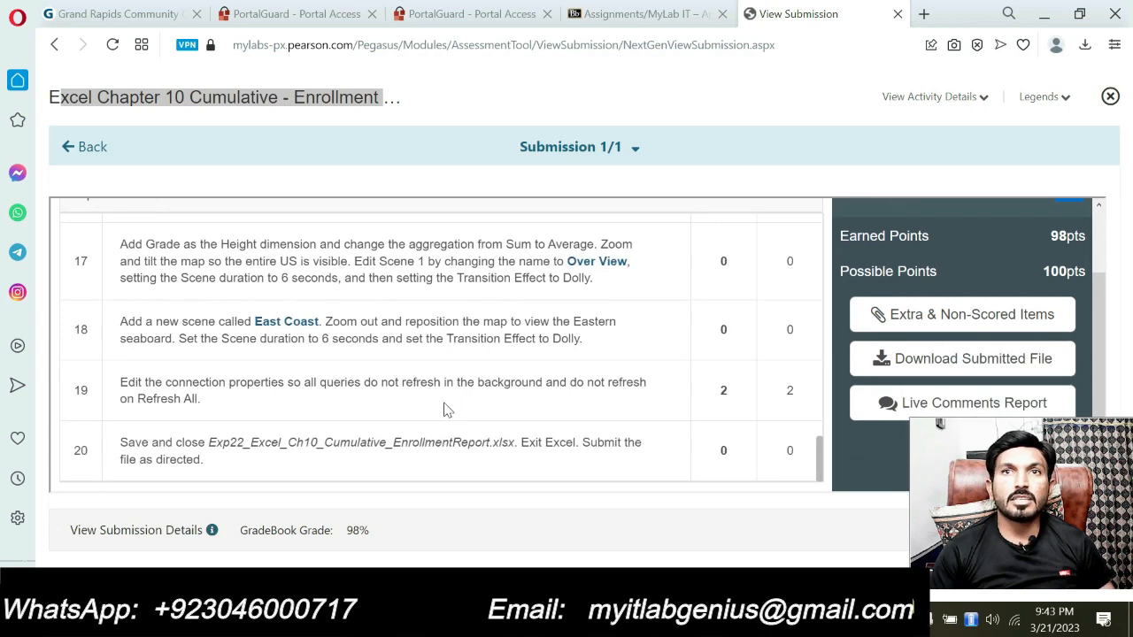
{"action": "scroll", "coordinate": [440, 345], "scroll_direction": "up", "scroll_amount": 4}
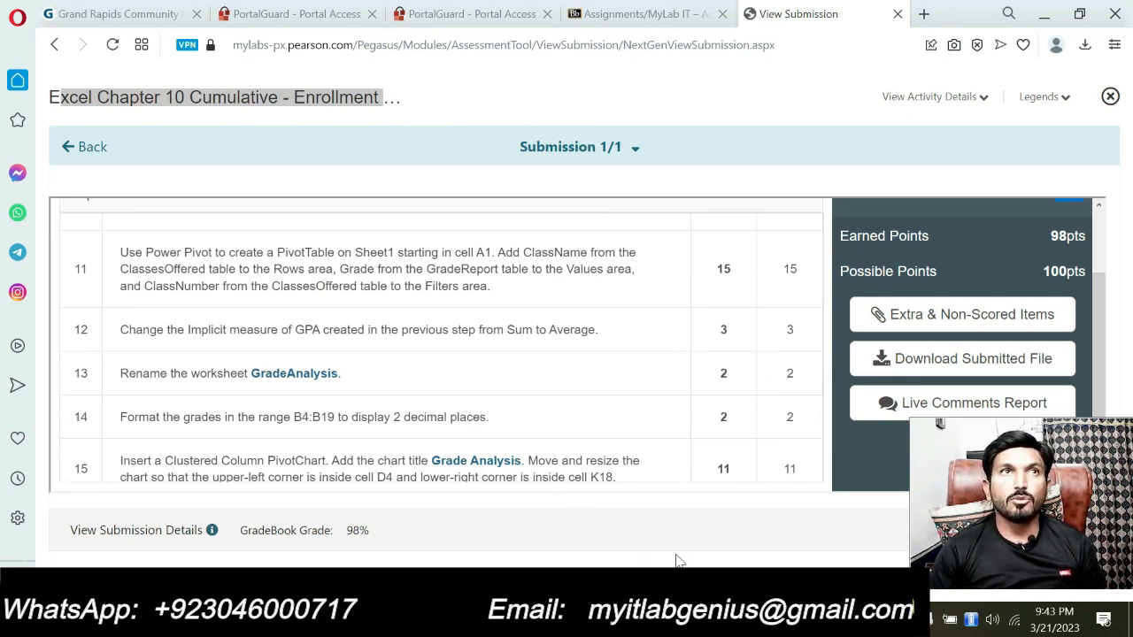
Return to Excel, open the accessibility checker, and look through all worksheets from the grade report to the Grade Analysis PivotTable
{"action": "key", "text": "alt+Tab"}
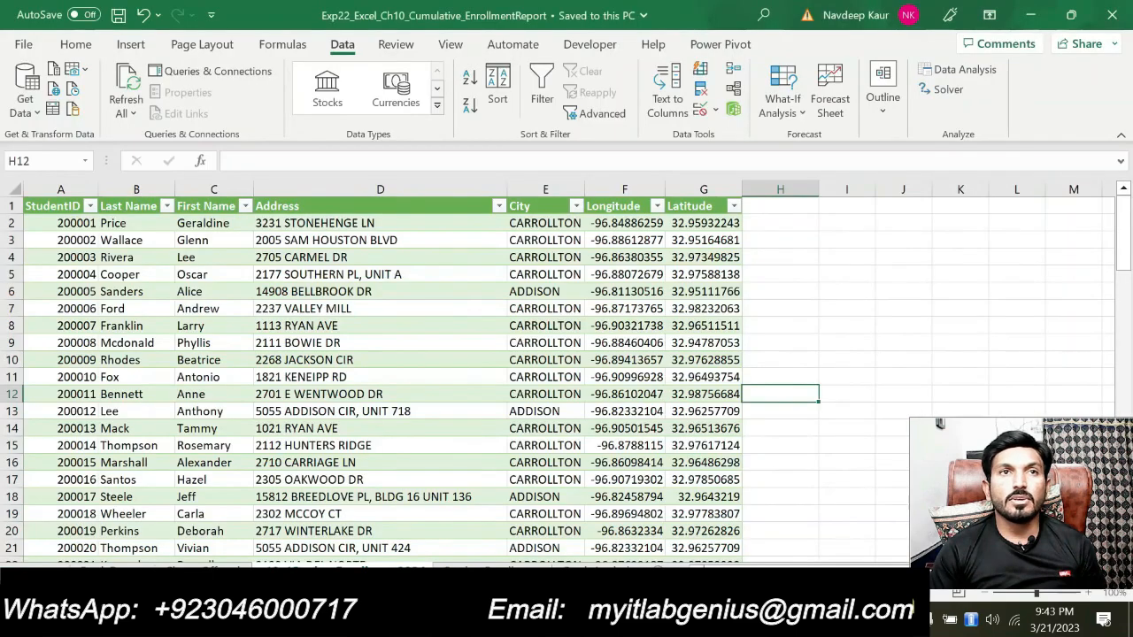
{"action": "left_click", "coordinate": [119, 593]}
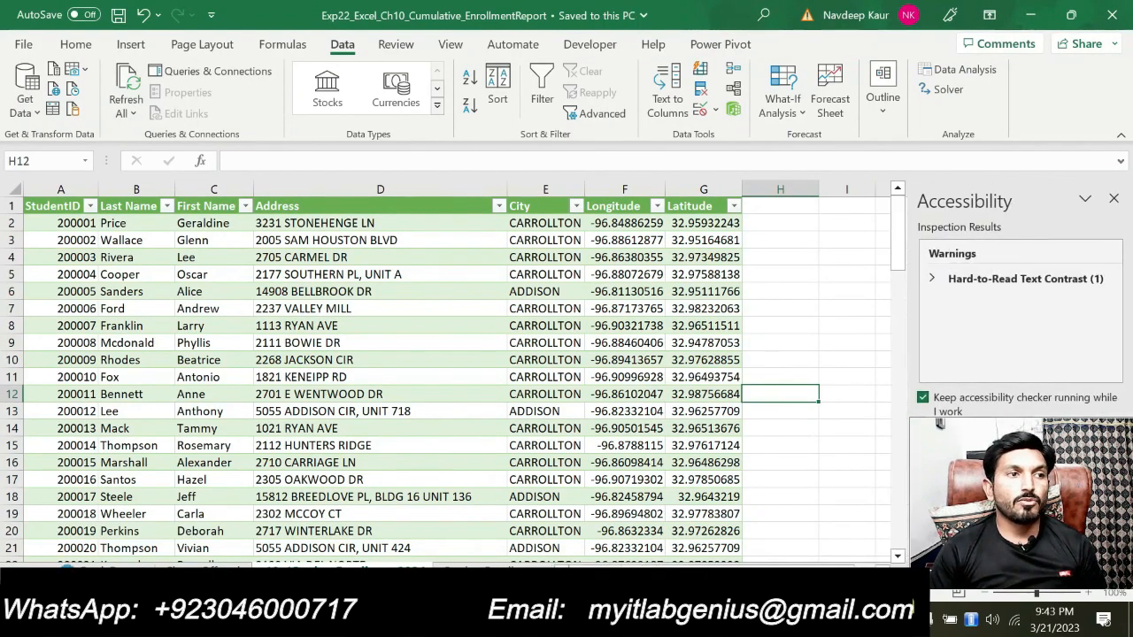
{"action": "left_click", "coordinate": [108, 570]}
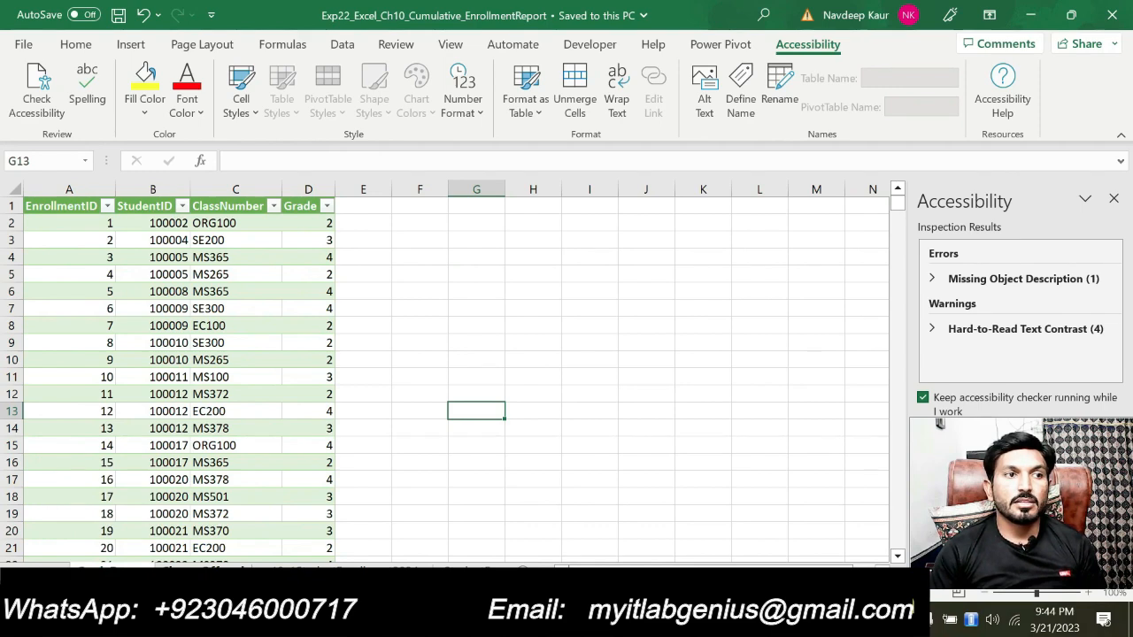
{"action": "left_click", "coordinate": [196, 571]}
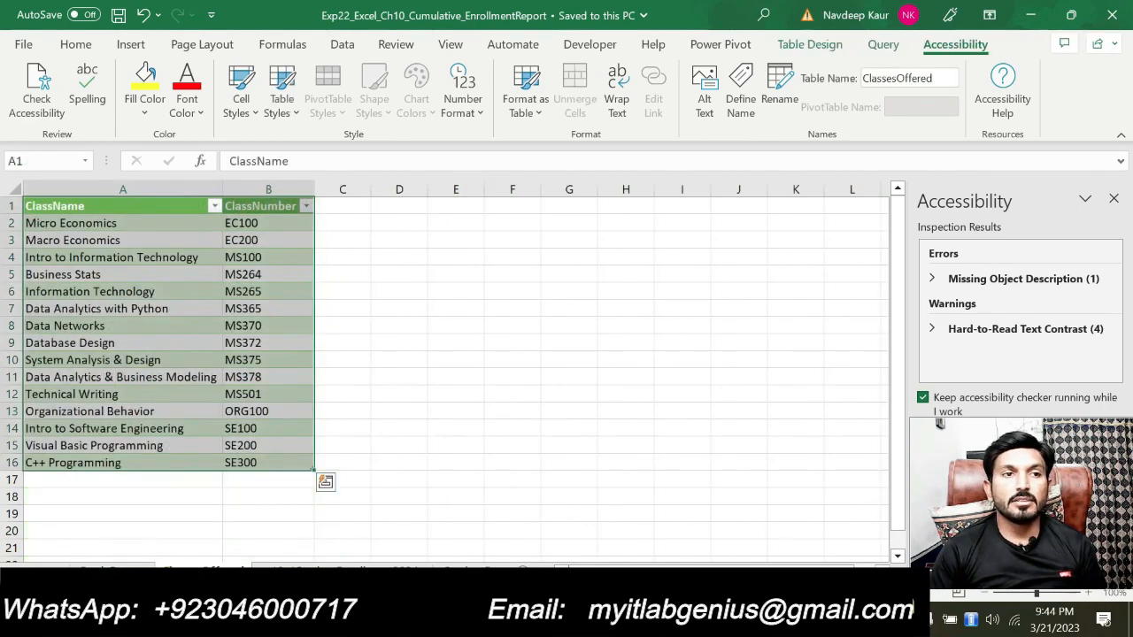
{"action": "left_click", "coordinate": [346, 570]}
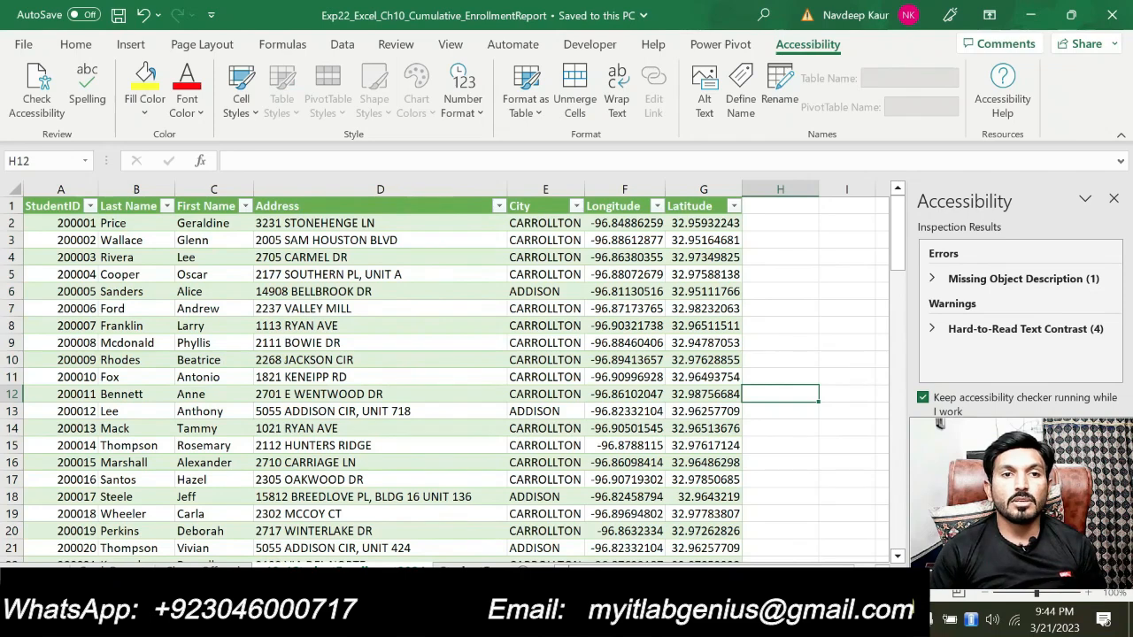
{"action": "left_click", "coordinate": [469, 571]}
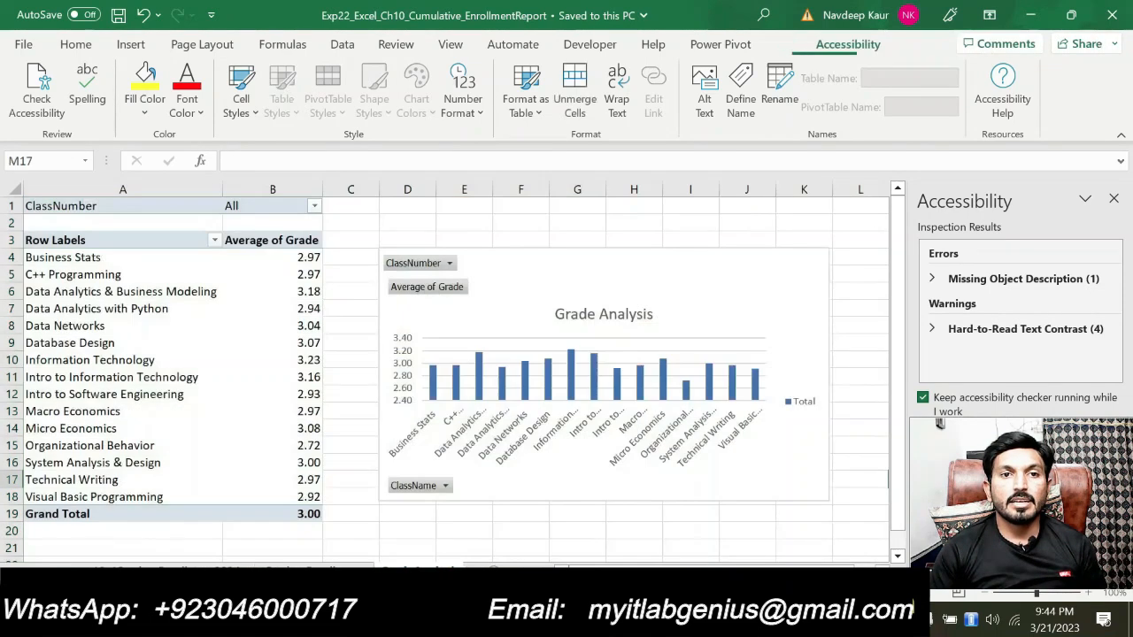
{"action": "left_click", "coordinate": [485, 571]}
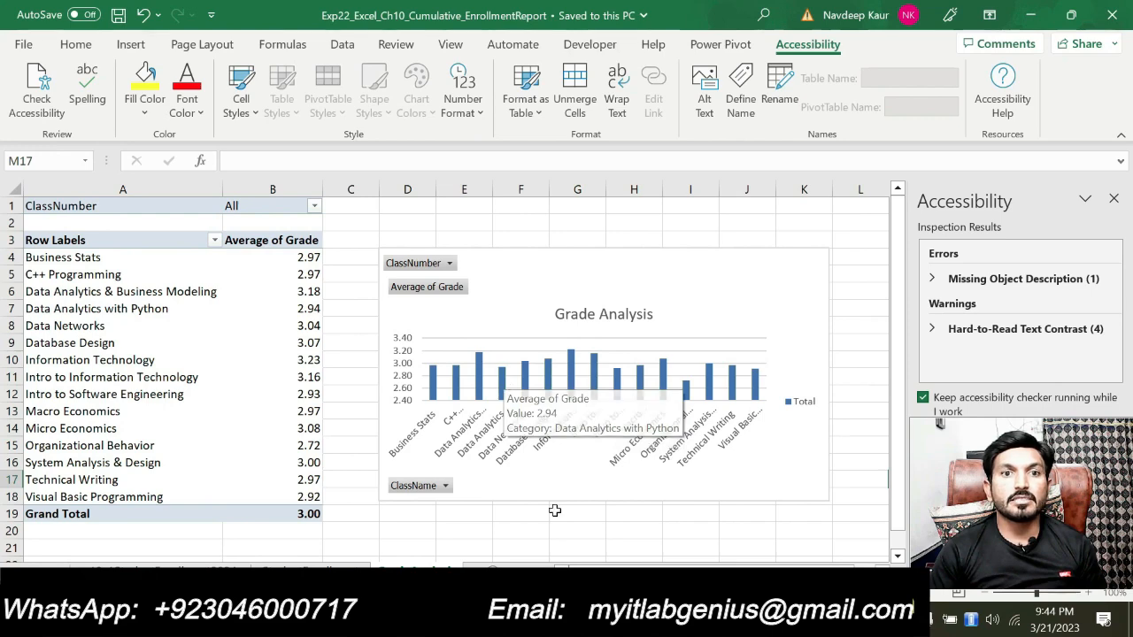
Switch back to the browser and examine the earned and possible points for each step on the score card
{"action": "left_click", "coordinate": [546, 620]}
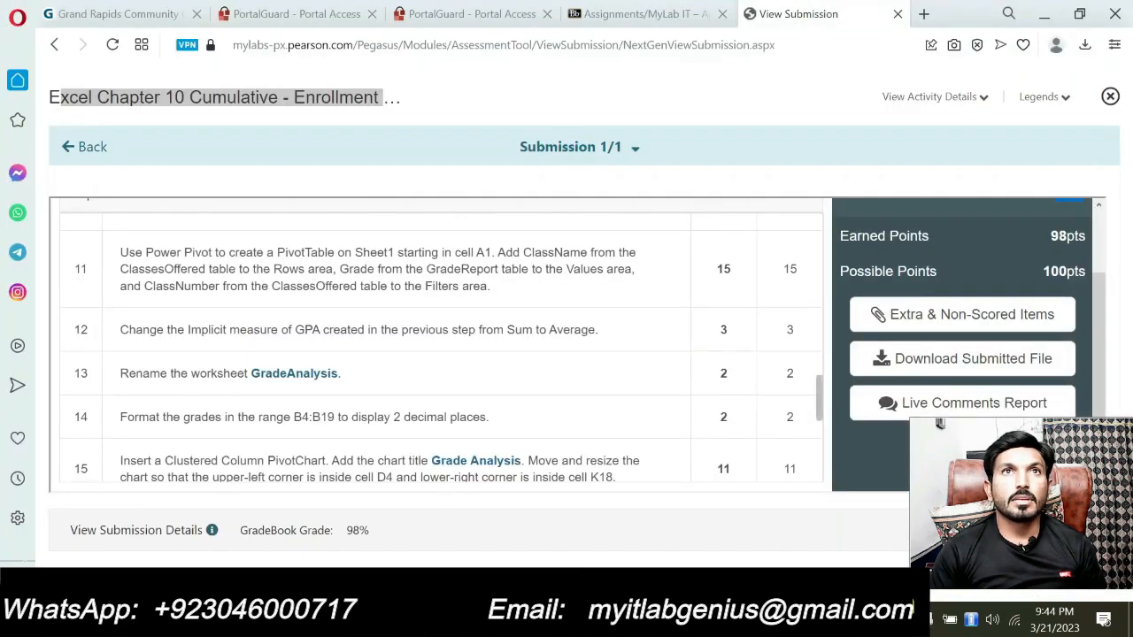
{"action": "scroll", "coordinate": [452, 458], "scroll_direction": "up", "scroll_amount": 10}
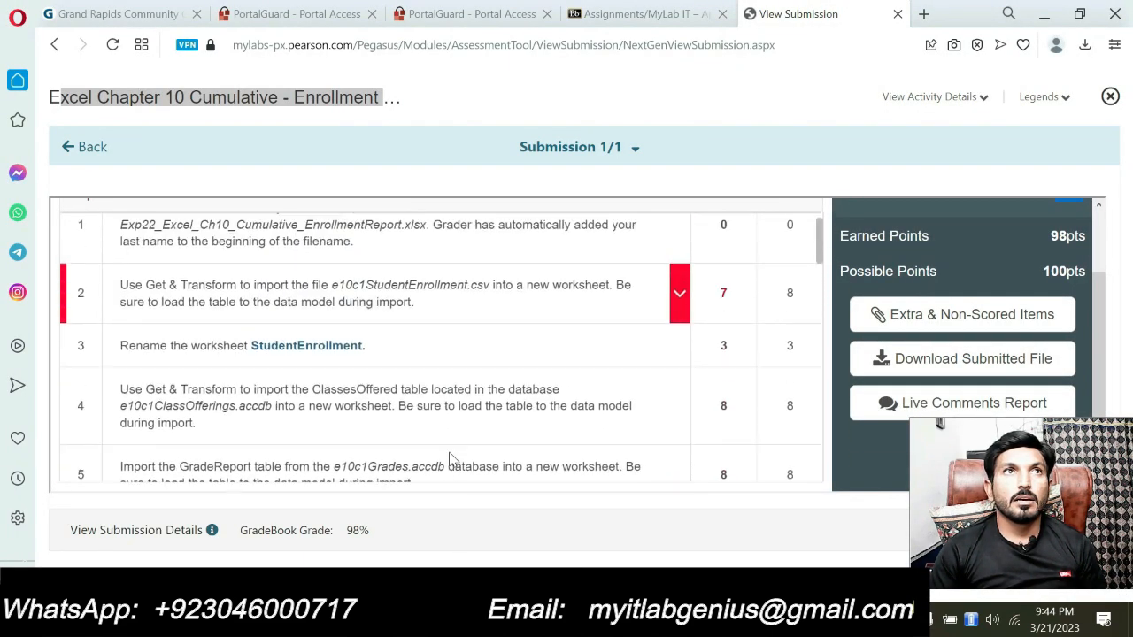
{"action": "scroll", "coordinate": [452, 458], "scroll_direction": "down", "scroll_amount": 10}
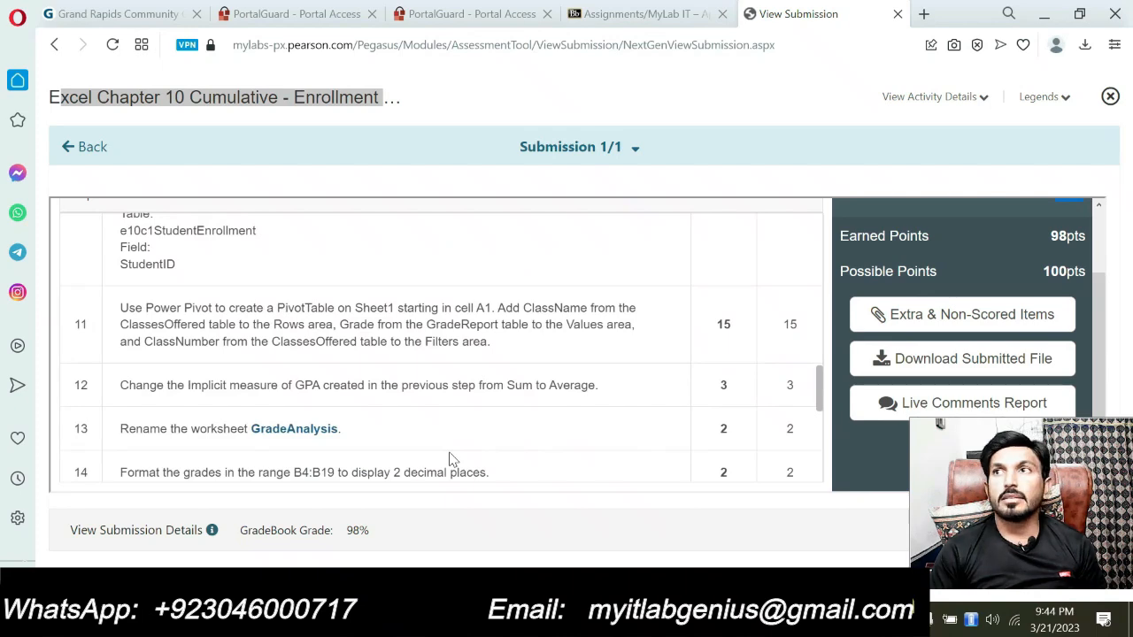
{"action": "scroll", "coordinate": [446, 449], "scroll_direction": "down", "scroll_amount": 5}
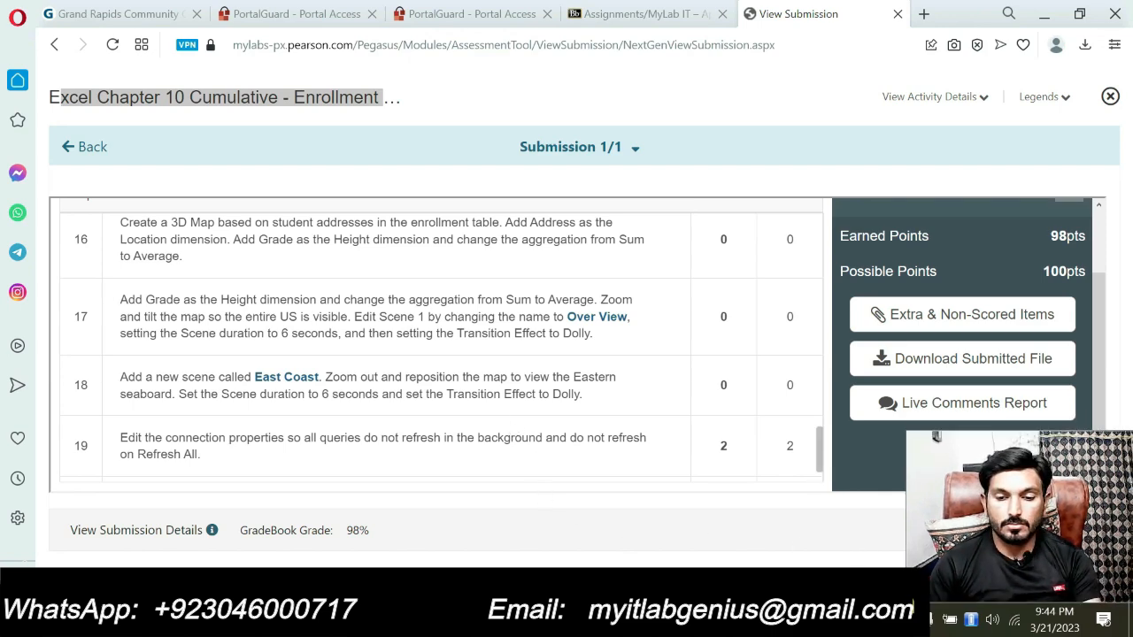
{"action": "scroll", "coordinate": [474, 416], "scroll_direction": "up", "scroll_amount": 2}
{"action": "scroll", "coordinate": [469, 432], "scroll_direction": "down", "scroll_amount": 3}
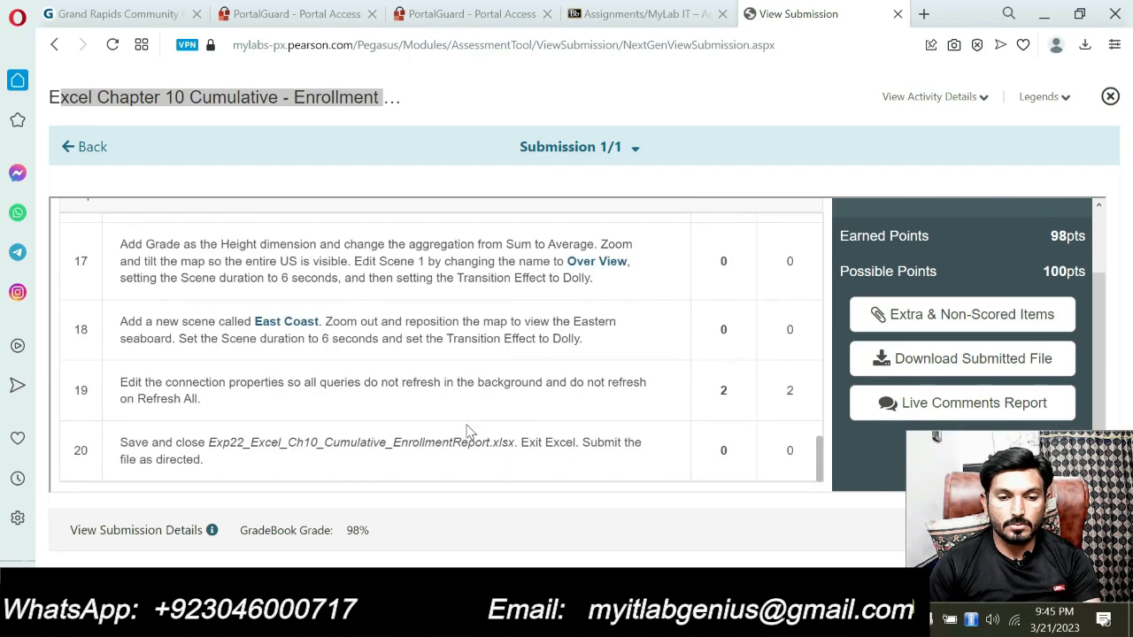
{"action": "scroll", "coordinate": [469, 431], "scroll_direction": "up", "scroll_amount": 5}
{"action": "scroll", "coordinate": [470, 432], "scroll_direction": "down", "scroll_amount": 5}
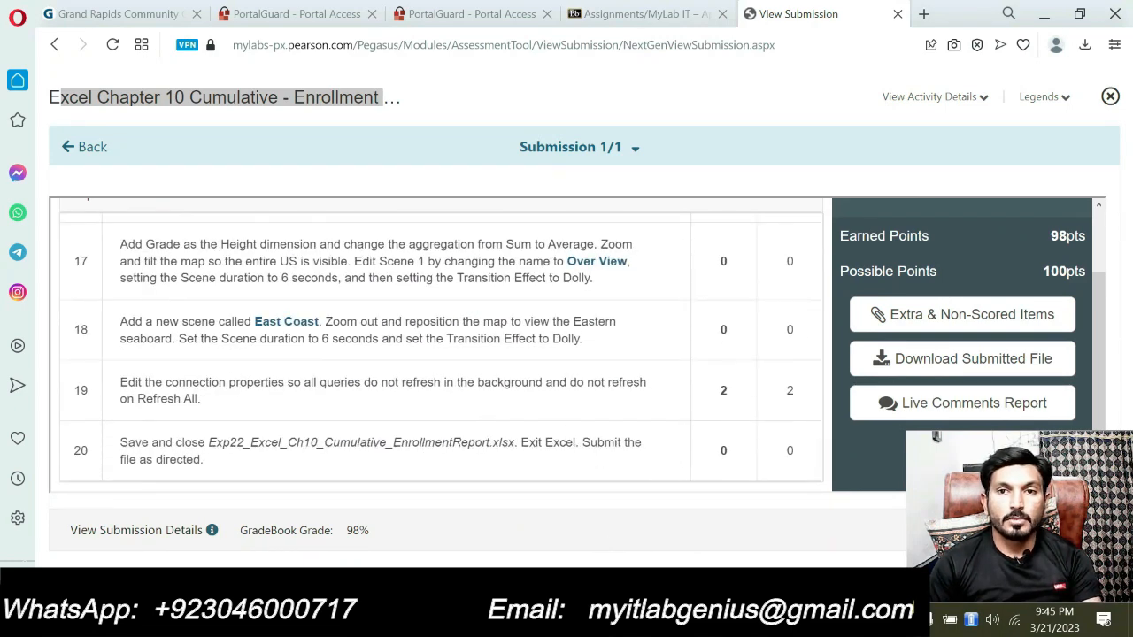
Switch to the Word instructions and read through the project steps from the beginning to step 17
{"action": "key", "text": "alt+Tab"}
{"action": "scroll", "coordinate": [512, 427], "scroll_direction": "up", "scroll_amount": 15}
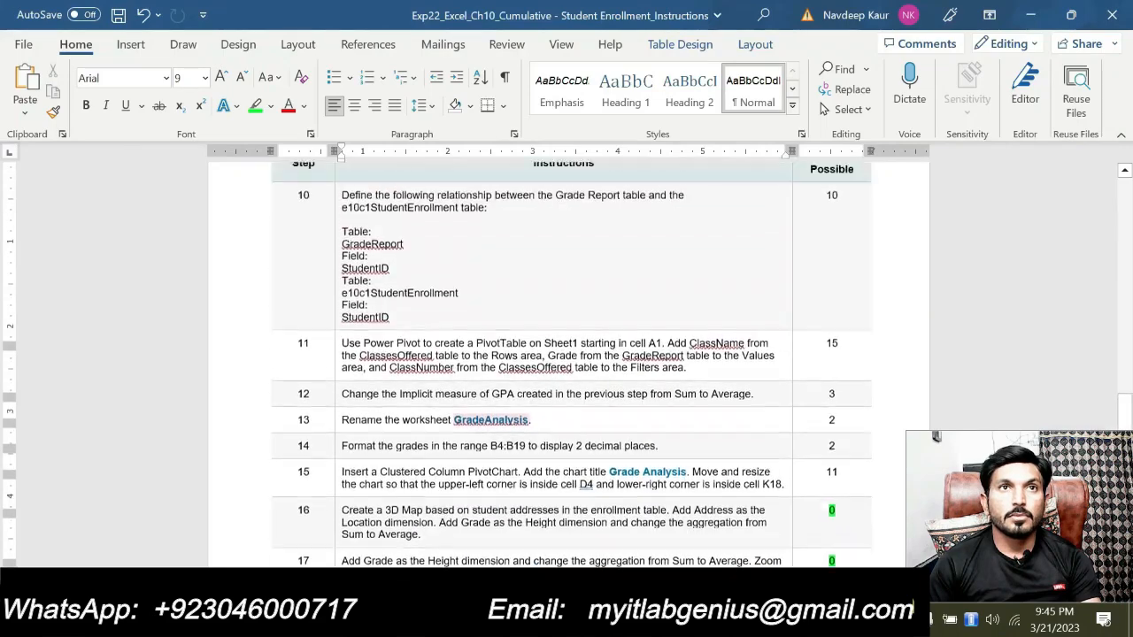
{"action": "scroll", "coordinate": [512, 428], "scroll_direction": "up", "scroll_amount": 4}
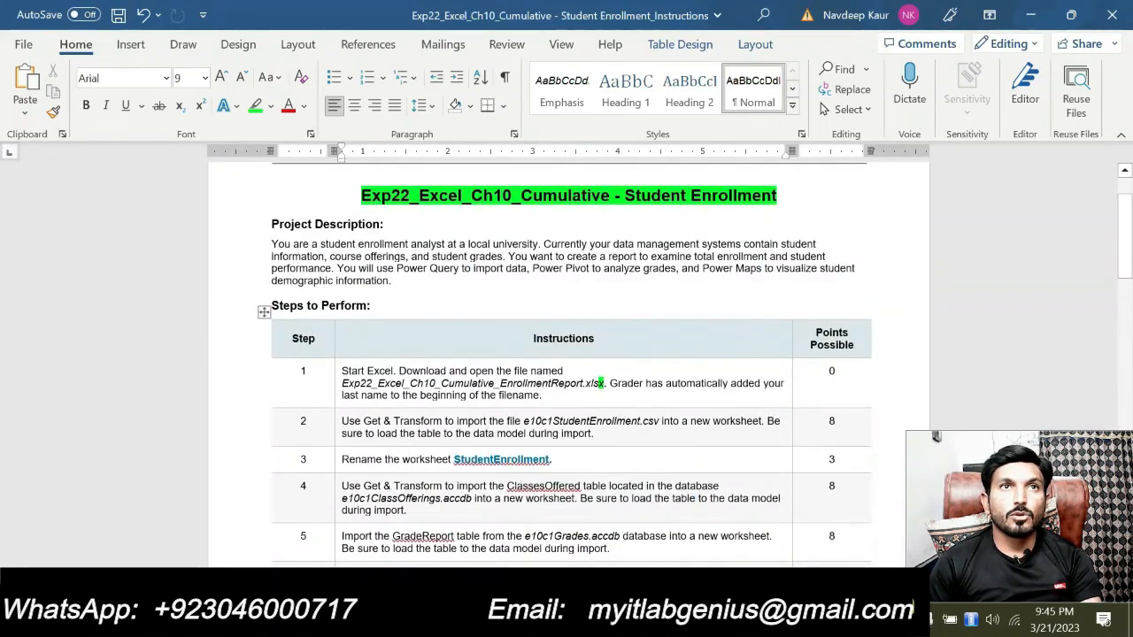
{"action": "scroll", "coordinate": [512, 427], "scroll_direction": "down", "scroll_amount": 2}
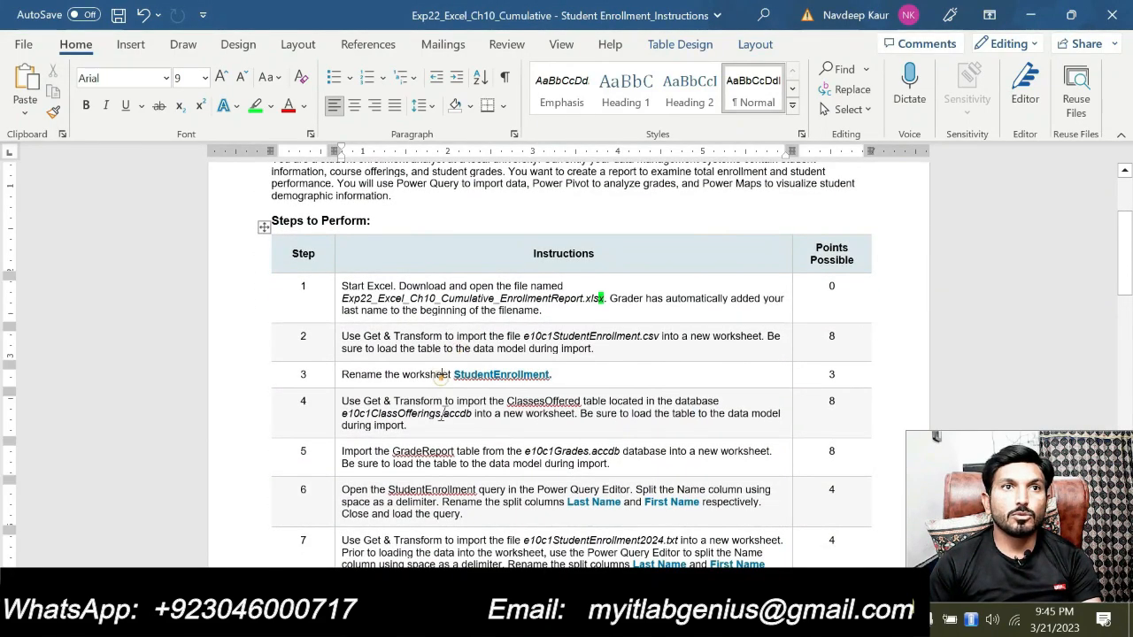
{"action": "left_click", "coordinate": [441, 414]}
{"action": "scroll", "coordinate": [442, 419], "scroll_direction": "down", "scroll_amount": 2}
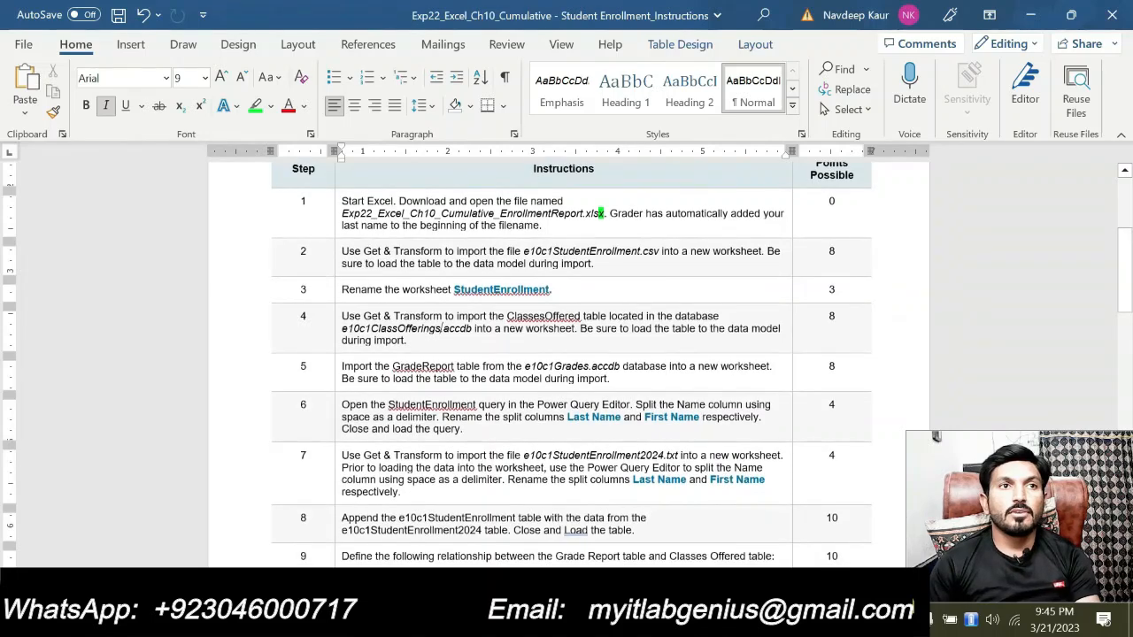
{"action": "scroll", "coordinate": [442, 418], "scroll_direction": "down", "scroll_amount": 4}
{"action": "scroll", "coordinate": [442, 418], "scroll_direction": "down", "scroll_amount": 5}
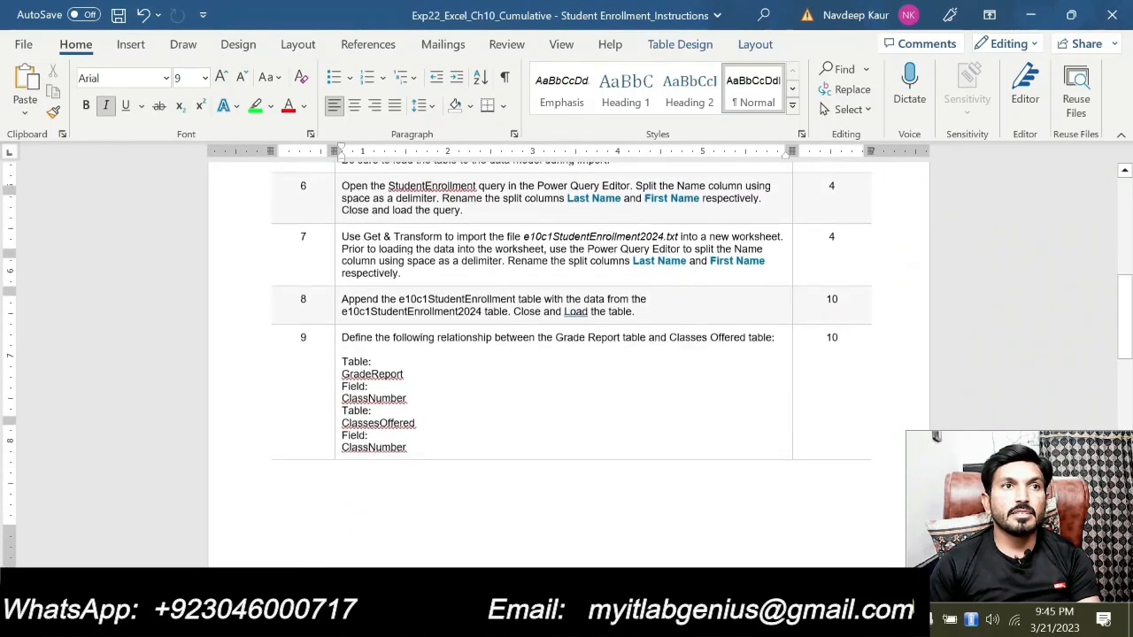
{"action": "scroll", "coordinate": [442, 418], "scroll_direction": "down", "scroll_amount": 3}
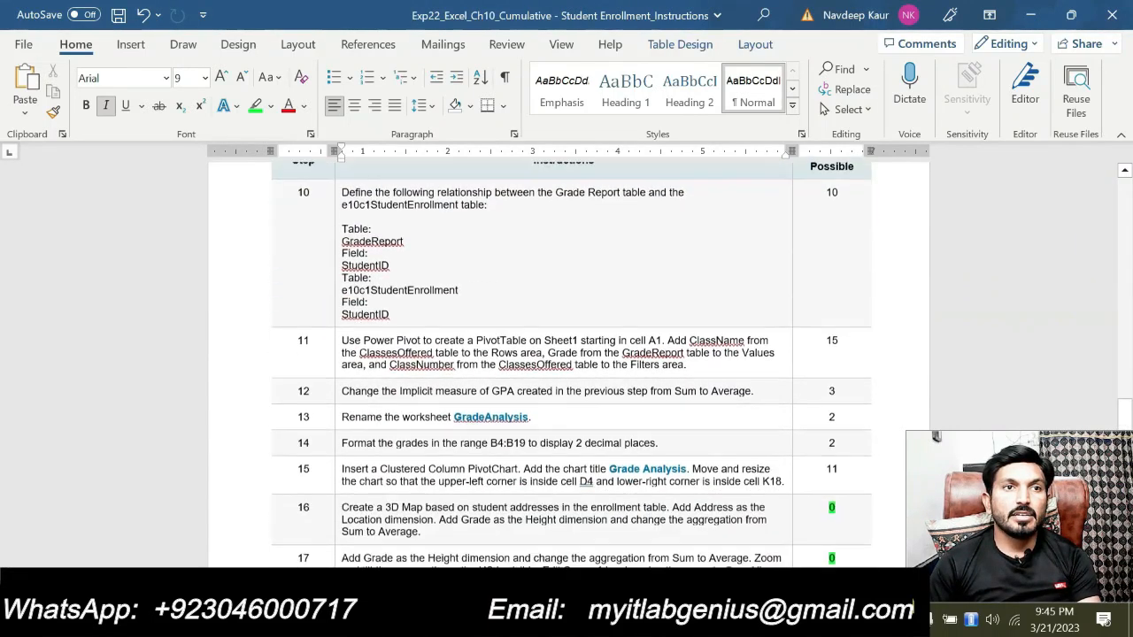
Select instruction steps 11 to 17, check the Grade Analysis worksheet in Excel, and return to Word to clear the selection
{"action": "left_click_drag", "start_coordinate": [352, 329], "coordinate": [390, 557]}
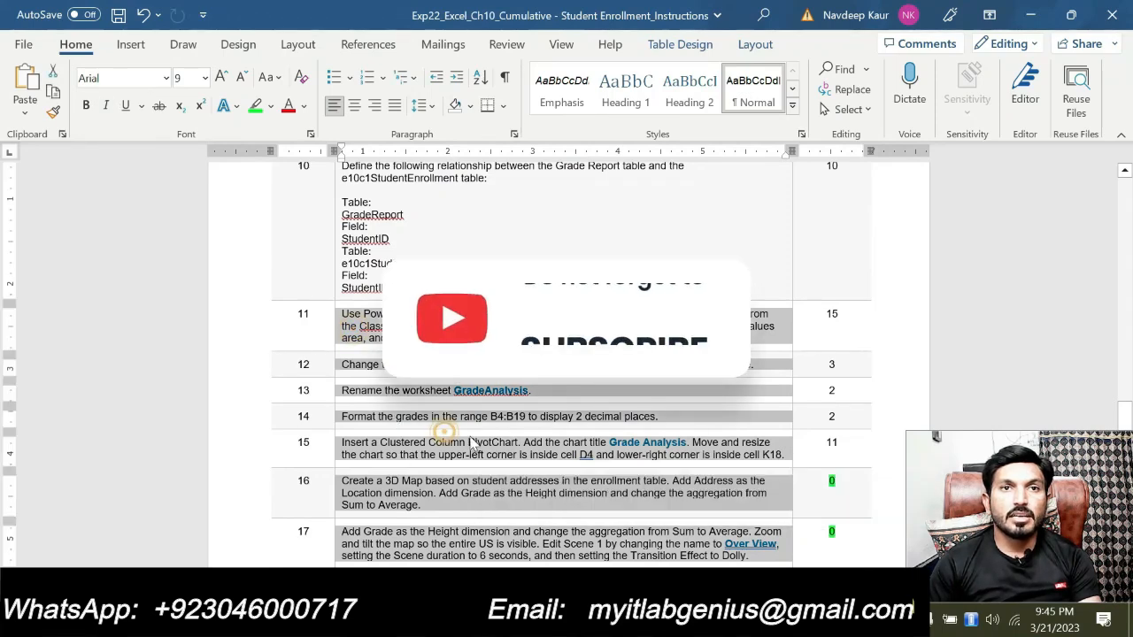
{"action": "left_click", "coordinate": [452, 620]}
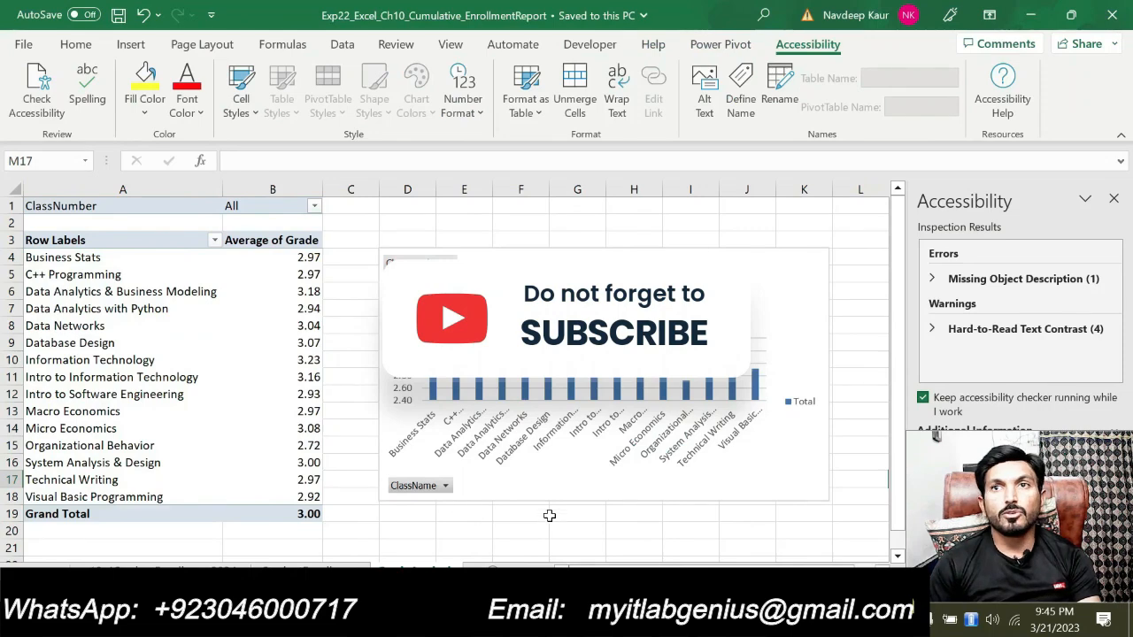
{"action": "left_click", "coordinate": [619, 621]}
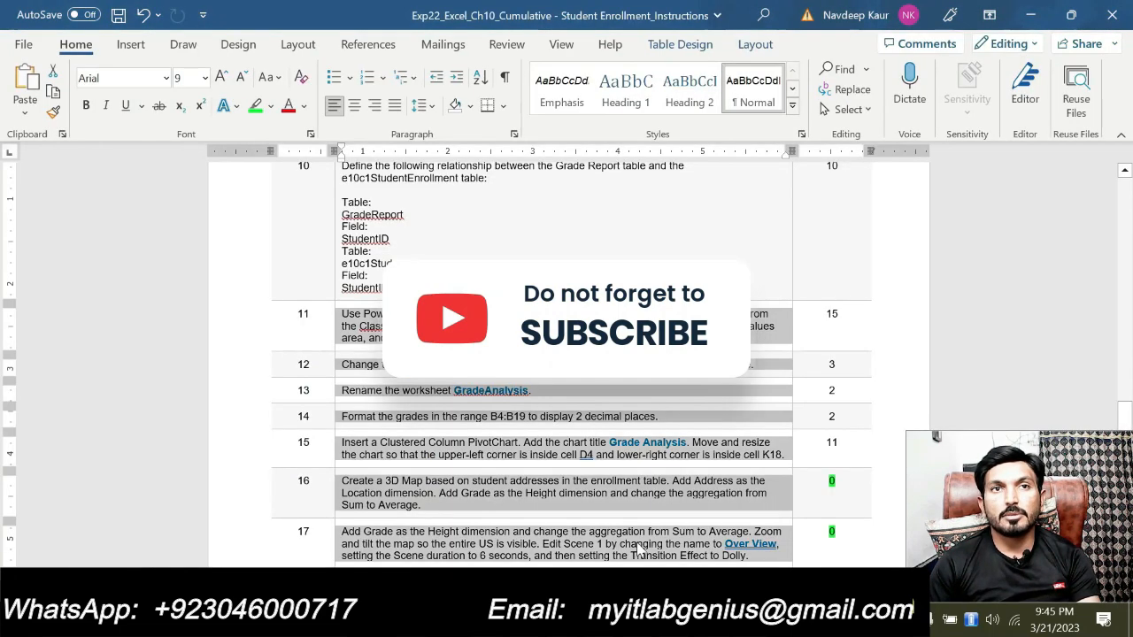
{"action": "left_click", "coordinate": [554, 377]}
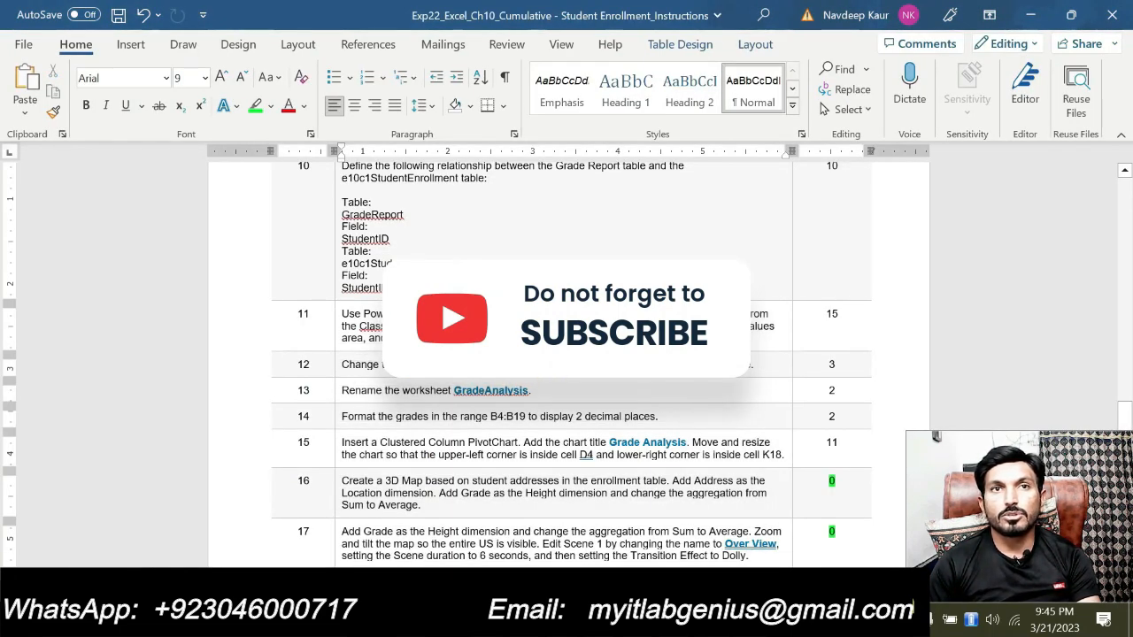